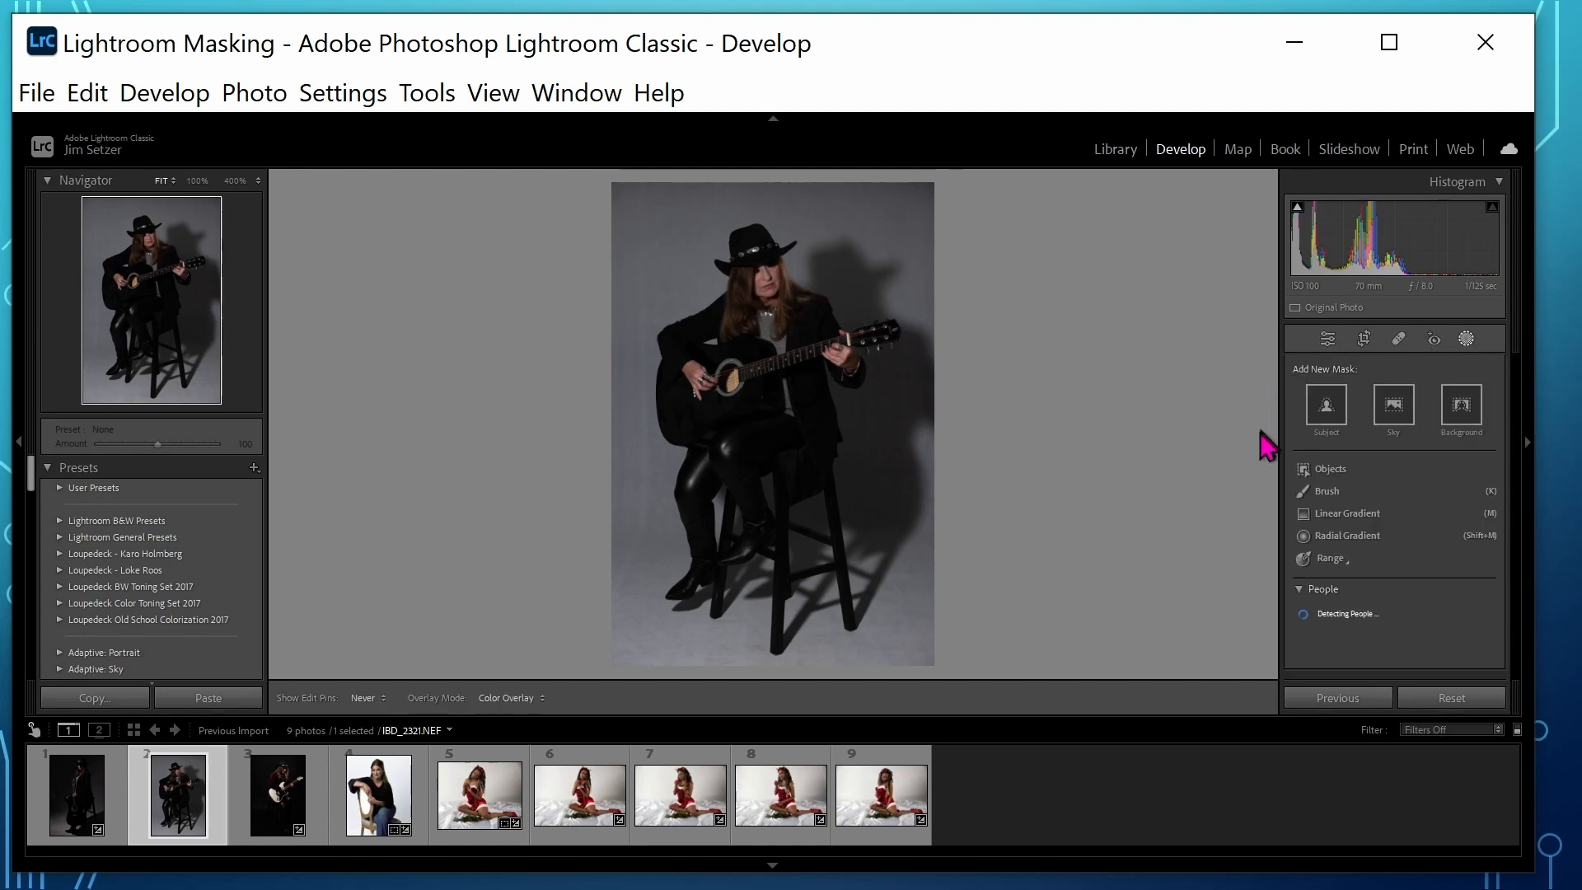
Step: Start a brush mask and set the brush to size 16, feather 50, flow 100 and density 100
left_click(1328, 493)
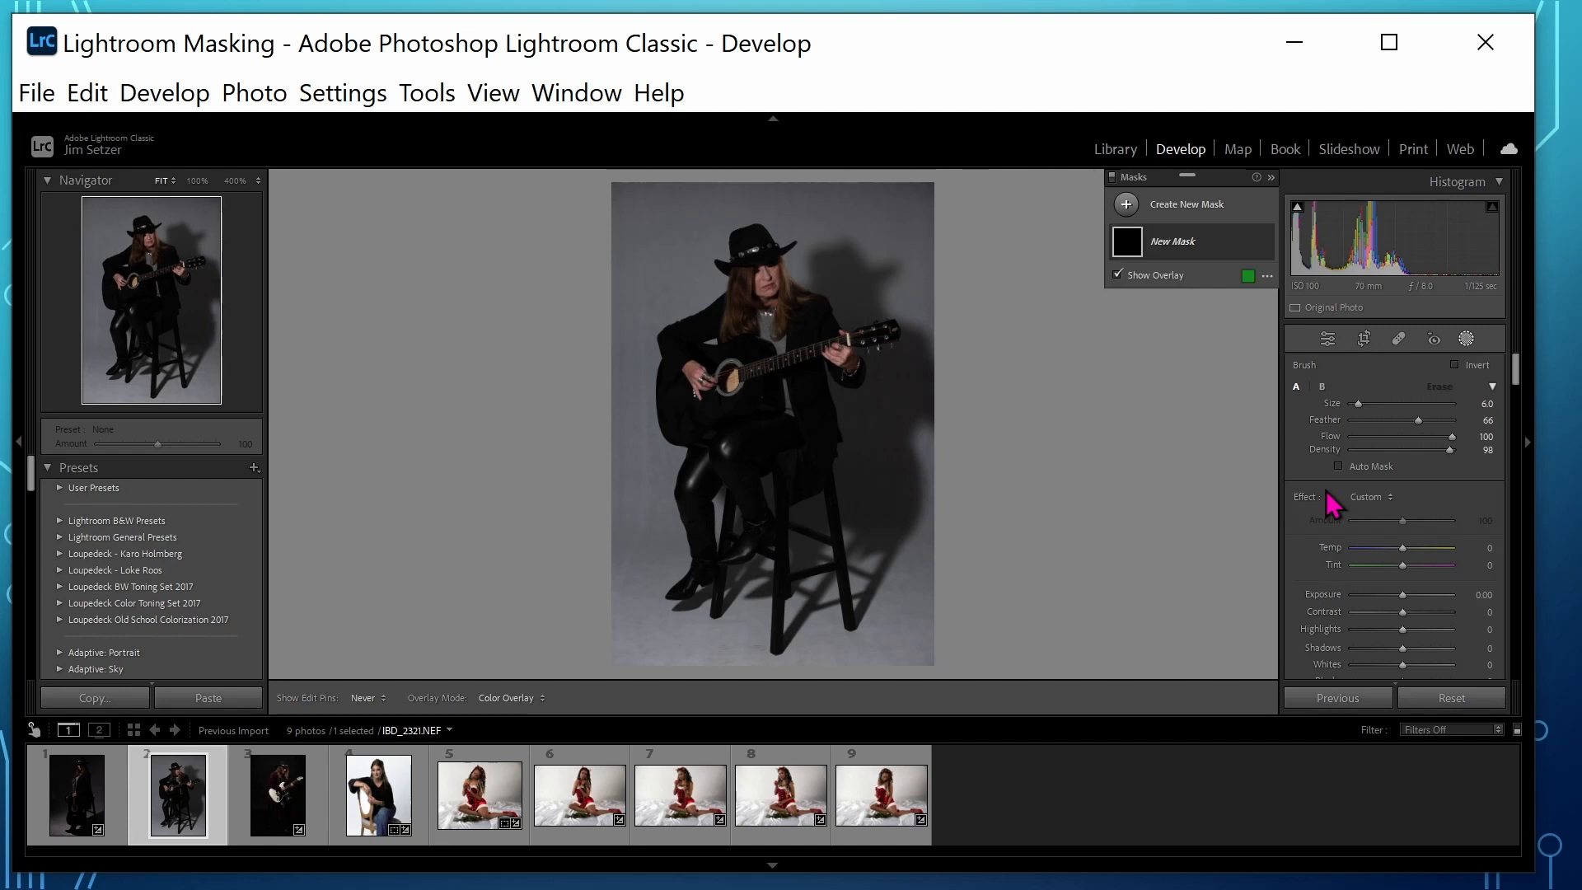
left_click_drag(1358, 403, 1365, 409)
scroll(815, 401, "down", 3)
scroll(815, 401, "up", 5)
mouse_move(1418, 417)
left_mouse_down()
mouse_move(1401, 426)
mouse_move(1447, 426)
mouse_move(1371, 436)
left_mouse_up()
left_click_drag(1444, 438, 1450, 436)
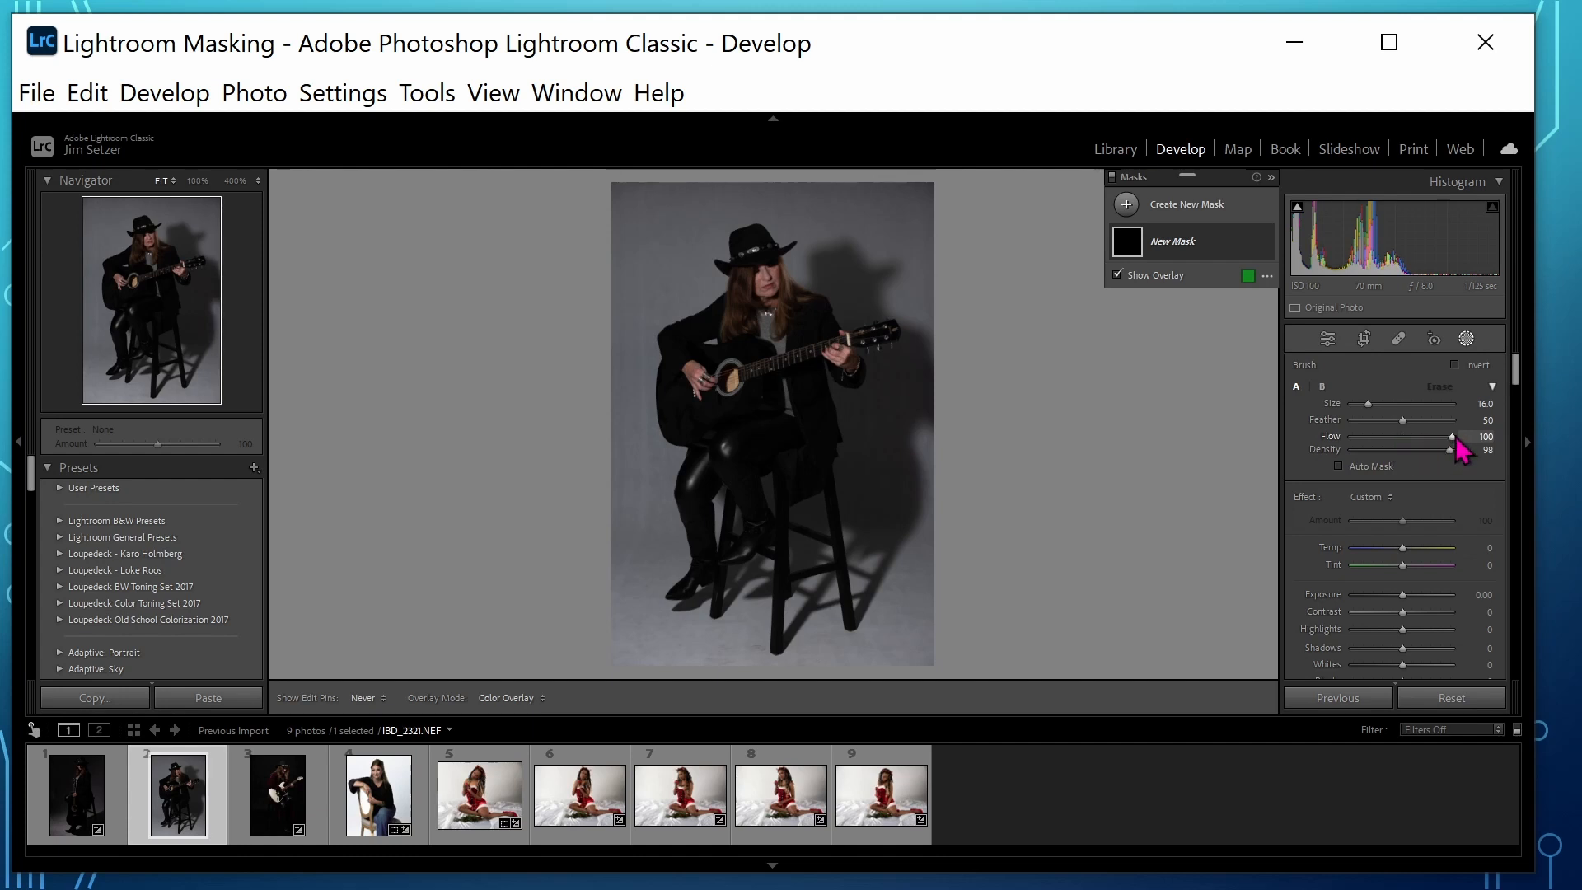
left_click_drag(1450, 450, 1408, 452)
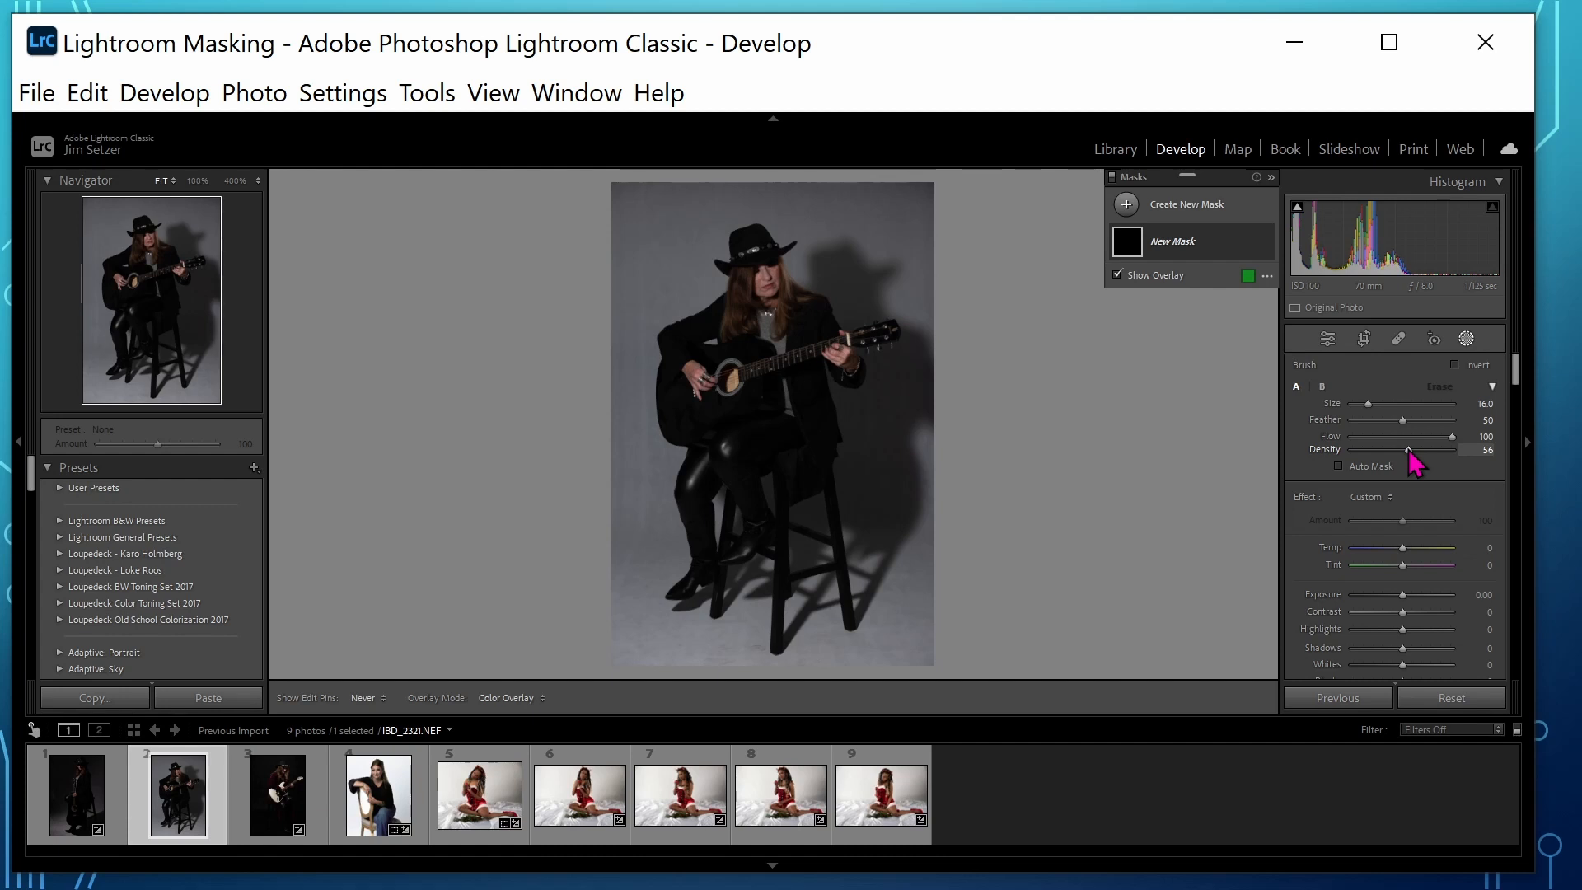
left_click_drag(1407, 450, 1467, 452)
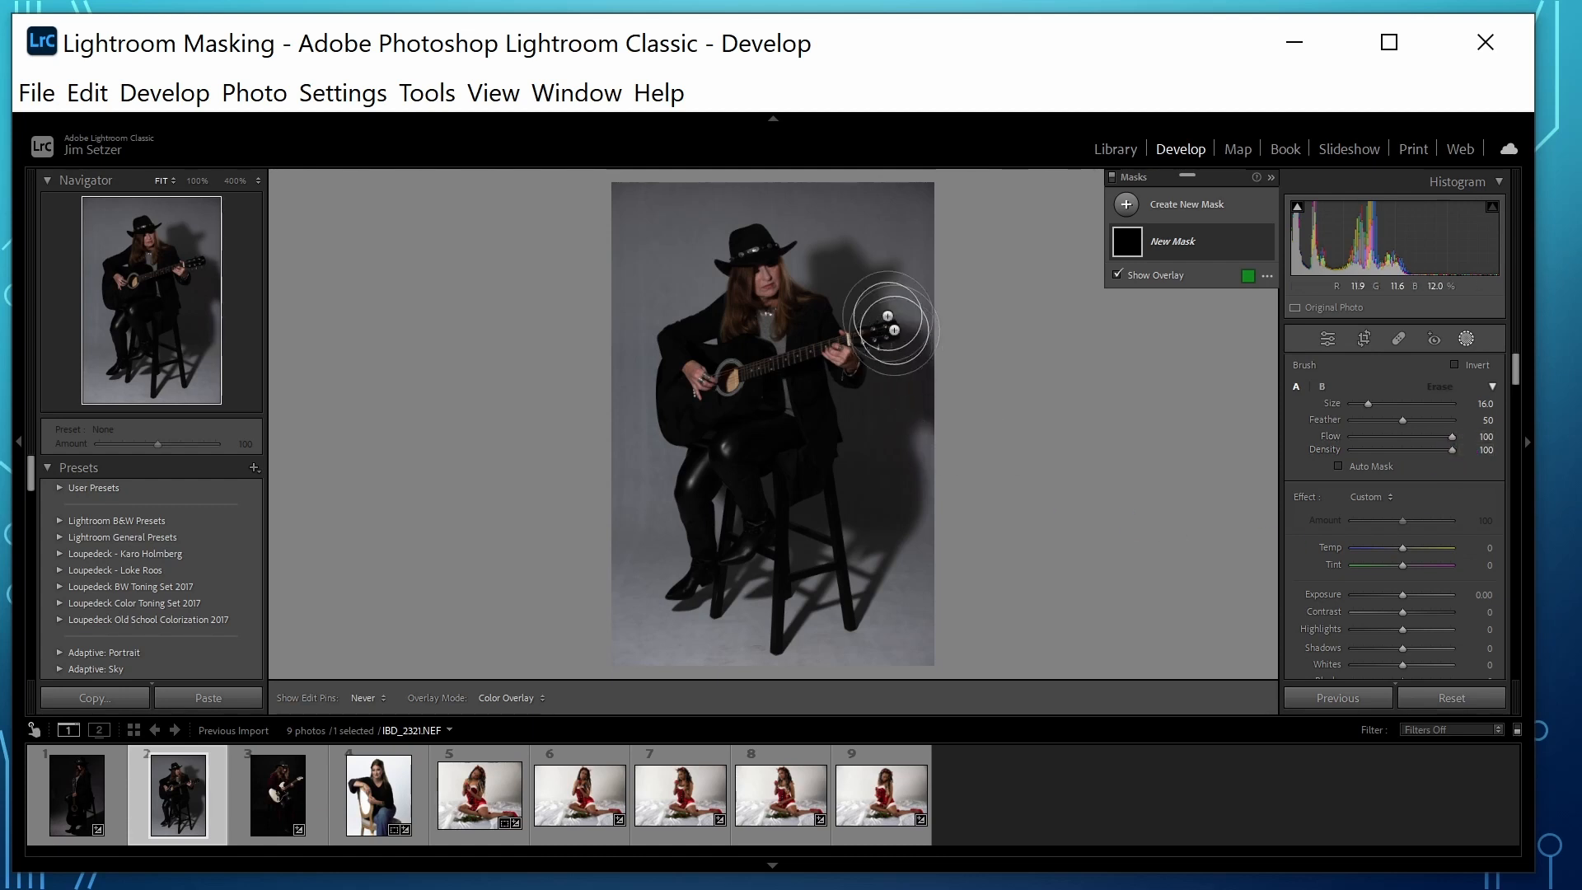
Step: Paint an S-shaped test stroke over the guitarist with a size 14, feather 0 brush, and undo it
scroll(838, 247, "down", 2)
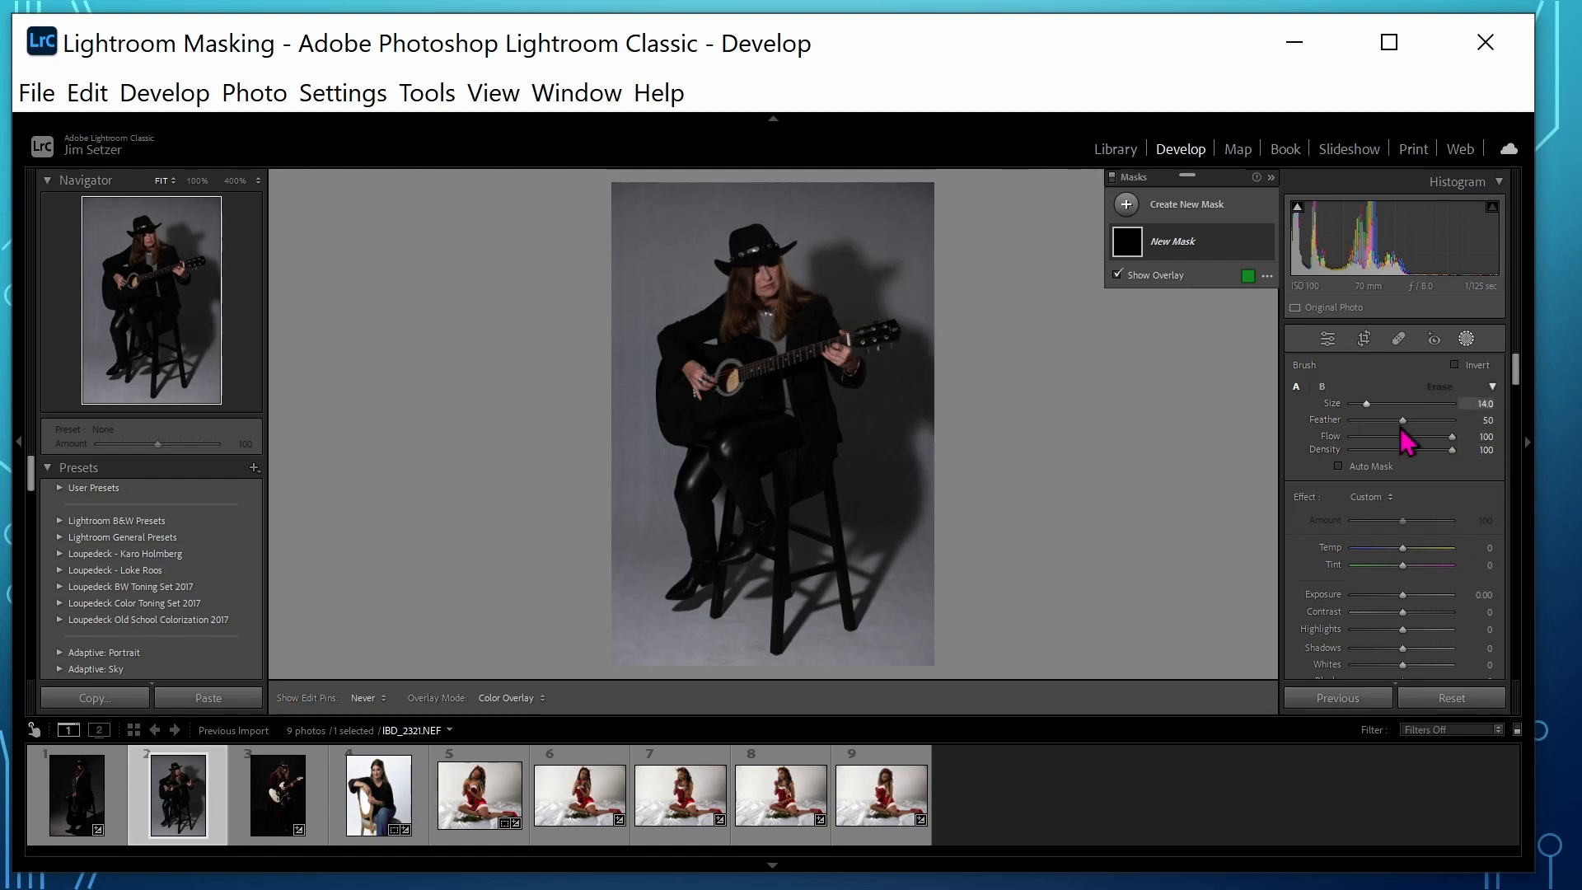
left_click_drag(1403, 420, 1300, 427)
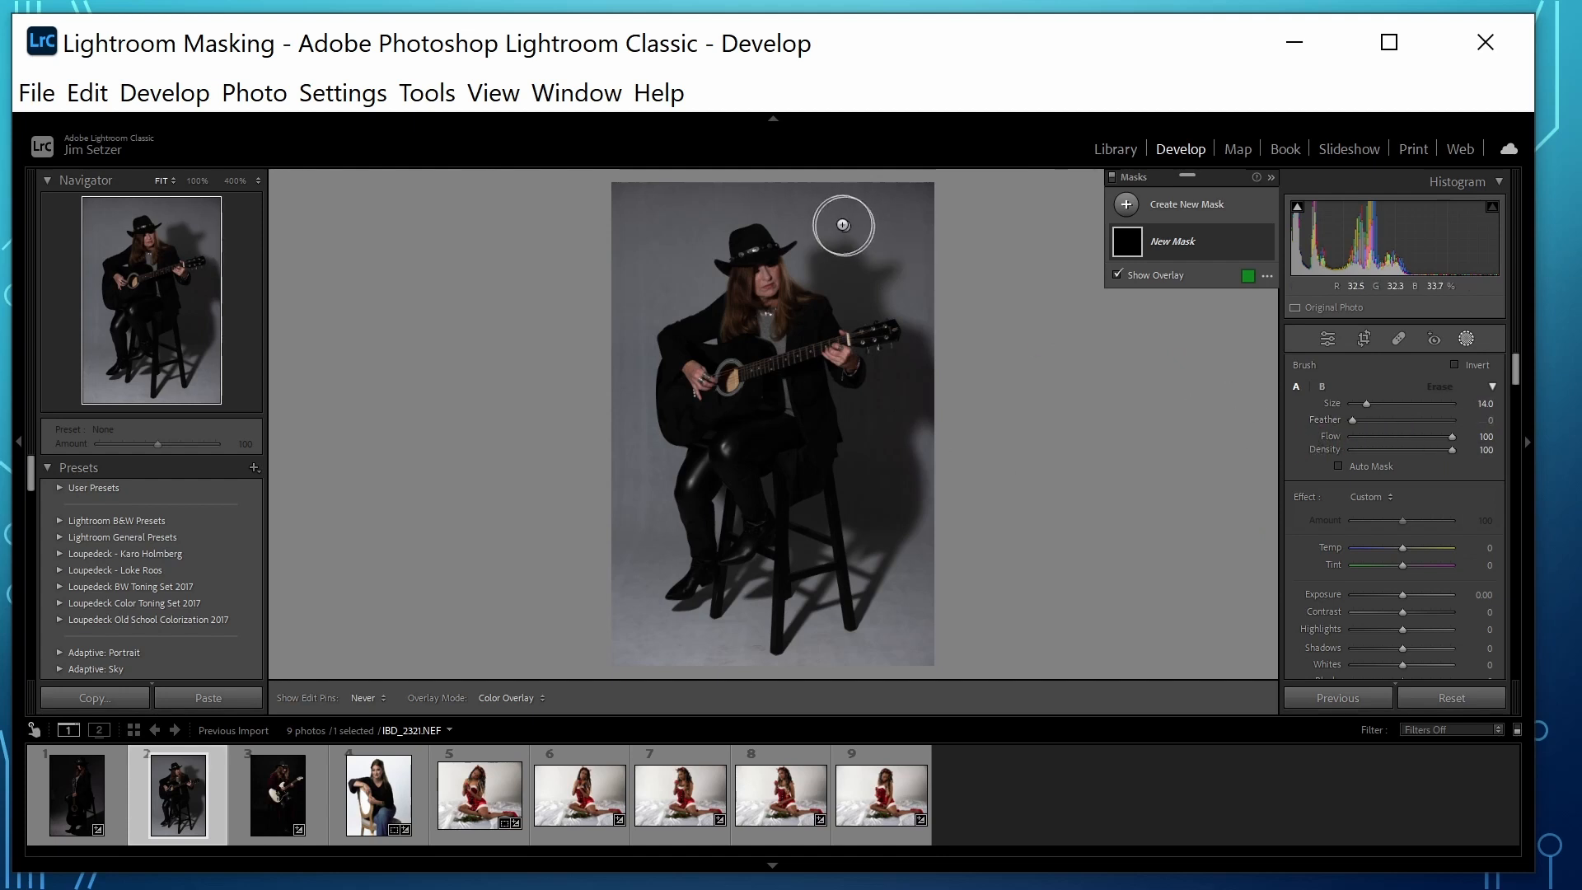
mouse_move(847, 233)
left_mouse_down()
mouse_move(751, 293)
mouse_move(766, 338)
mouse_move(821, 386)
mouse_move(837, 465)
mouse_move(789, 519)
mouse_move(749, 526)
mouse_move(664, 459)
left_mouse_up()
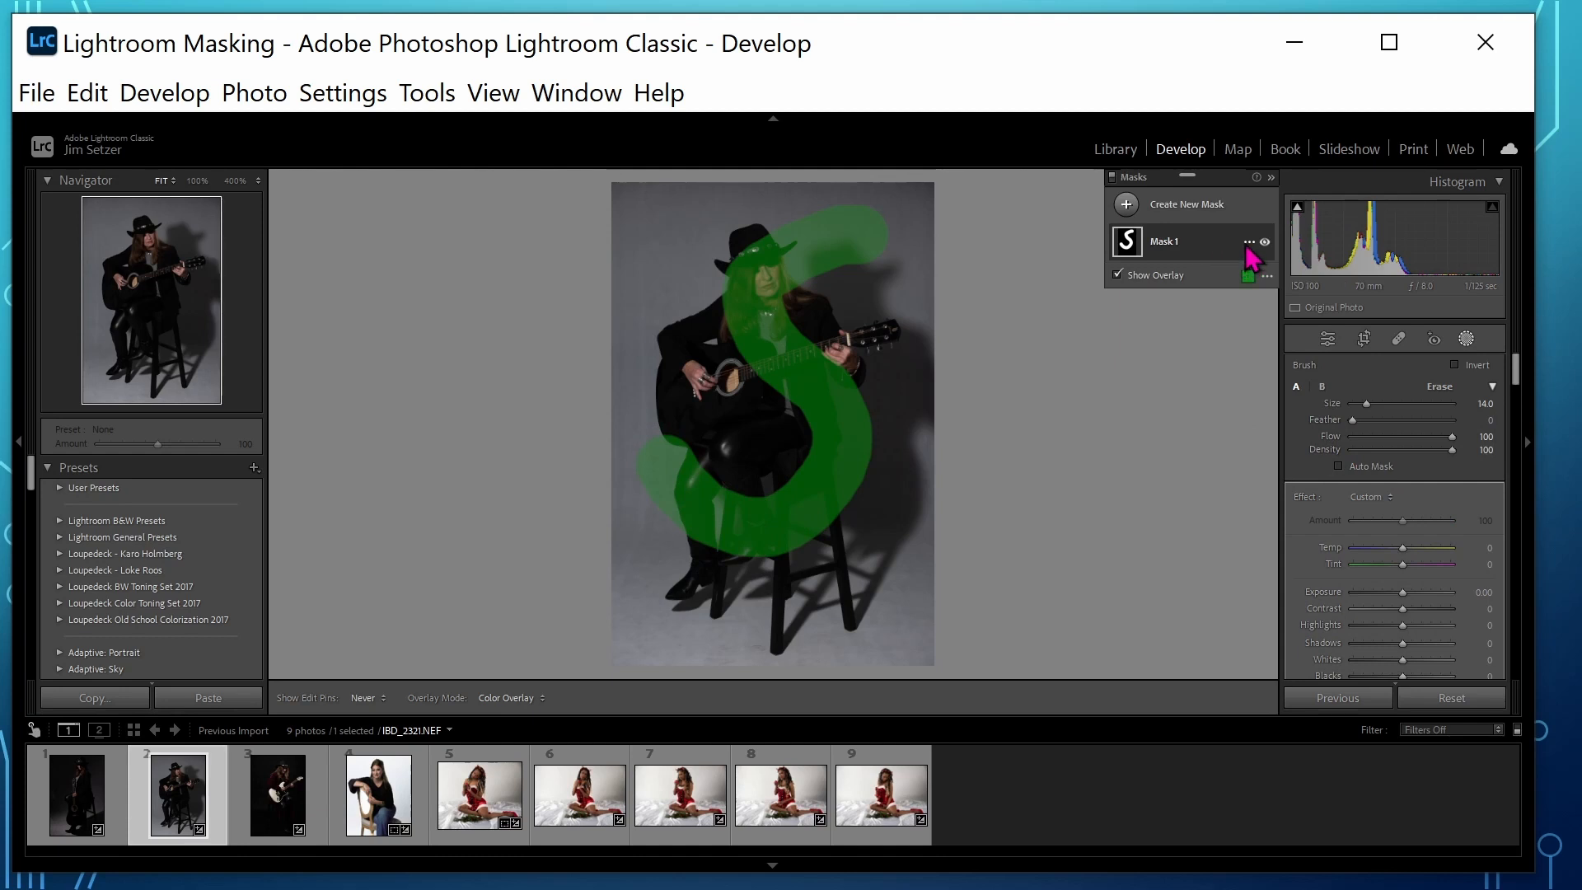
key("ctrl+z")
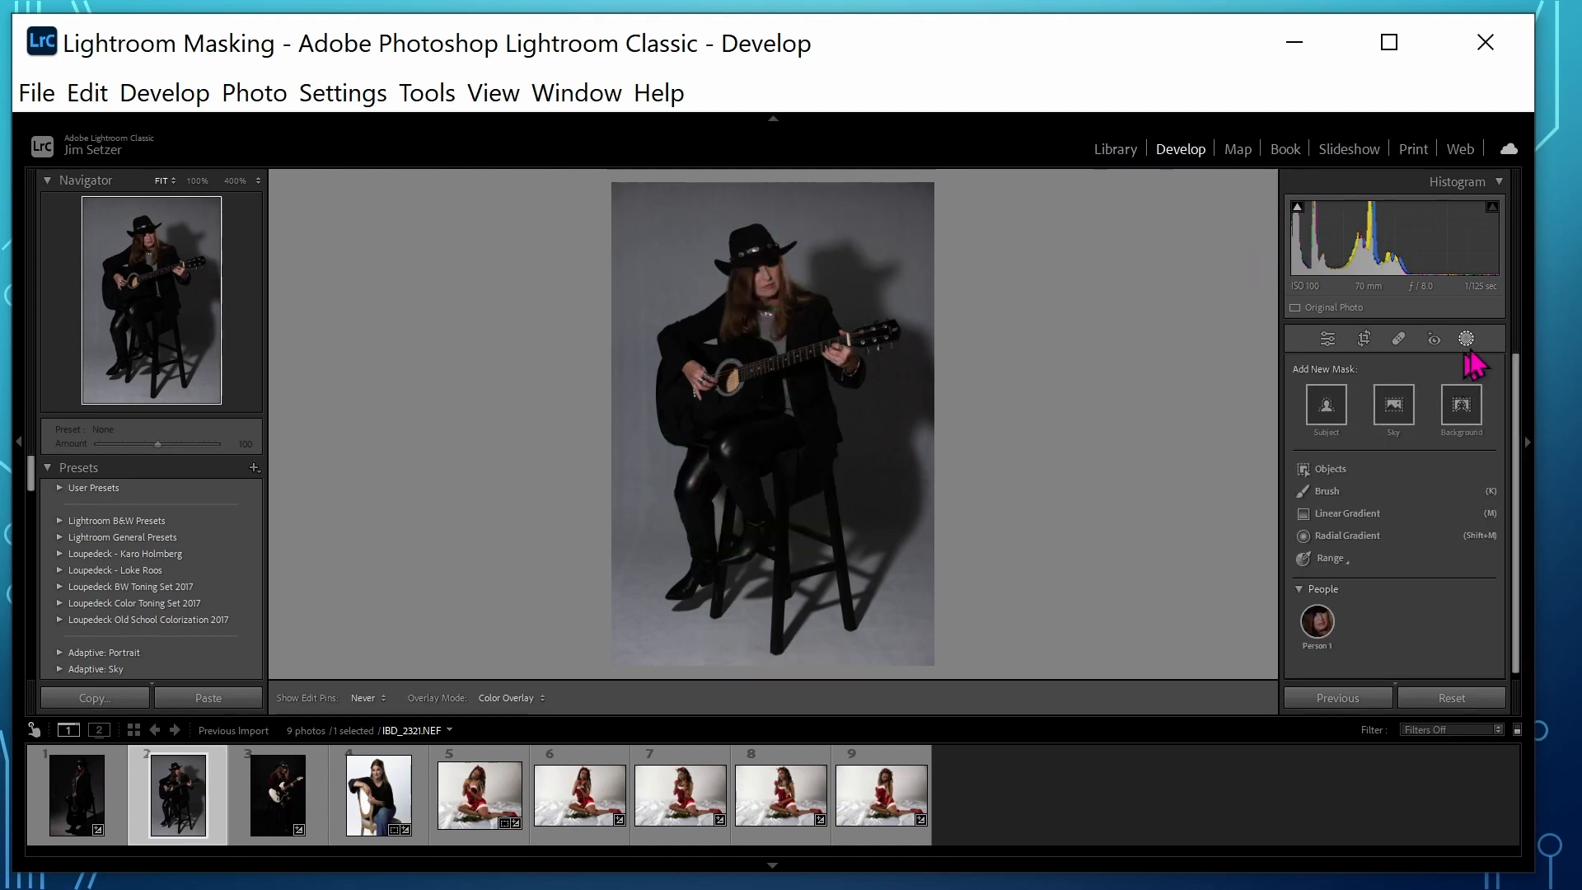
Step: Start another brush mask and paint a soft S-shaped area over the guitarist with feather 60, flow 39 and density 41
left_click(1316, 497)
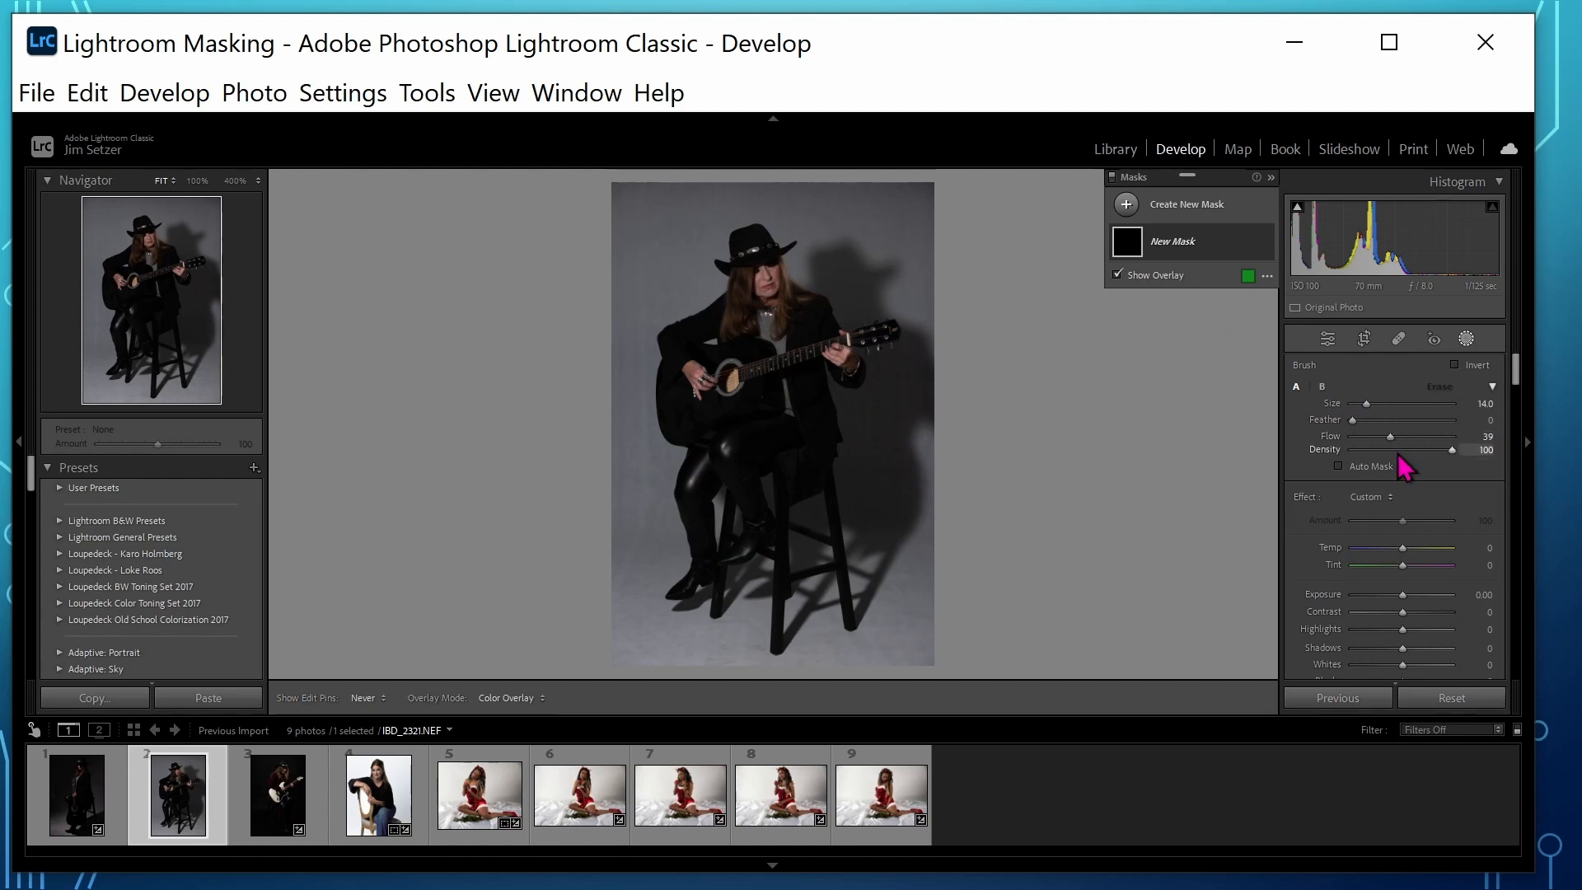
left_click_drag(1352, 420, 1412, 422)
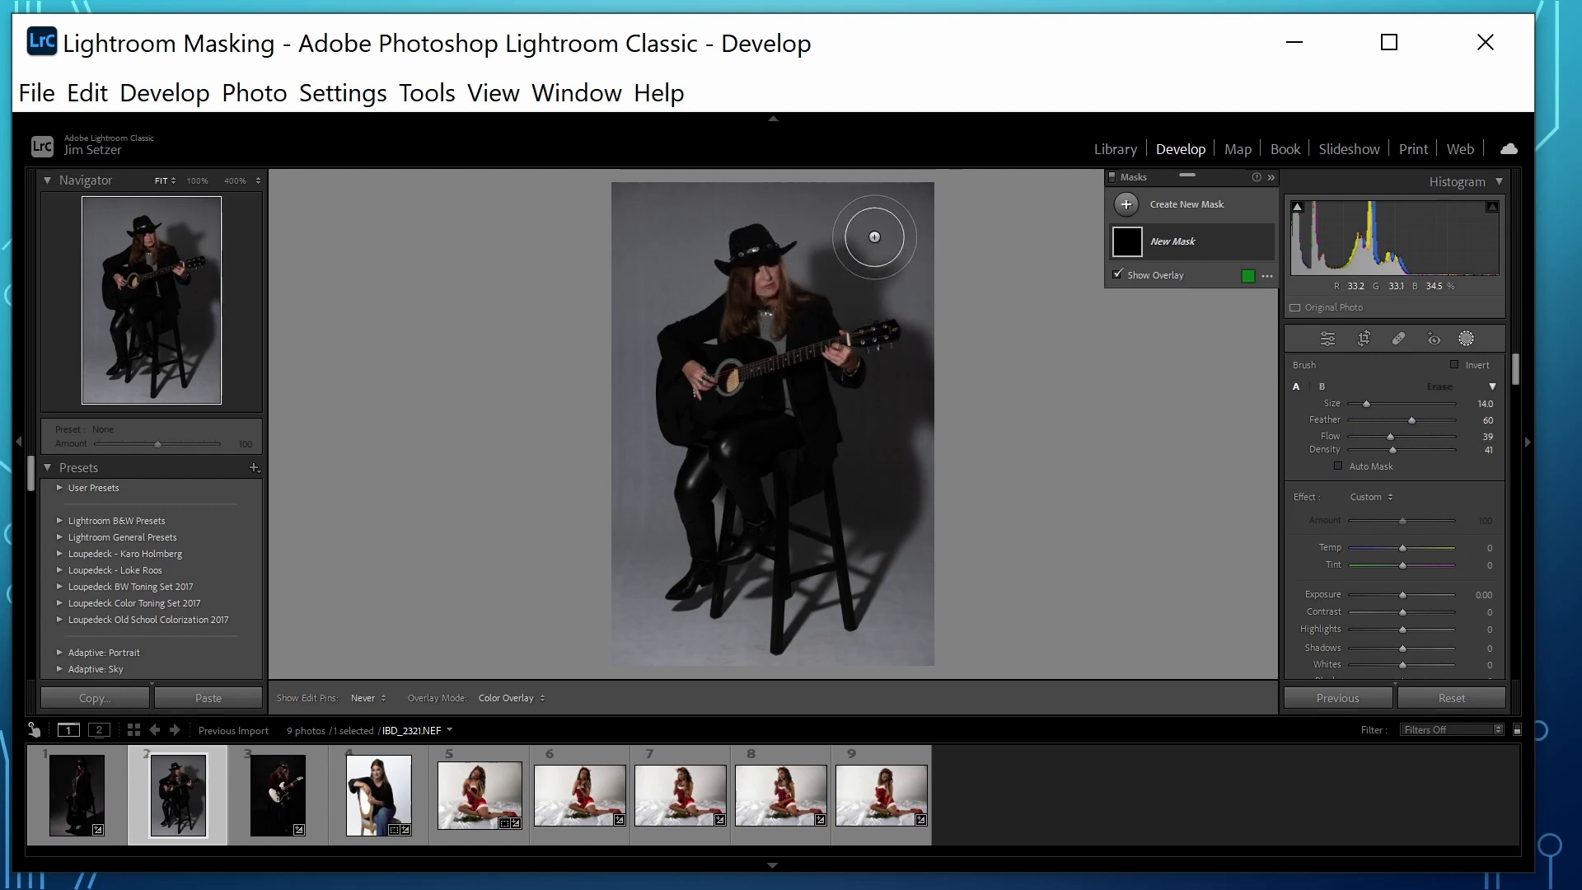
mouse_move(865, 244)
left_mouse_down()
mouse_move(773, 266)
mouse_move(751, 305)
mouse_move(811, 386)
mouse_move(796, 494)
mouse_move(673, 571)
mouse_move(848, 445)
mouse_move(836, 386)
mouse_move(768, 336)
mouse_move(776, 288)
mouse_move(863, 200)
mouse_move(753, 263)
mouse_move(780, 362)
mouse_move(728, 525)
mouse_move(708, 542)
mouse_move(809, 467)
mouse_move(847, 369)
mouse_move(785, 304)
mouse_move(797, 246)
mouse_move(859, 204)
mouse_move(772, 301)
mouse_move(823, 385)
mouse_move(820, 457)
mouse_move(664, 592)
mouse_move(707, 556)
mouse_move(788, 351)
mouse_move(767, 278)
mouse_move(805, 220)
mouse_move(853, 198)
left_mouse_up()
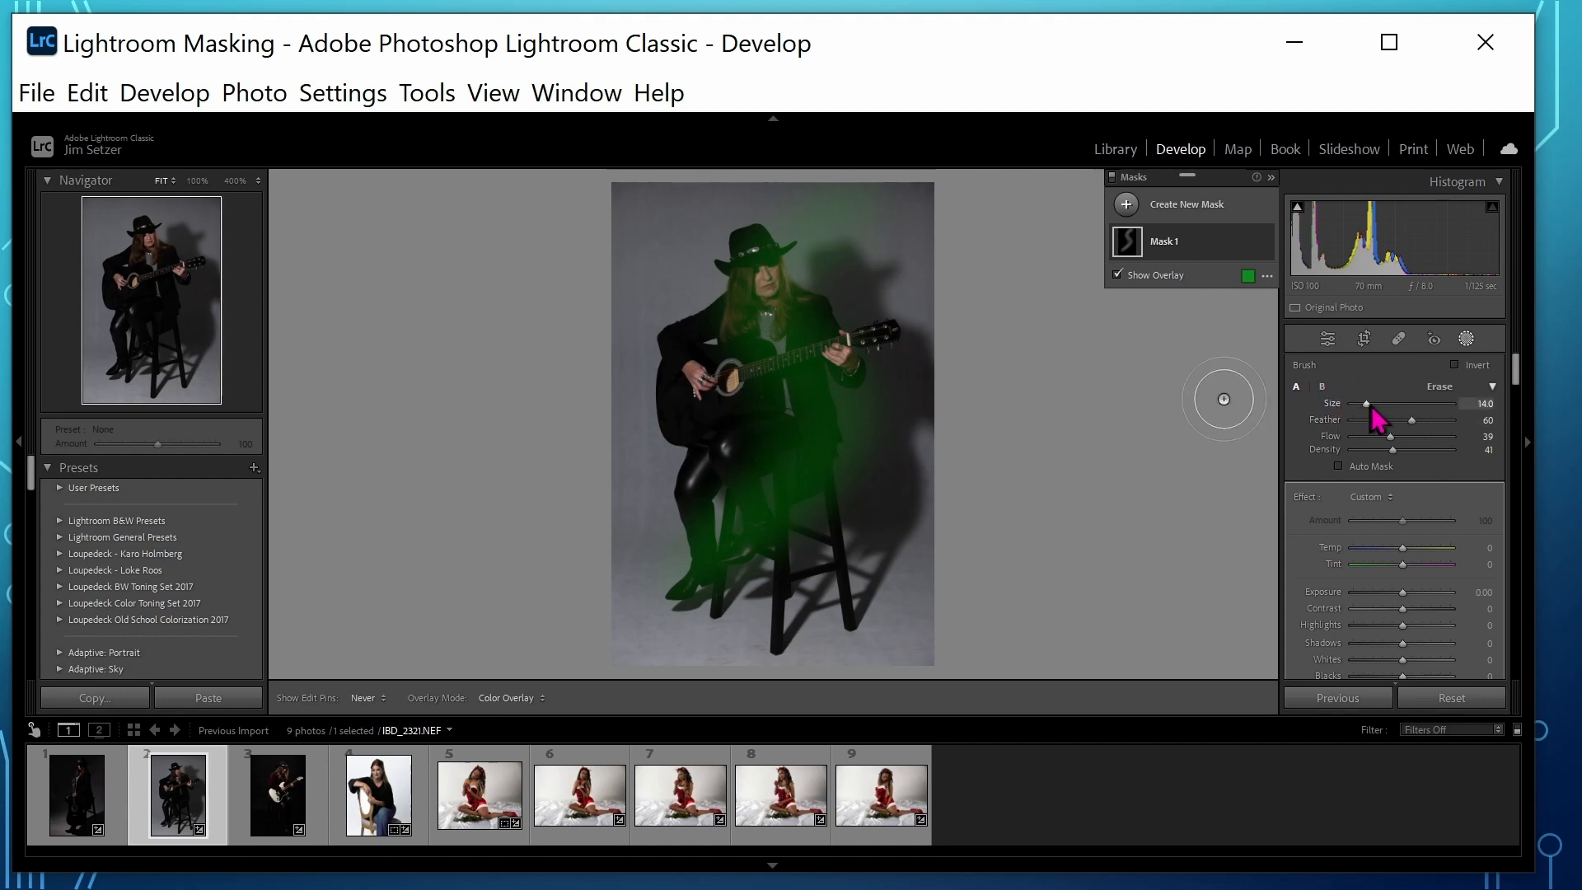
Step: Paint more of the guitarist's legs and body with the brush at size 21.6, and hide the mask overlay
mouse_move(1371, 409)
left_mouse_down()
mouse_move(1398, 406)
mouse_move(1374, 406)
left_mouse_up()
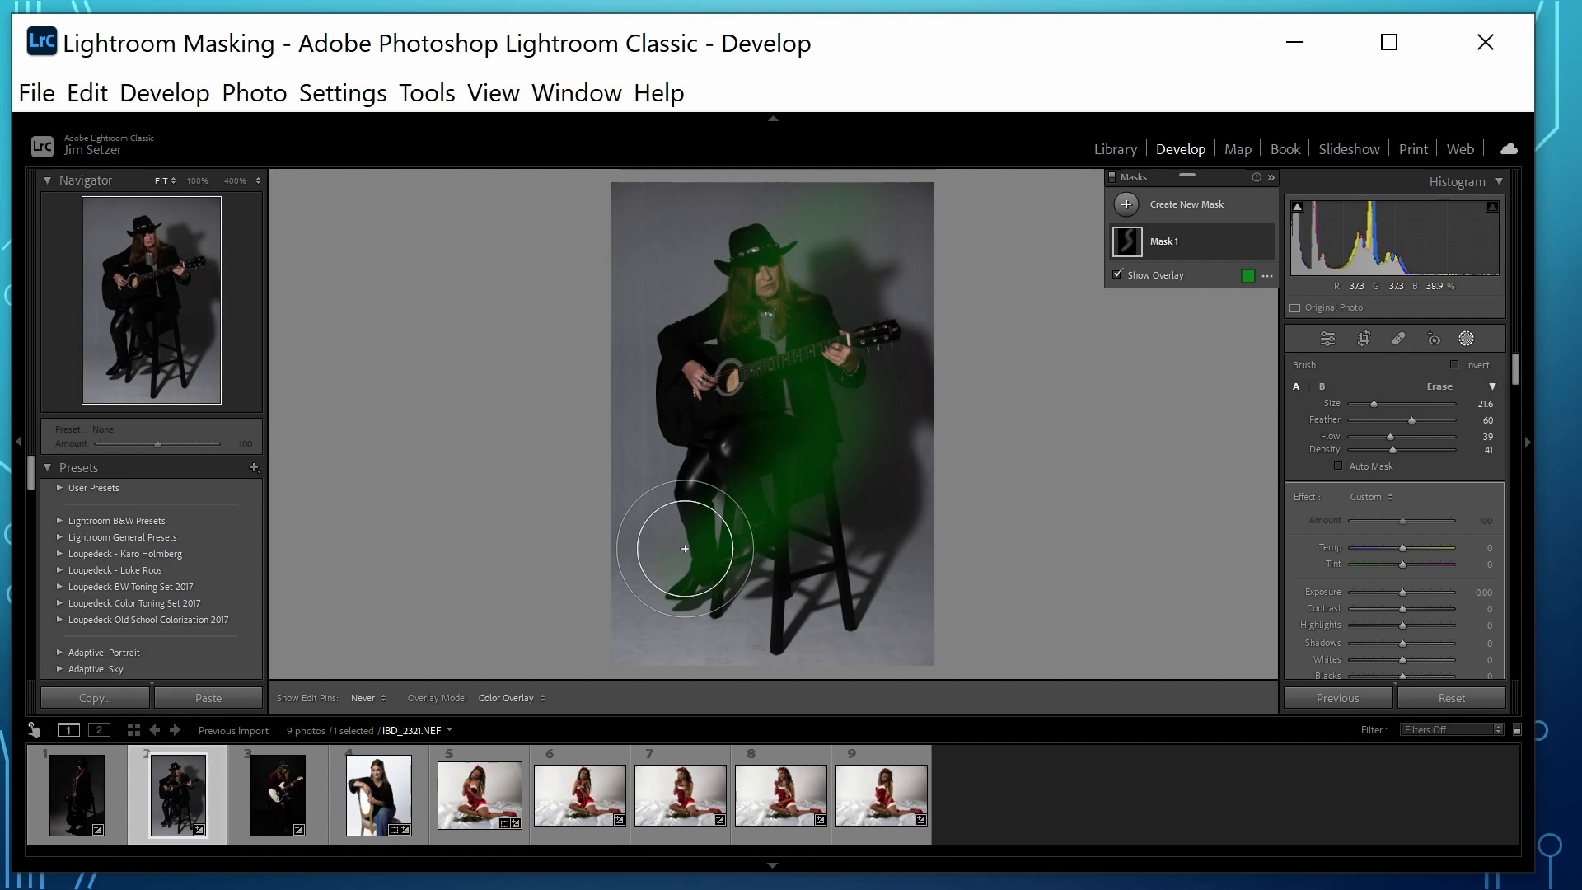
mouse_move(685, 548)
left_mouse_down()
mouse_move(670, 547)
mouse_move(735, 528)
left_mouse_up()
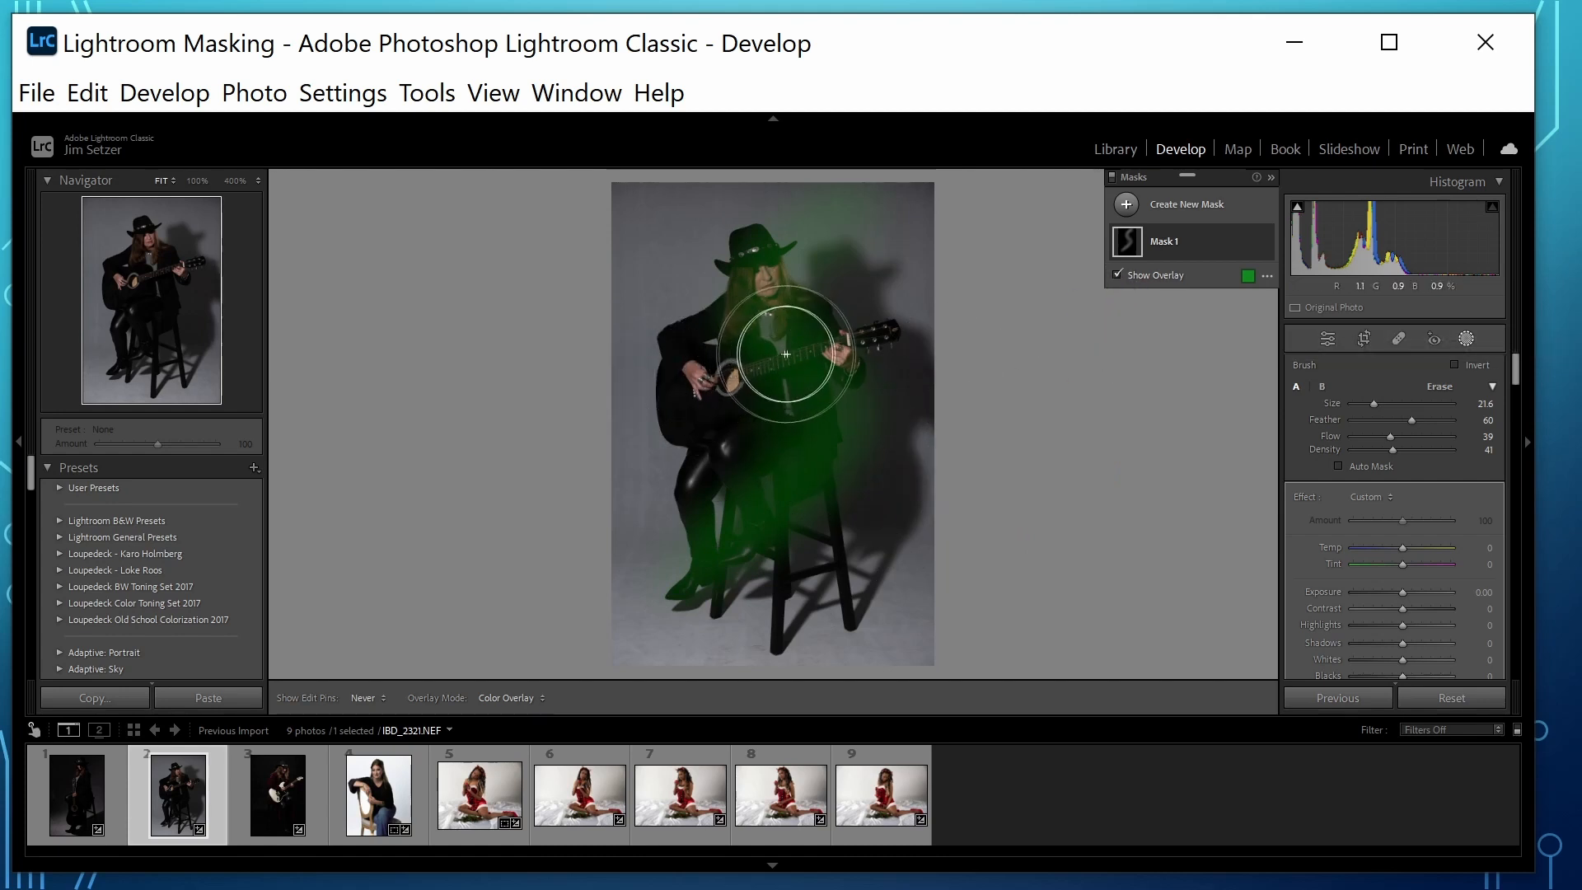
left_click(1118, 277)
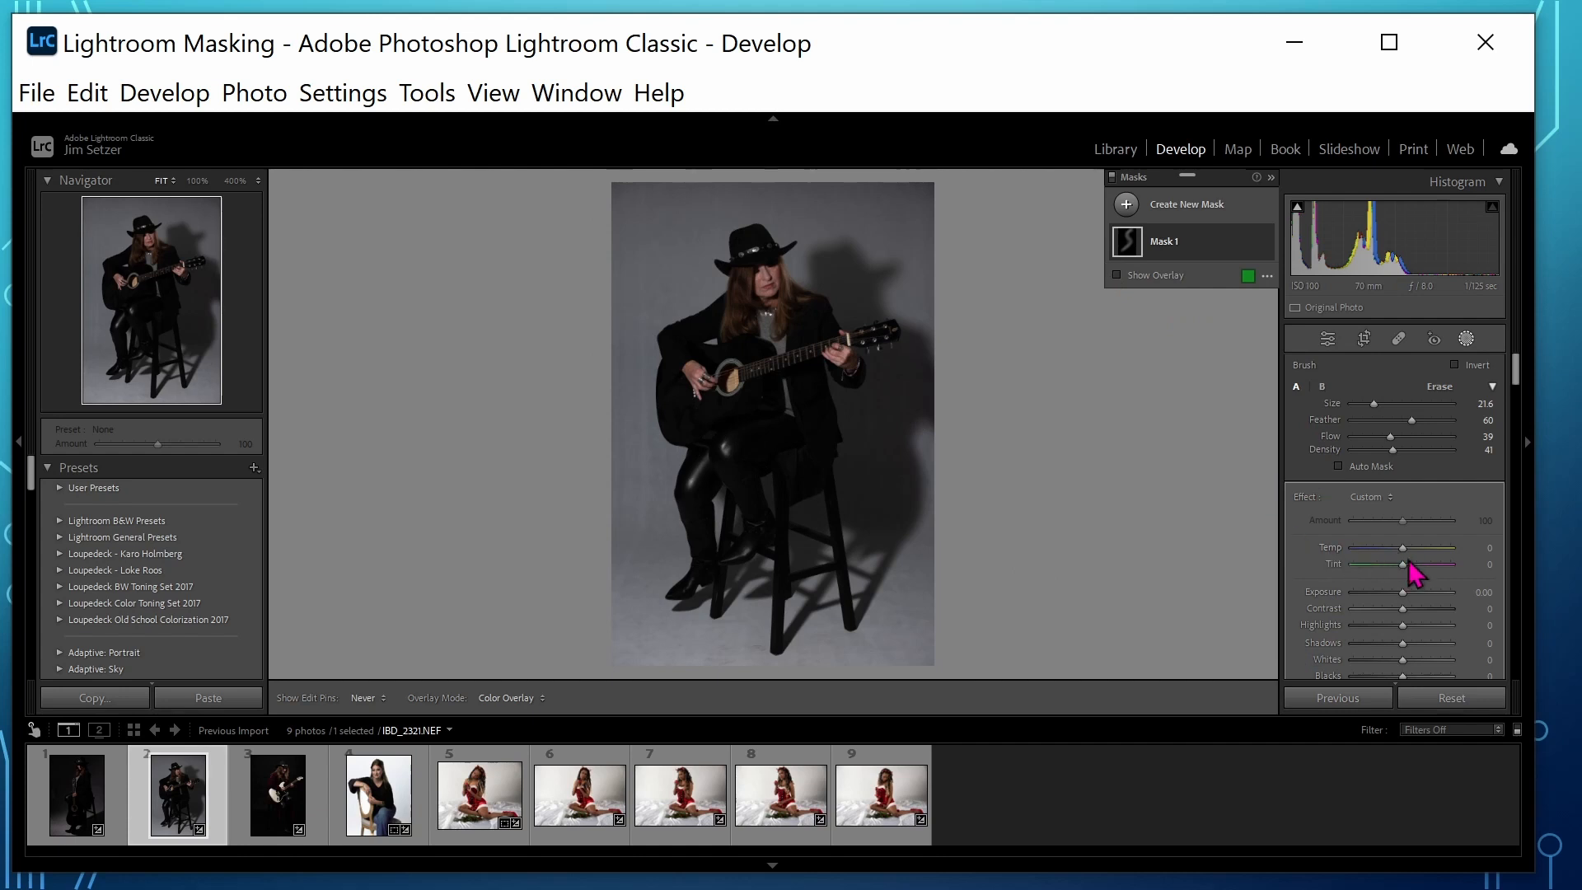
Step: Try the mask's exposure at 4.00 and -4.00, and settle on exposure 2.05 with saturation 100
scroll(1405, 564, "down", 5)
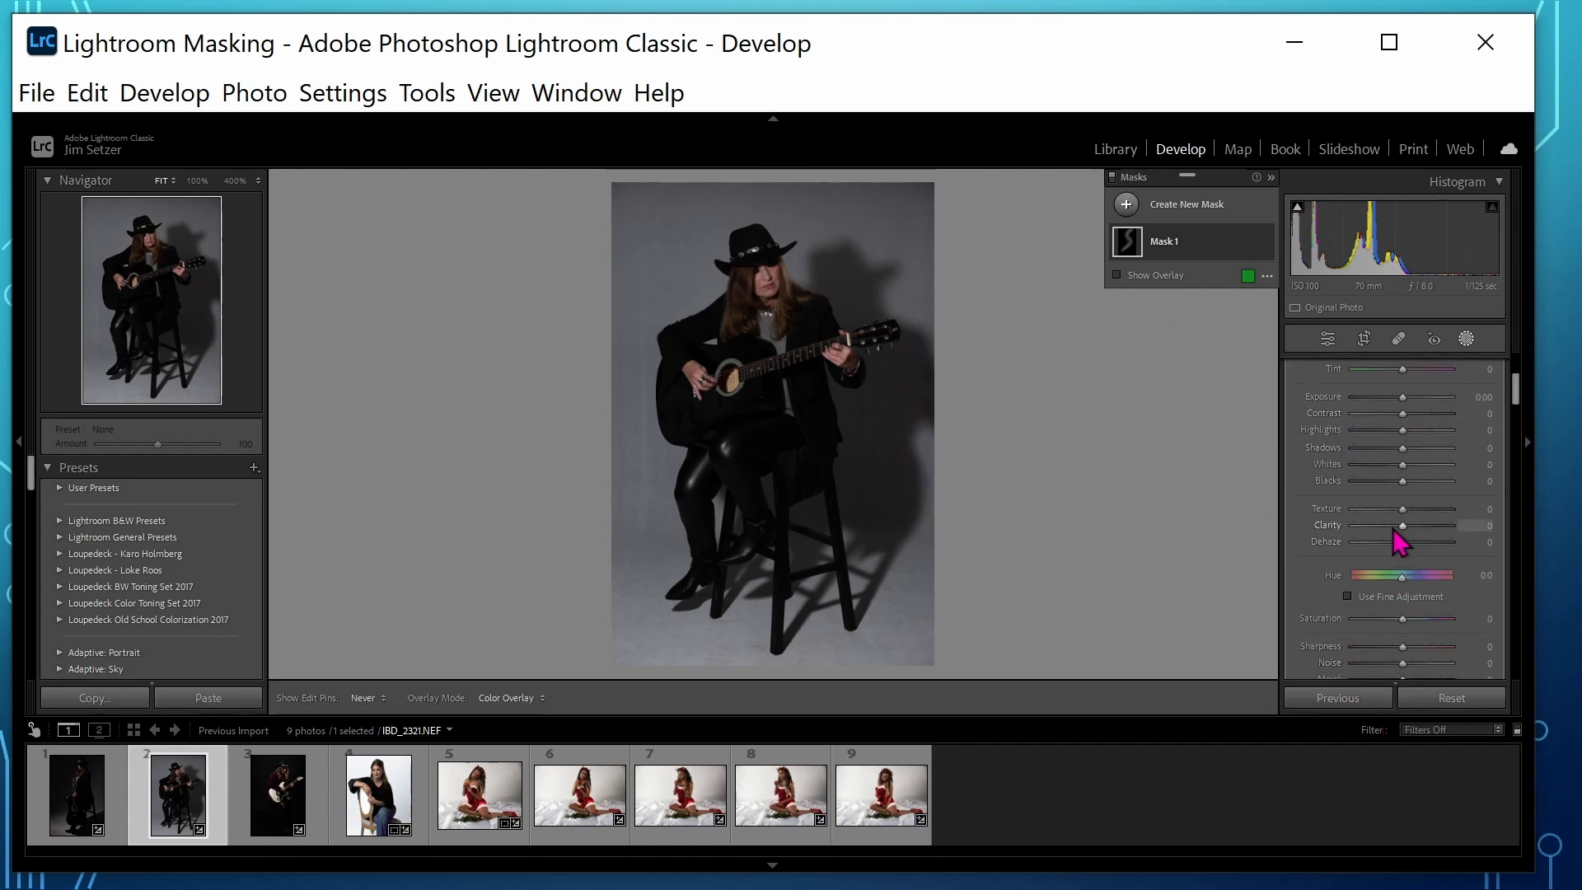
scroll(1395, 536, "down", 3)
scroll(1391, 552, "up", 3)
scroll(1391, 552, "up", 3)
scroll(1393, 550, "down", 3)
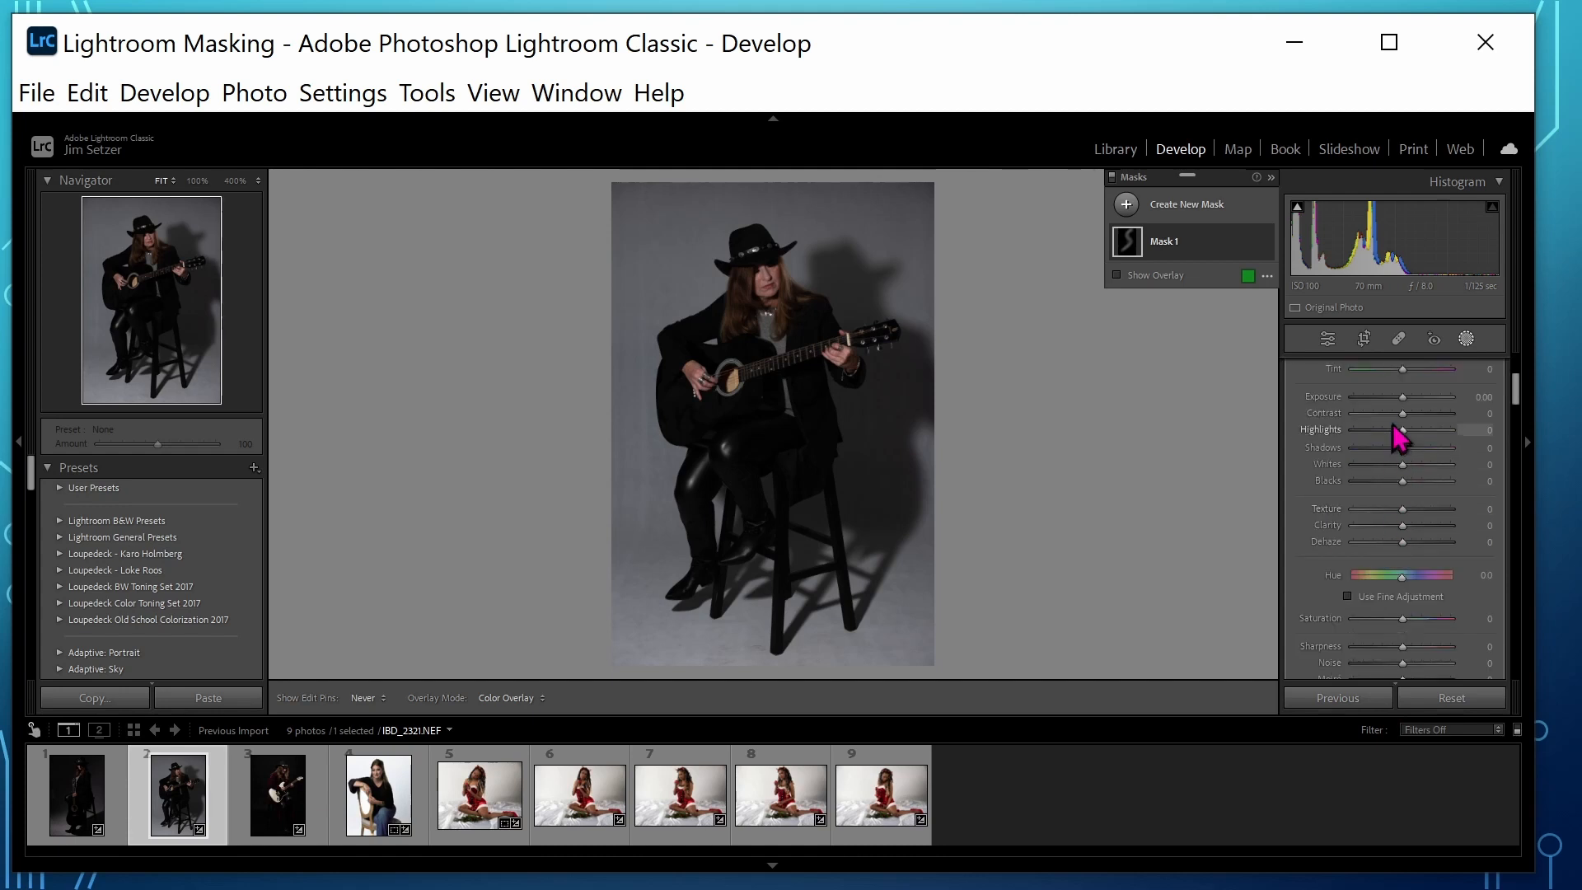
left_click_drag(1403, 402, 1468, 415)
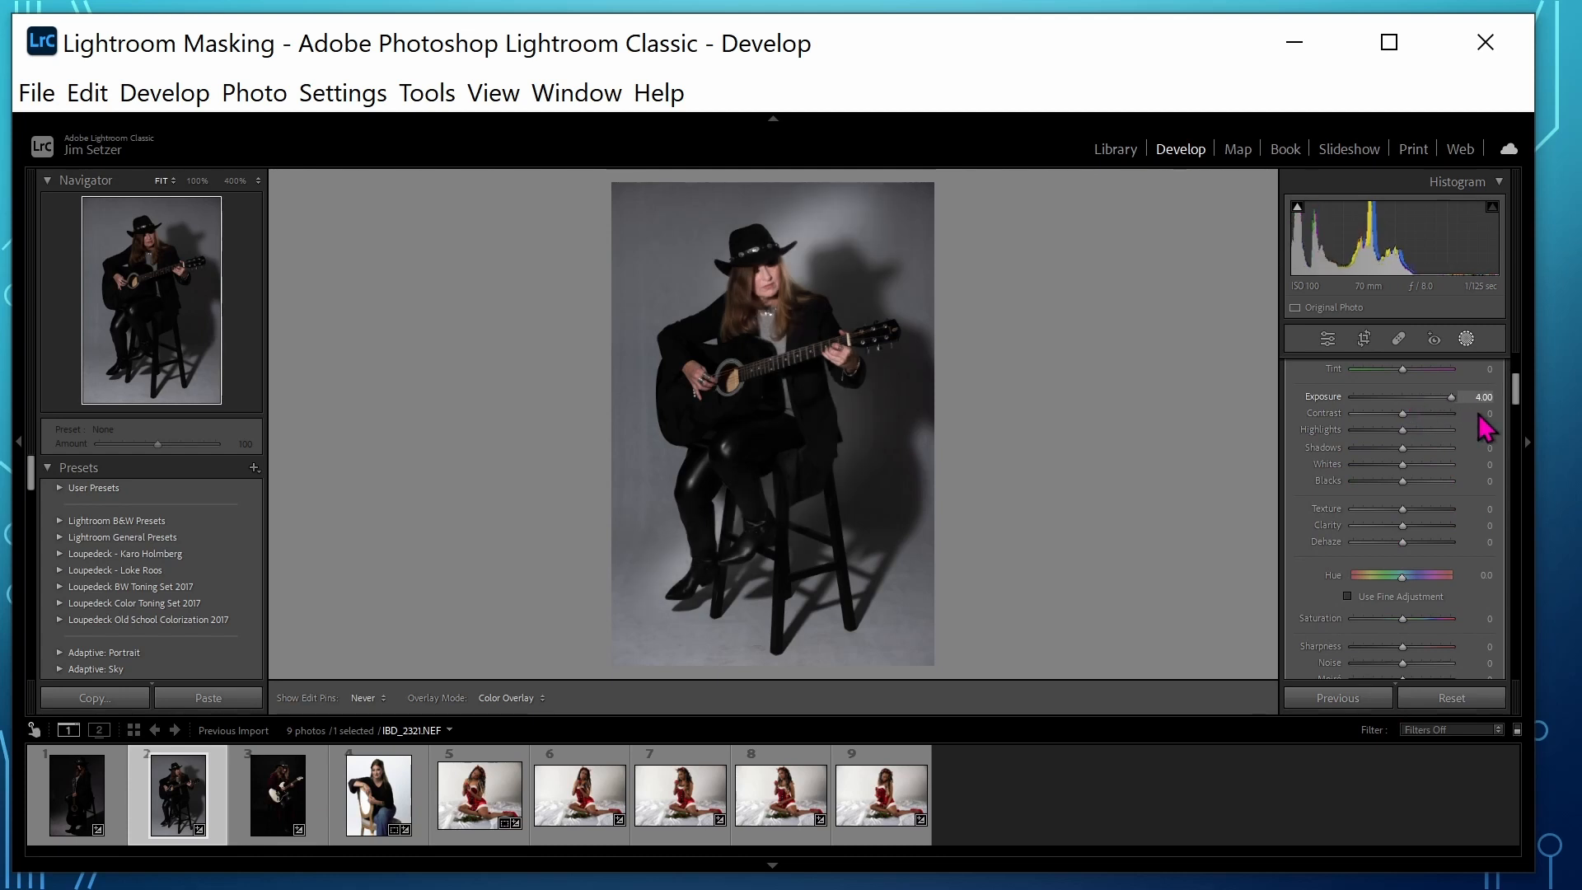
left_click_drag(1469, 424, 1342, 424)
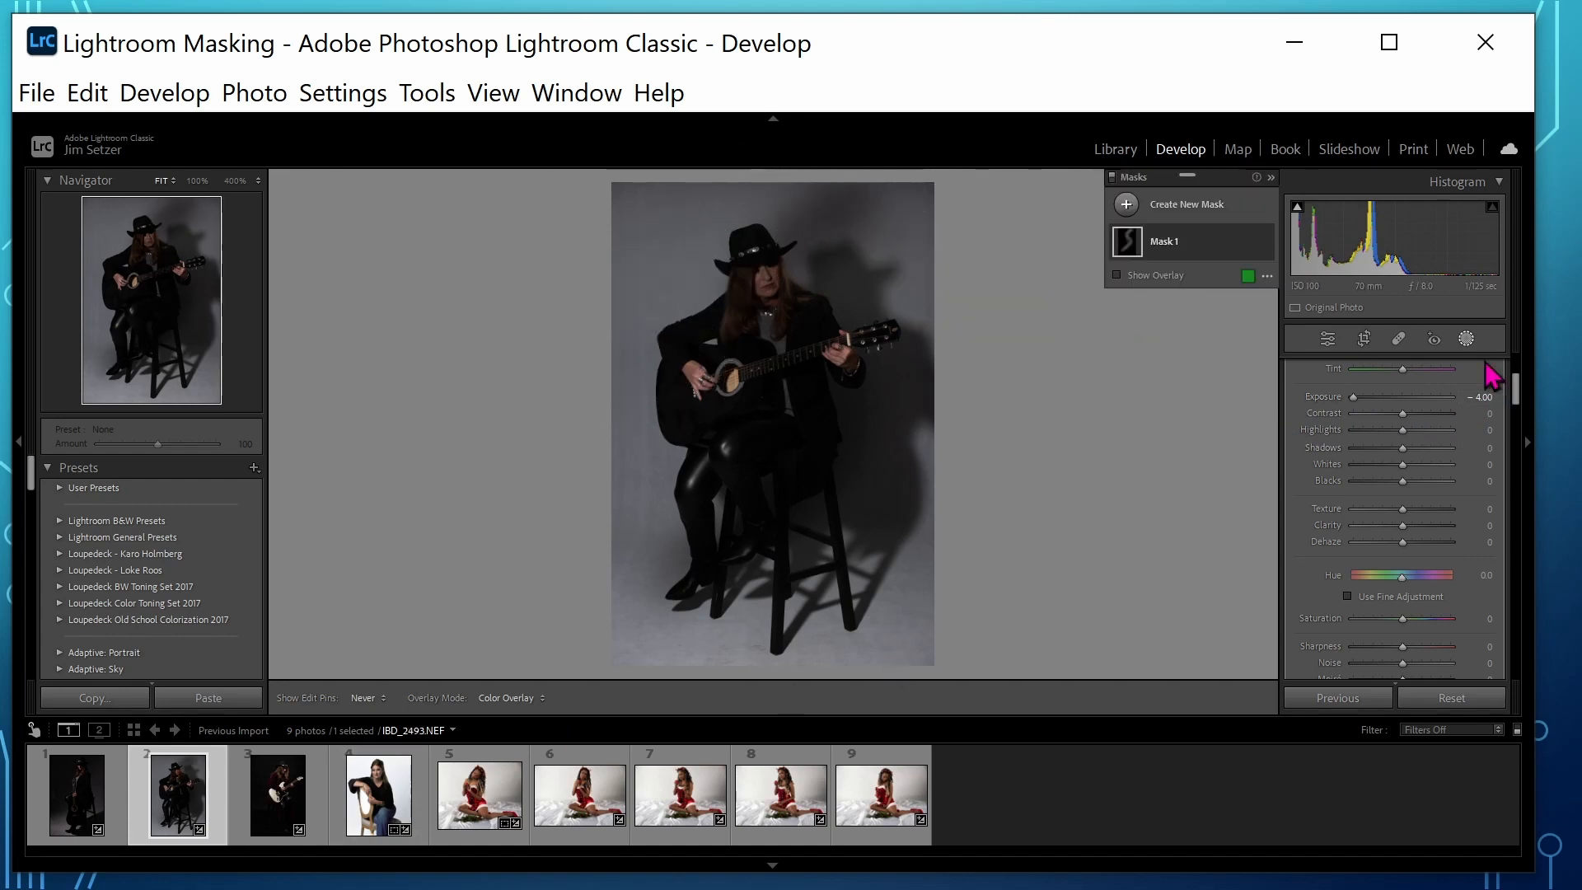
left_click_drag(1353, 404, 1409, 408)
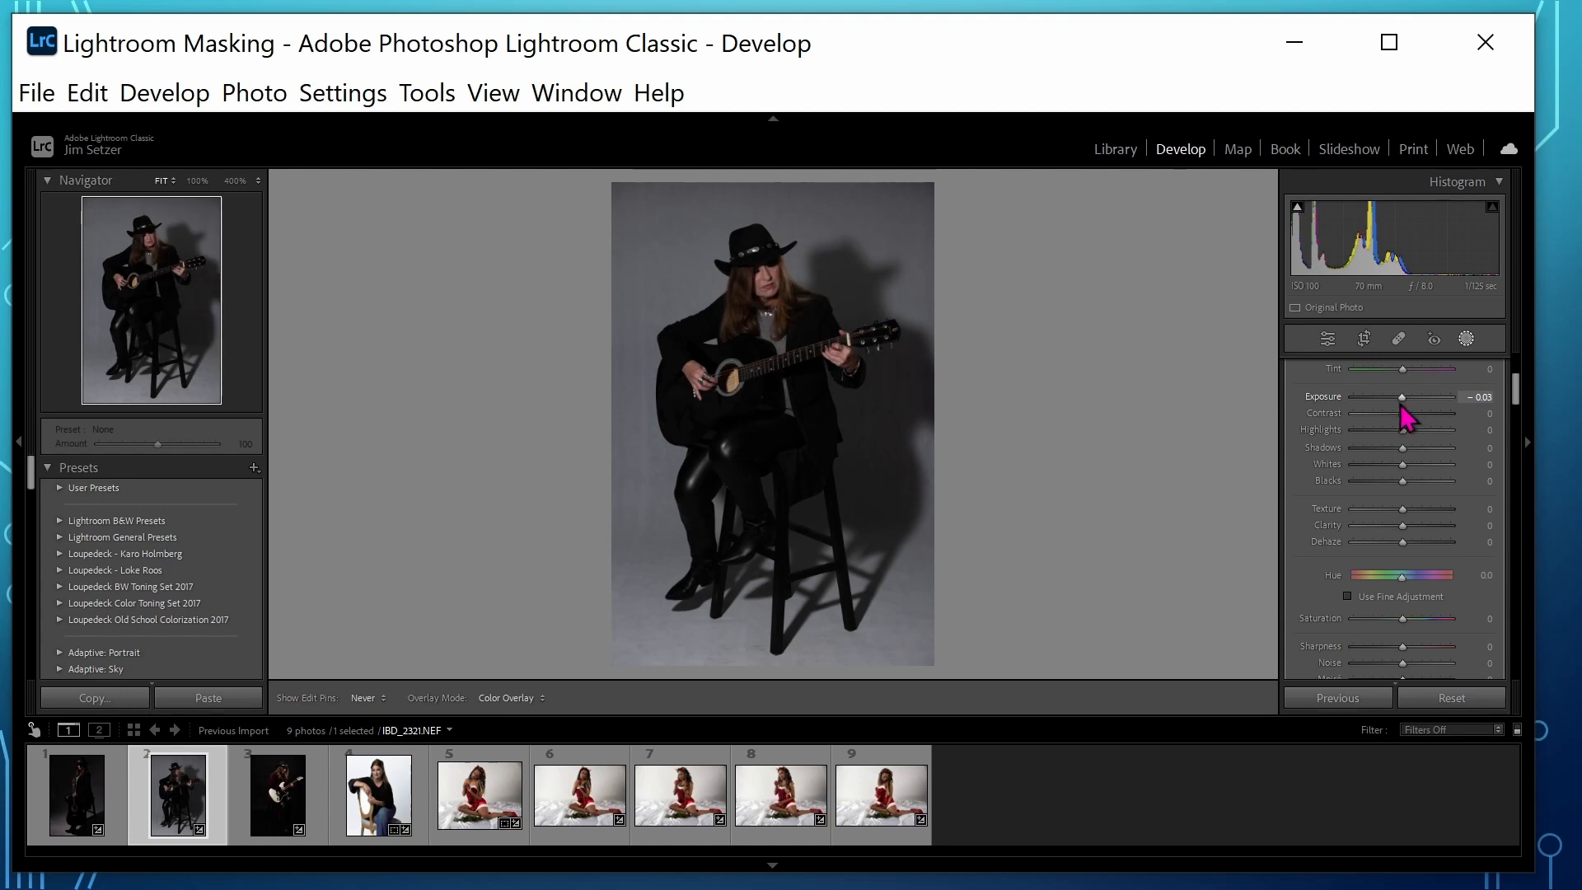
mouse_move(1403, 404)
left_mouse_down()
mouse_move(1455, 409)
mouse_move(1406, 407)
mouse_move(1428, 410)
left_mouse_up()
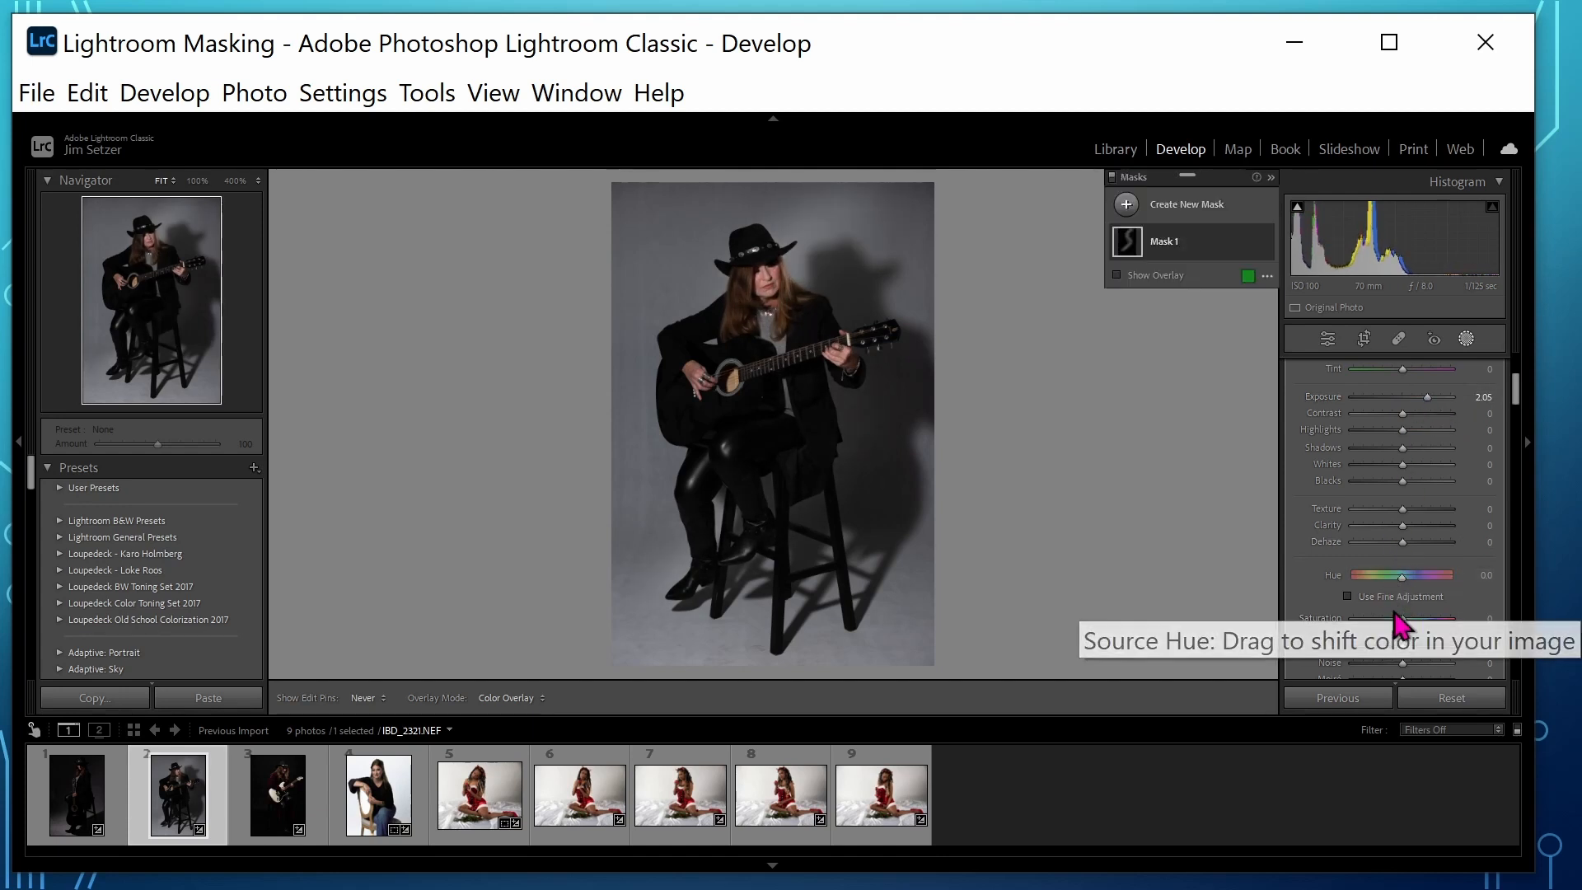
left_click_drag(1402, 620, 1408, 620)
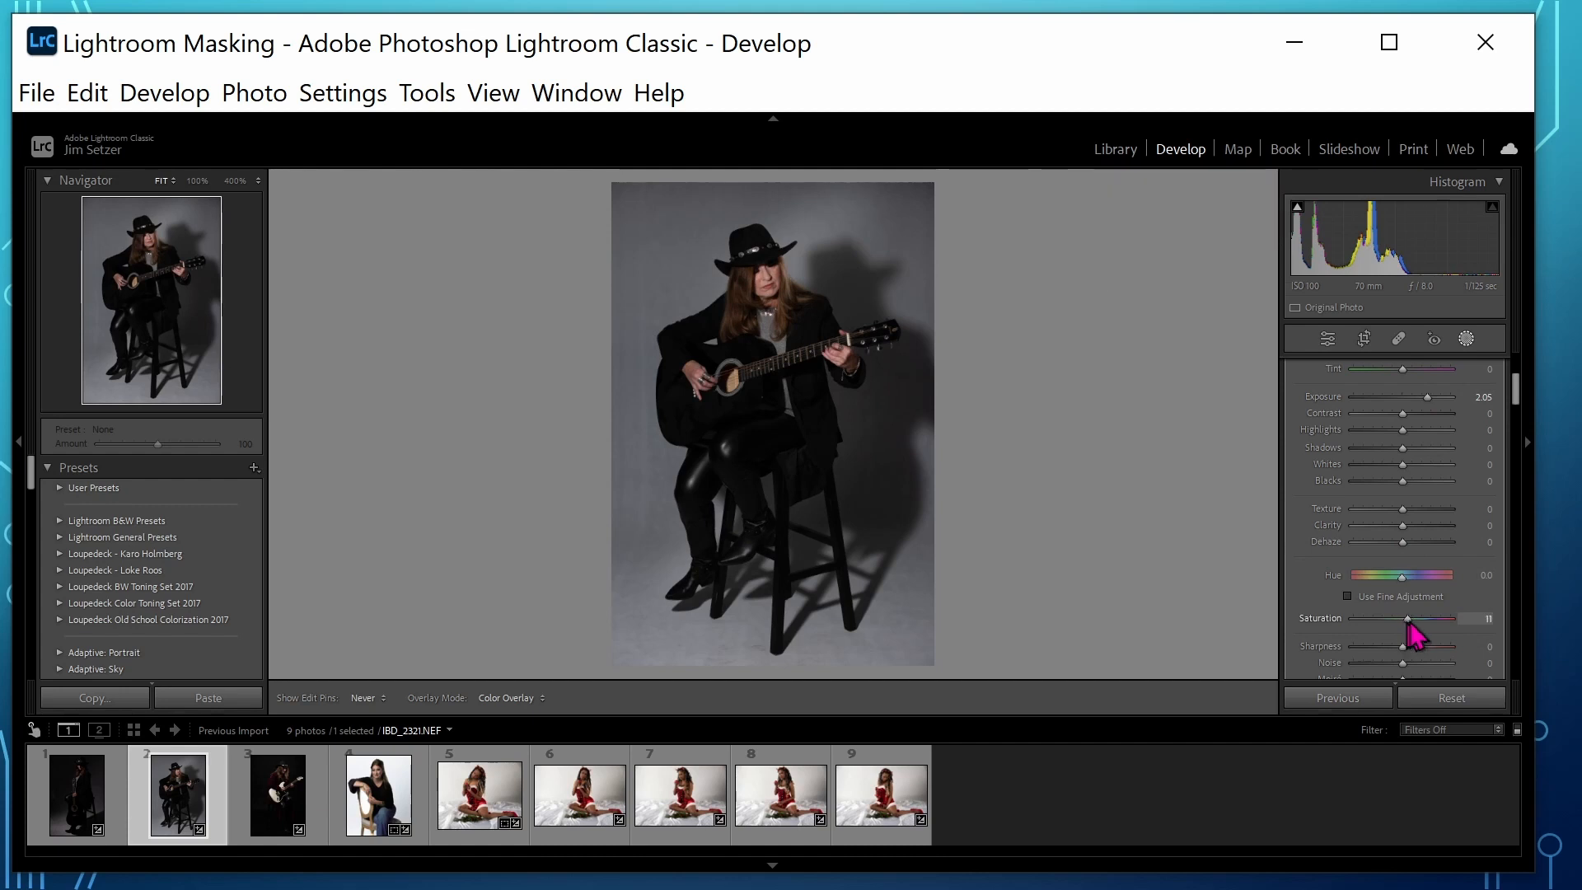
left_click_drag(1515, 634, 1513, 632)
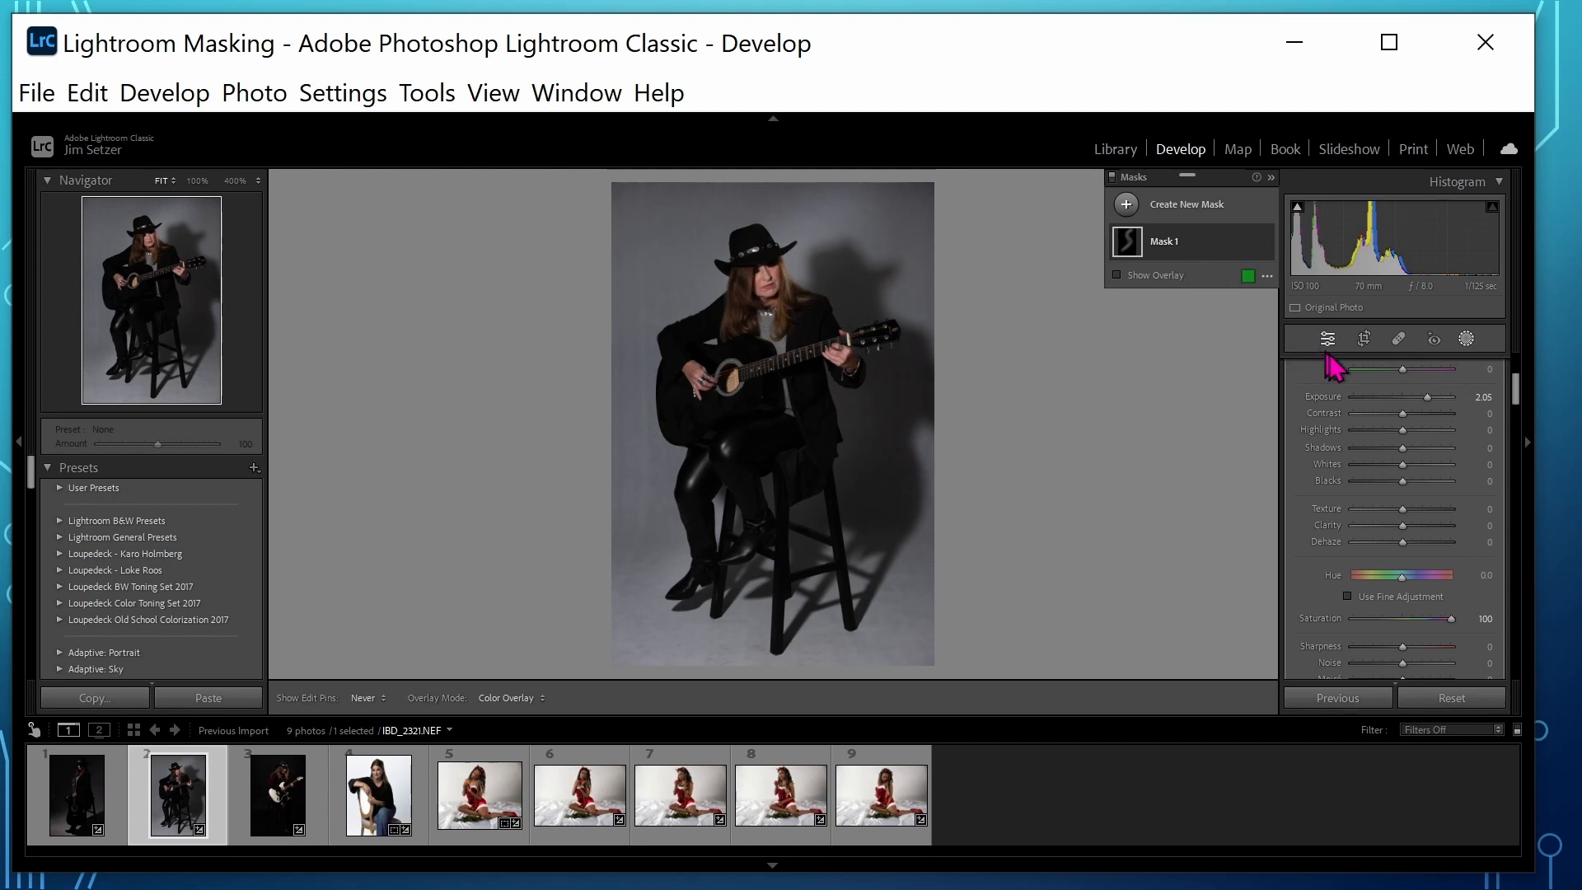
Step: Brush over the whole guitarist and stool with feather 84, flow 100 and density 100, and check the coverage with the mask overlay
scroll(1360, 371, "up", 3)
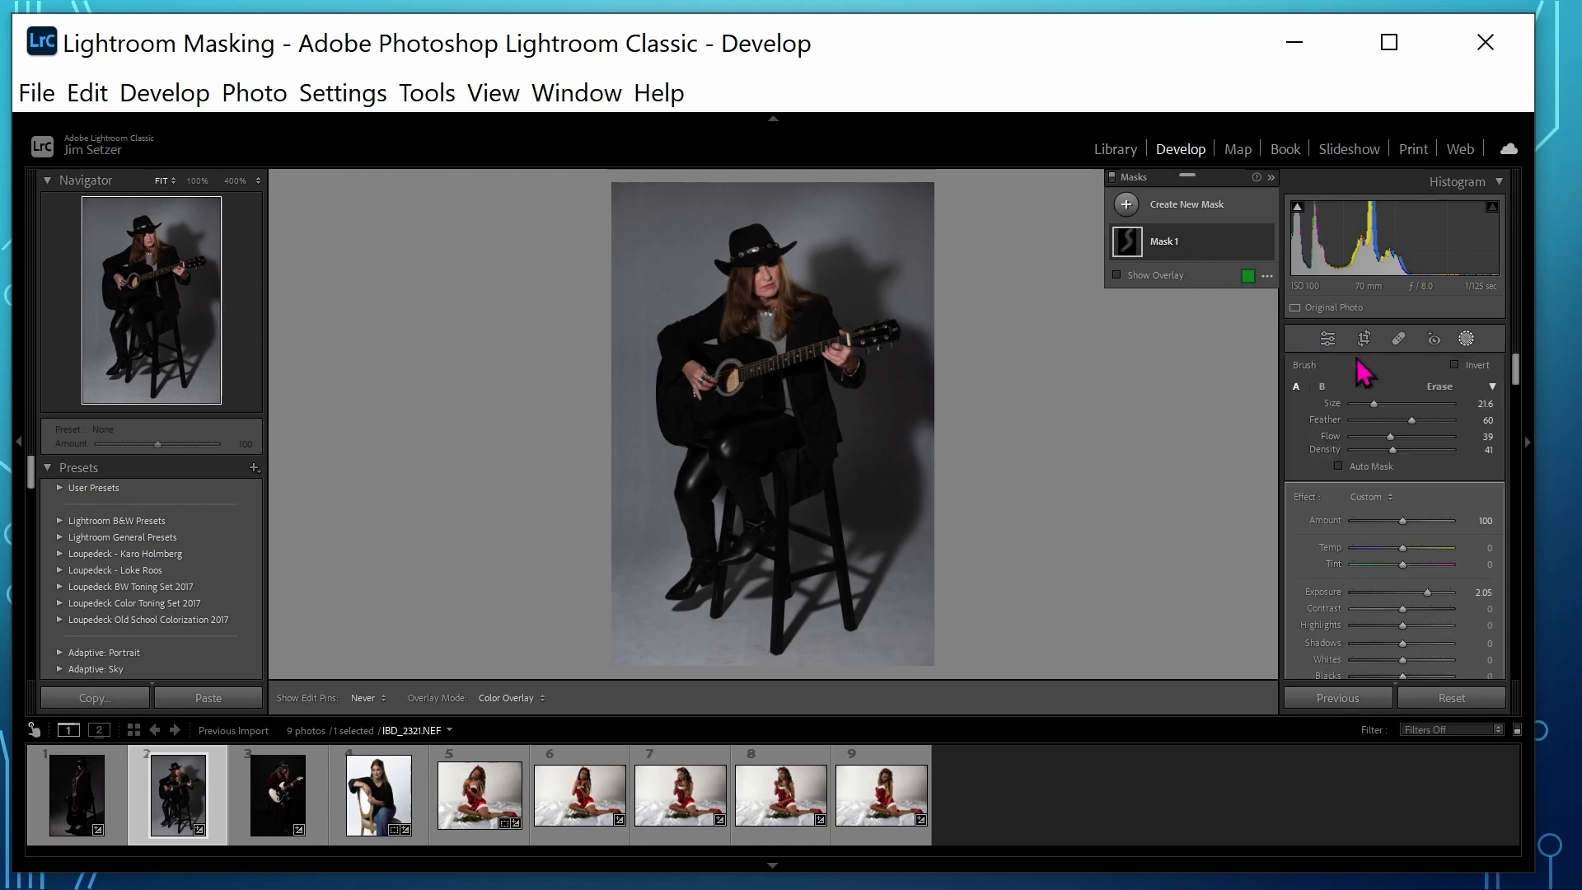
double_click(1411, 437)
double_click(1400, 450)
left_click_drag(1412, 421, 1432, 427)
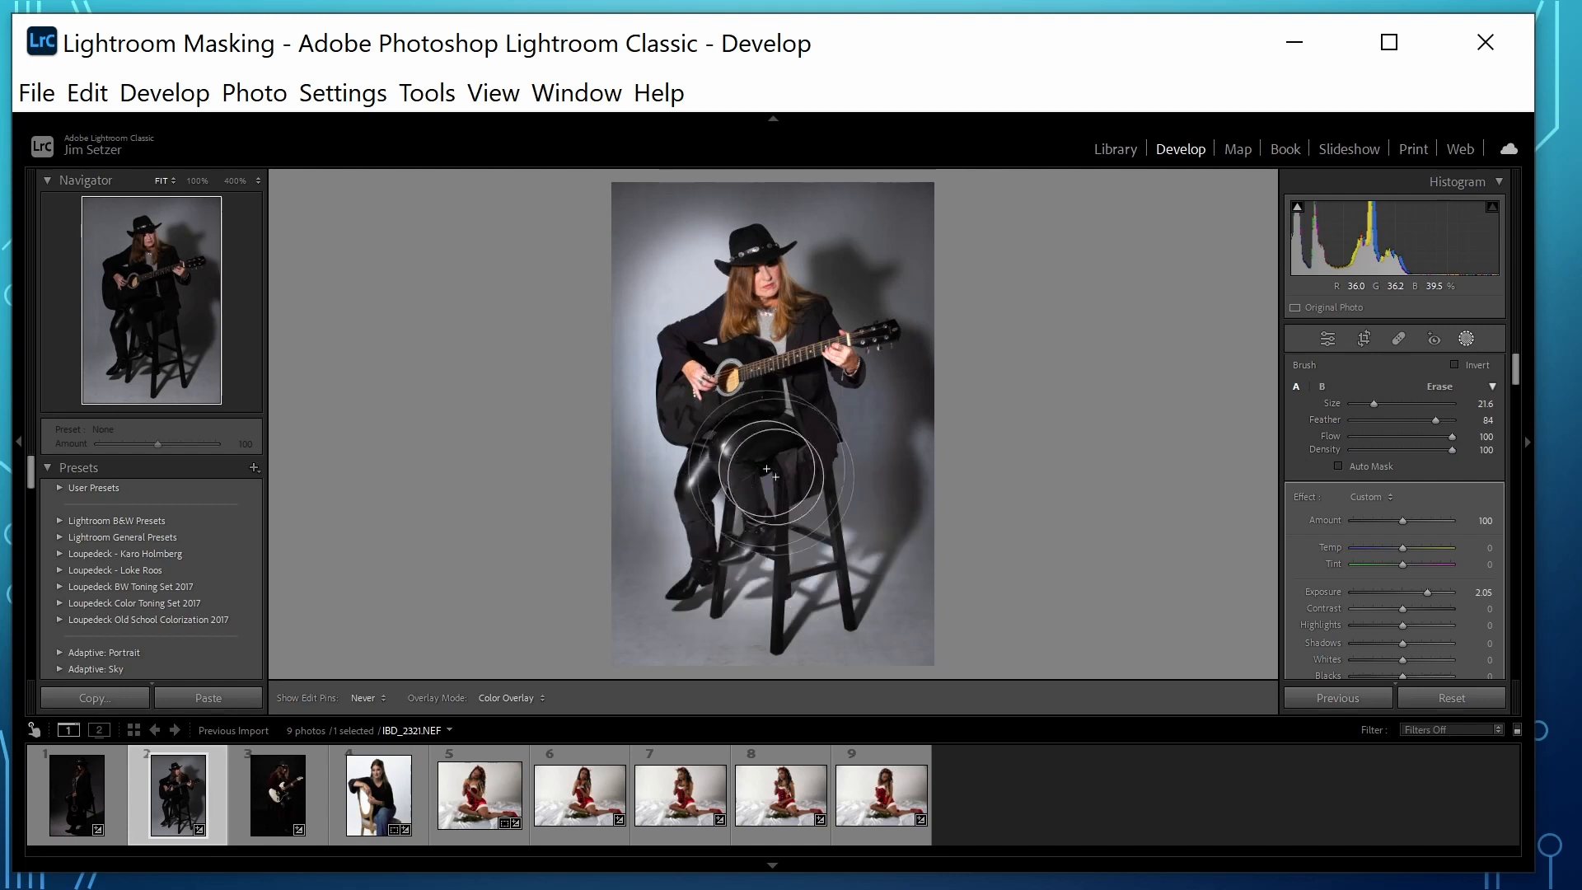
mouse_move(743, 384)
left_mouse_down()
mouse_move(847, 309)
mouse_move(768, 416)
mouse_move(792, 358)
mouse_move(746, 277)
left_mouse_up()
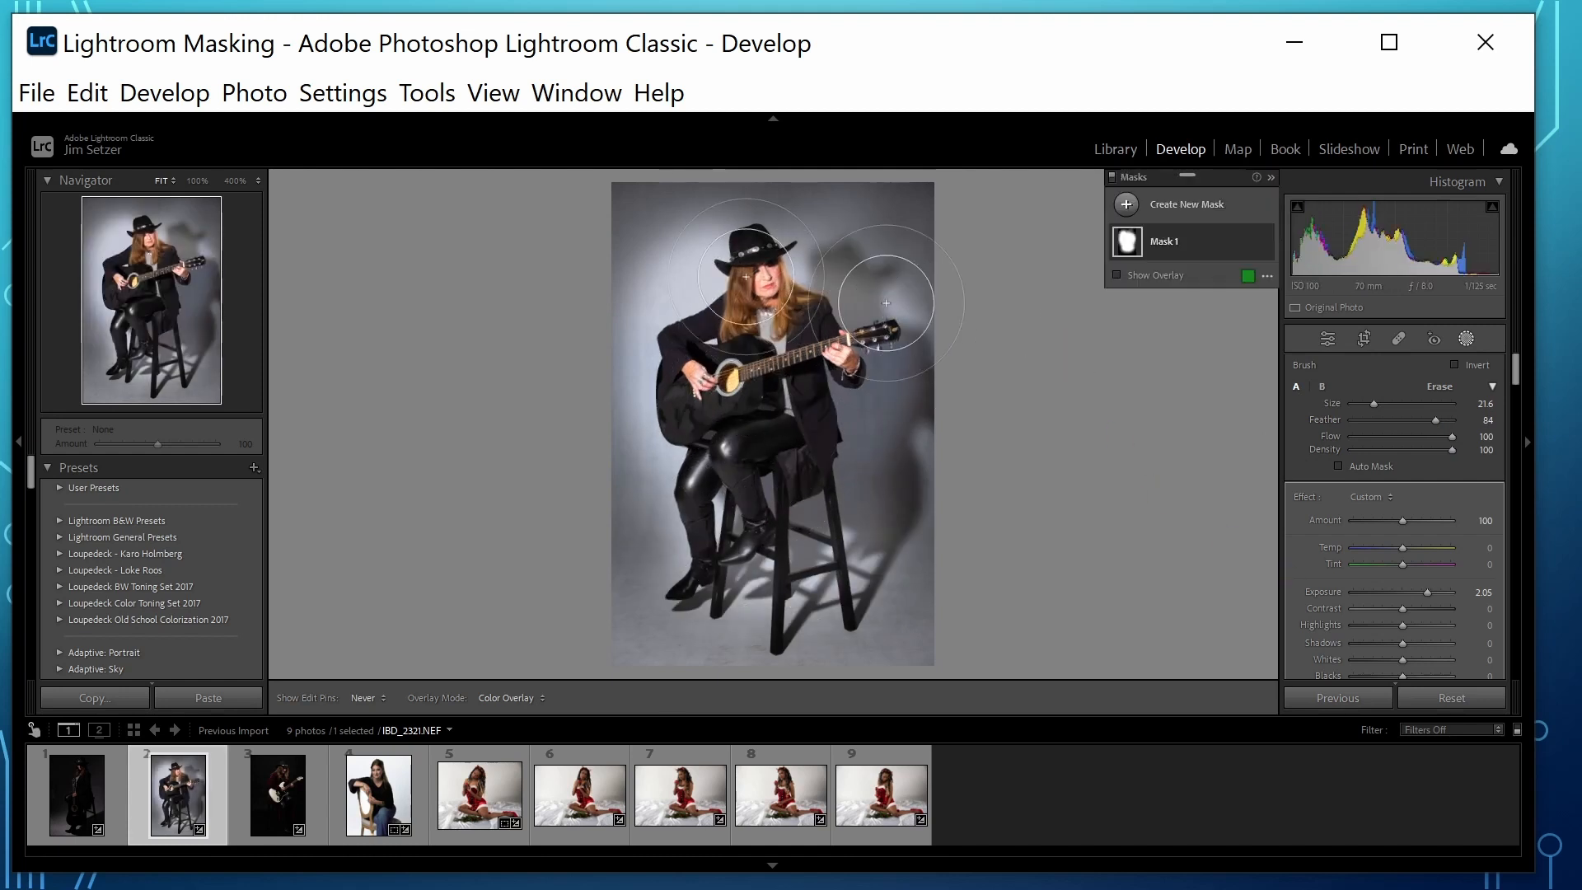
left_click(1117, 275)
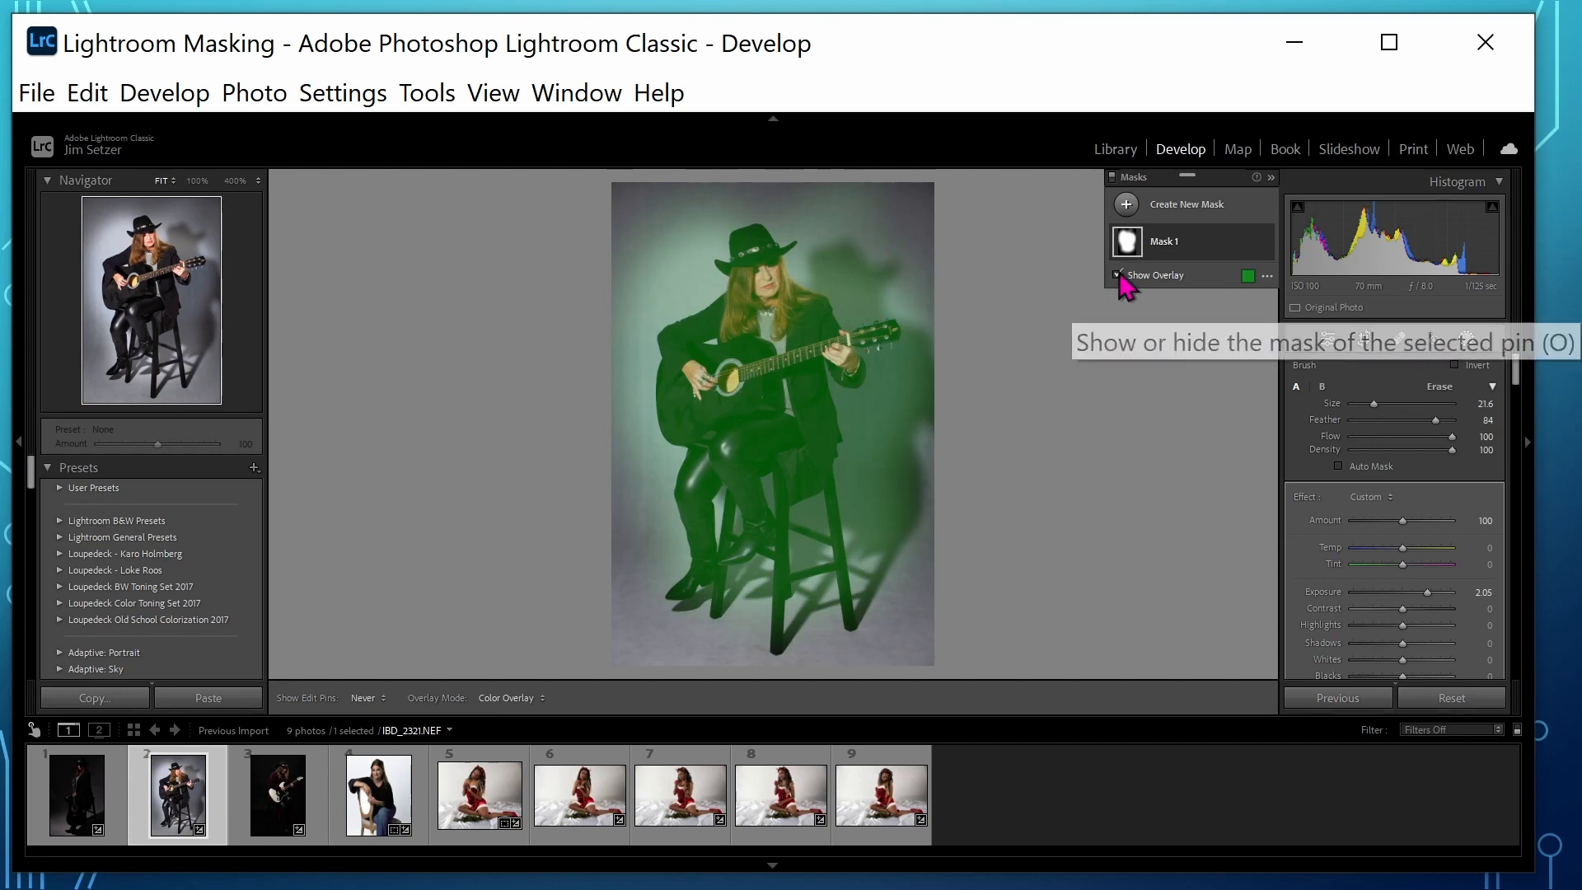
left_click(1118, 275)
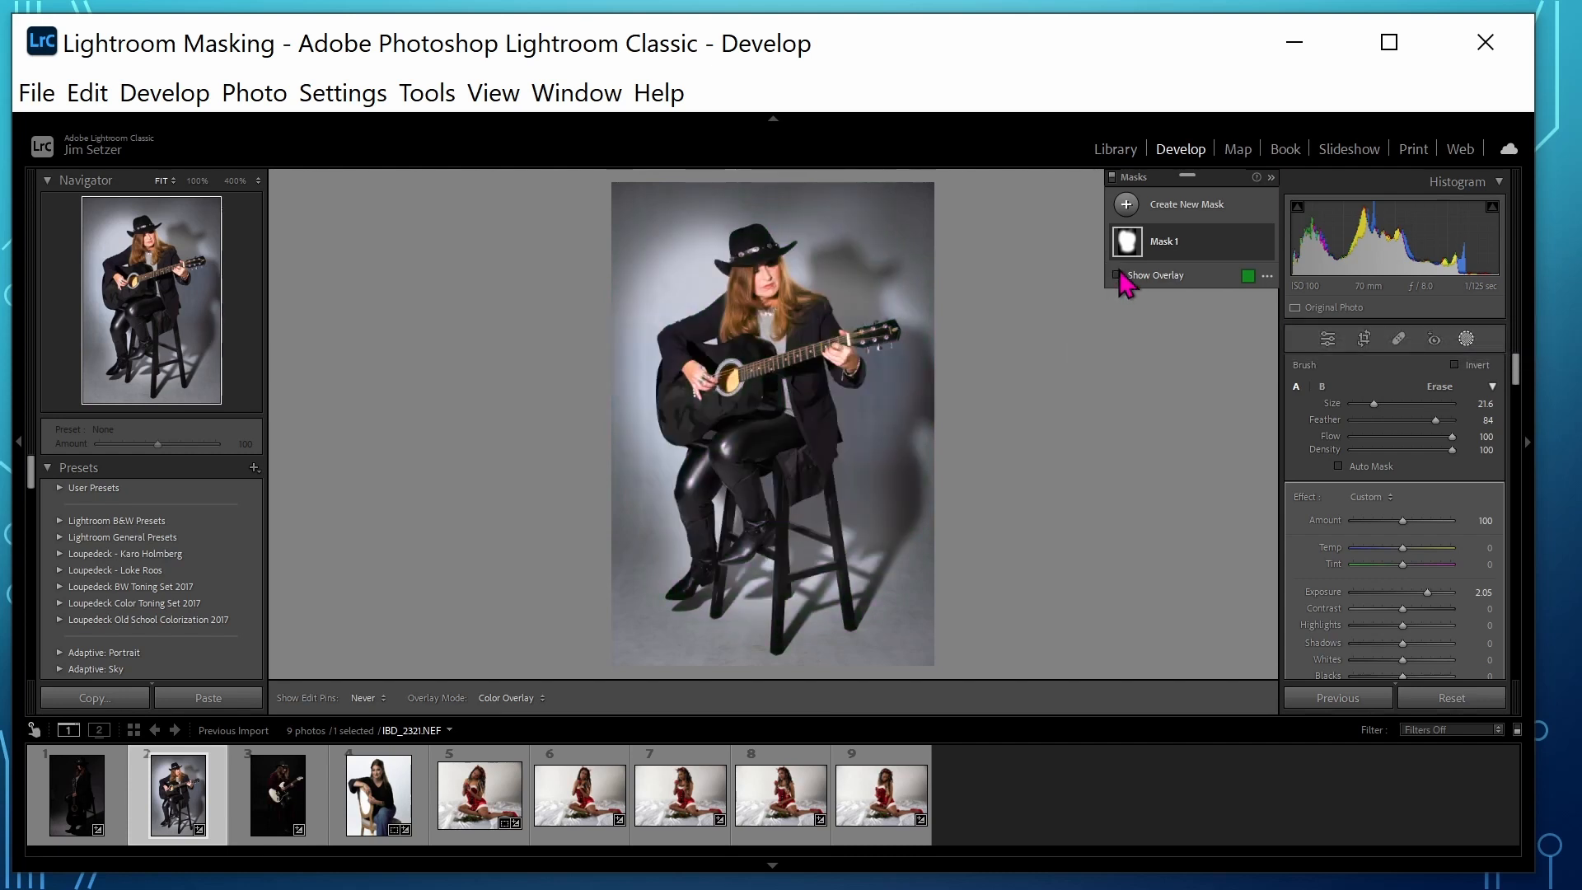
Step: Brush along the stool legs with Auto Mask enabled at size 10, and undo the last stroke
left_click(1339, 467)
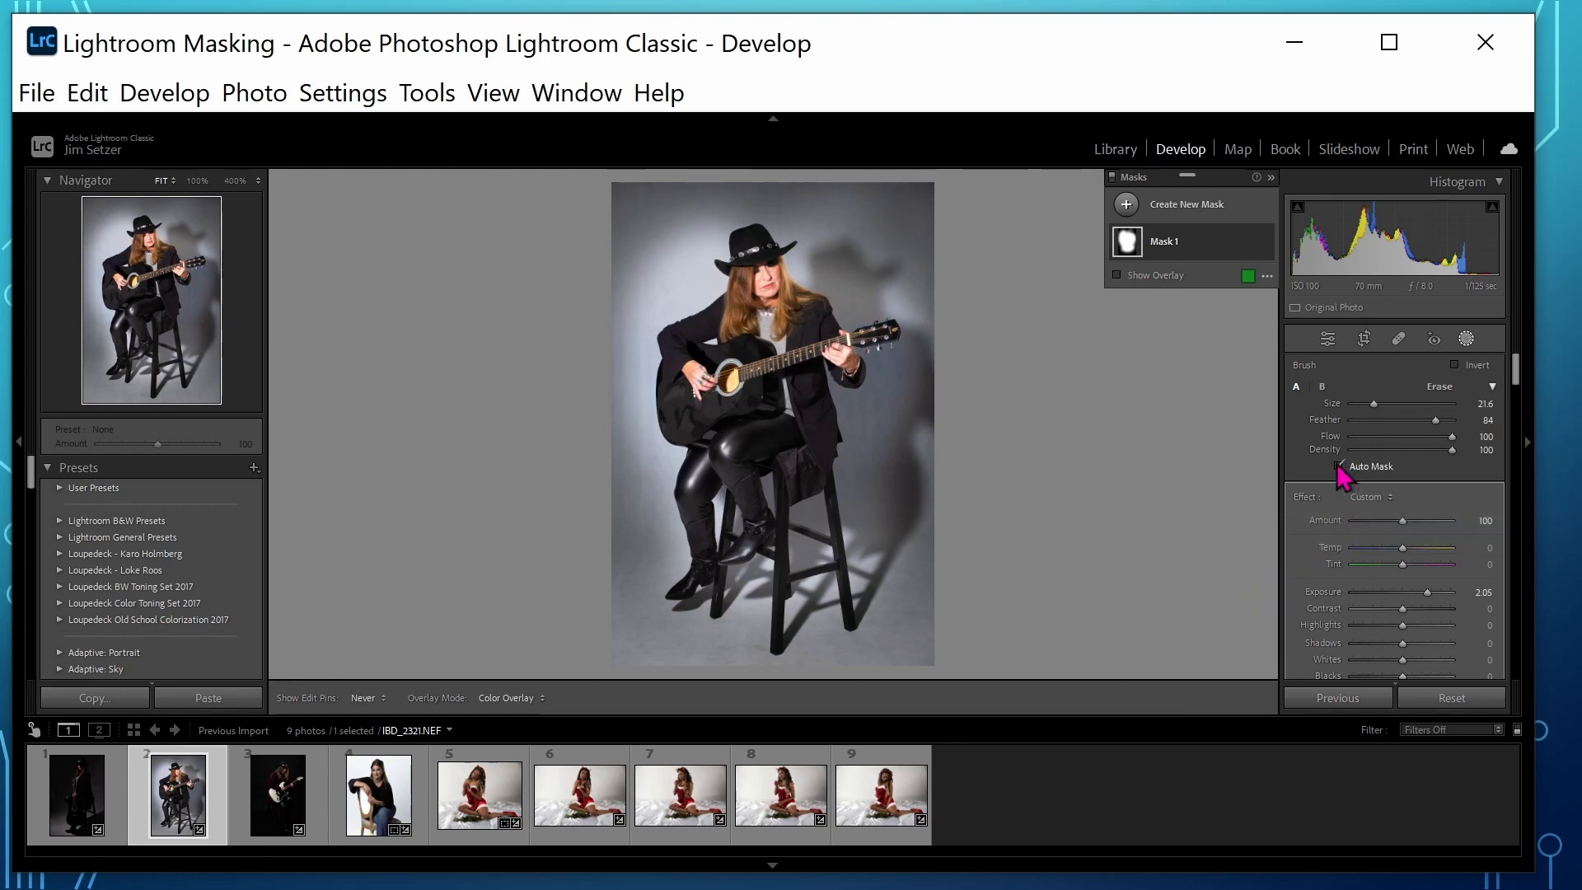
scroll(827, 624, "down", 5)
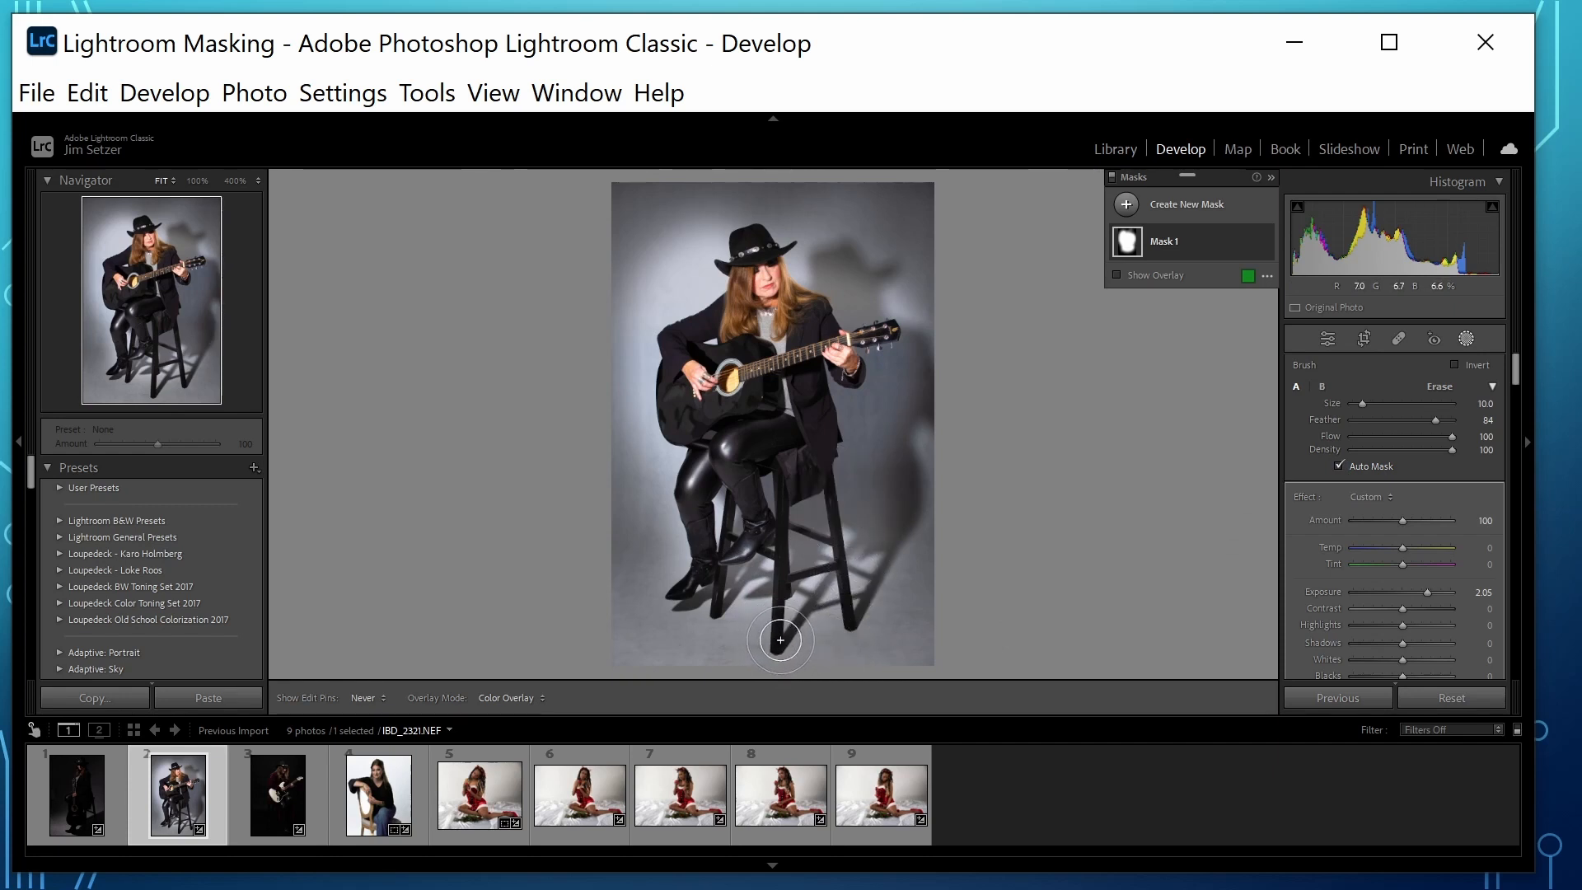
left_click_drag(776, 643, 775, 536)
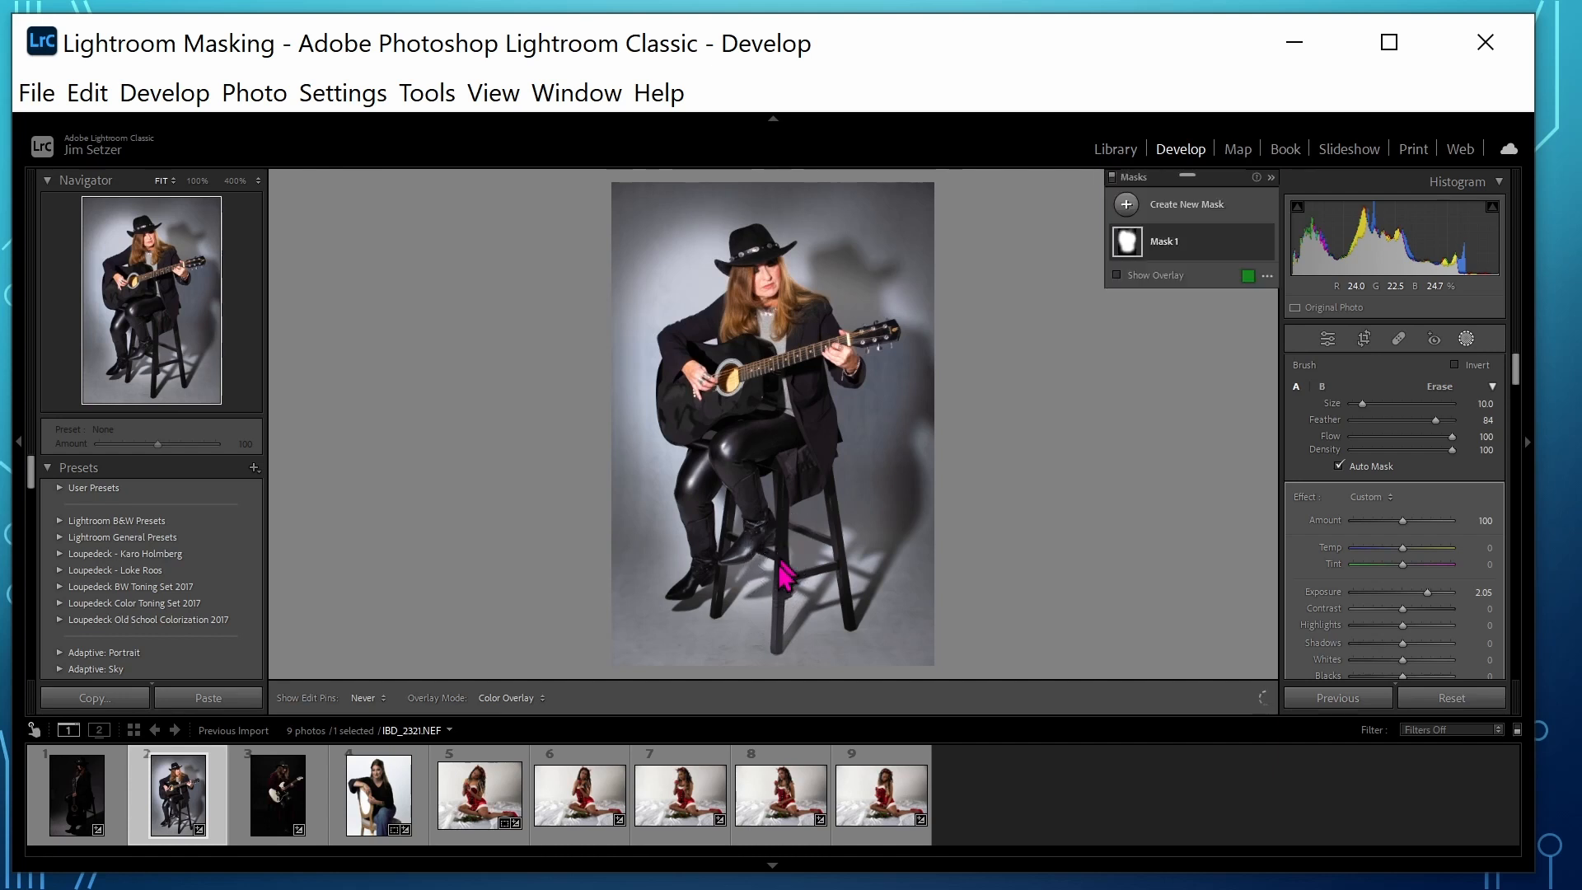
left_click_drag(845, 581, 852, 640)
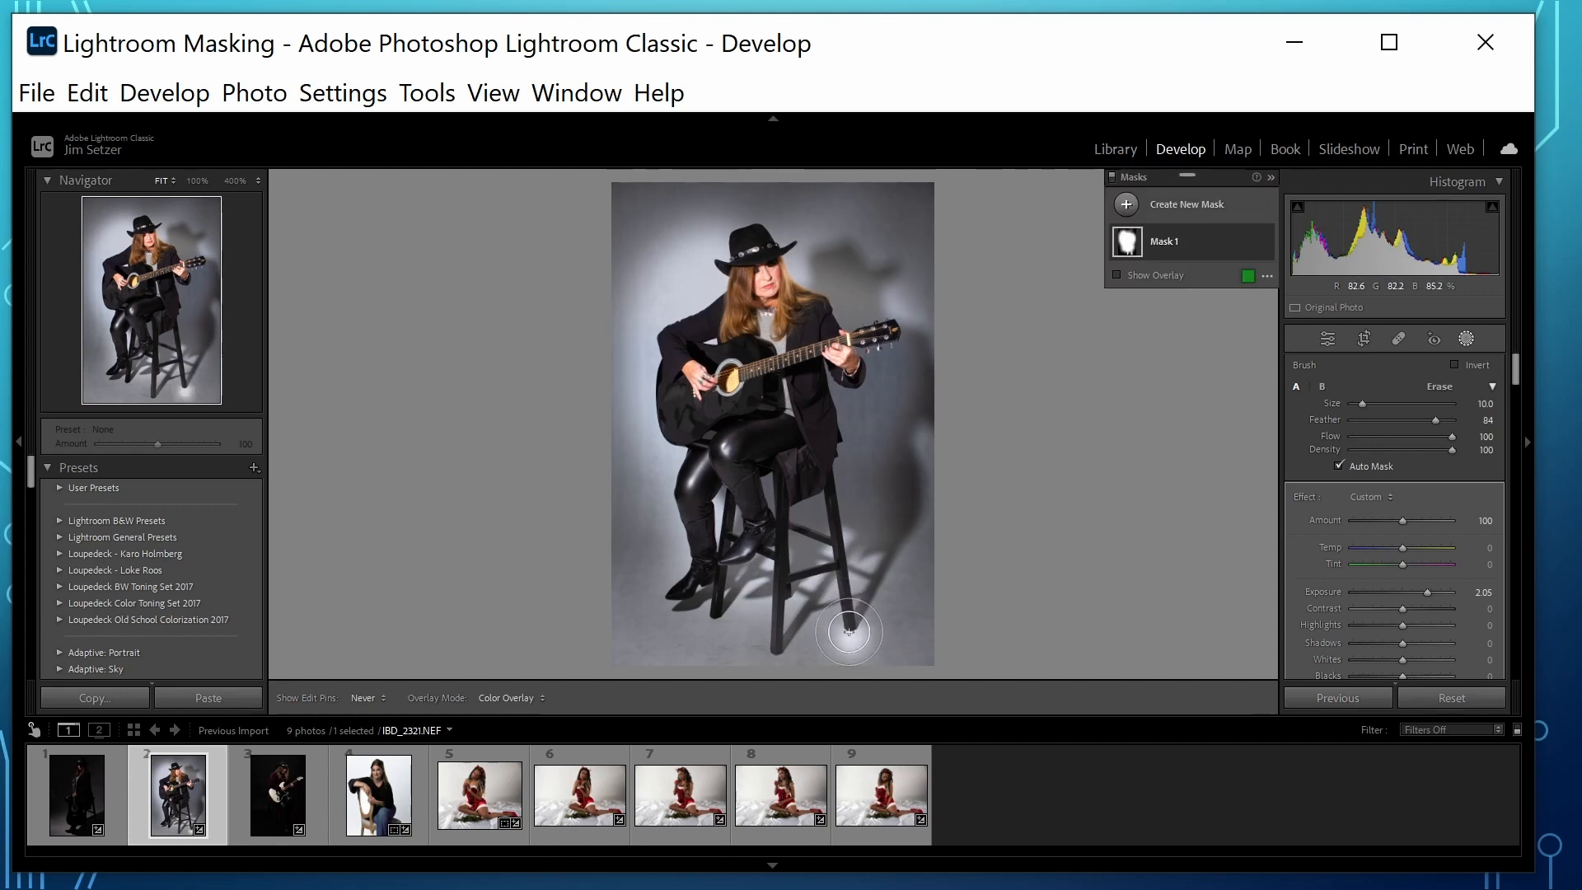
key("ctrl+z")
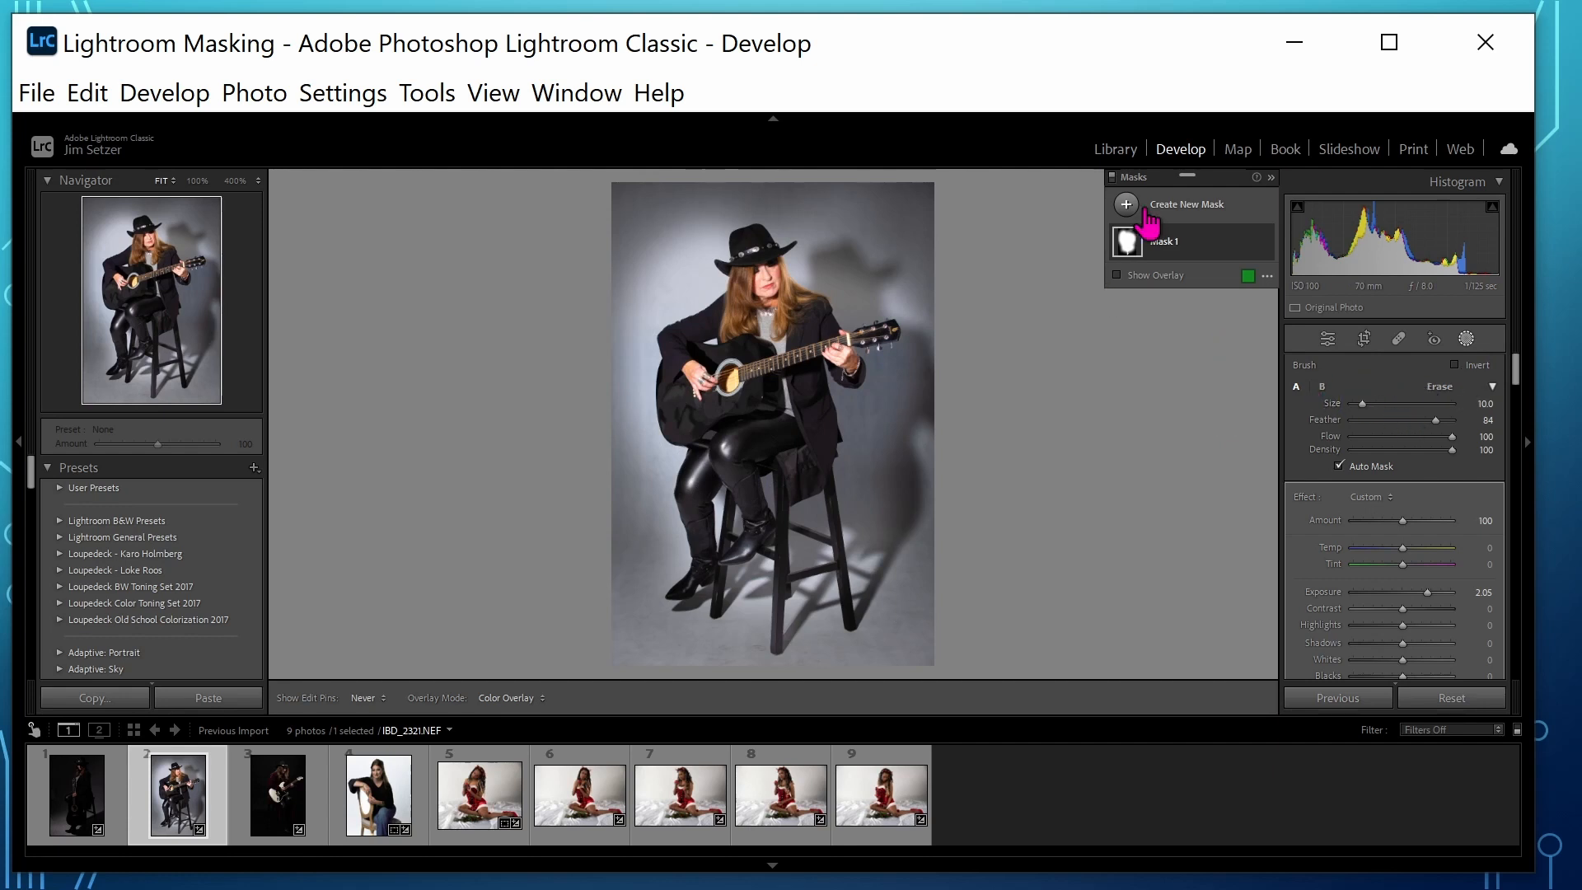
Step: Delete the brush mask and create a diagonal linear gradient mask from beside the guitarist's boot up to just below the stool seat
right_click(1191, 240)
left_click(1213, 499)
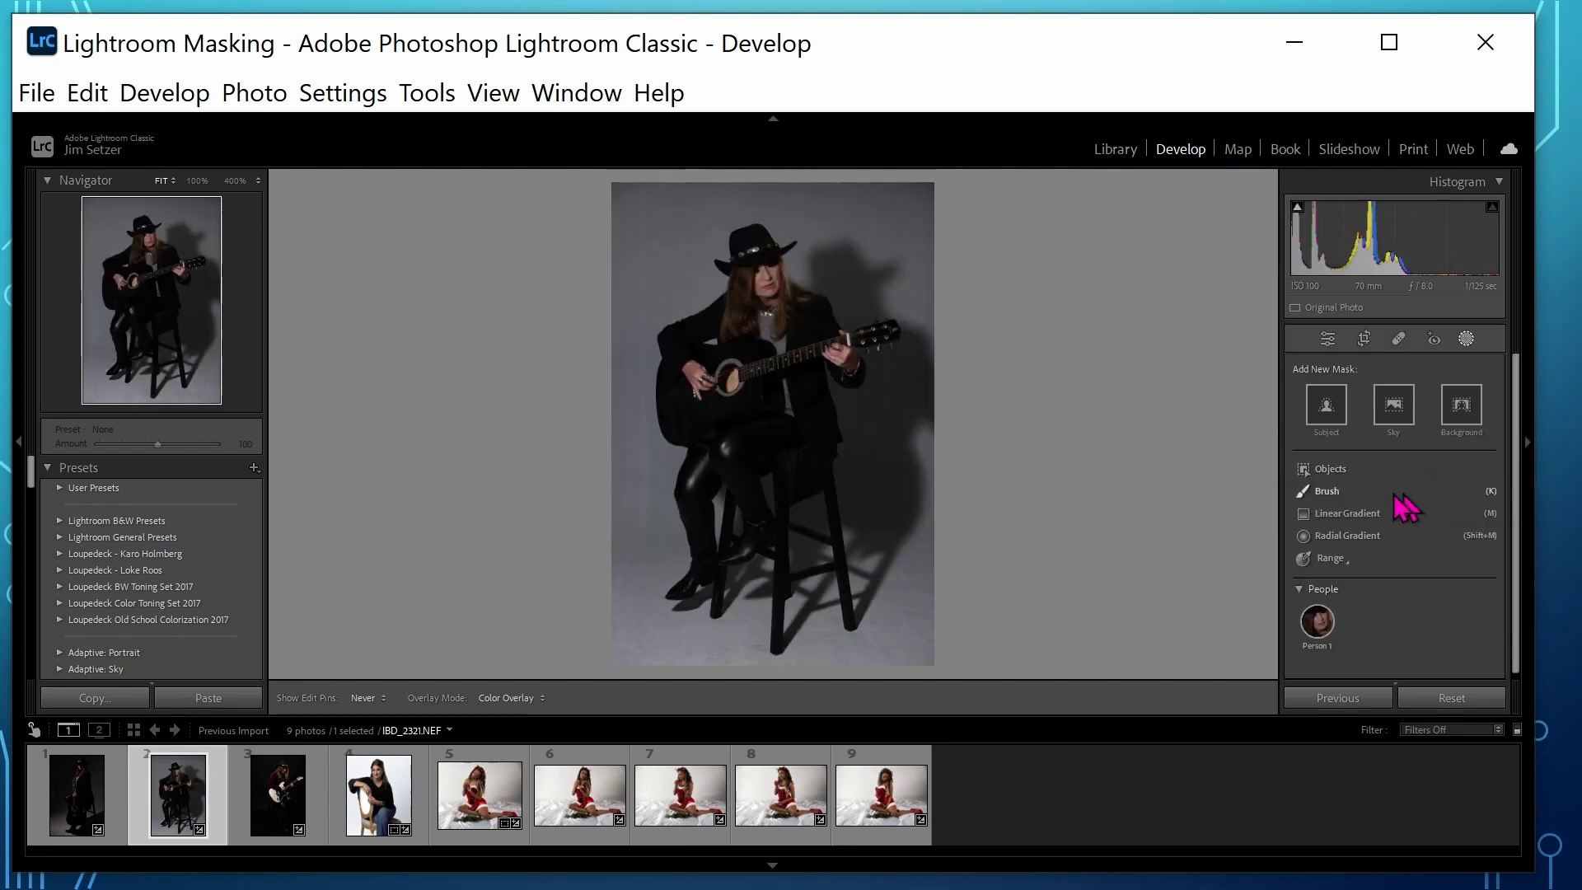
left_click(1351, 512)
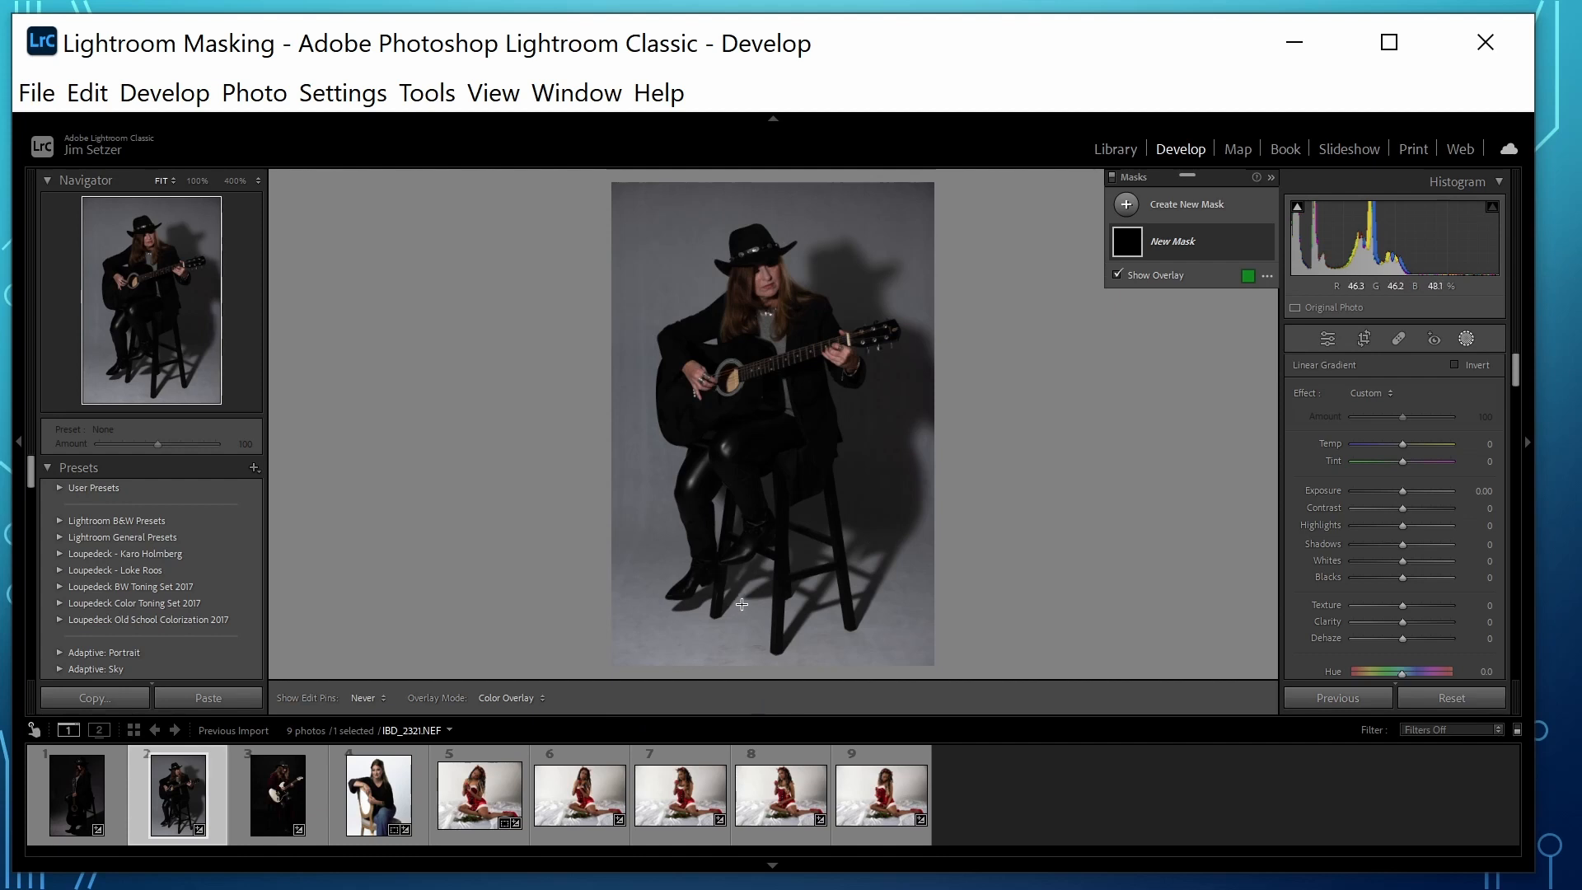
left_click_drag(734, 616, 801, 480)
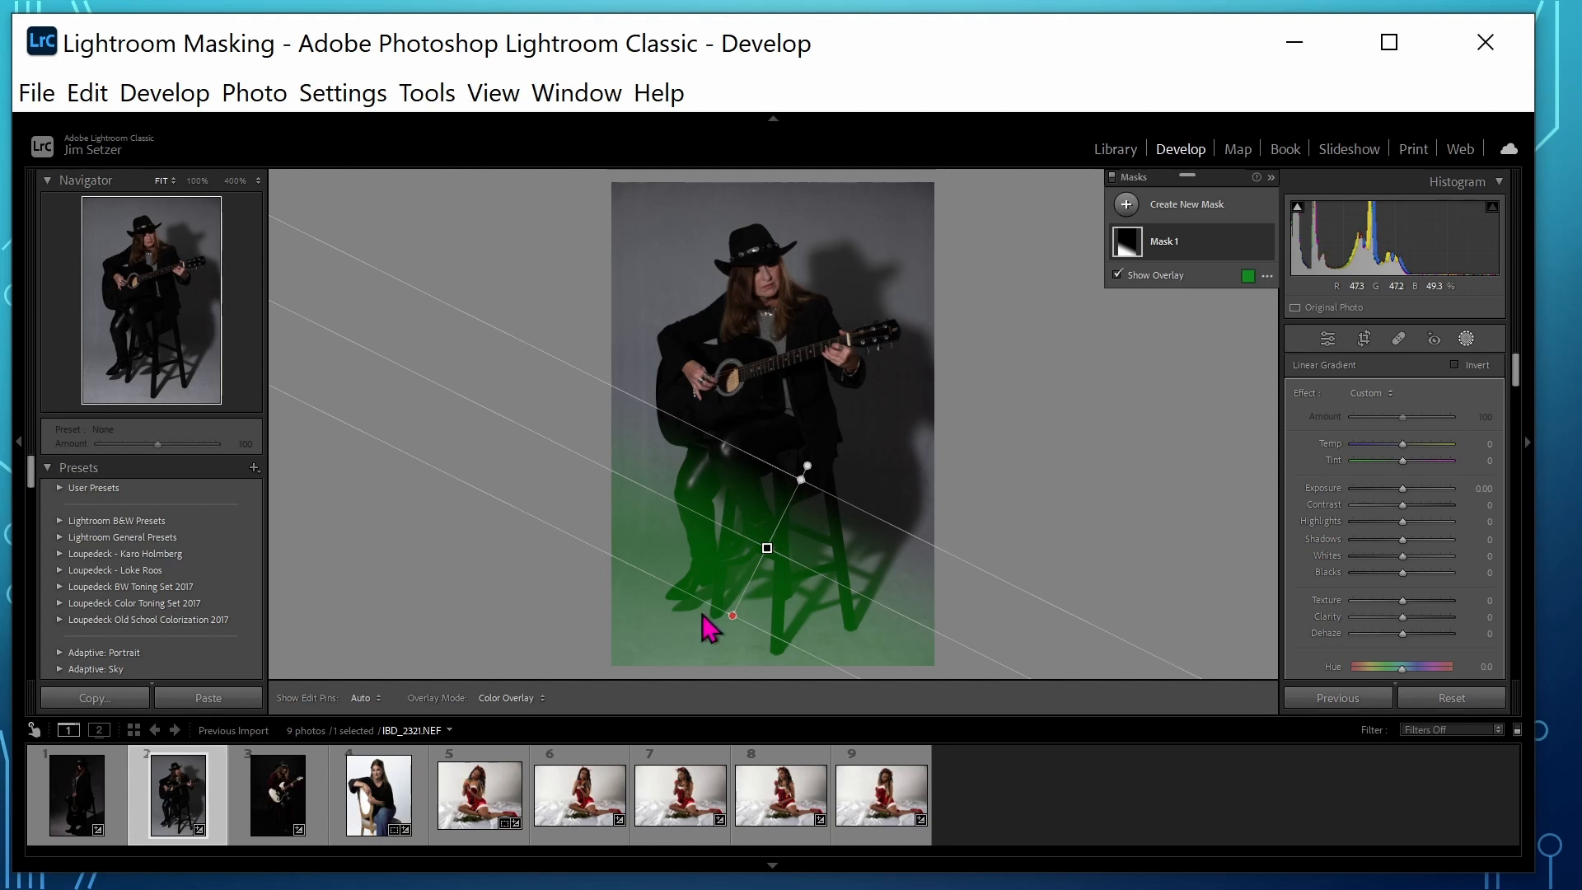
Step: Reshape the linear gradient into a wider, shallower-tilted transition across the legs and stool, and set its exposure to -2.25 with the overlay hidden
mouse_move(810, 466)
left_mouse_down()
mouse_move(738, 455)
mouse_move(670, 471)
mouse_move(704, 441)
mouse_move(777, 425)
mouse_move(823, 437)
mouse_move(844, 481)
mouse_move(822, 457)
left_mouse_up()
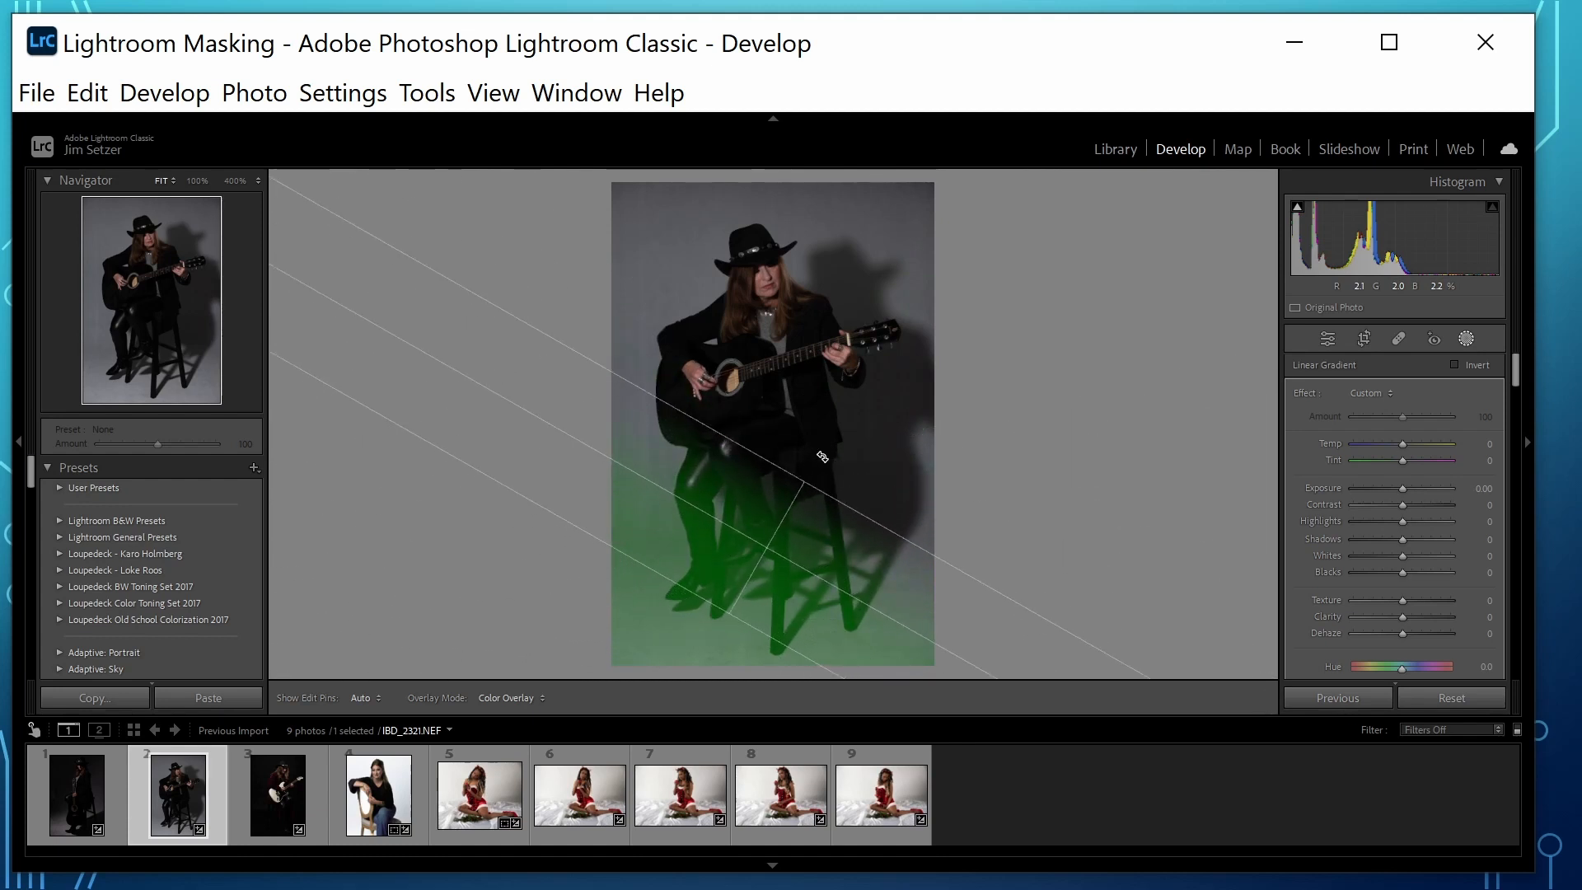
left_click_drag(822, 457, 822, 461)
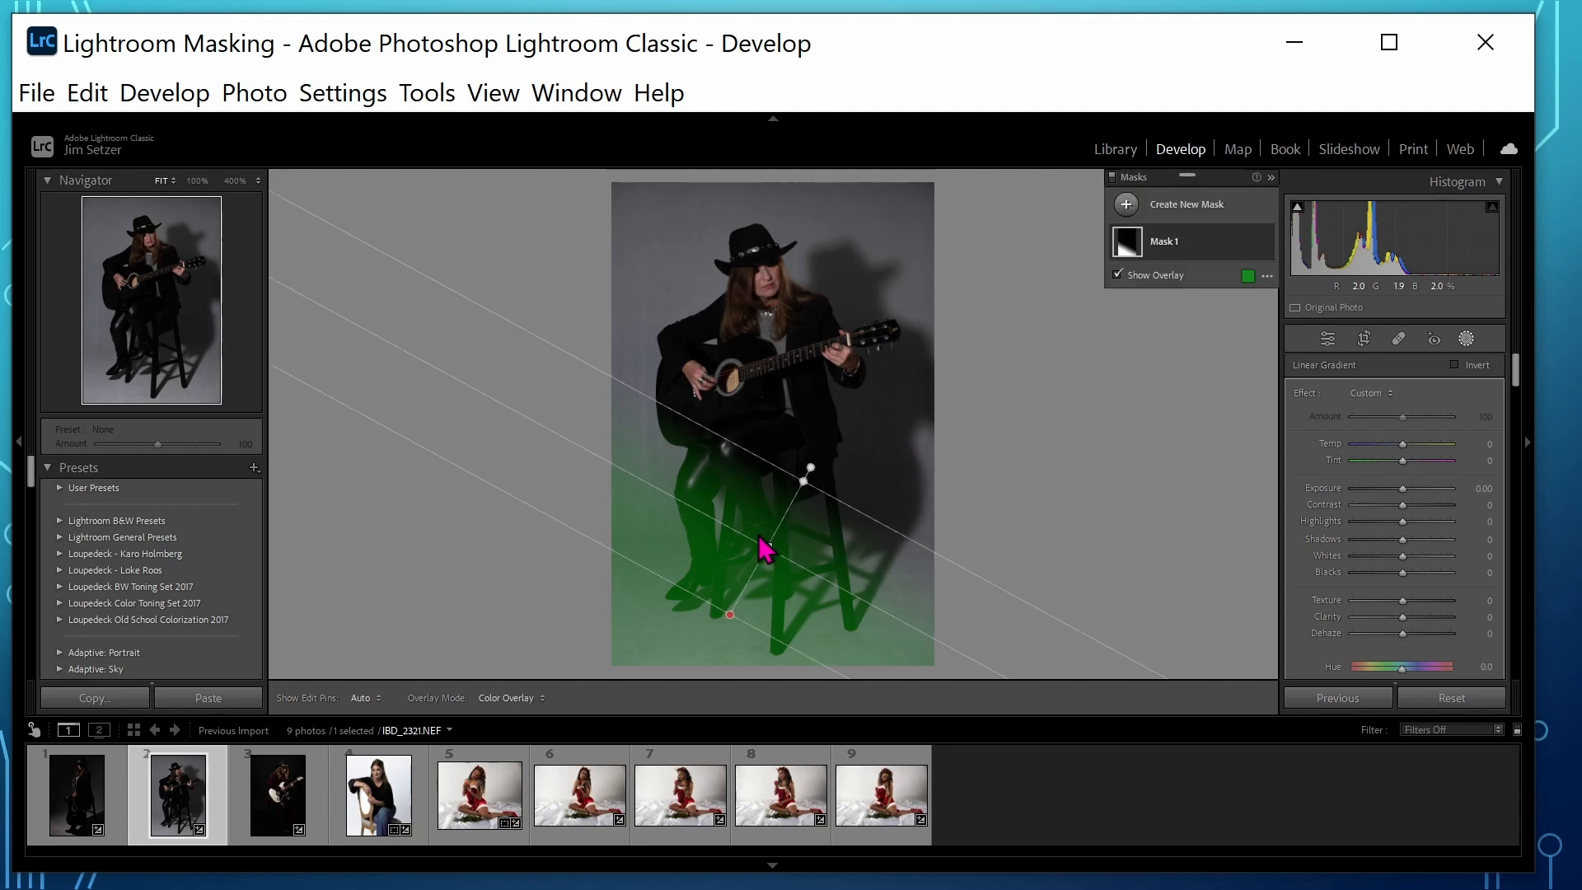
mouse_move(765, 546)
left_mouse_down()
mouse_move(755, 505)
mouse_move(757, 525)
left_mouse_up()
left_click_drag(794, 452, 770, 501)
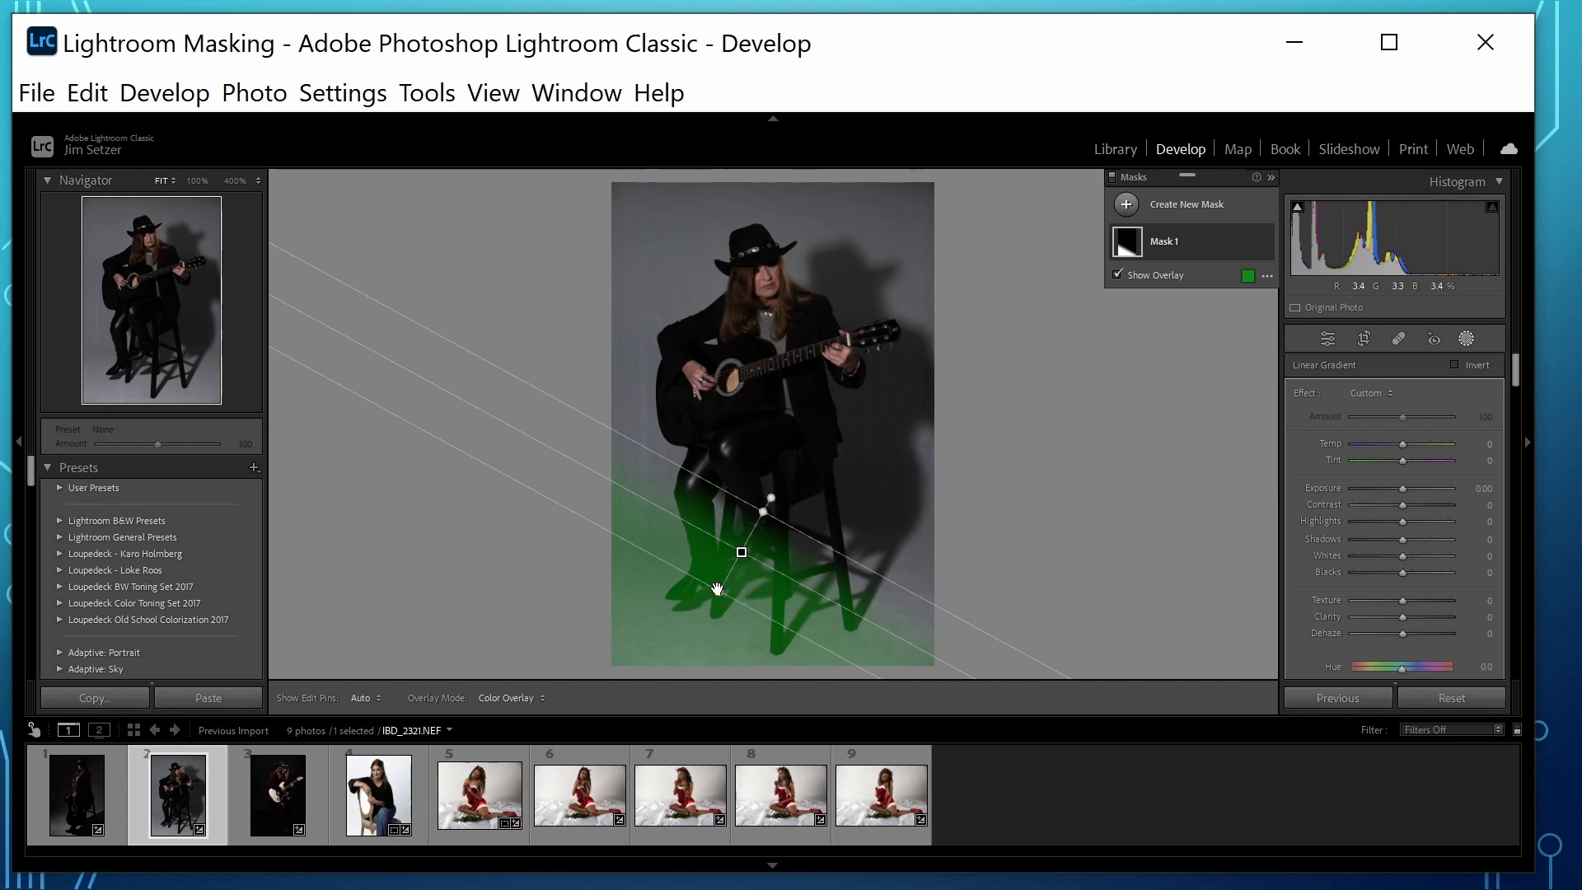
left_click_drag(765, 512, 778, 437)
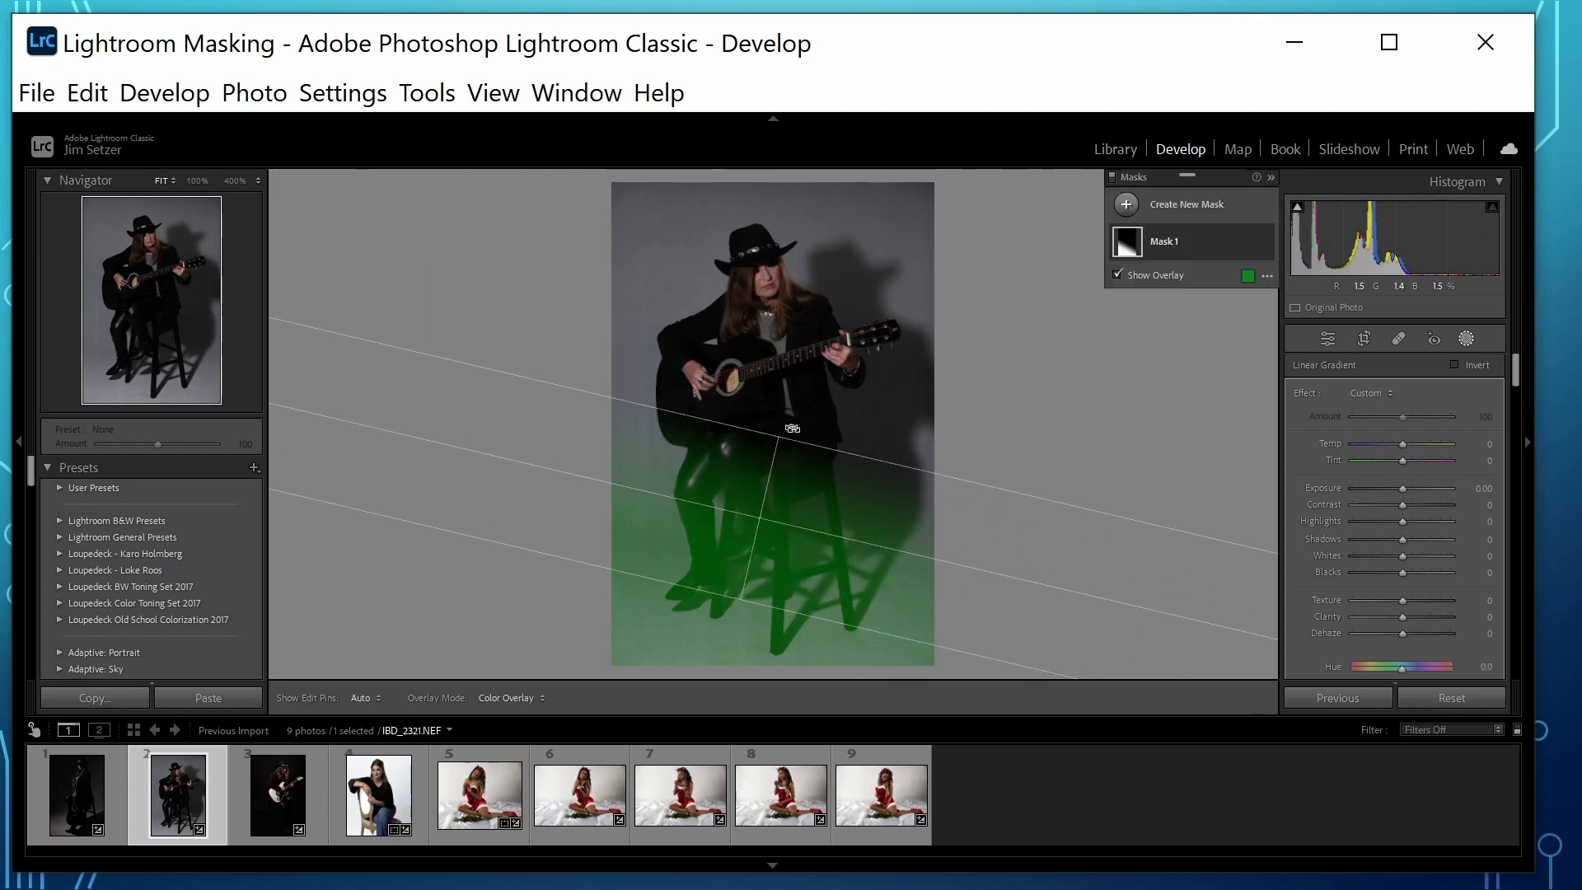
left_click(1118, 276)
left_click_drag(1402, 490, 1374, 491)
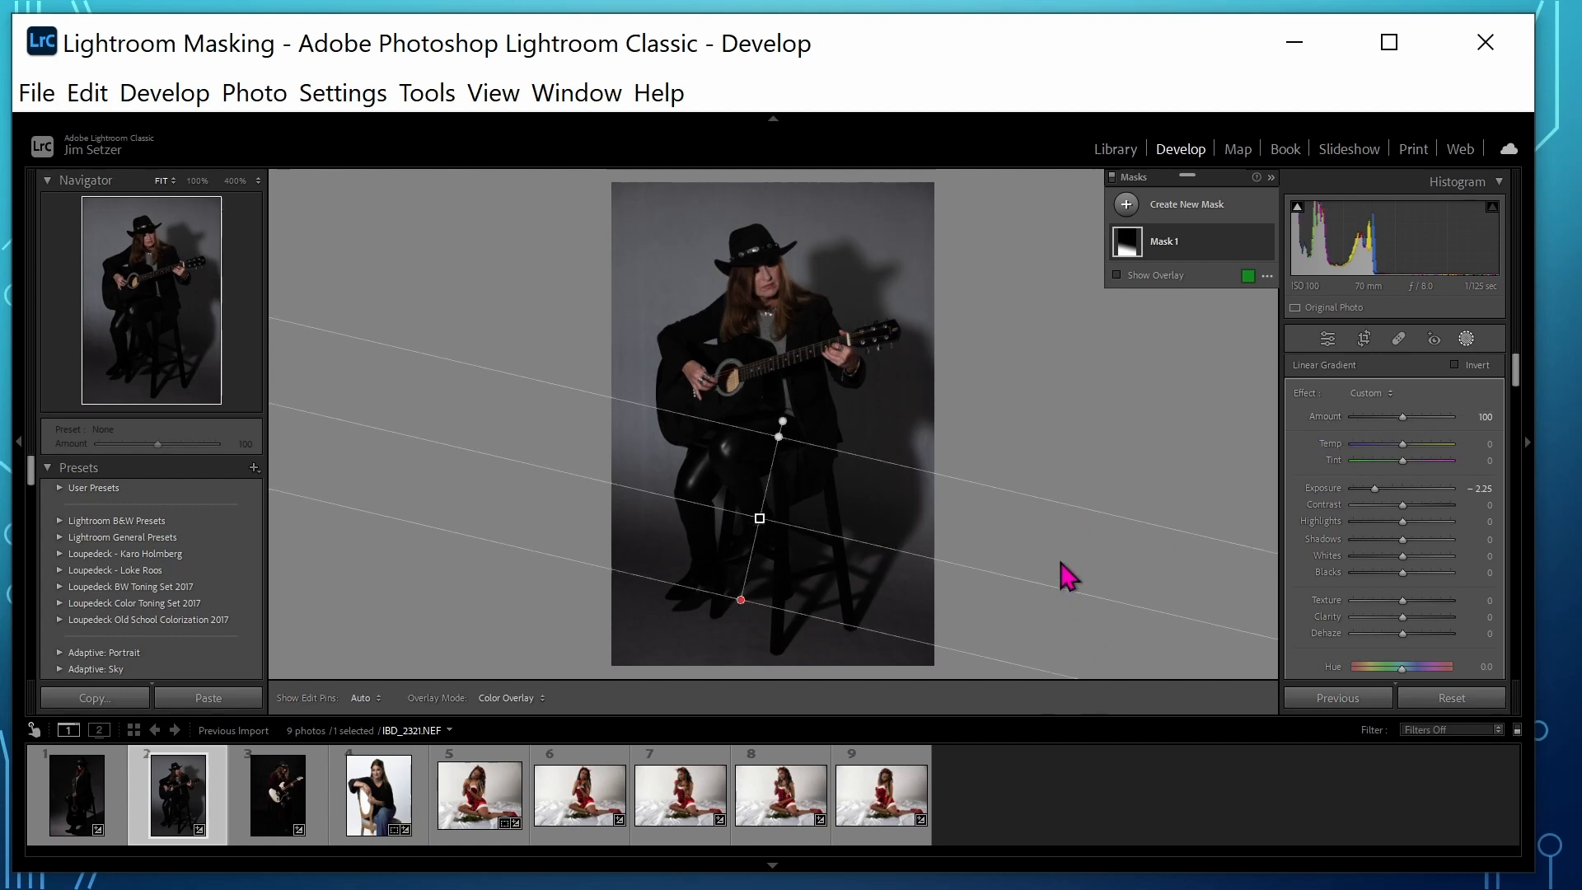
Step: Create a radial gradient mask as a wide ellipse over the guitar body and centre it on the sound hole
left_click(1210, 217)
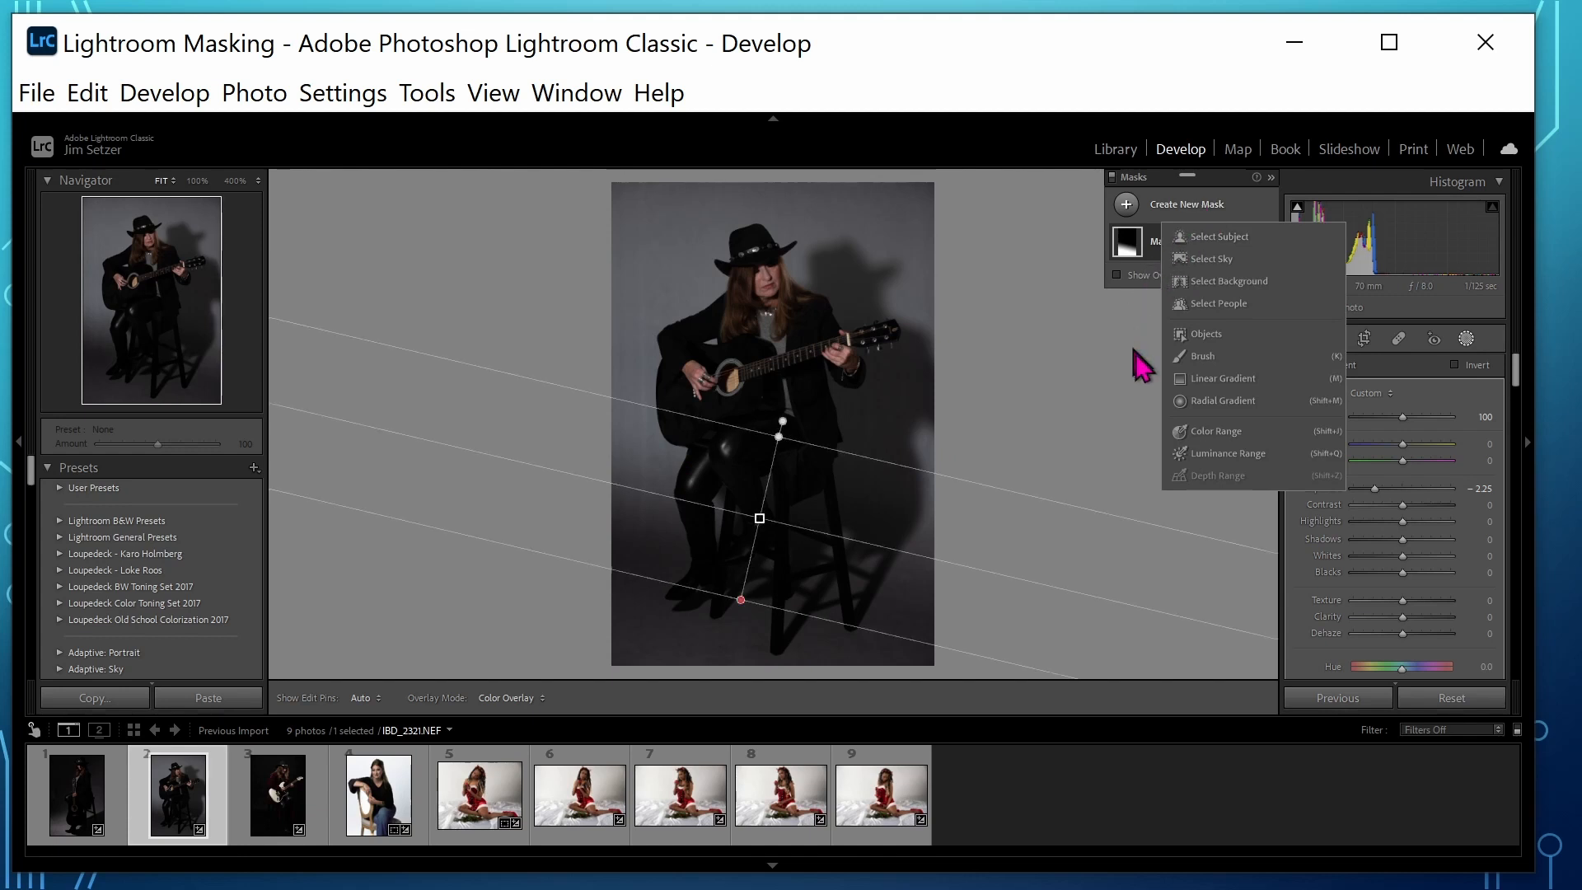
left_click(1199, 400)
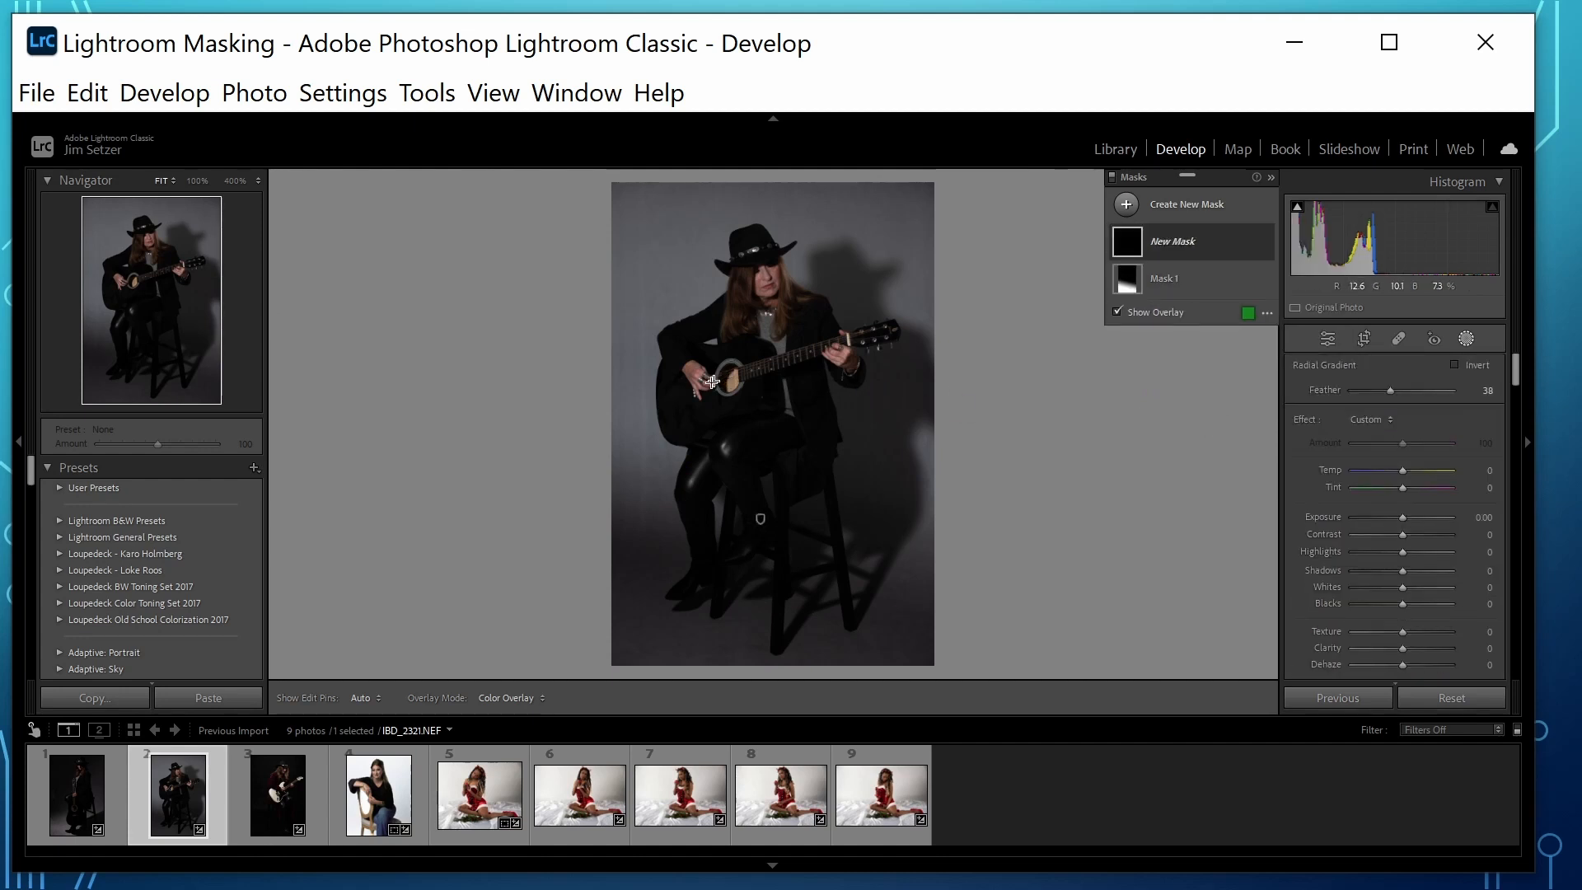
left_click_drag(713, 390, 818, 370)
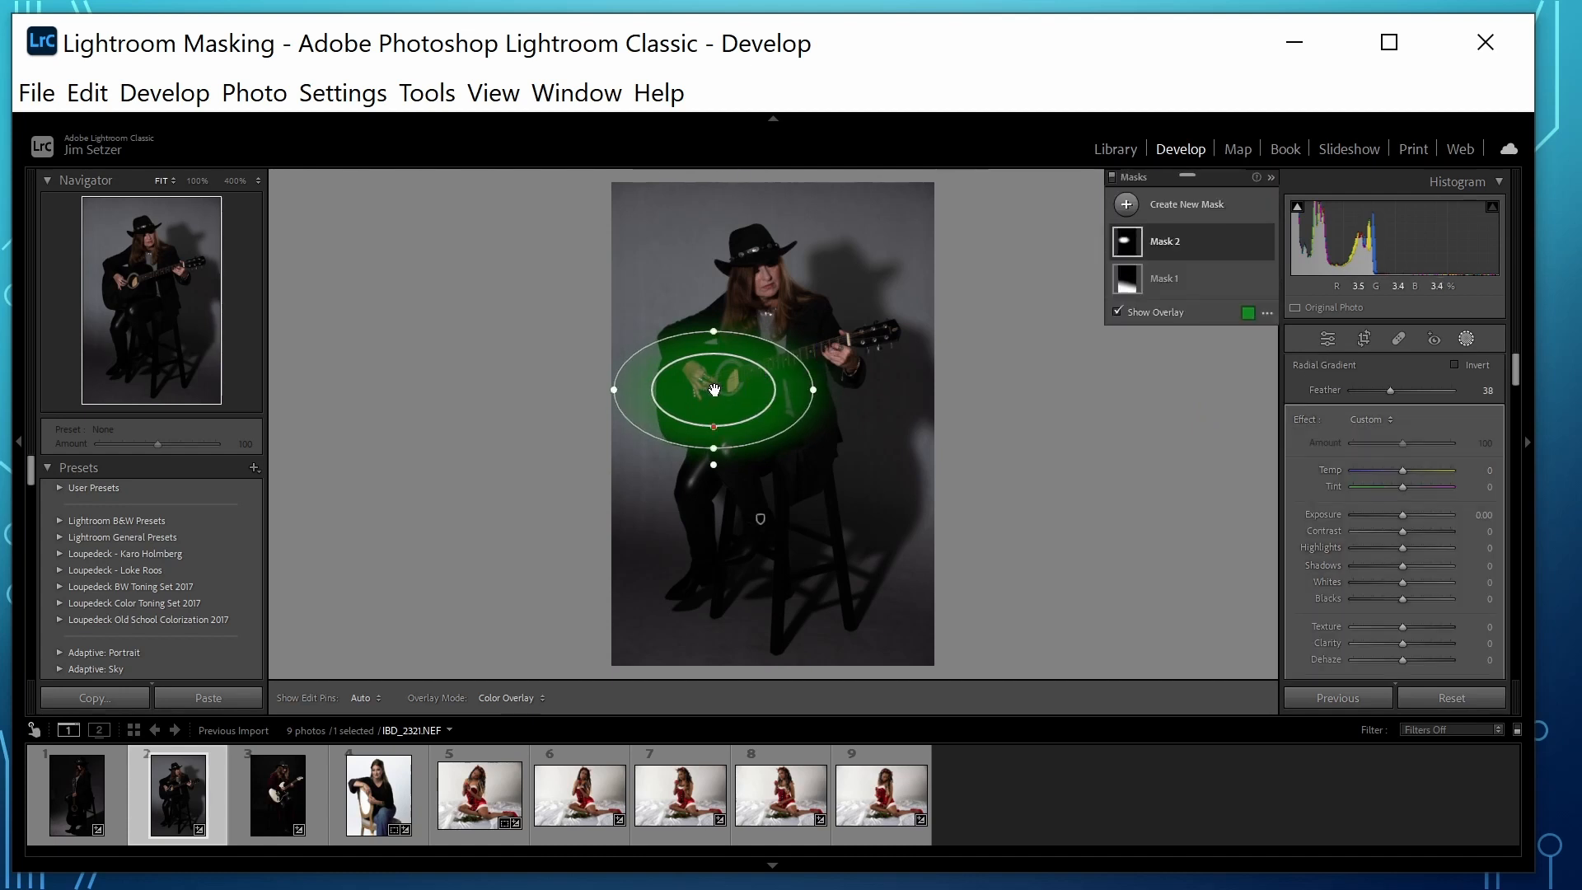
mouse_move(712, 389)
left_mouse_down()
mouse_move(726, 378)
mouse_move(744, 393)
mouse_move(731, 384)
left_mouse_up()
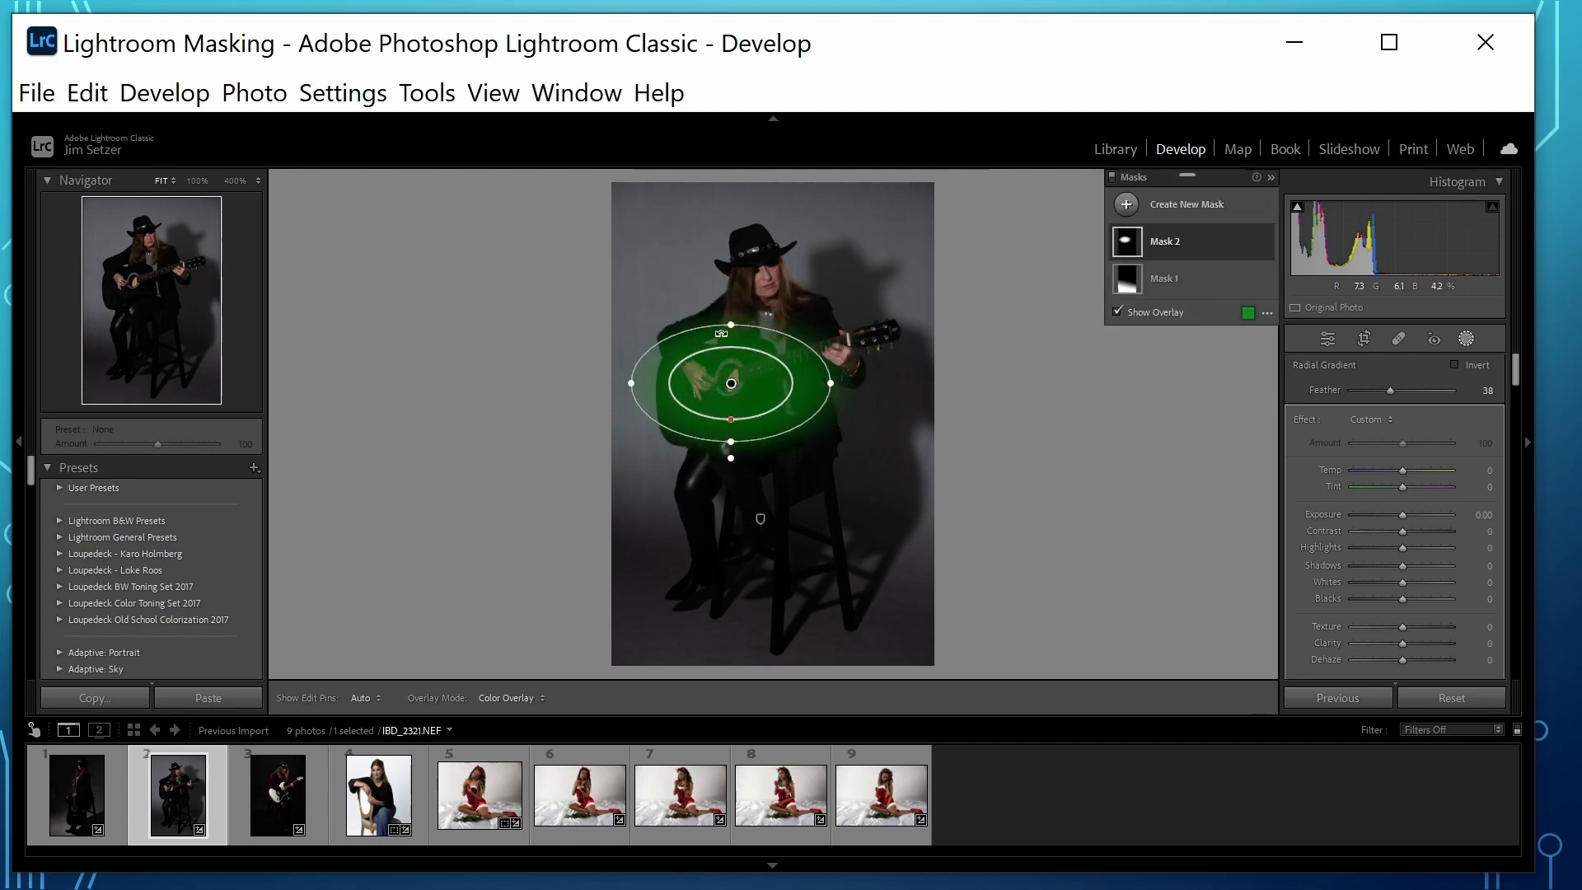
Step: Enlarge the radial gradient around the guitar body, tilt it to follow the neck, and reduce its feather to 32
mouse_move(834, 383)
left_mouse_down()
mouse_move(886, 382)
mouse_move(812, 382)
mouse_move(835, 383)
left_mouse_up()
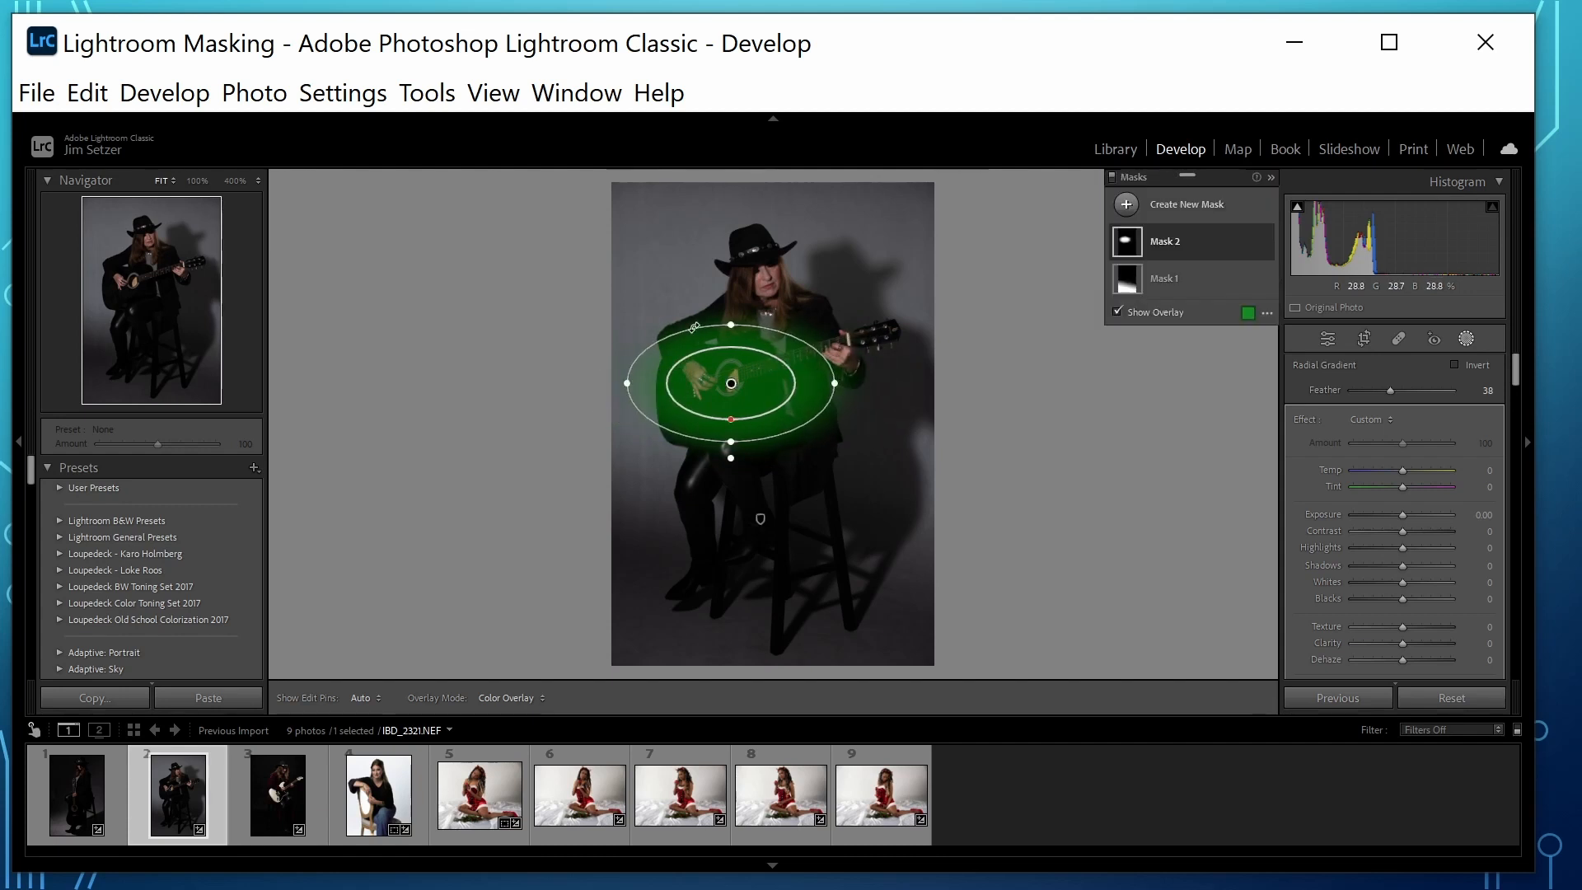
mouse_move(726, 325)
left_mouse_down()
mouse_move(726, 342)
mouse_move(731, 314)
left_mouse_up()
mouse_move(730, 426)
left_mouse_down()
mouse_move(732, 400)
mouse_move(731, 426)
left_mouse_up()
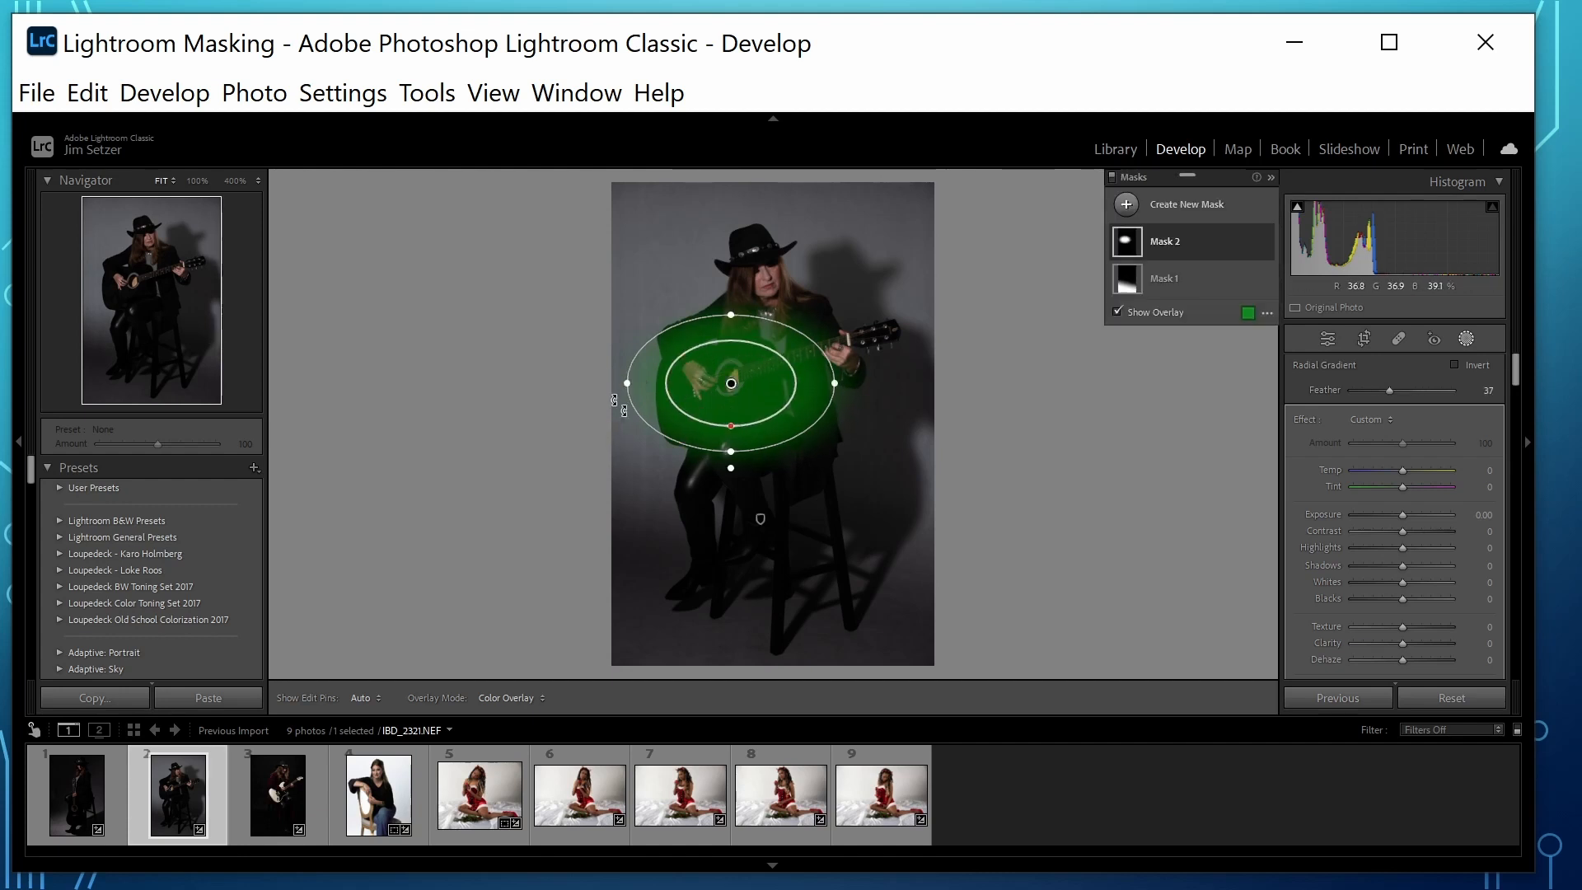
left_click_drag(733, 467, 754, 491)
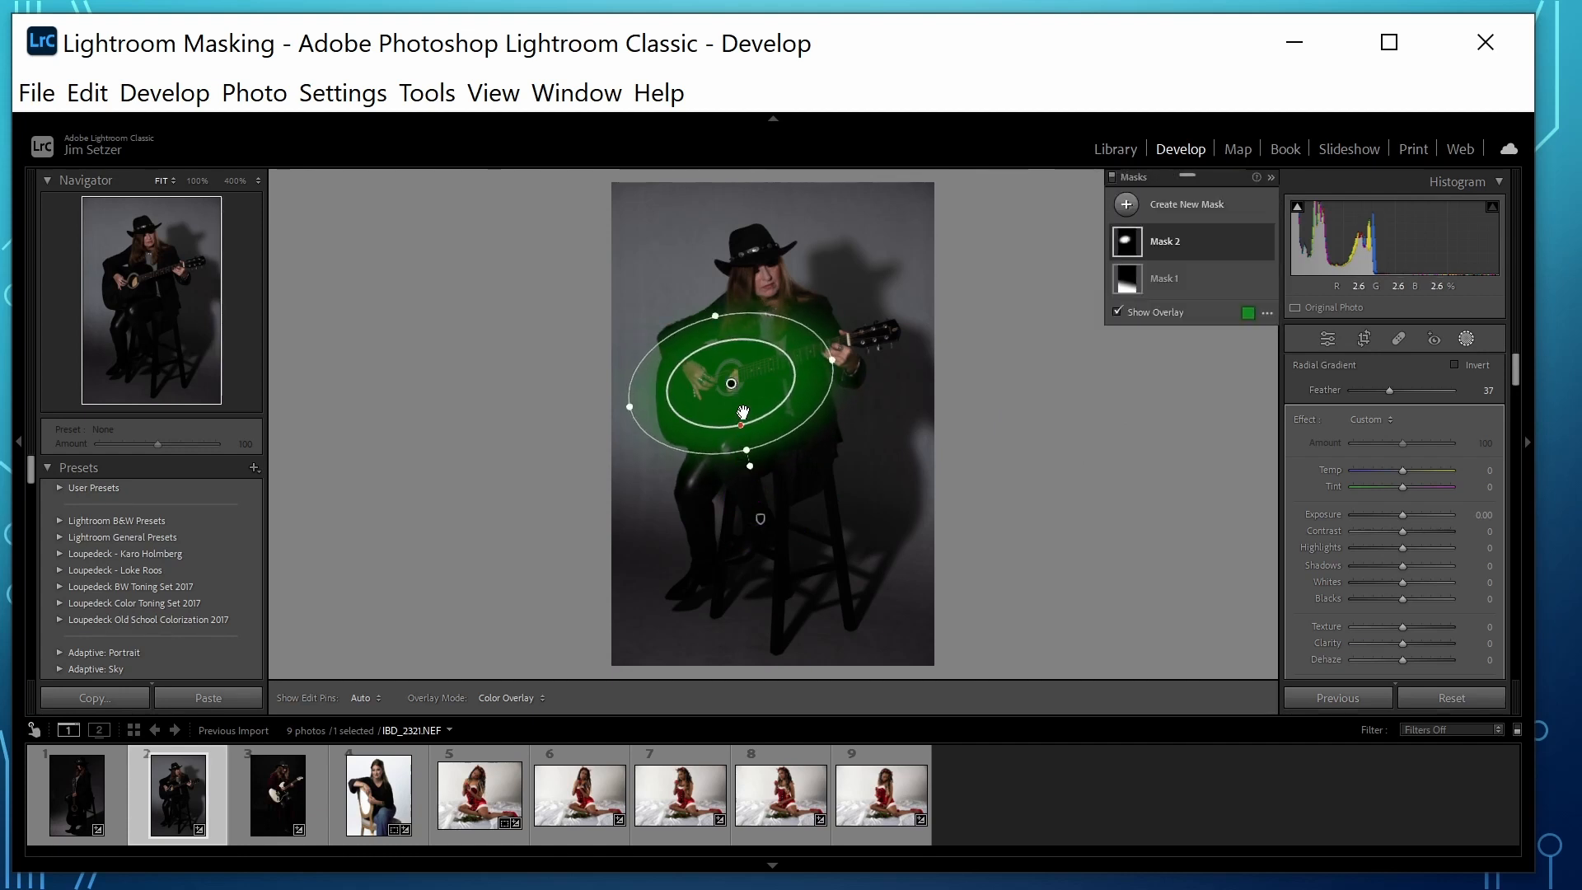
left_click_drag(733, 384, 744, 425)
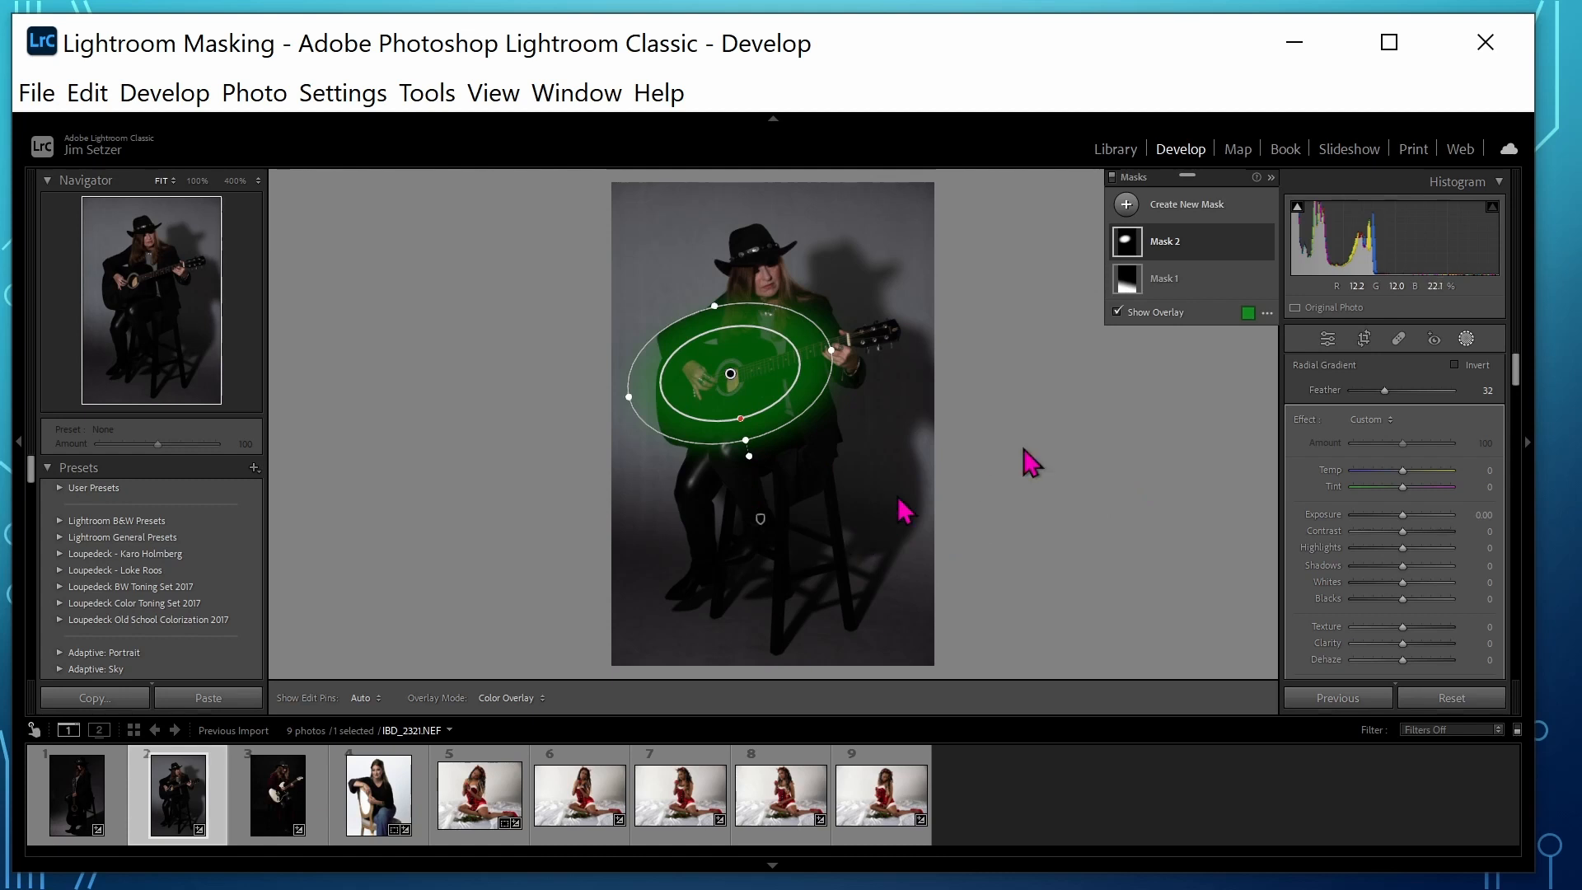
Step: Hide the mask overlay and set the radial gradient's exposure to 1.92 and shadows to 31
left_click(1117, 311)
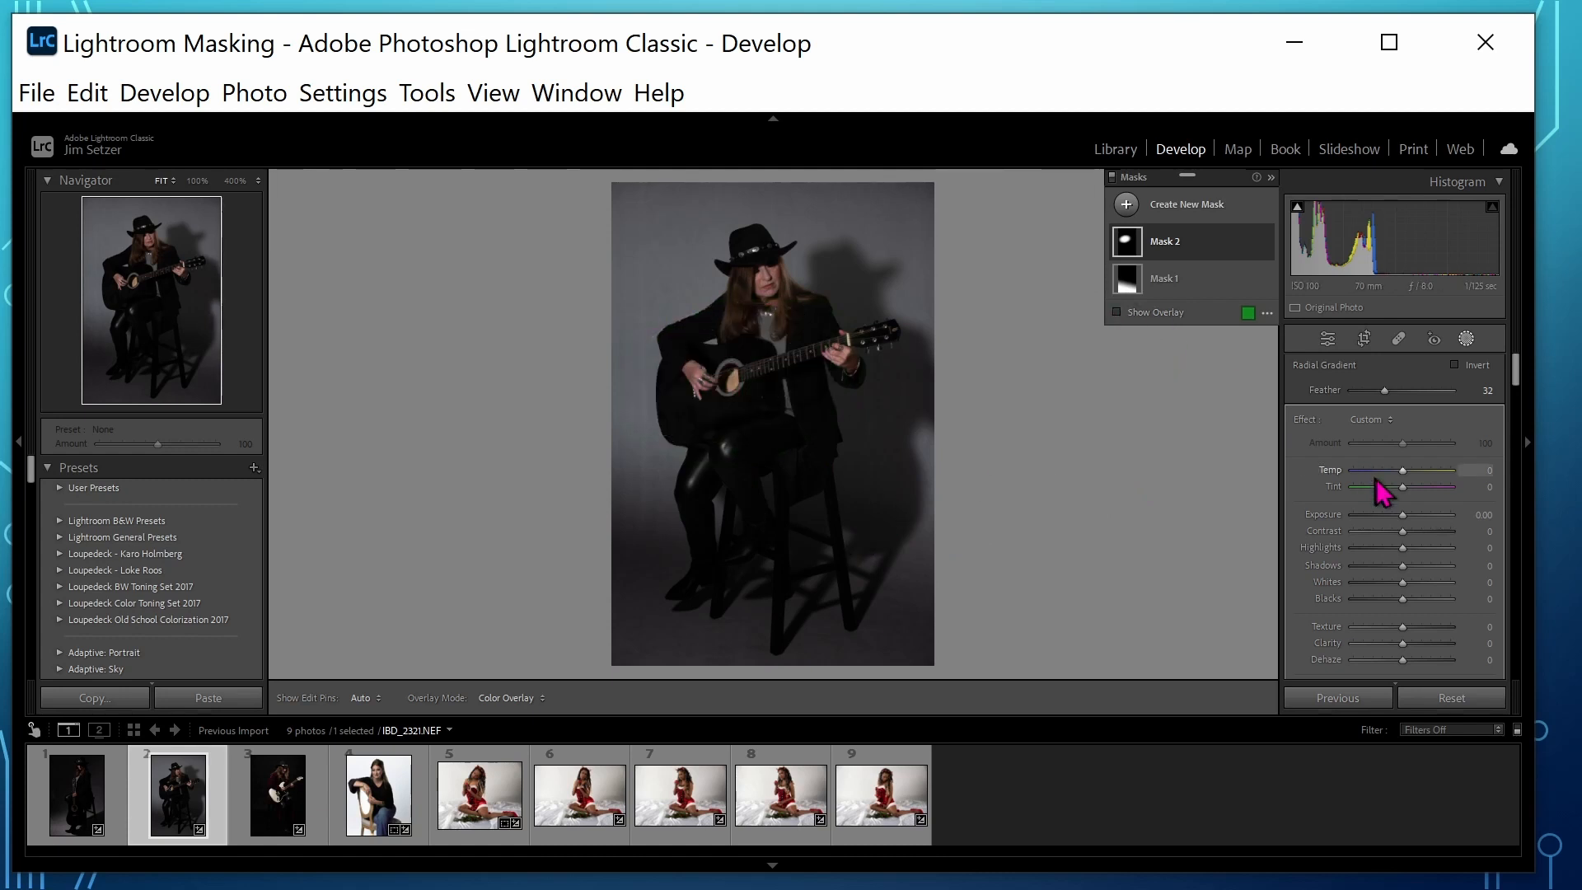
left_click_drag(1402, 516, 1419, 563)
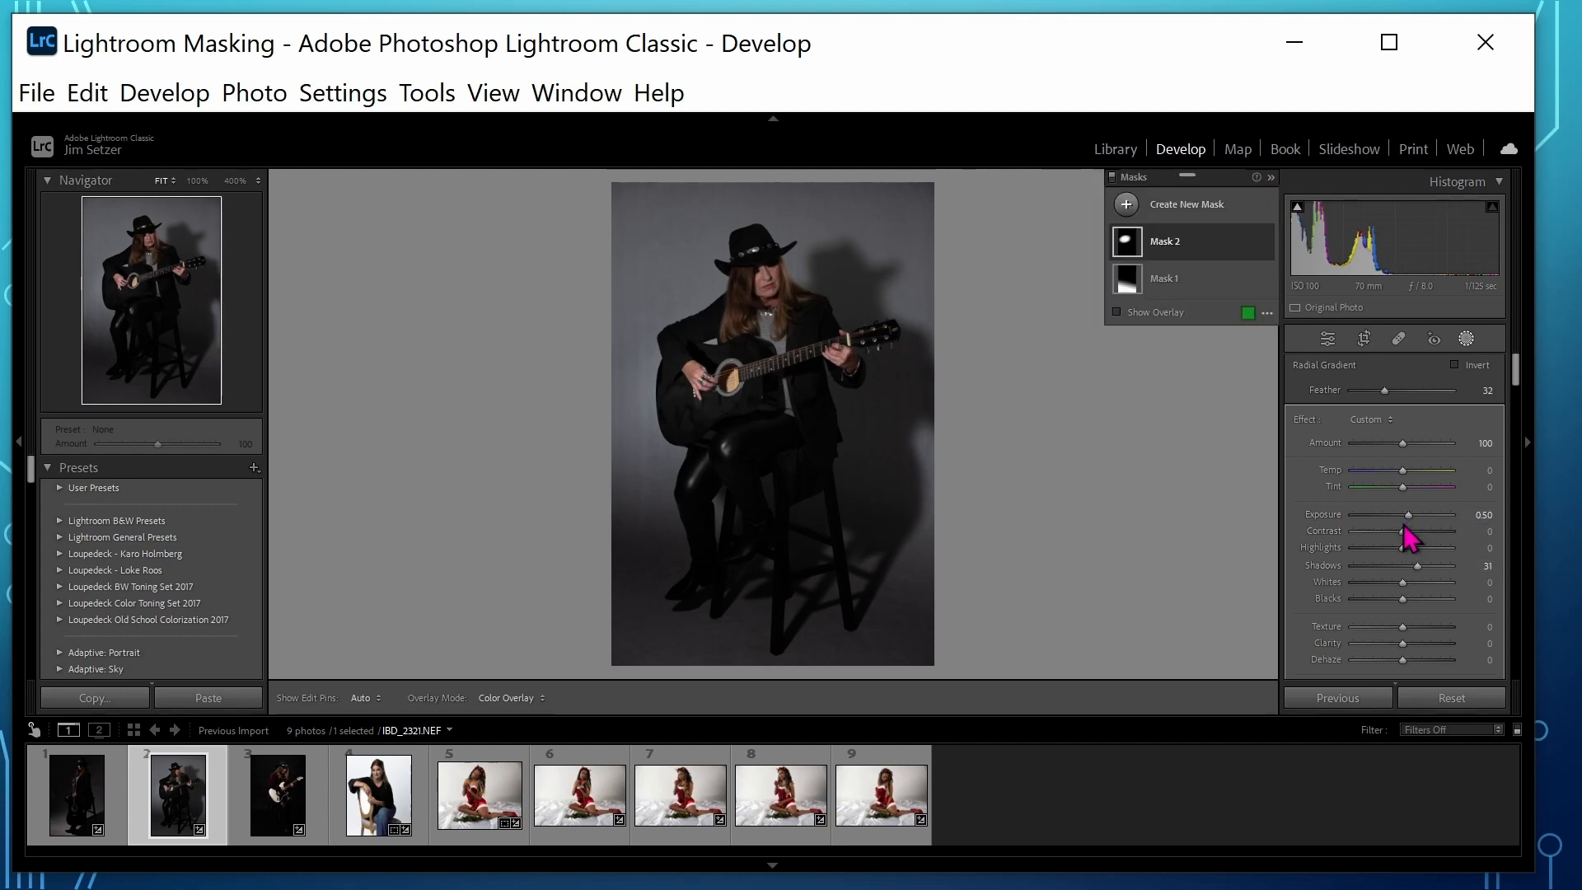
double_click(1409, 522)
mouse_move(1423, 517)
left_mouse_down()
mouse_move(1402, 517)
mouse_move(1425, 526)
left_mouse_up()
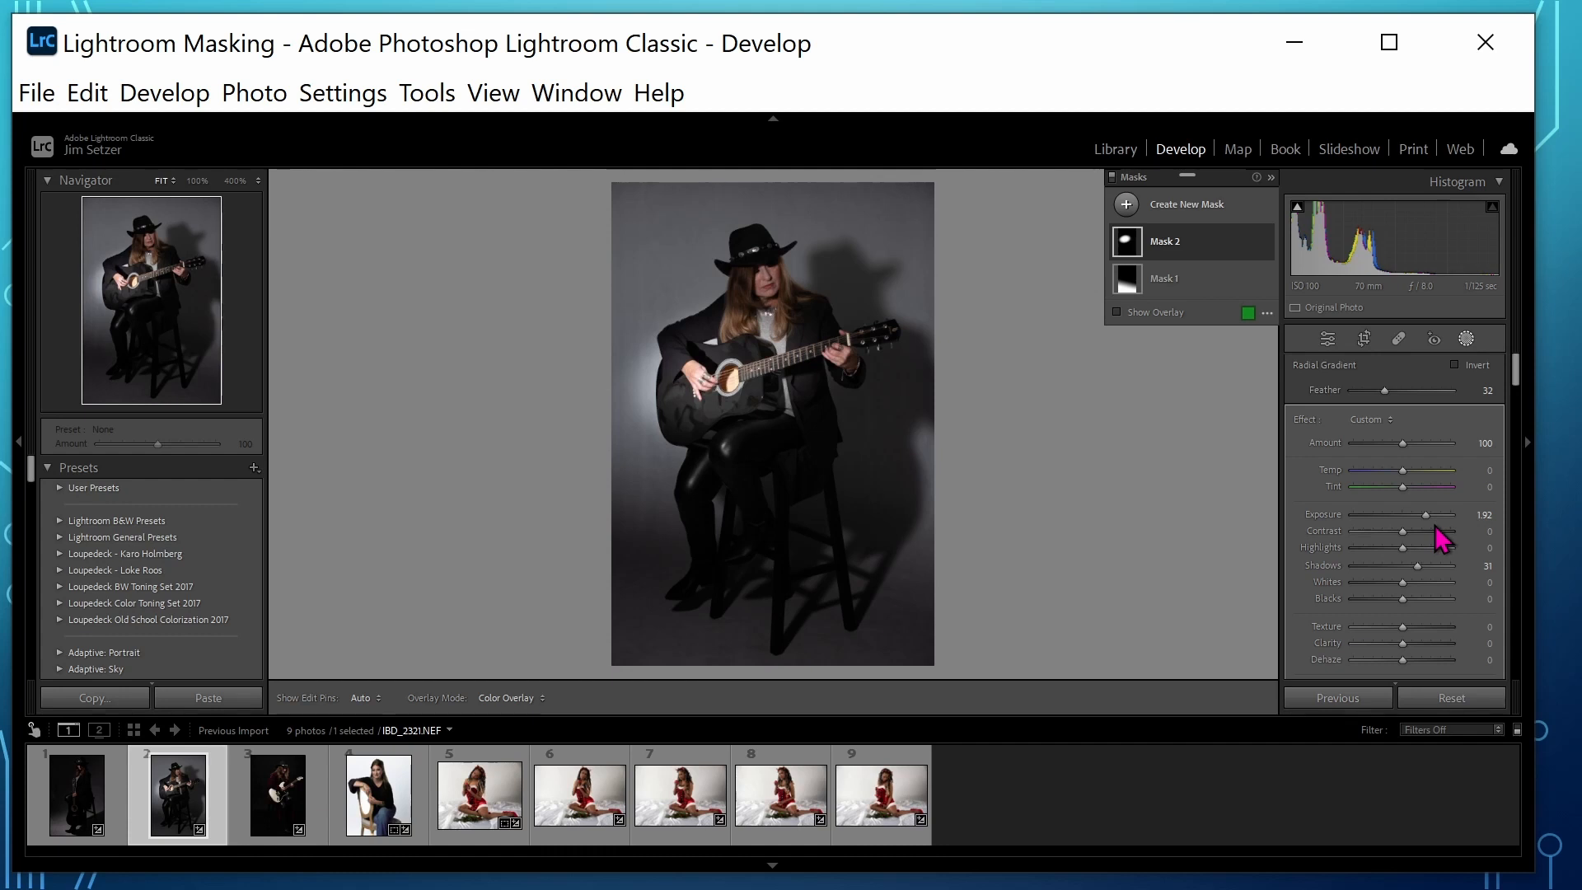
Step: Subtract the background beside the guitarist's shoulder from the radial mask, using a brush at size 10 and feather 34 with Auto Mask
left_click(1124, 241)
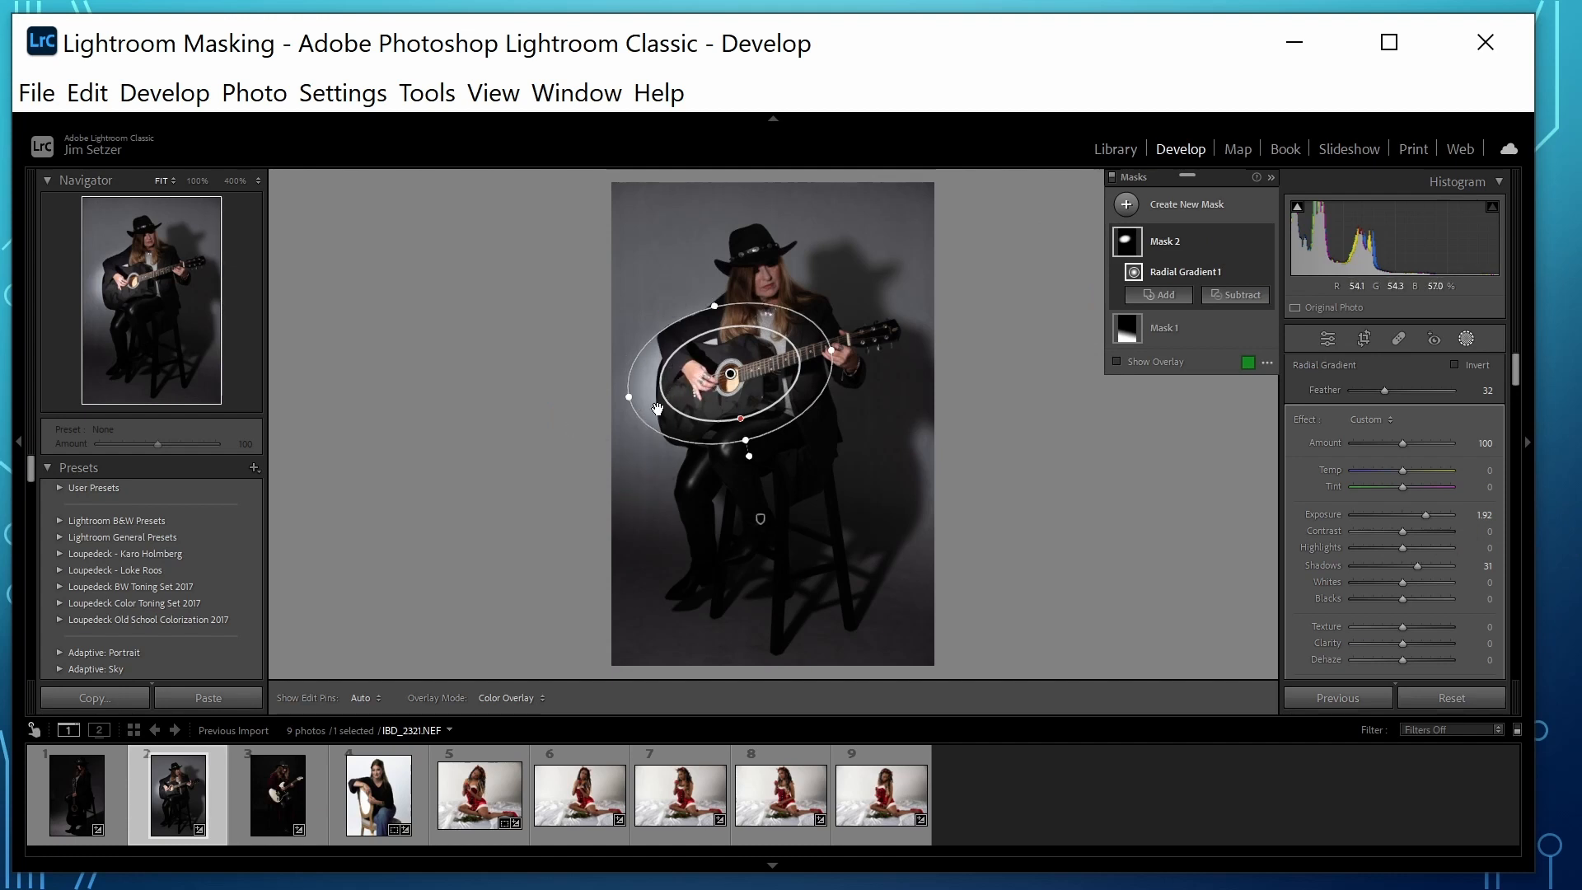
left_click(1241, 297)
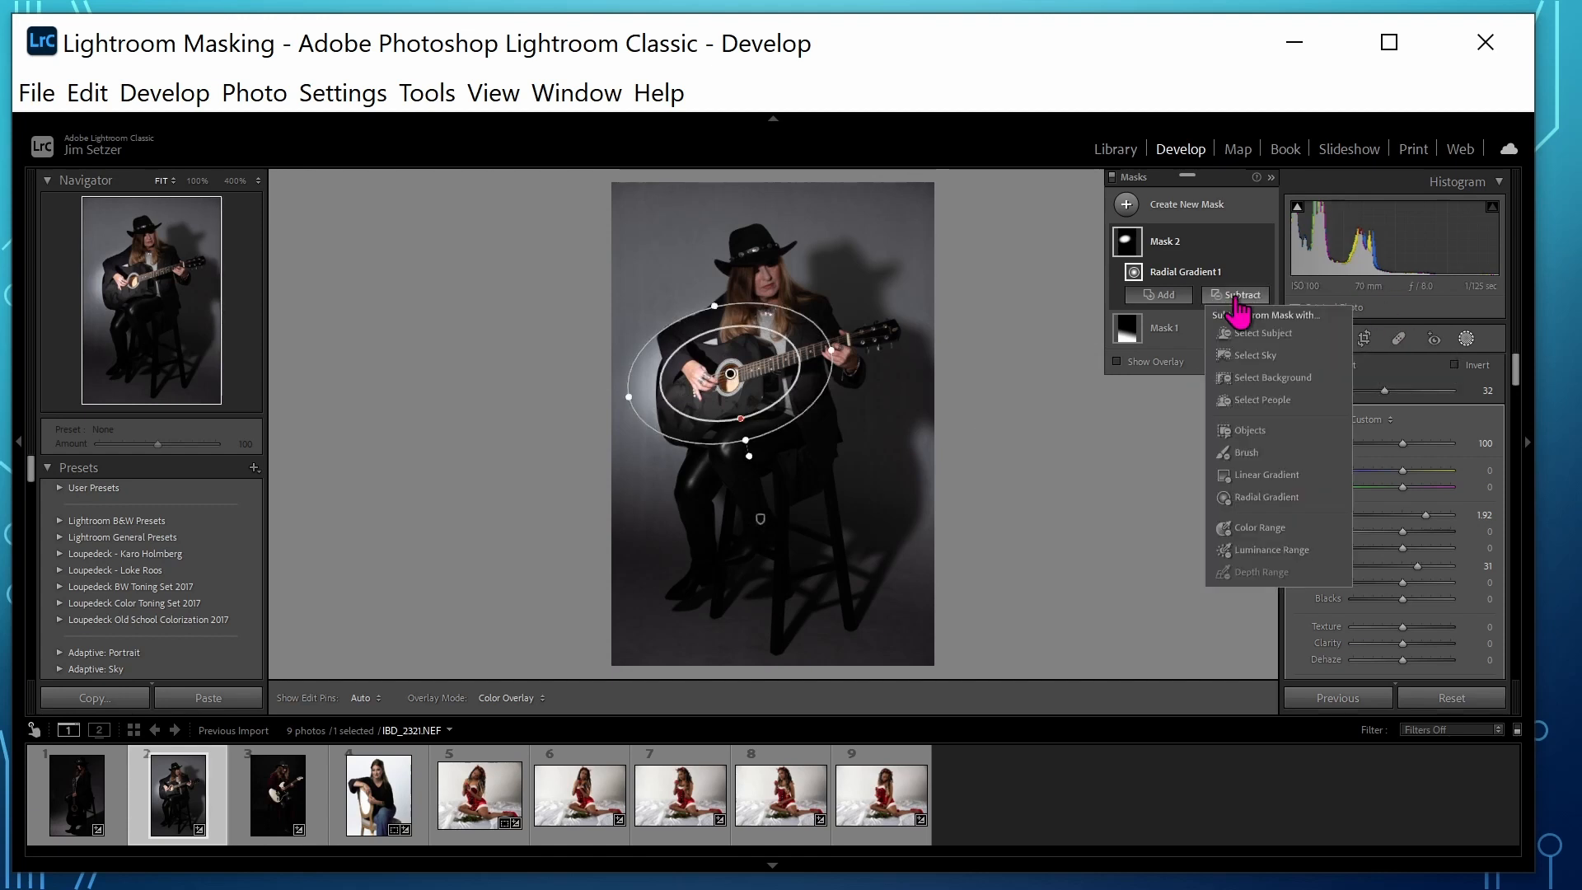
left_click(1250, 459)
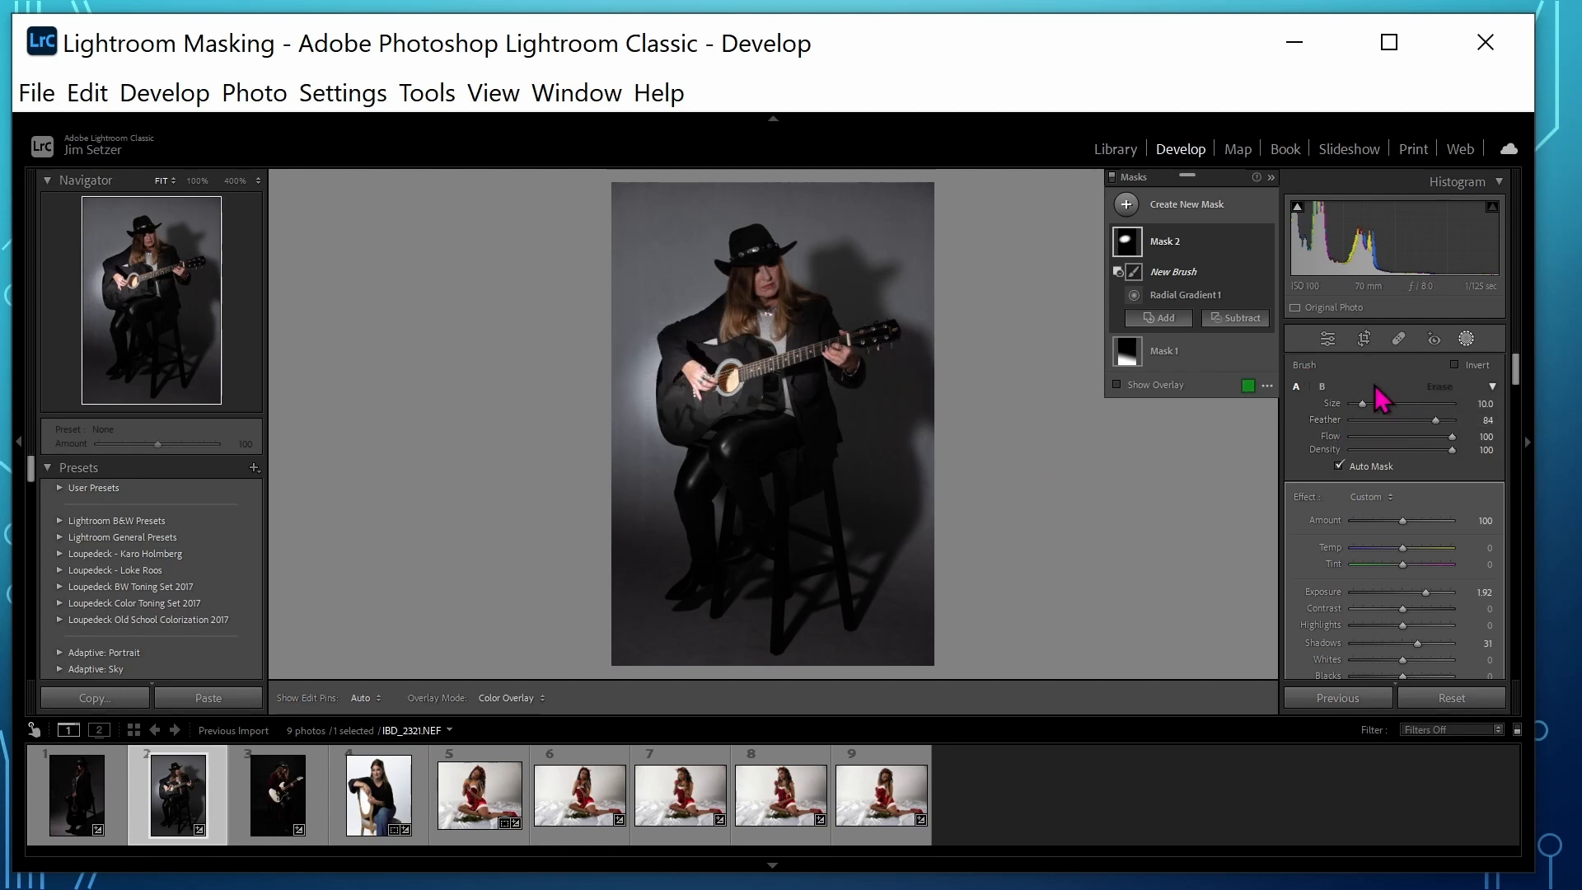
left_click_drag(1401, 422, 1386, 422)
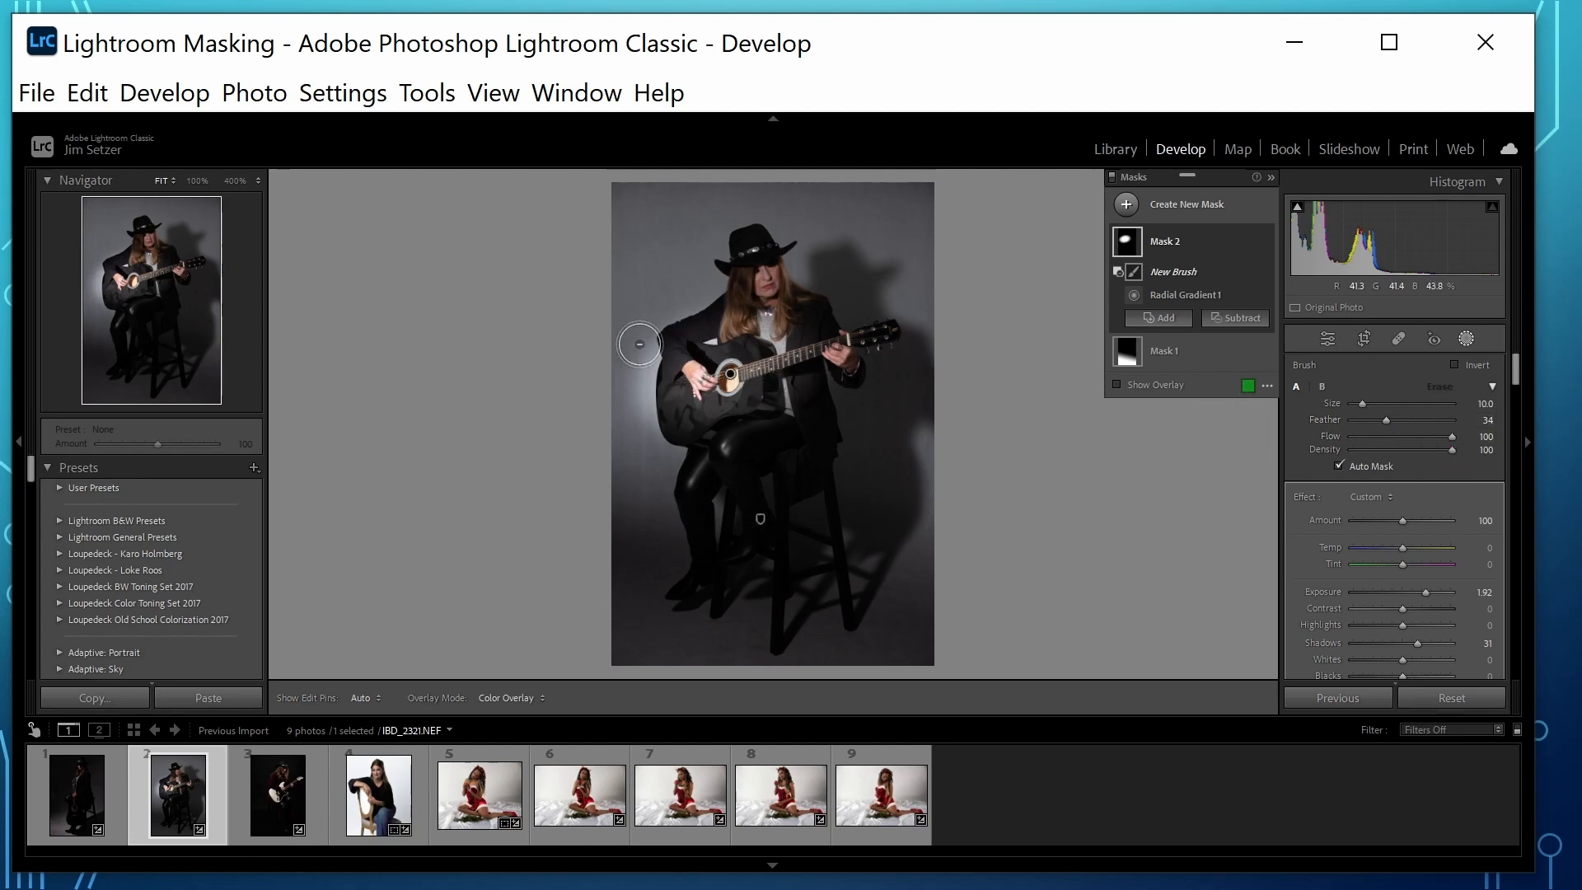
key("h")
mouse_move(644, 362)
left_mouse_down()
mouse_move(646, 435)
mouse_move(680, 460)
mouse_move(652, 437)
mouse_move(654, 353)
left_mouse_up()
key("h")
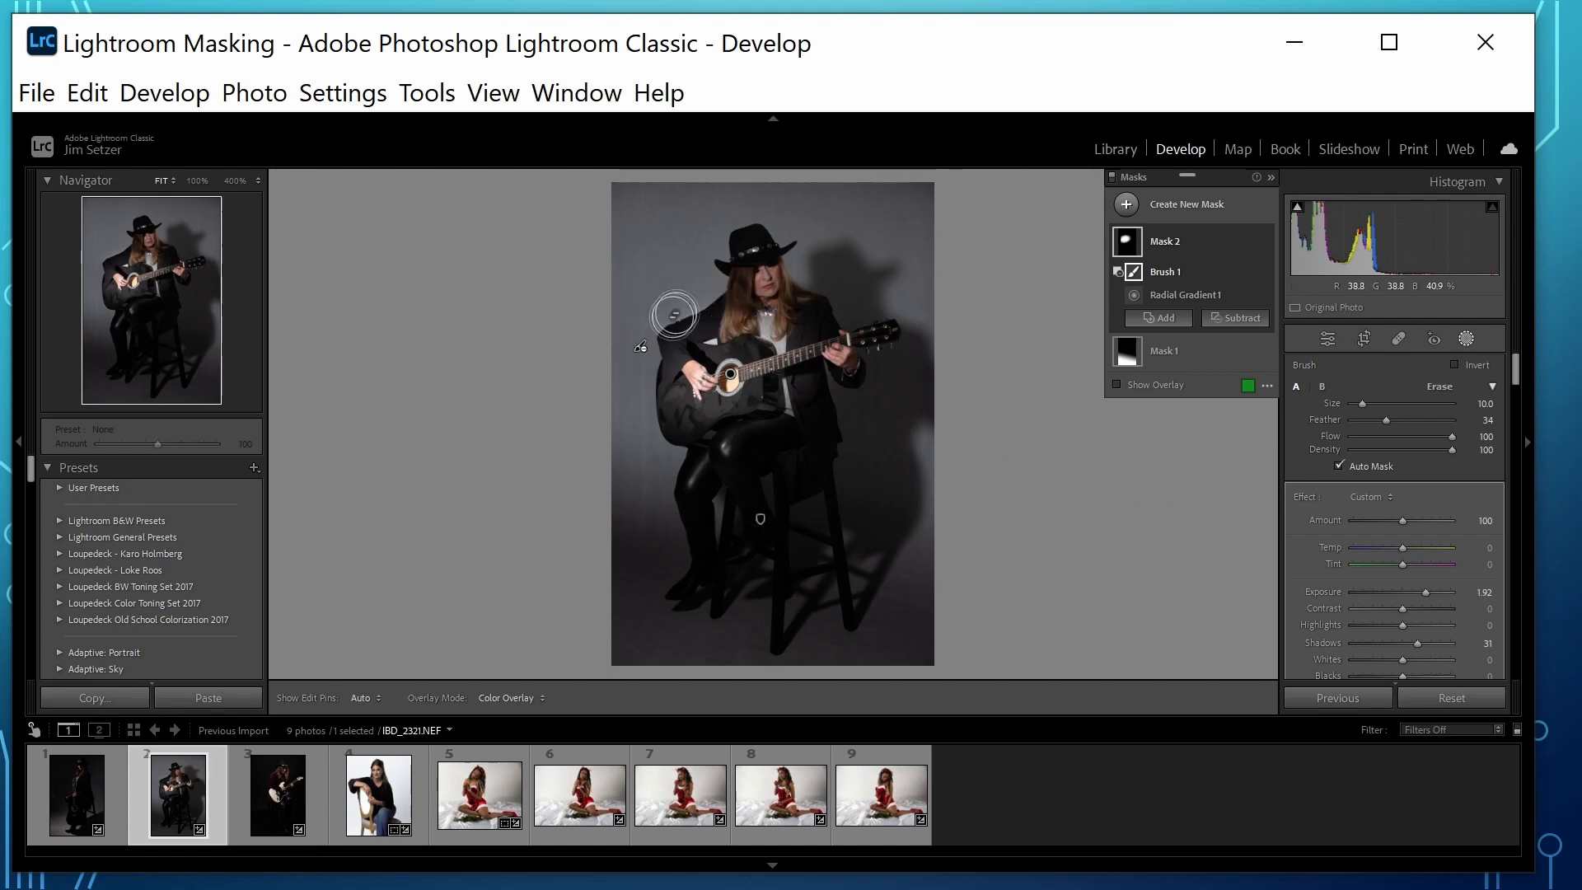
key("h")
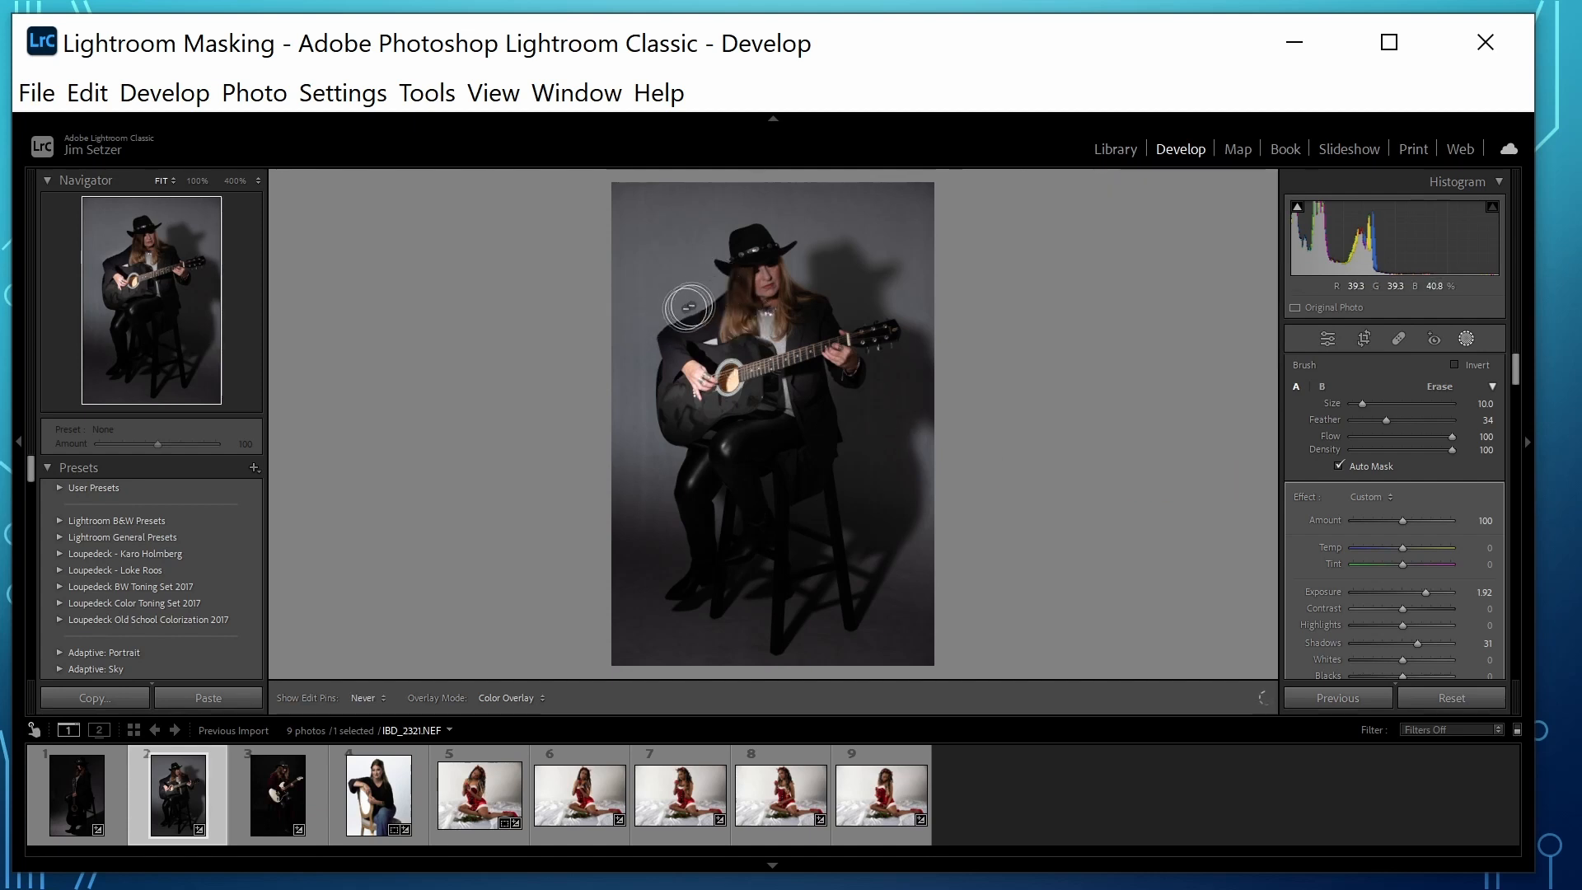
key("h")
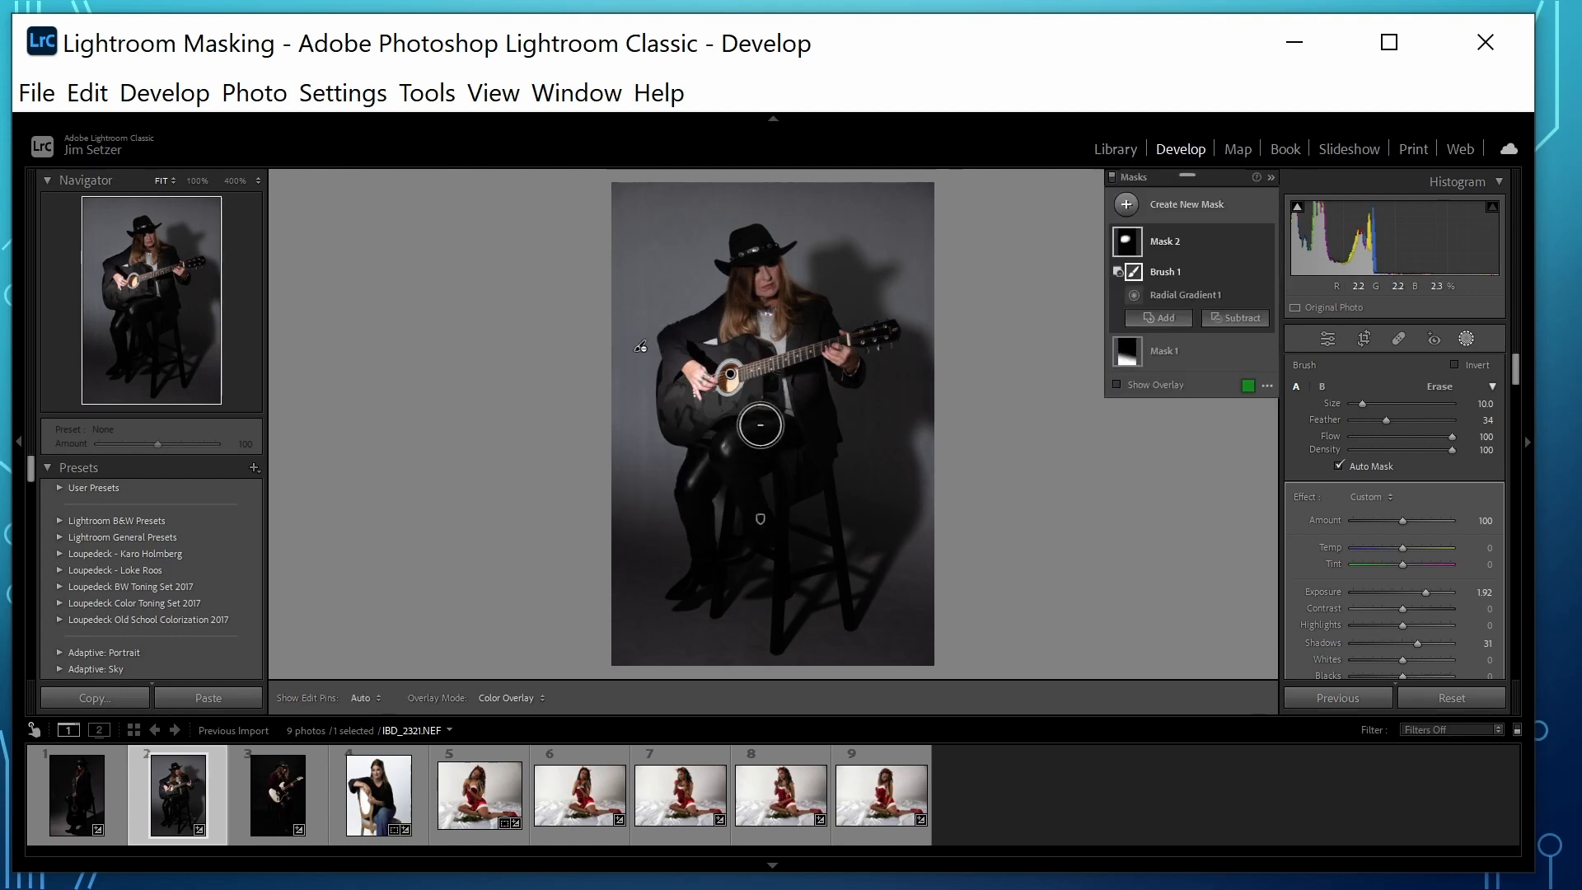
Step: Try brushing the subtraction over the guitar and jacket, and undo the last stroke
key("h")
key("h")
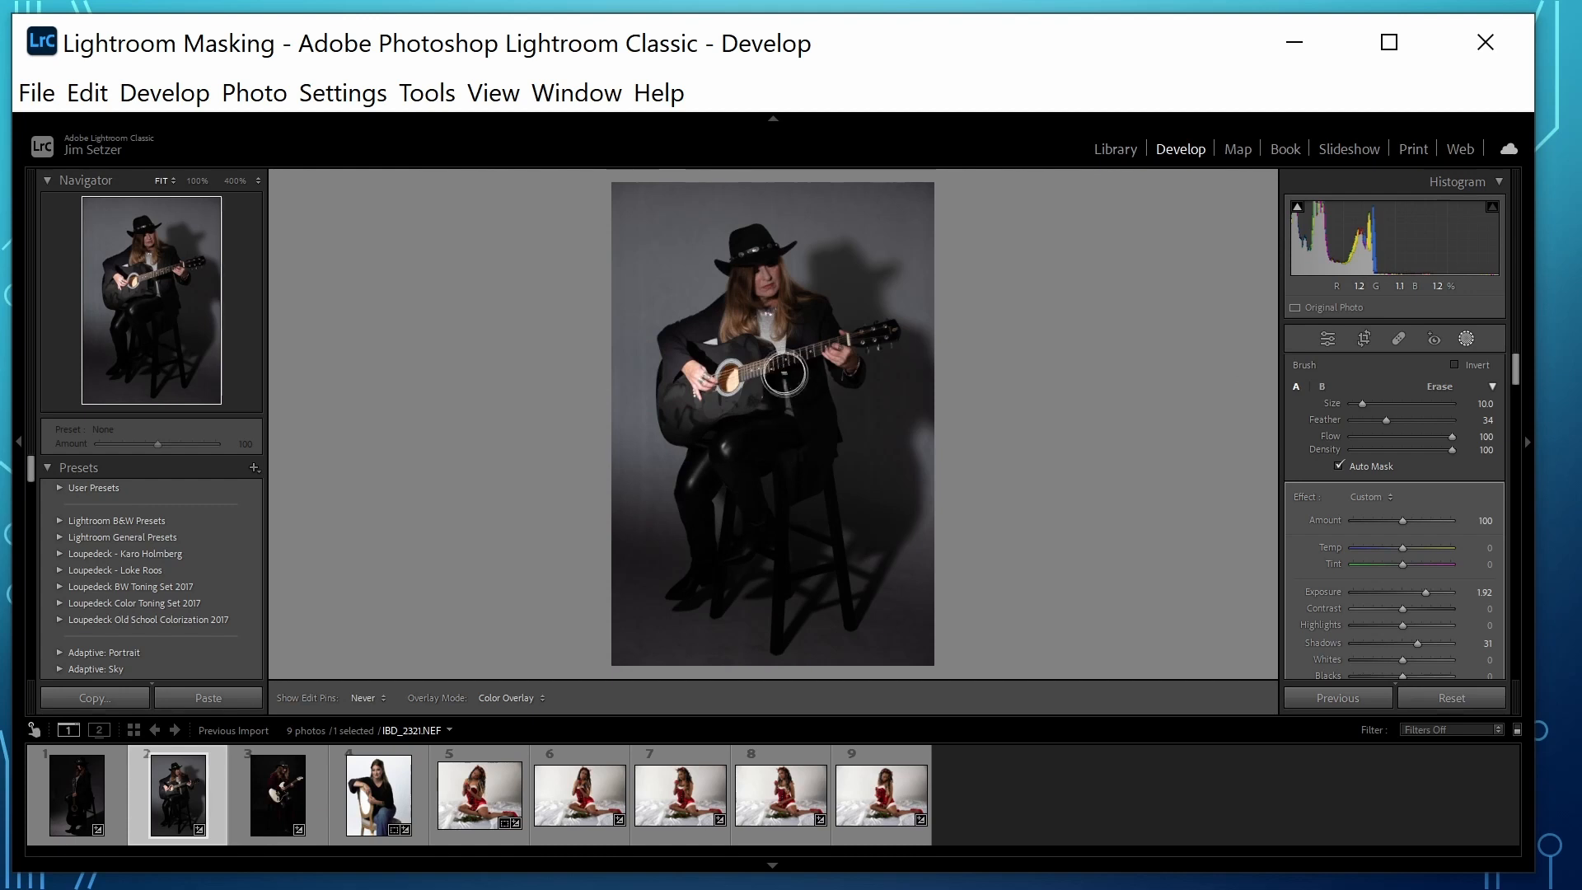
key("h")
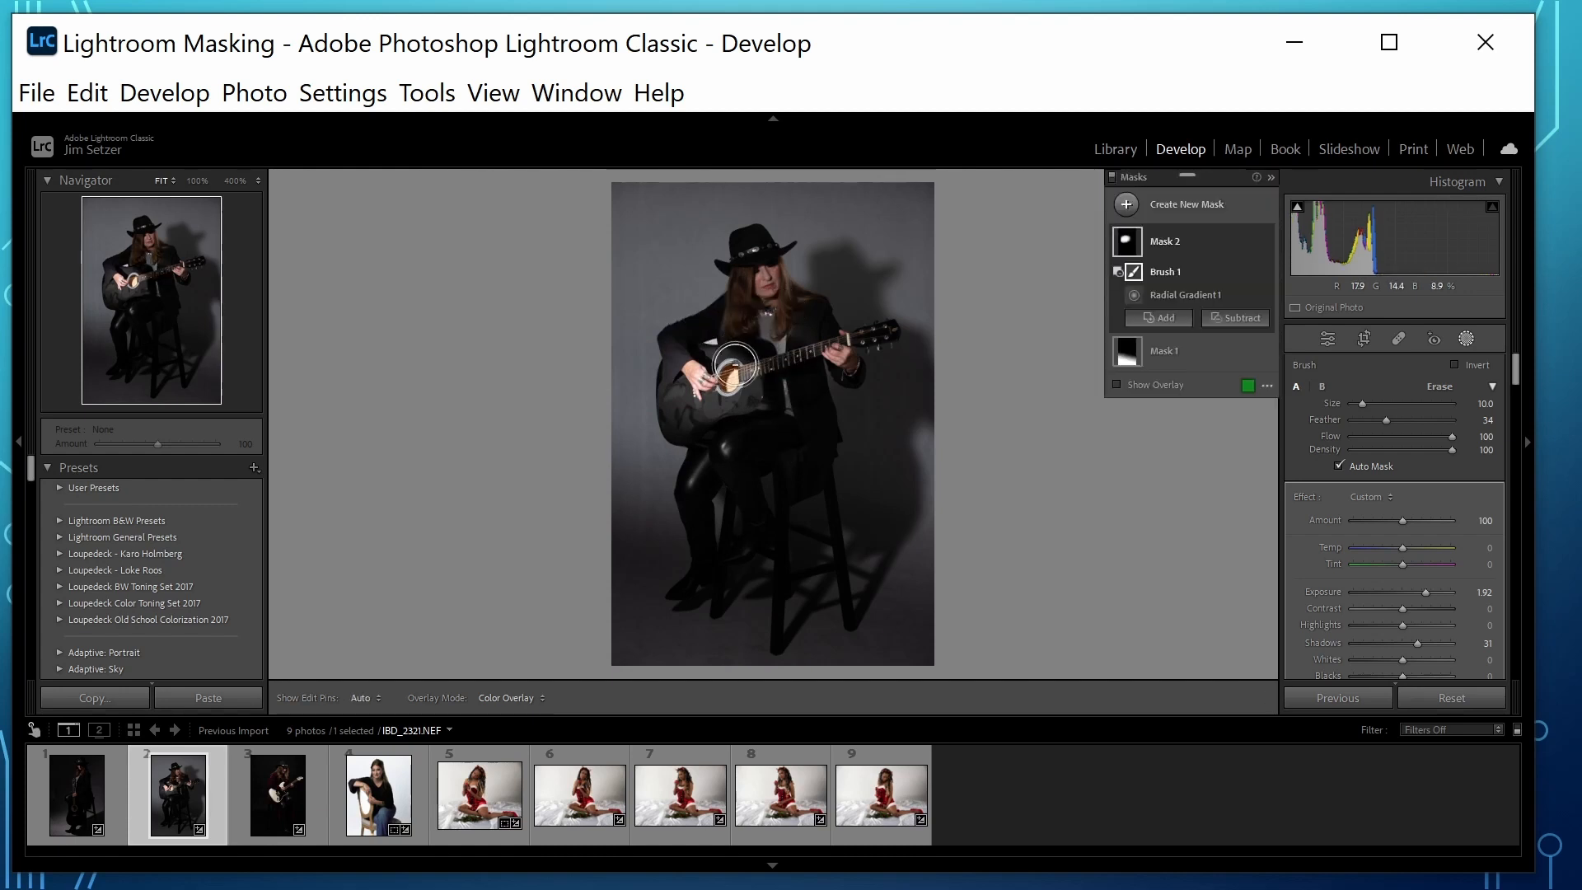
key("ctrl+z")
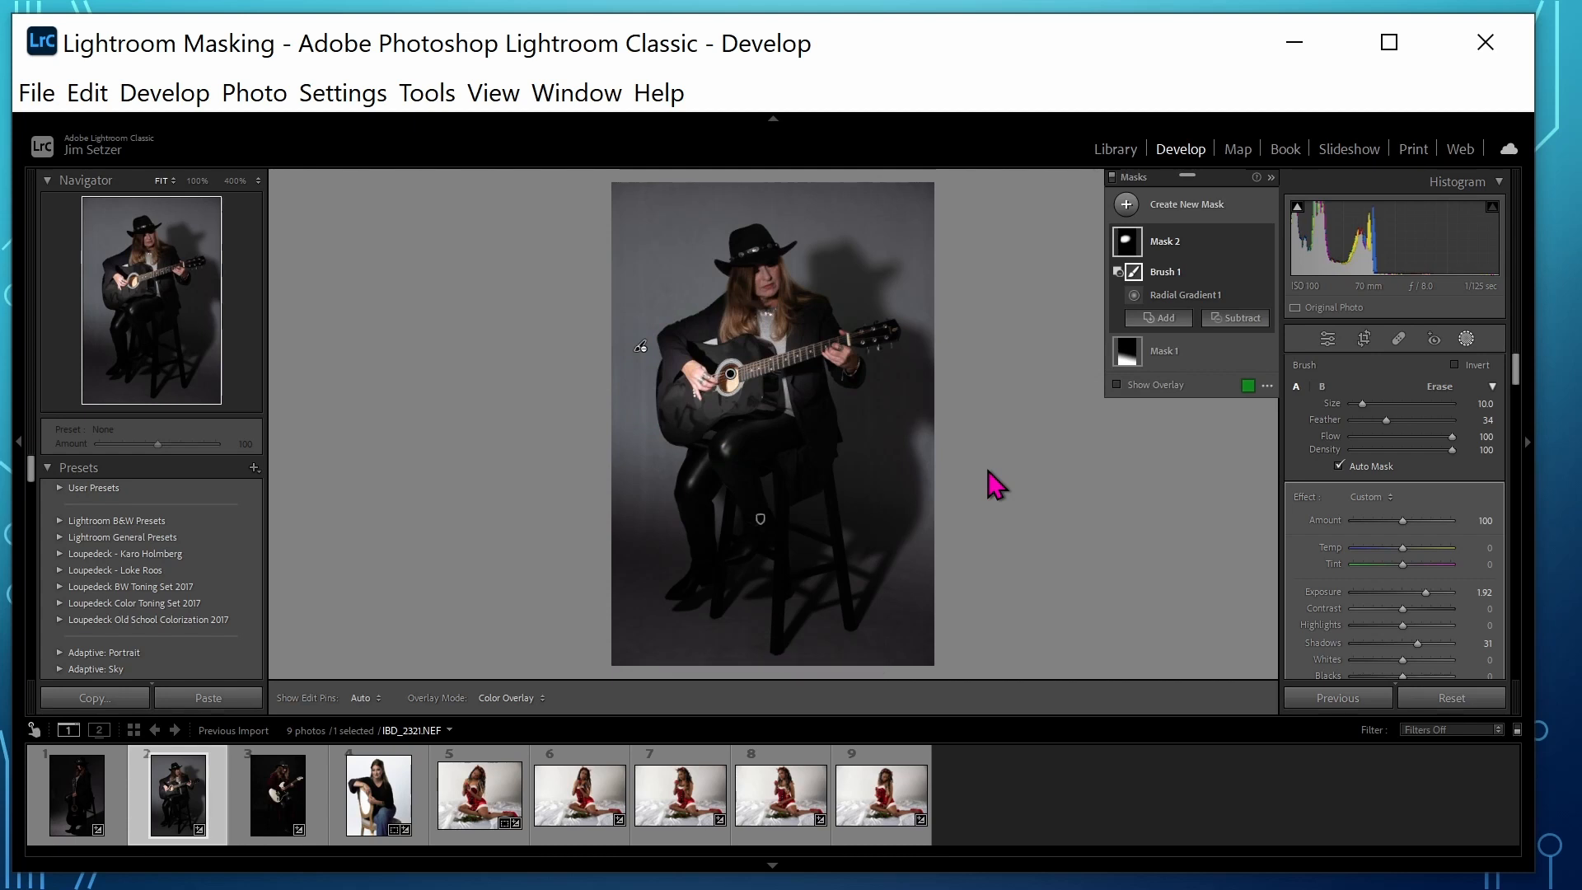
Step: Brush a third mask along the guitar neck with the overlay shown, and remove the painted area with a subtracting brush
key("o")
key("h")
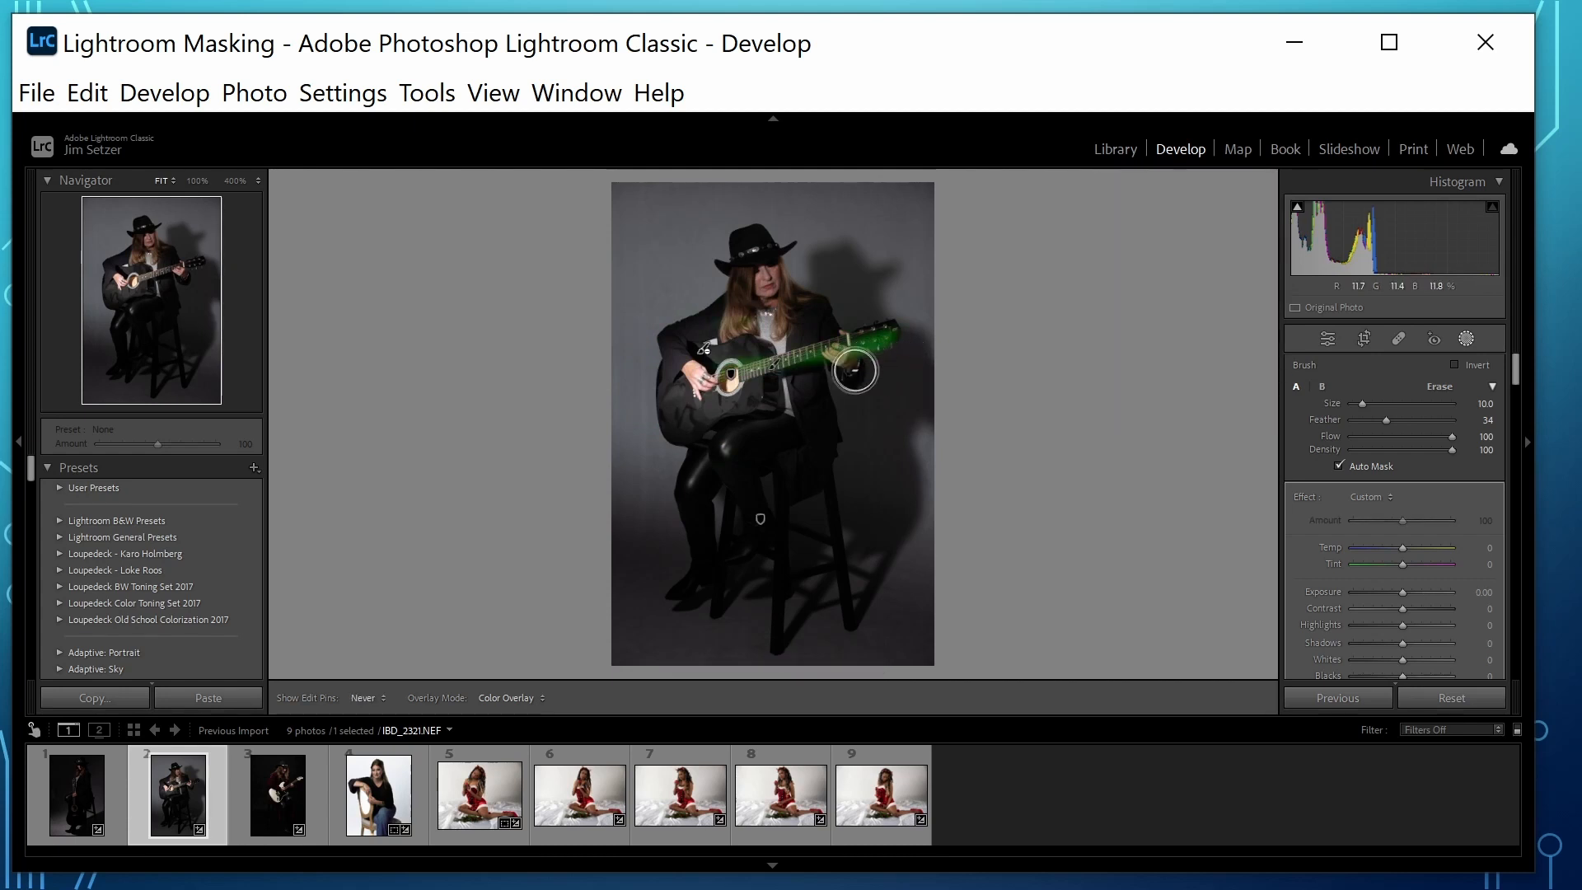
key("h")
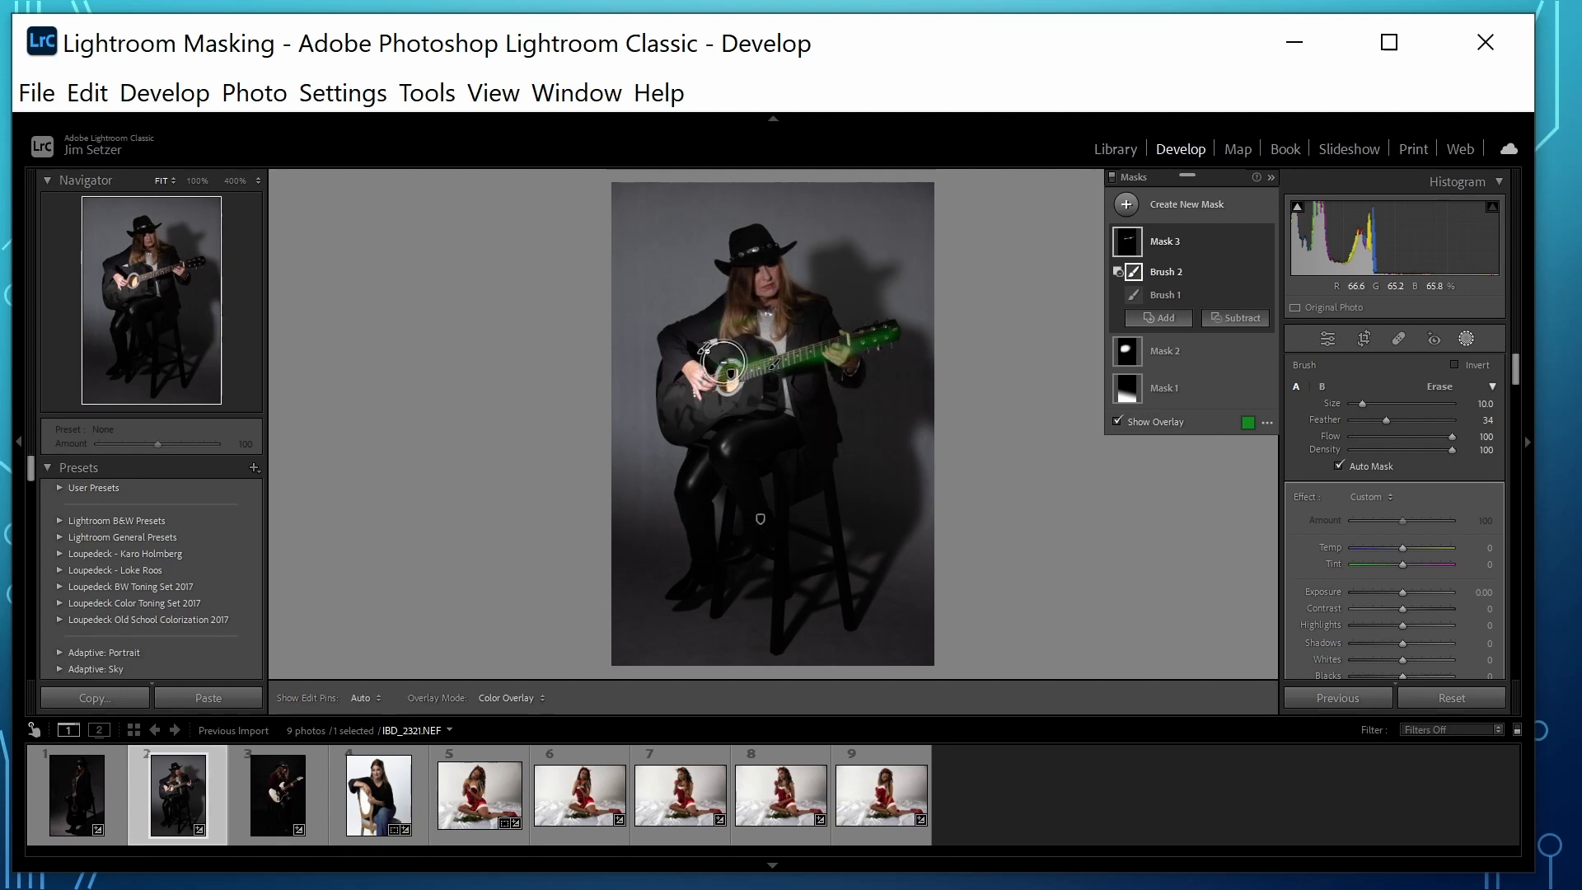
key("h")
key("o")
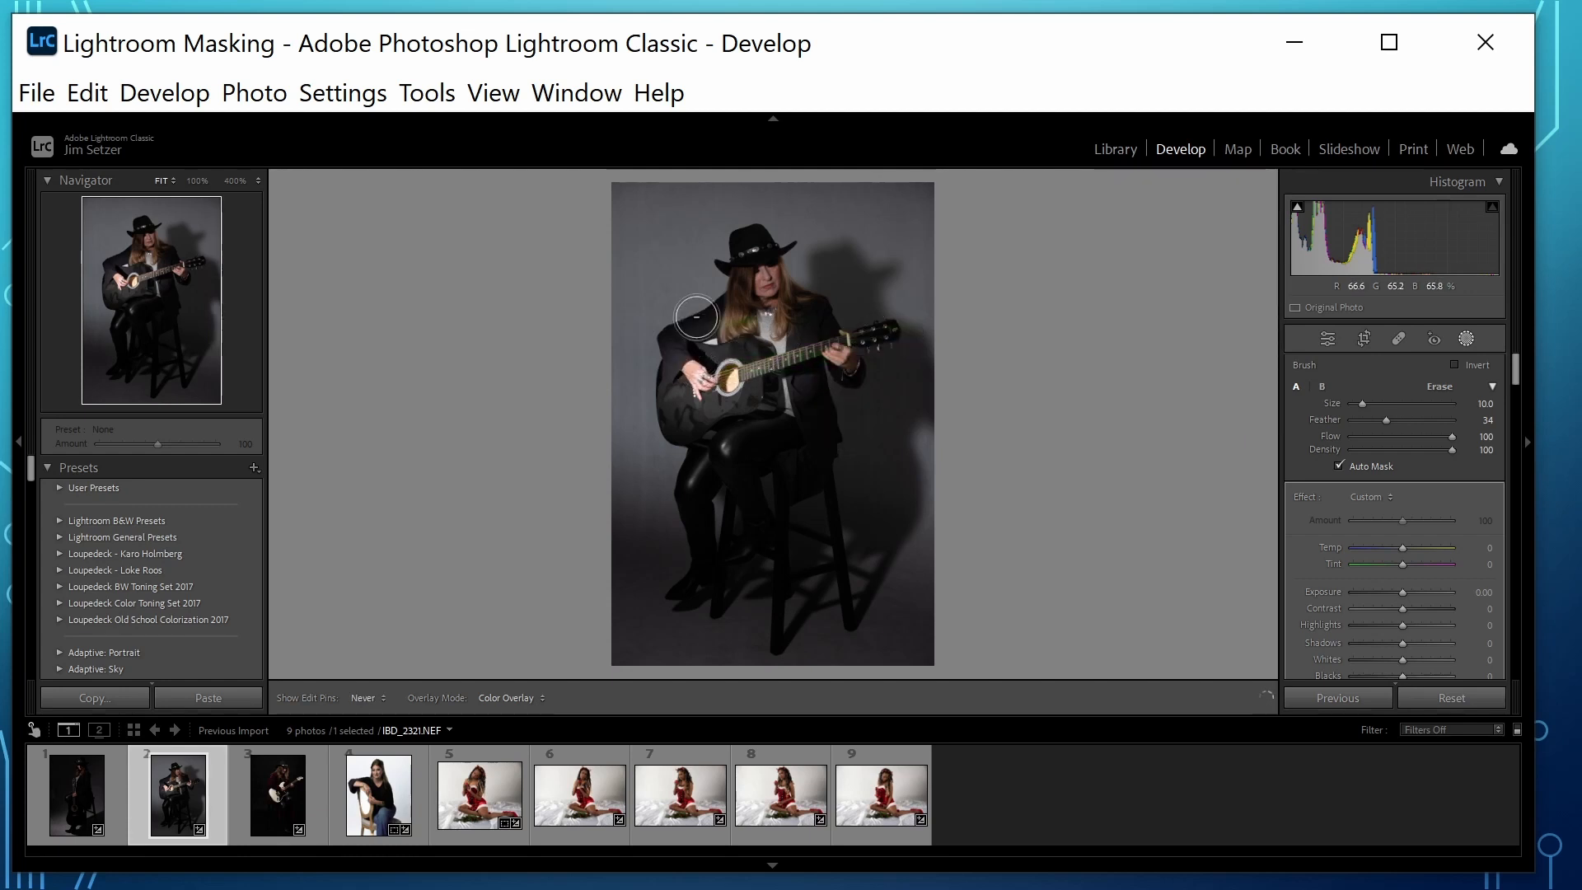
key("h")
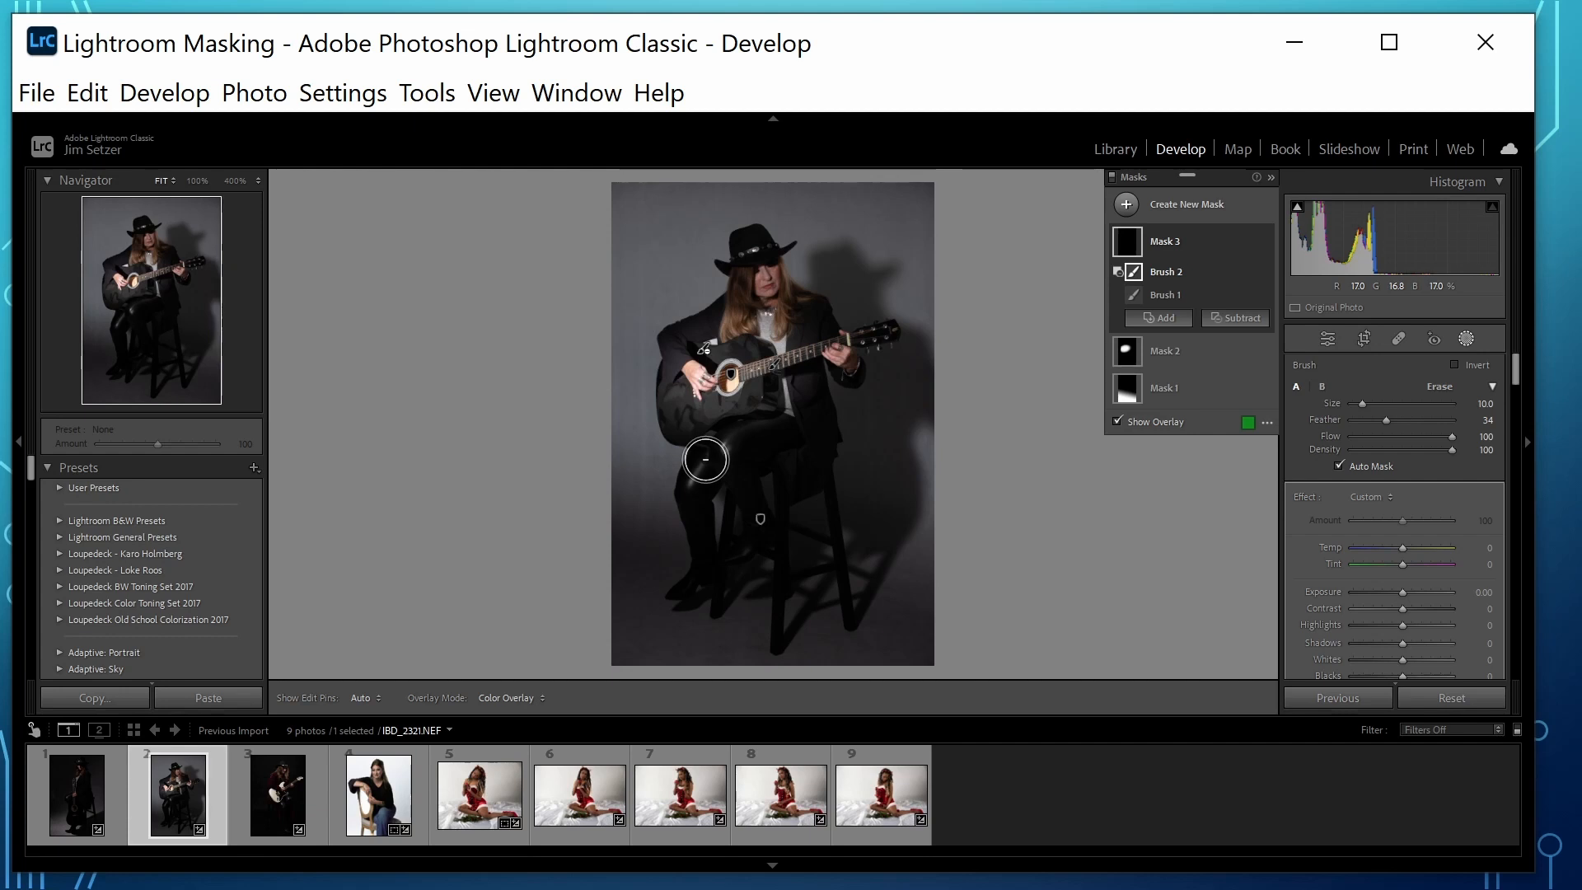
Step: Switch to the photo IBD_2295.NEF of the standing guitarist and create a Select Subject mask
left_click(1165, 388)
left_click(86, 784)
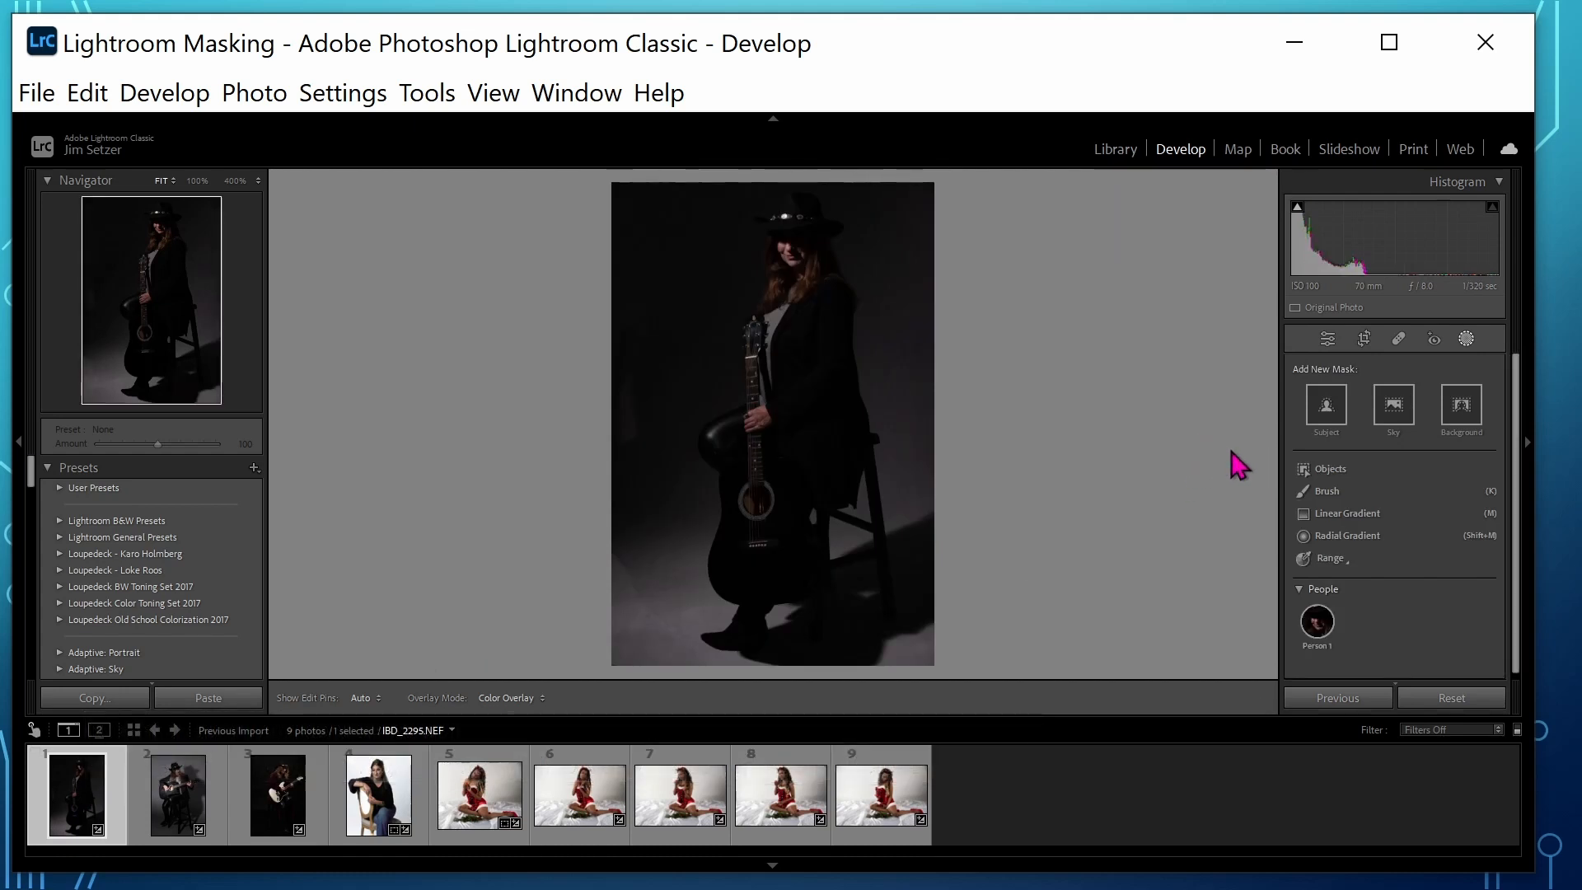
left_click(1321, 422)
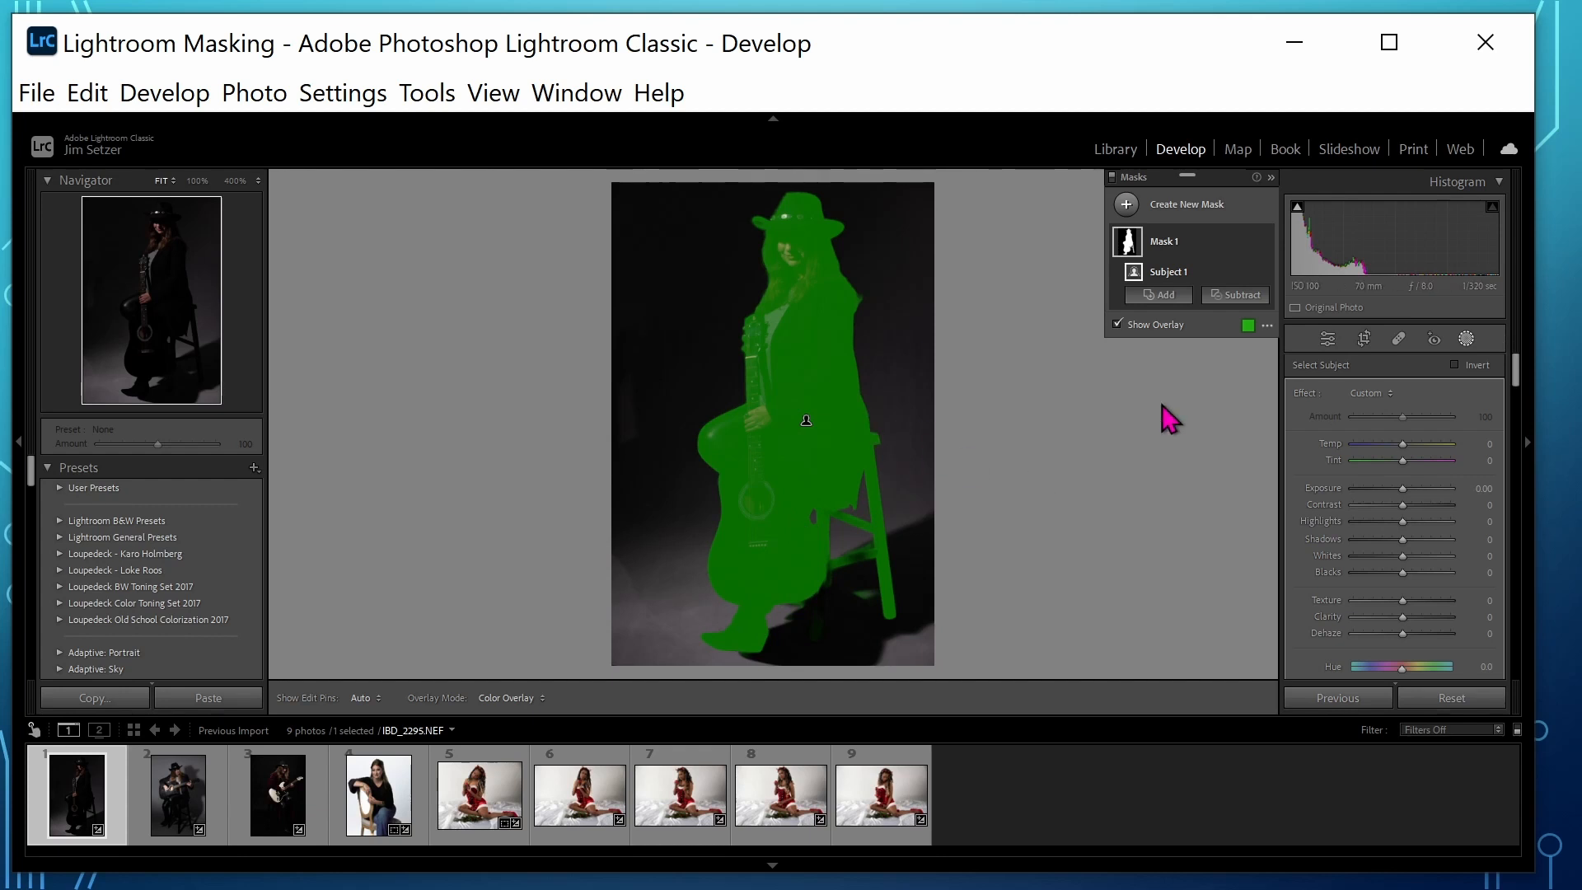
Step: Hide the mask overlay and set the subject mask's exposure to 2.45 and saturation to 19
left_click(1118, 325)
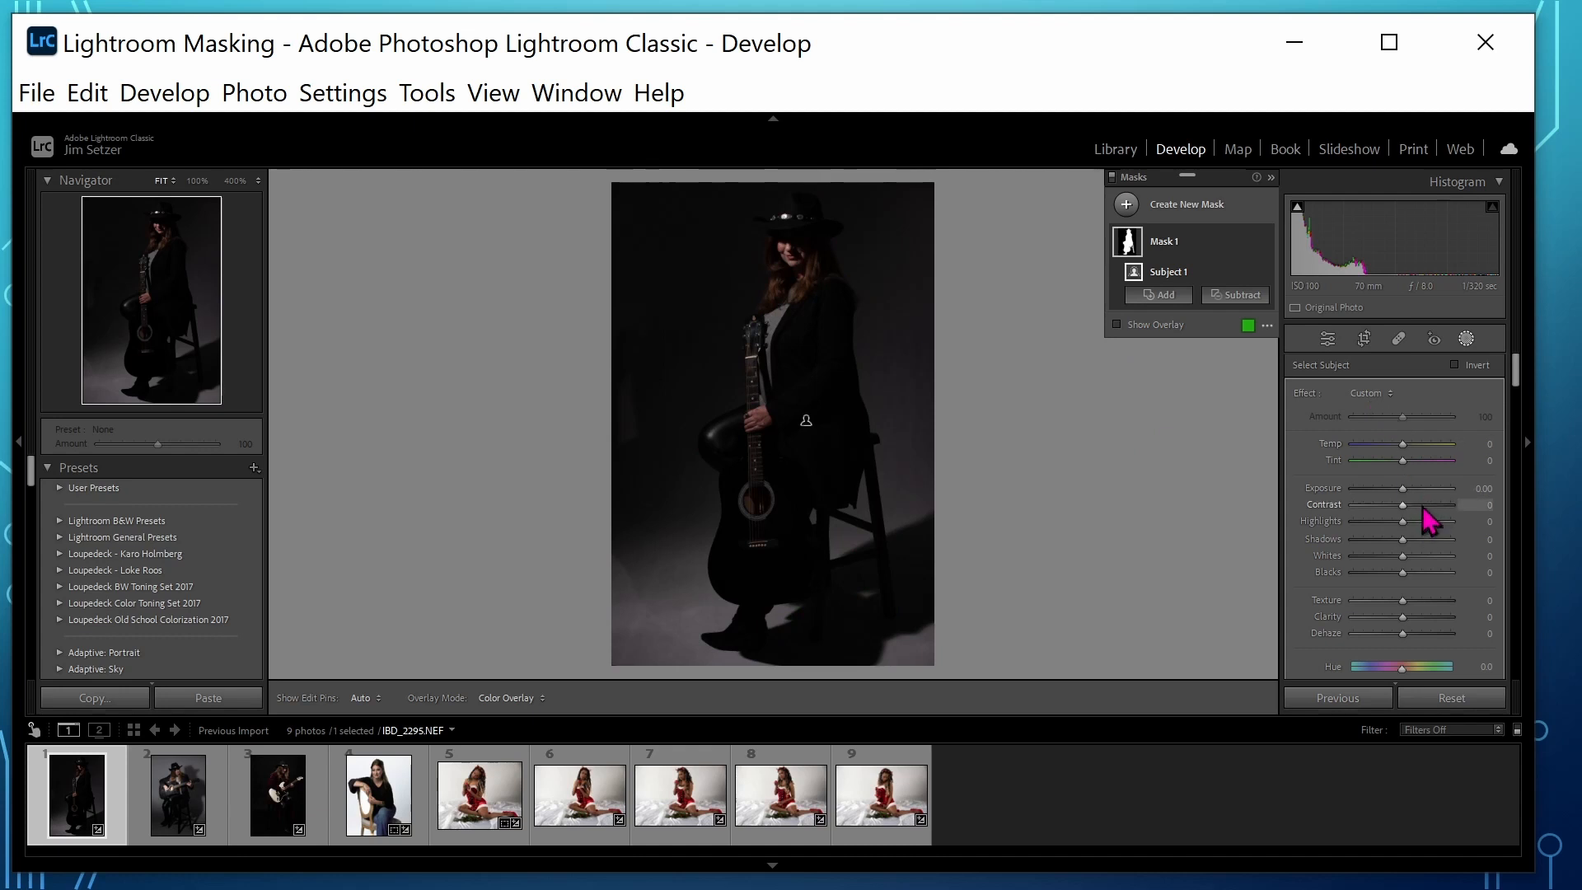
left_click_drag(1406, 490, 1439, 506)
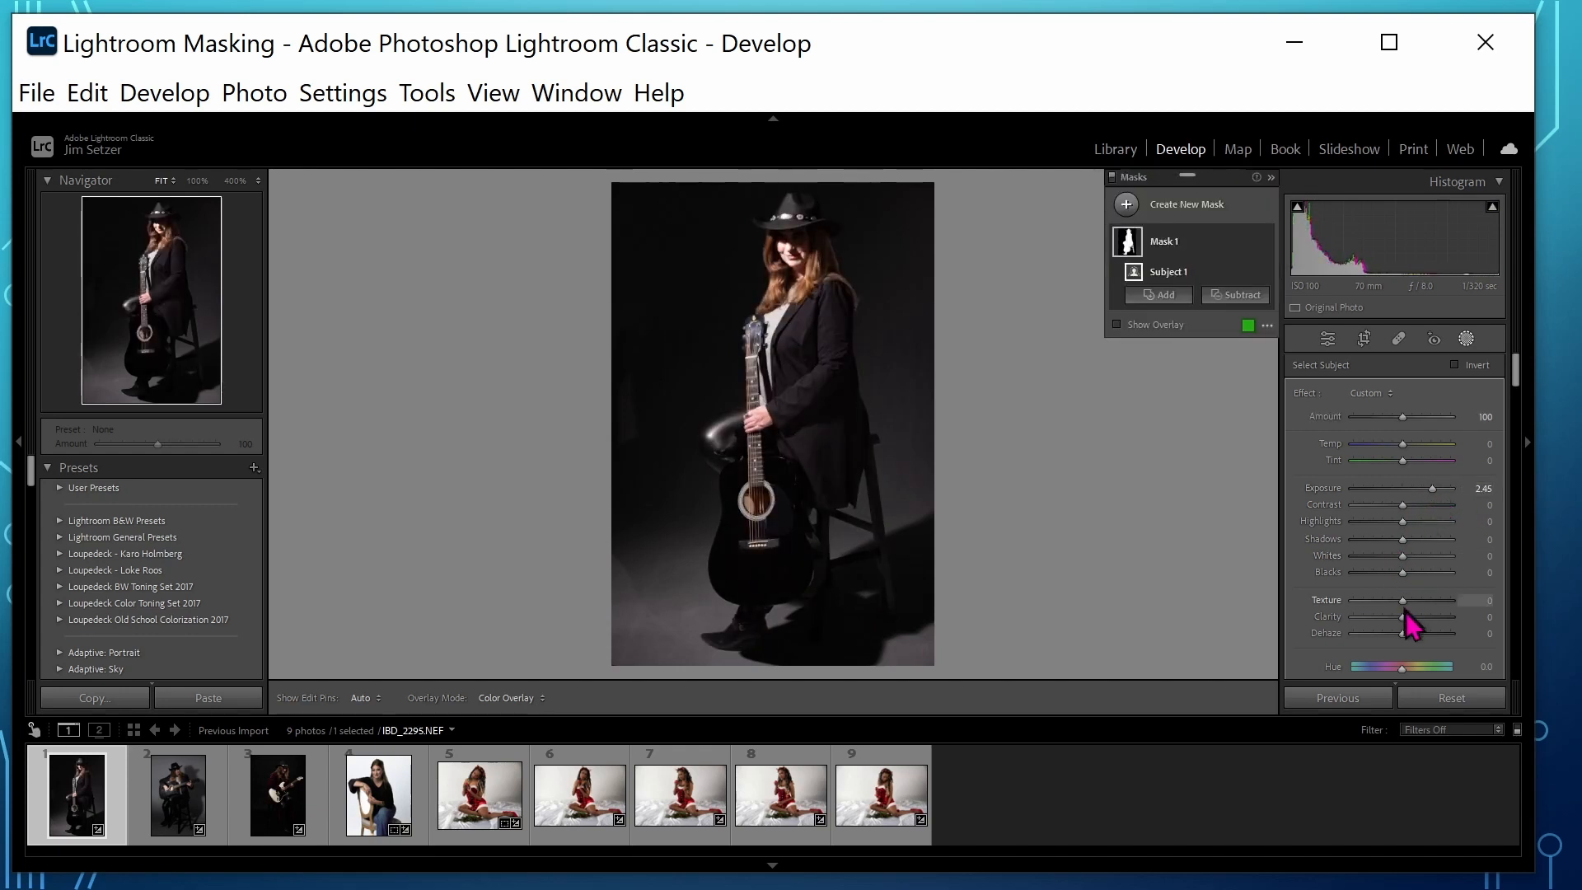
scroll(1403, 647, "down", 3)
scroll(1399, 644, "down", 3)
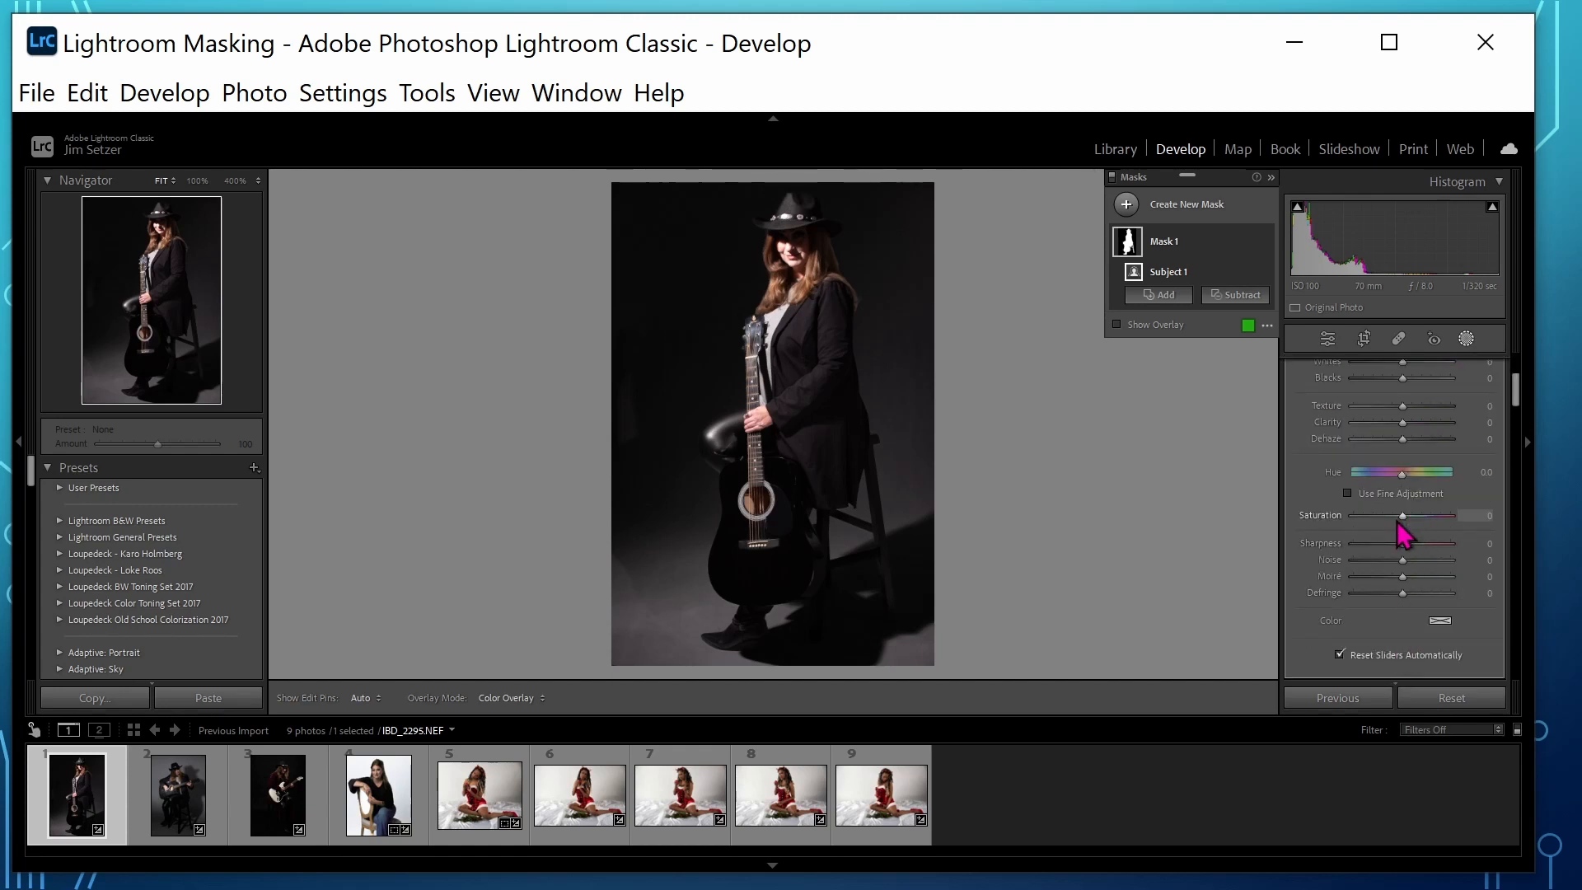
mouse_move(1400, 520)
left_mouse_down()
mouse_move(1325, 534)
mouse_move(1456, 516)
mouse_move(1408, 519)
left_mouse_up()
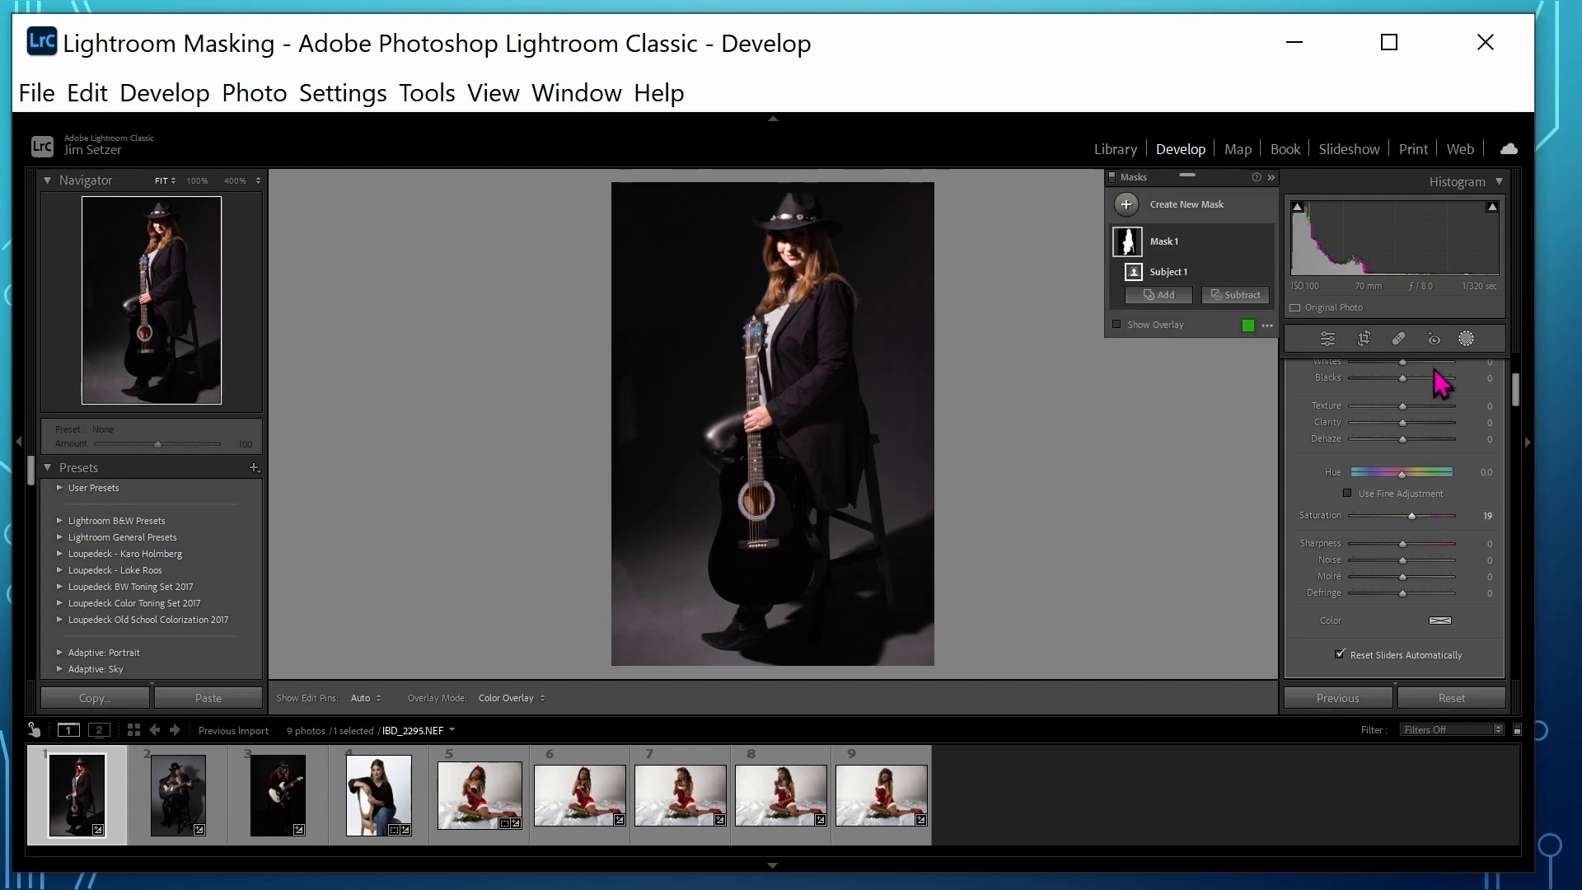
scroll(1411, 452, "up", 3)
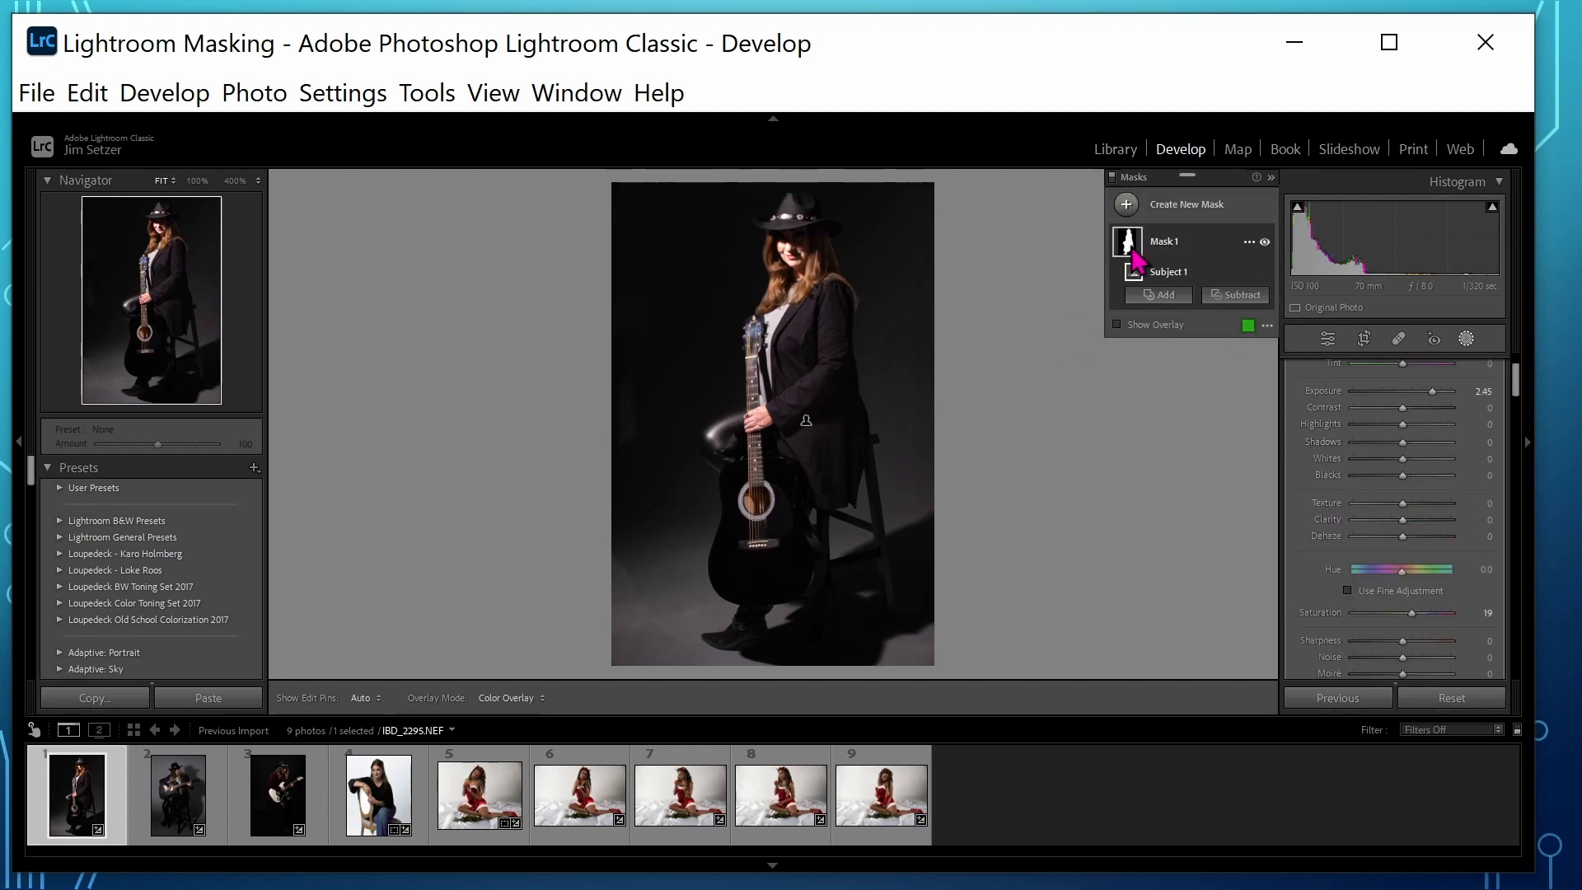
Step: Delete the subject mask and raise the whole photo's exposure to +2.37
mouse_move(1135, 253)
right_click(1164, 245)
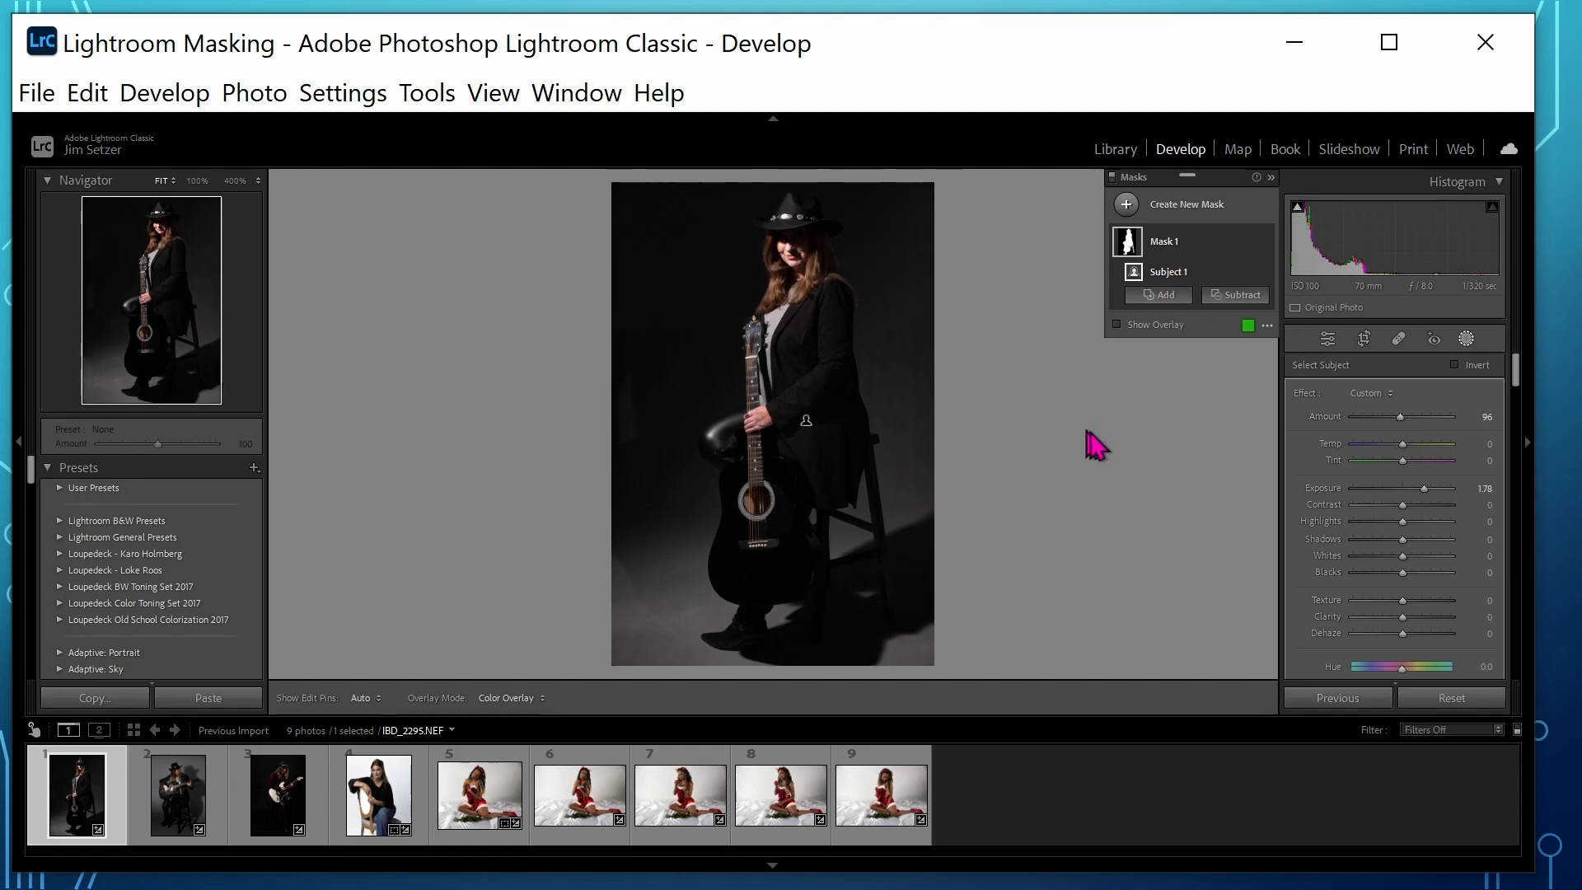
key("Delete")
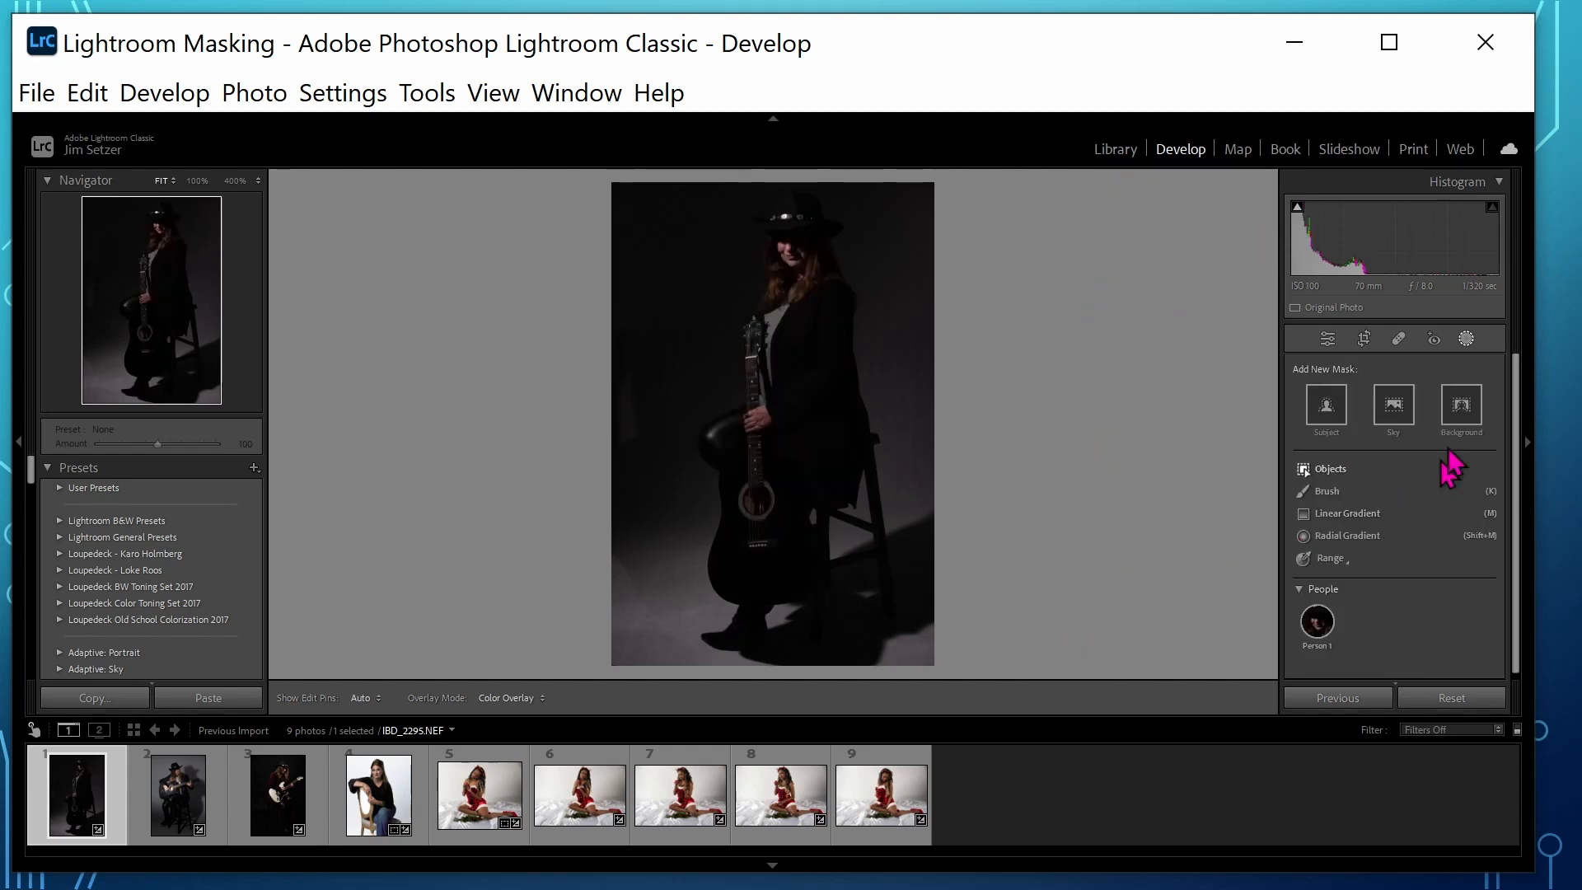
left_click(1467, 338)
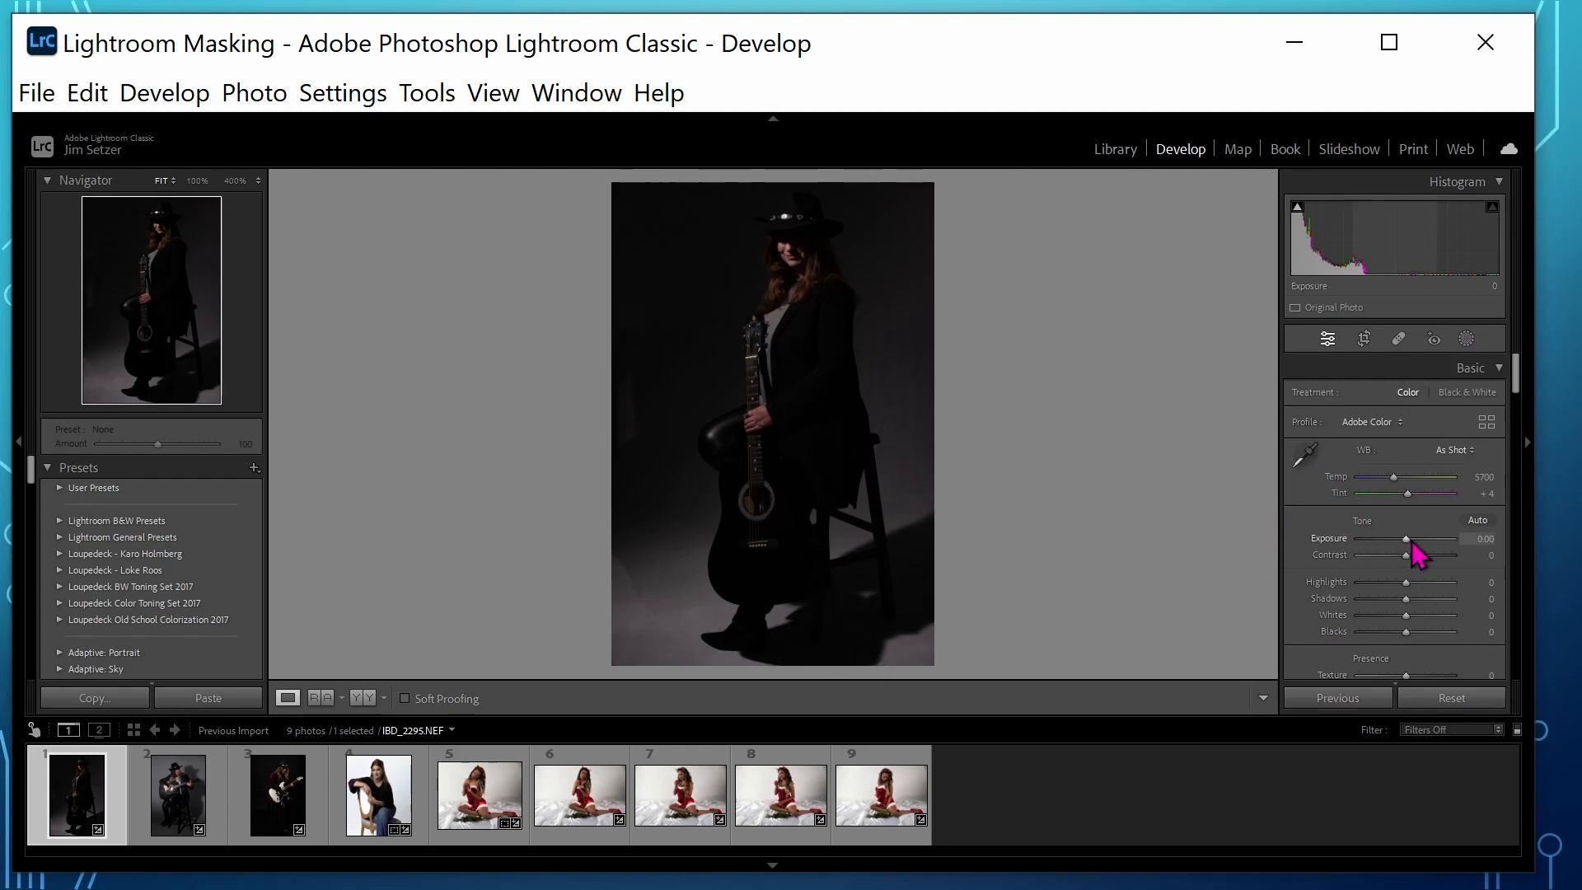
left_click_drag(1409, 546, 1435, 545)
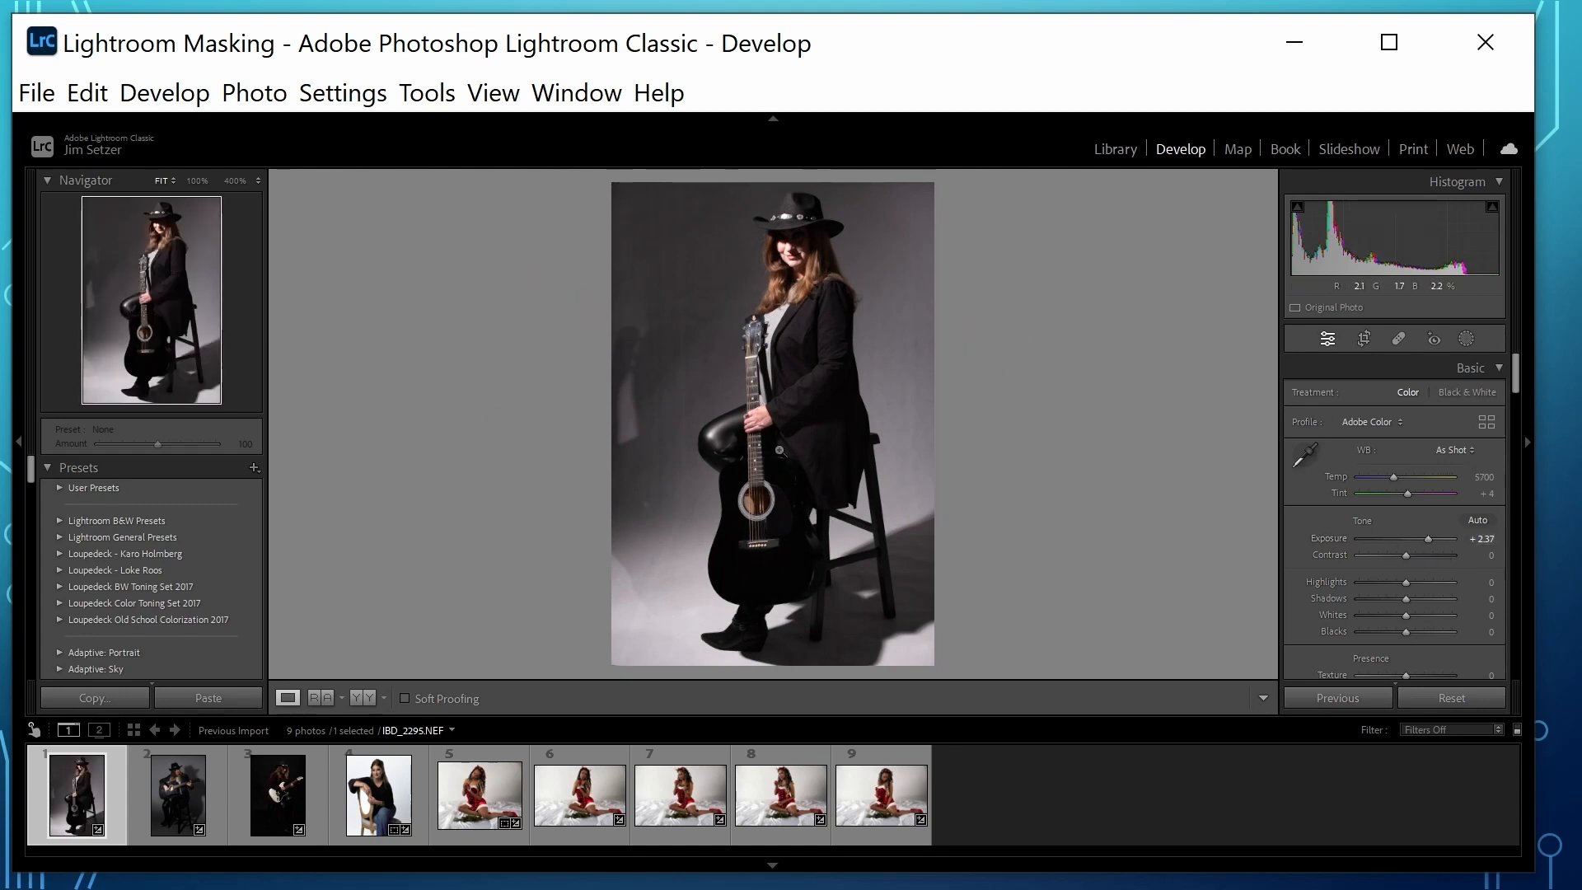
Step: Create a Select Background mask and lower its exposure to -4.00
left_click(1465, 338)
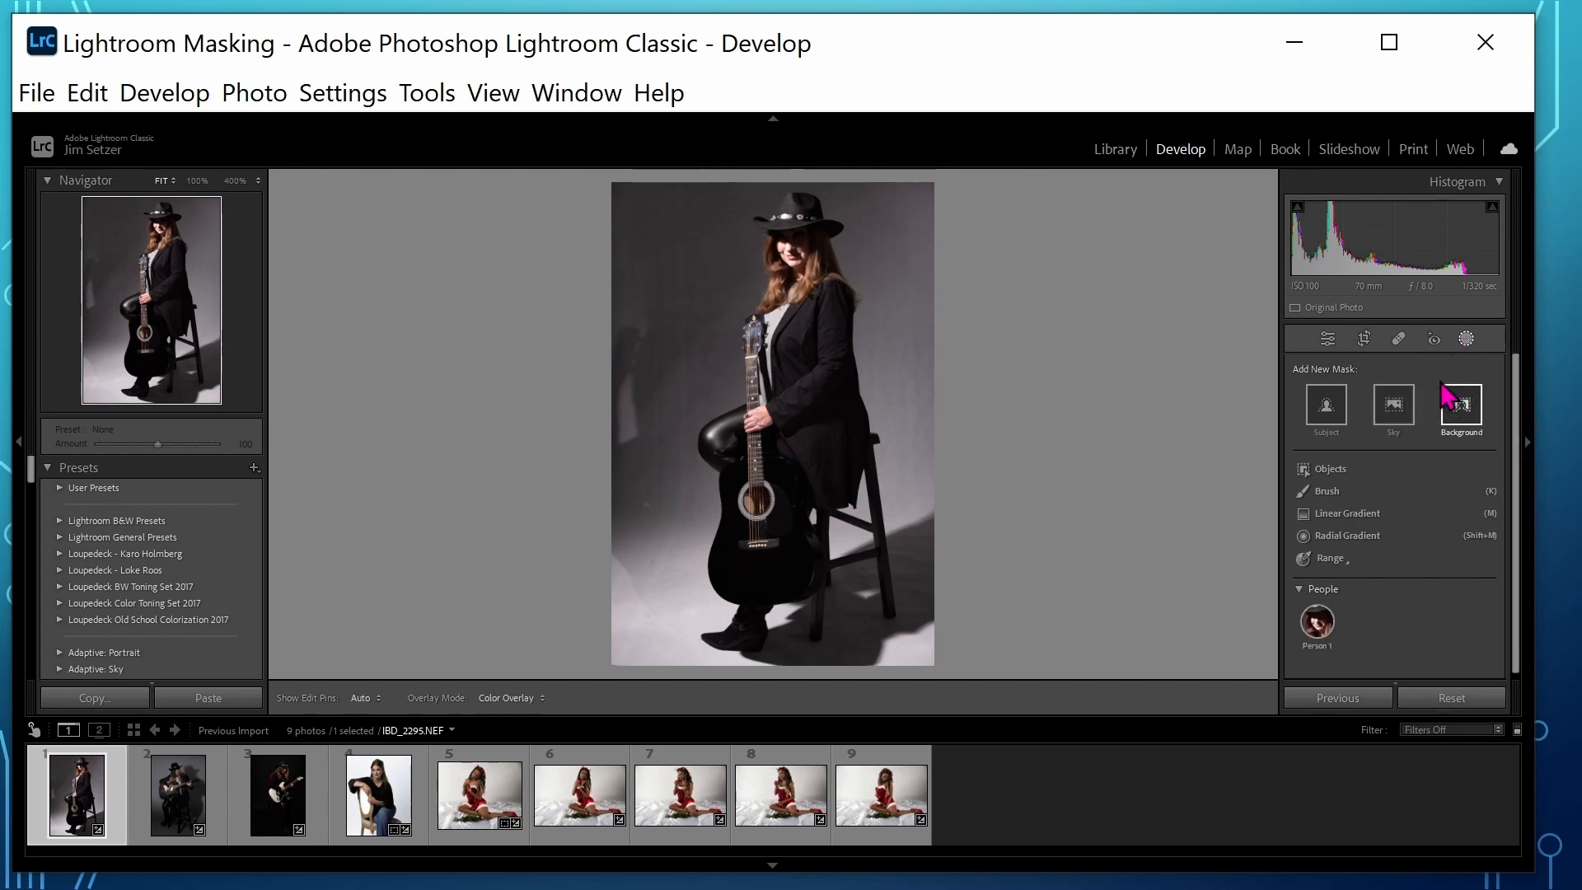
left_click(1458, 407)
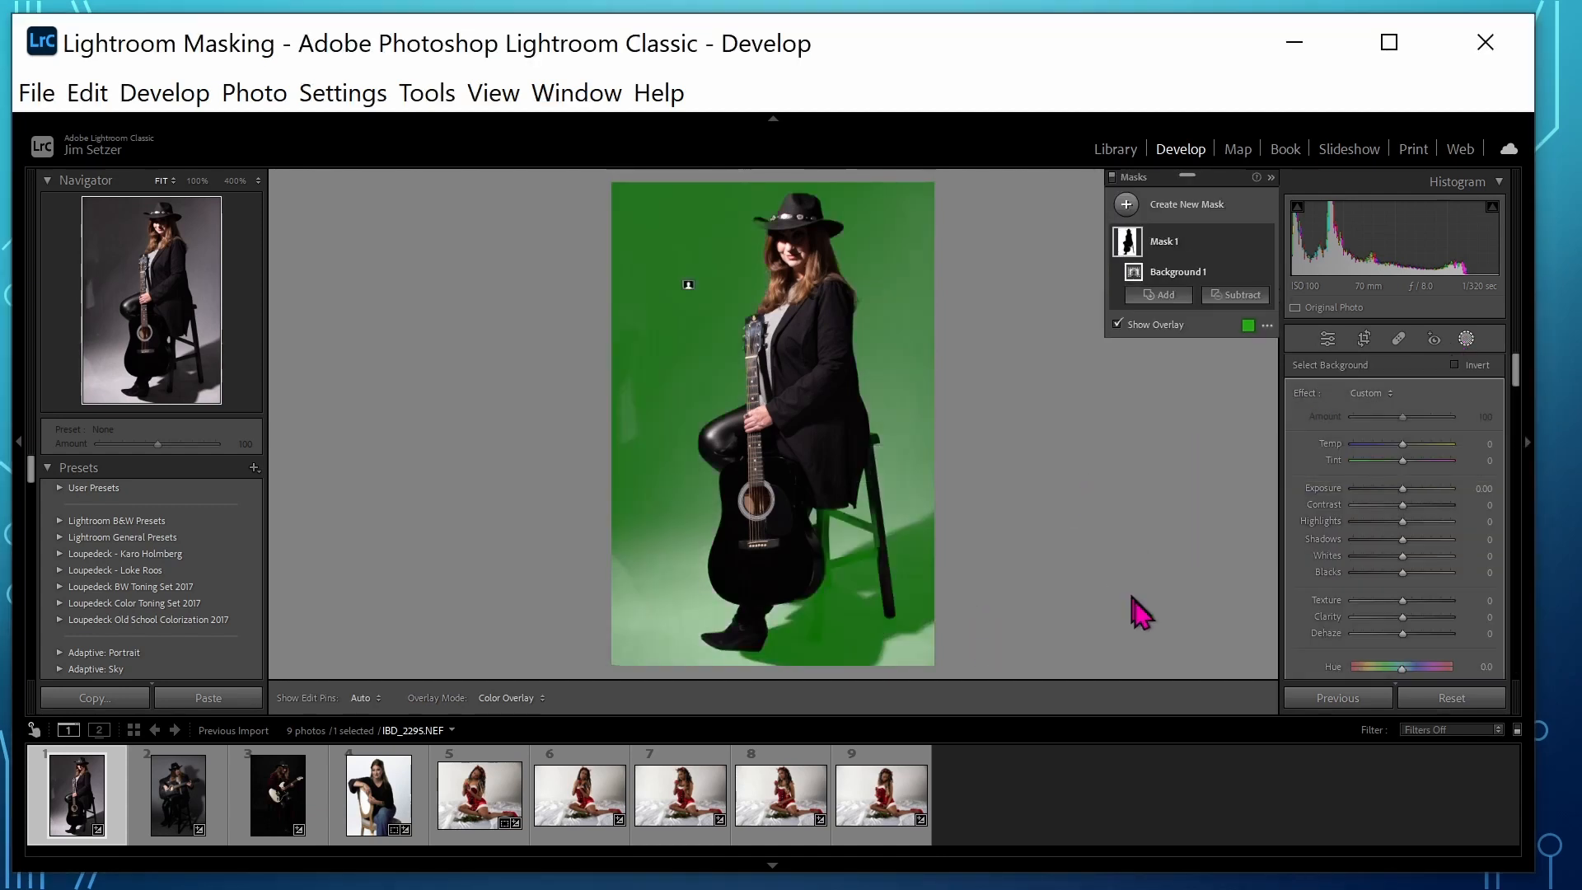
left_click_drag(1403, 489, 1387, 500)
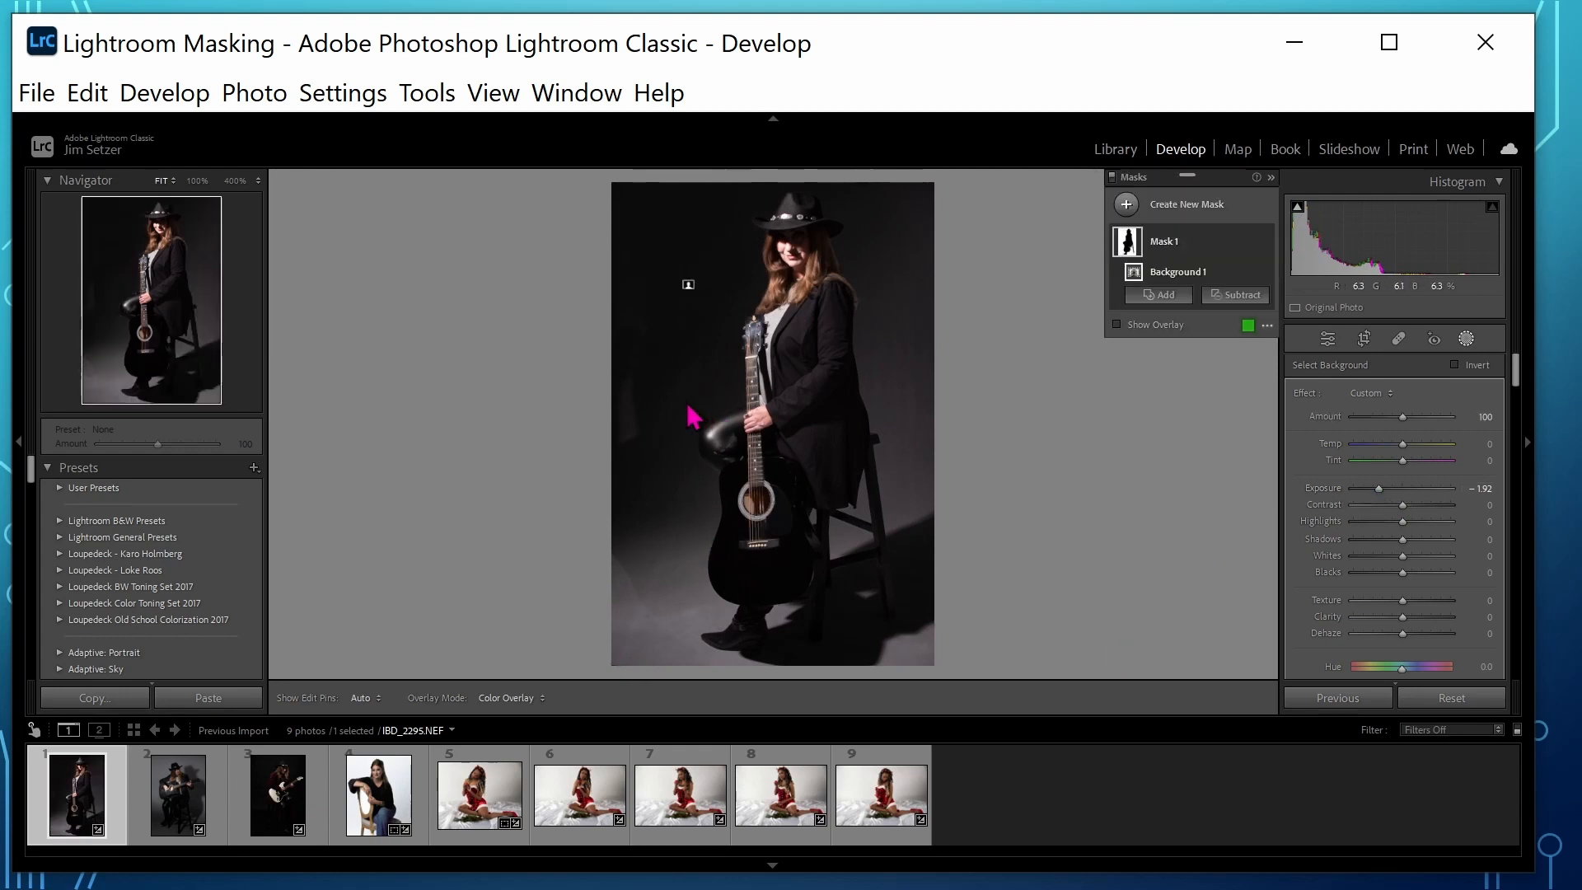
left_click_drag(1378, 488, 1289, 493)
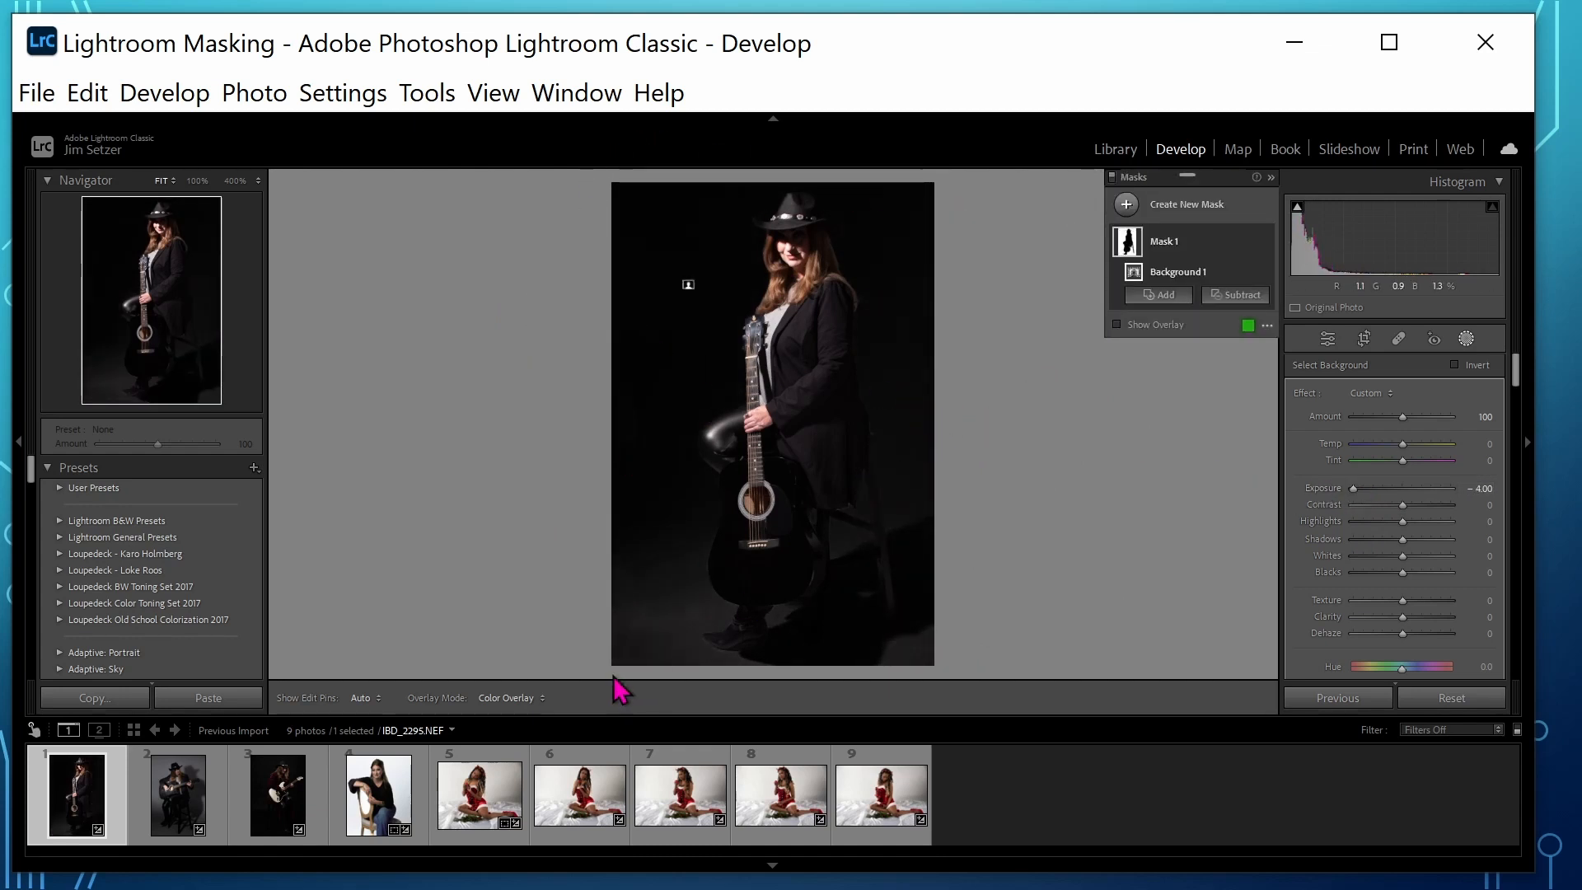
Step: Subtract a slightly tilted linear gradient over the floor and the guitarist's legs from the background mask
left_click(1219, 297)
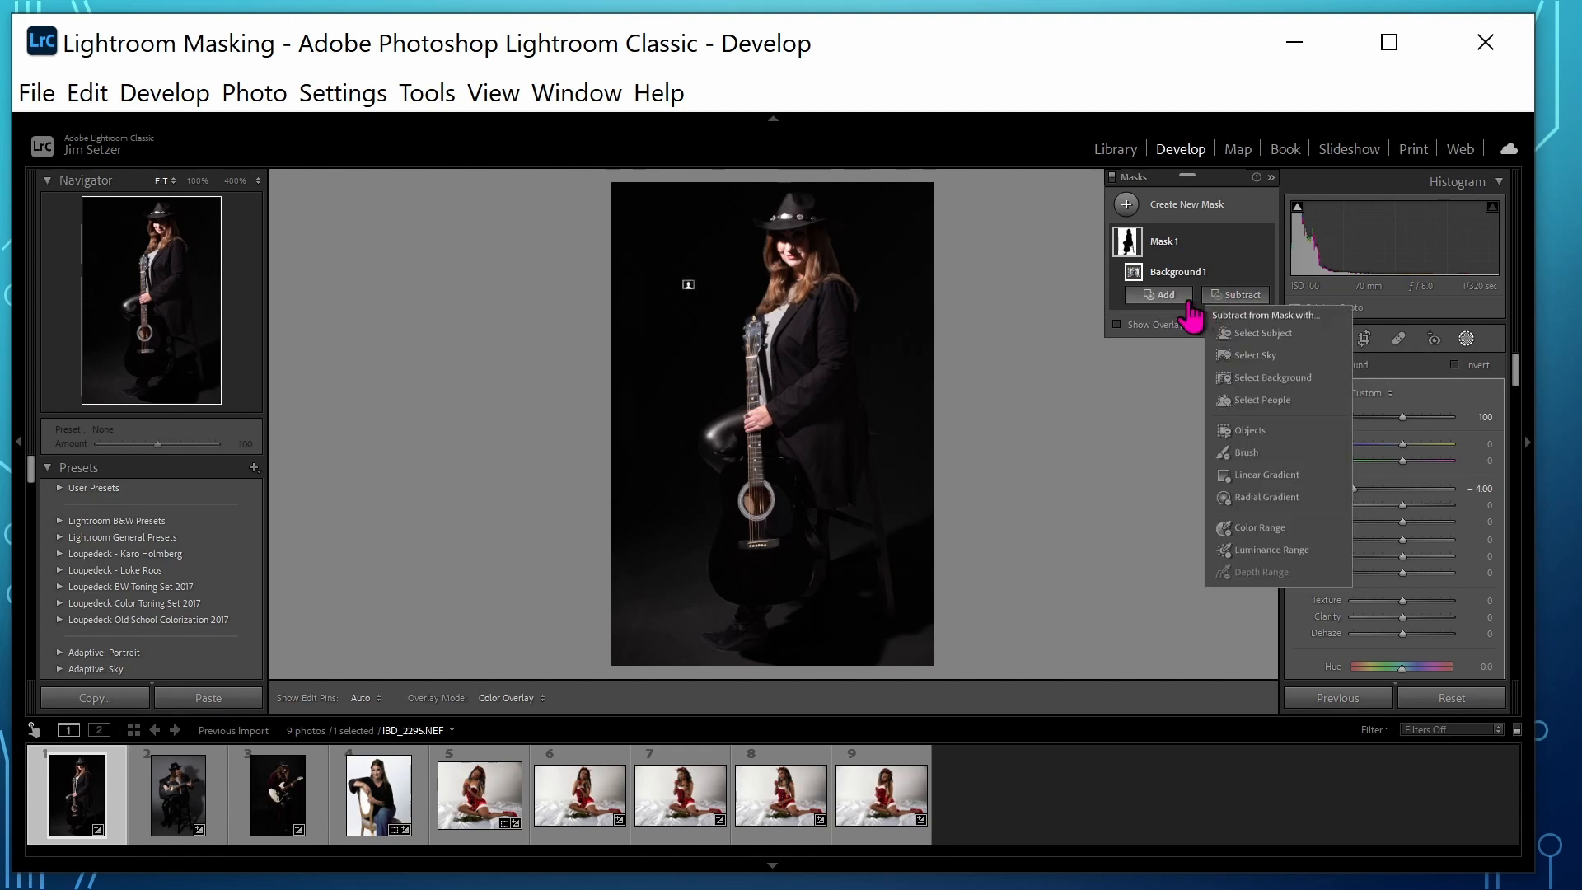
left_click(1246, 475)
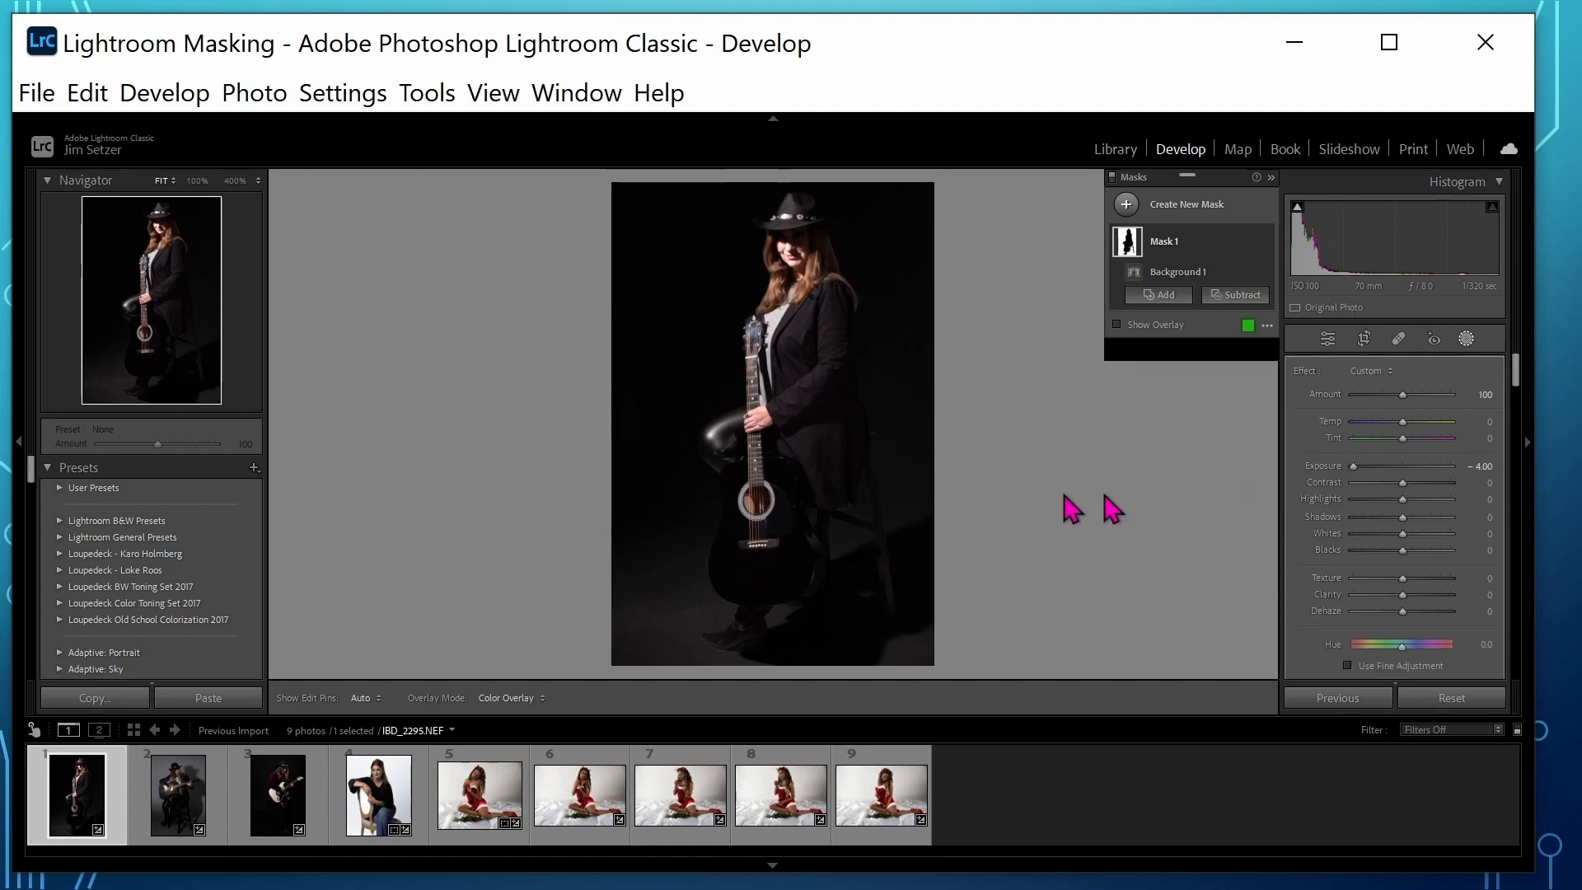
left_click_drag(803, 633, 797, 596)
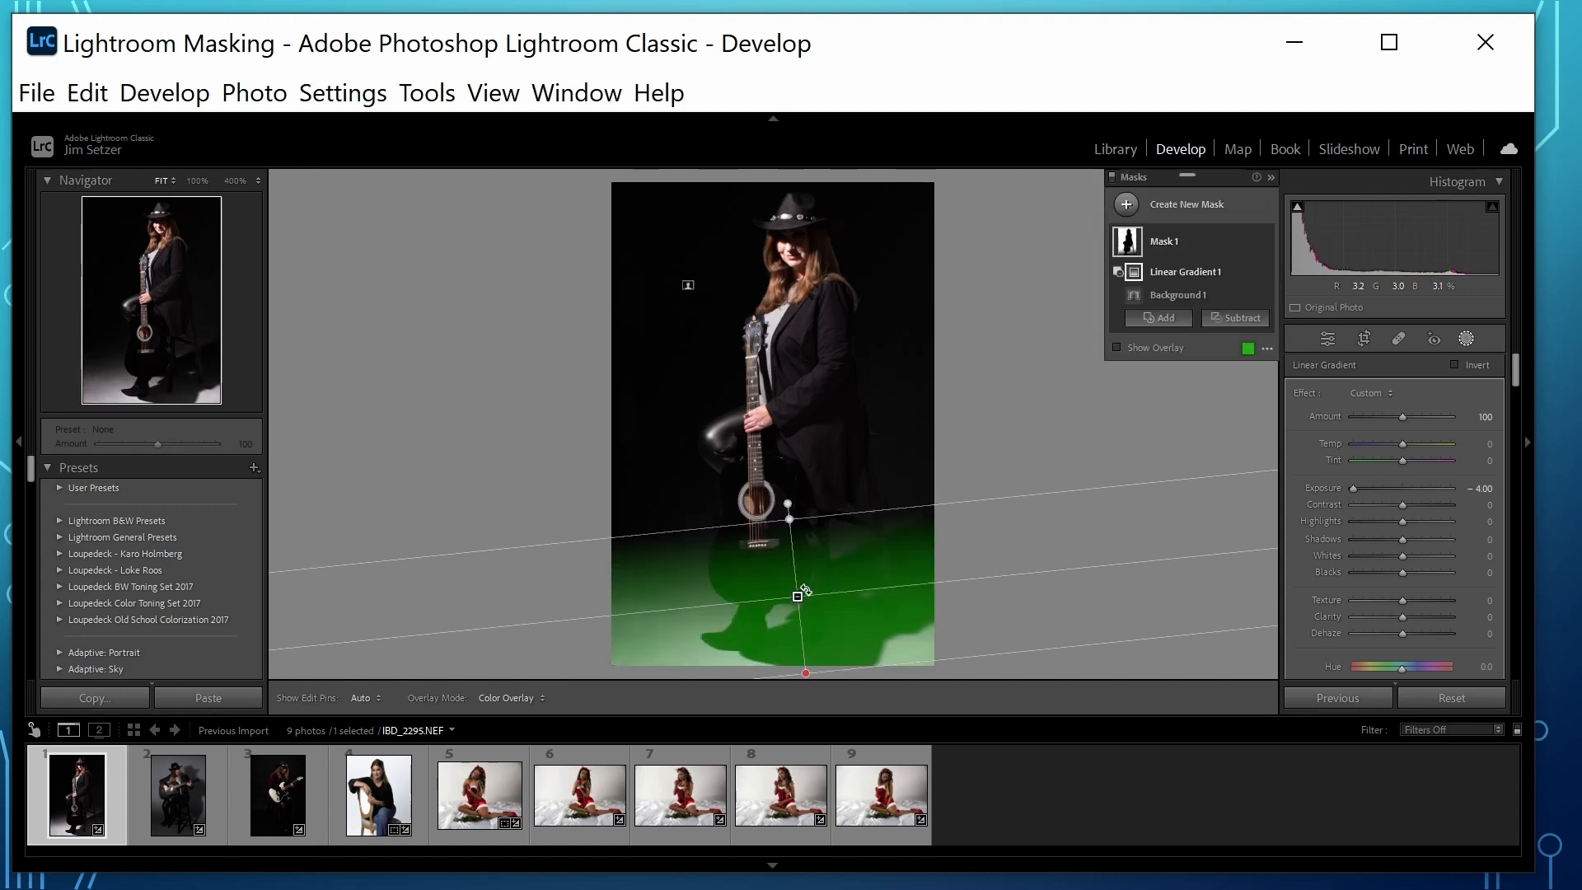
Step: Show the mask overlay, shift the subtracted linear gradient slightly down and to the right, and hide the overlay
left_click(1119, 348)
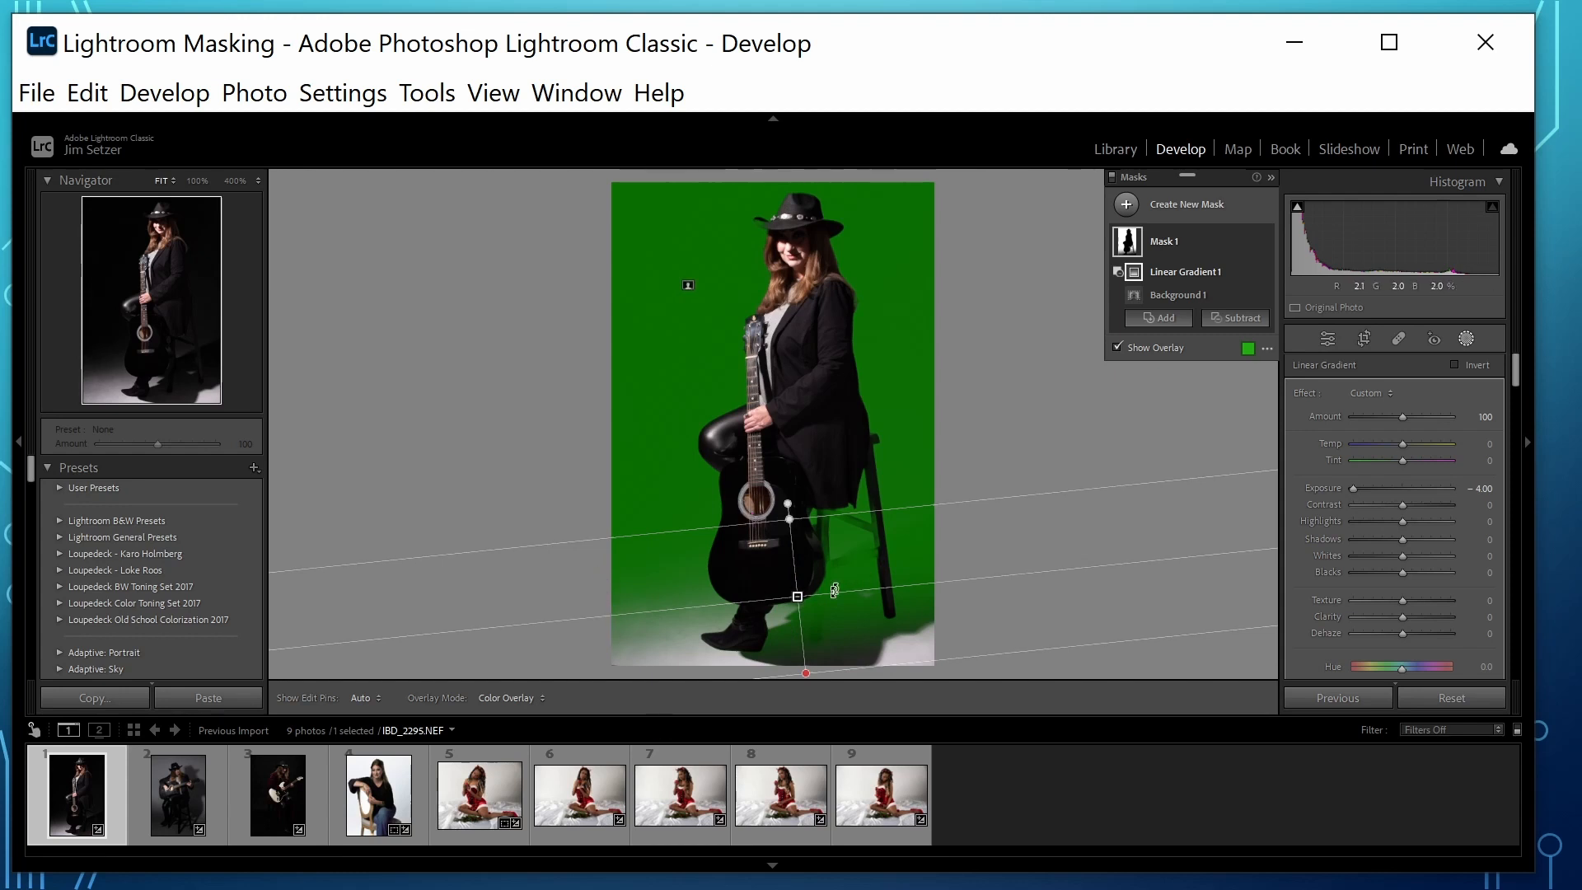
left_click_drag(797, 596, 834, 610)
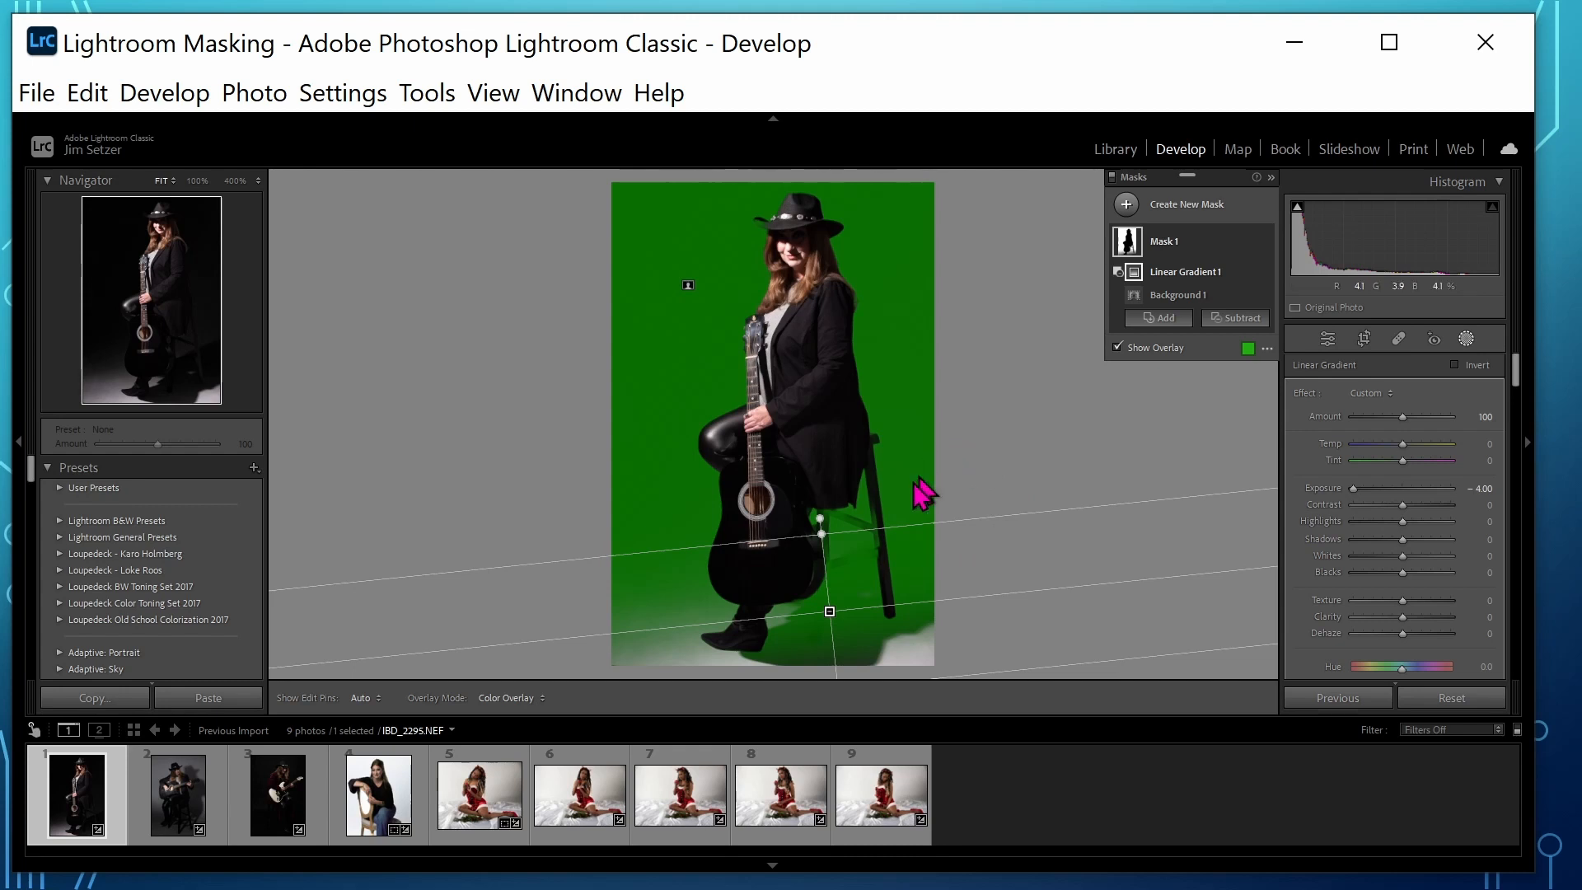
left_click(1117, 346)
left_click(1118, 347)
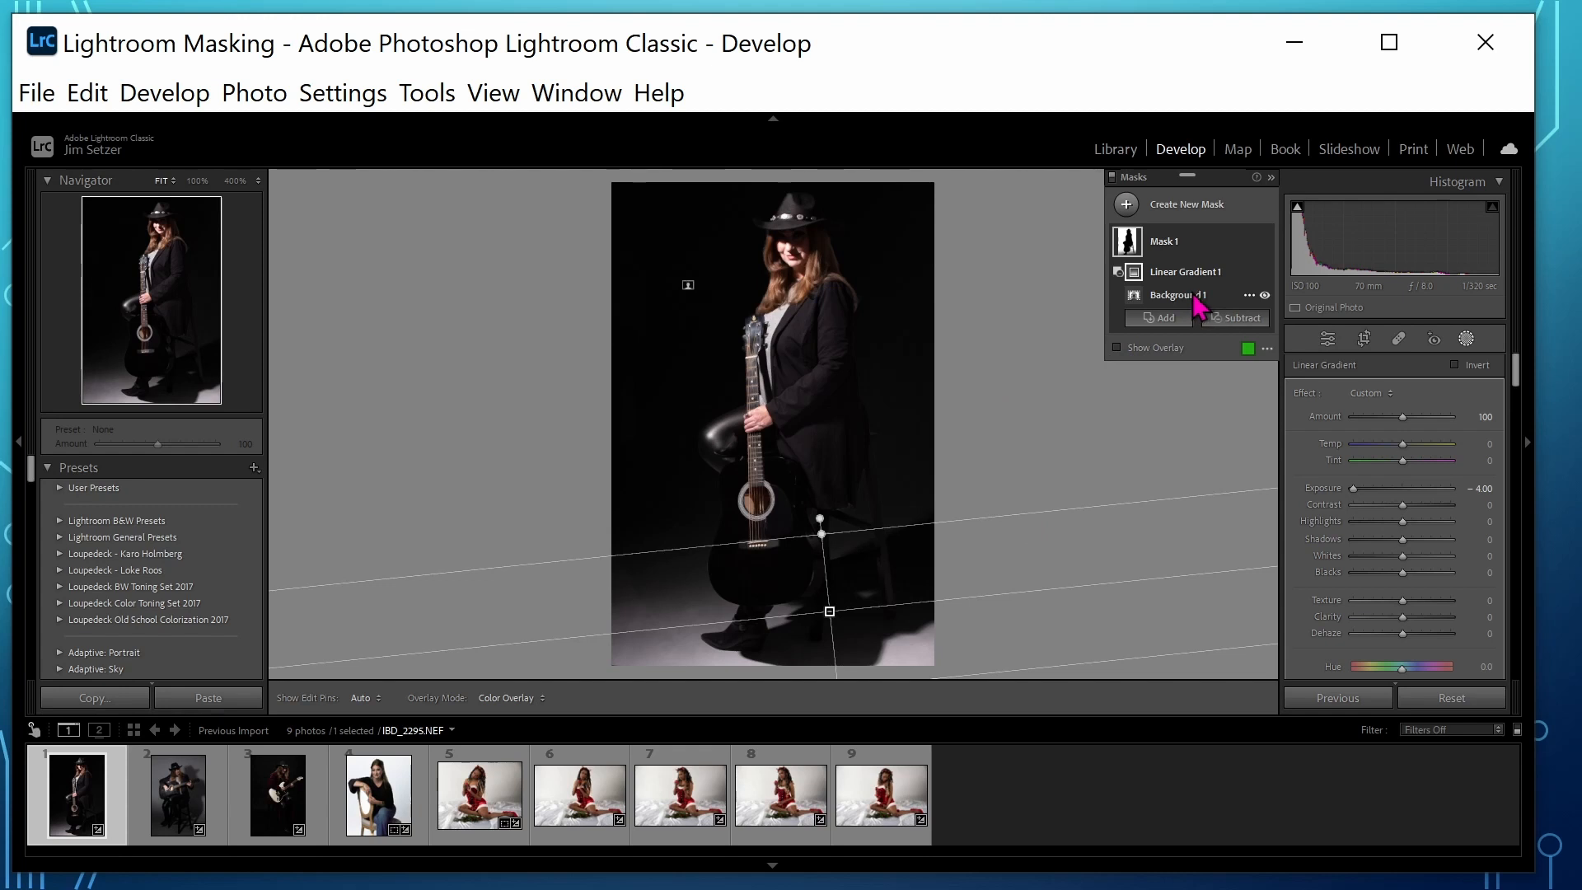
Step: Undo the gradient adjustments and the subtracted linear gradient, leaving only the background selection in the mask
key("ctrl+z")
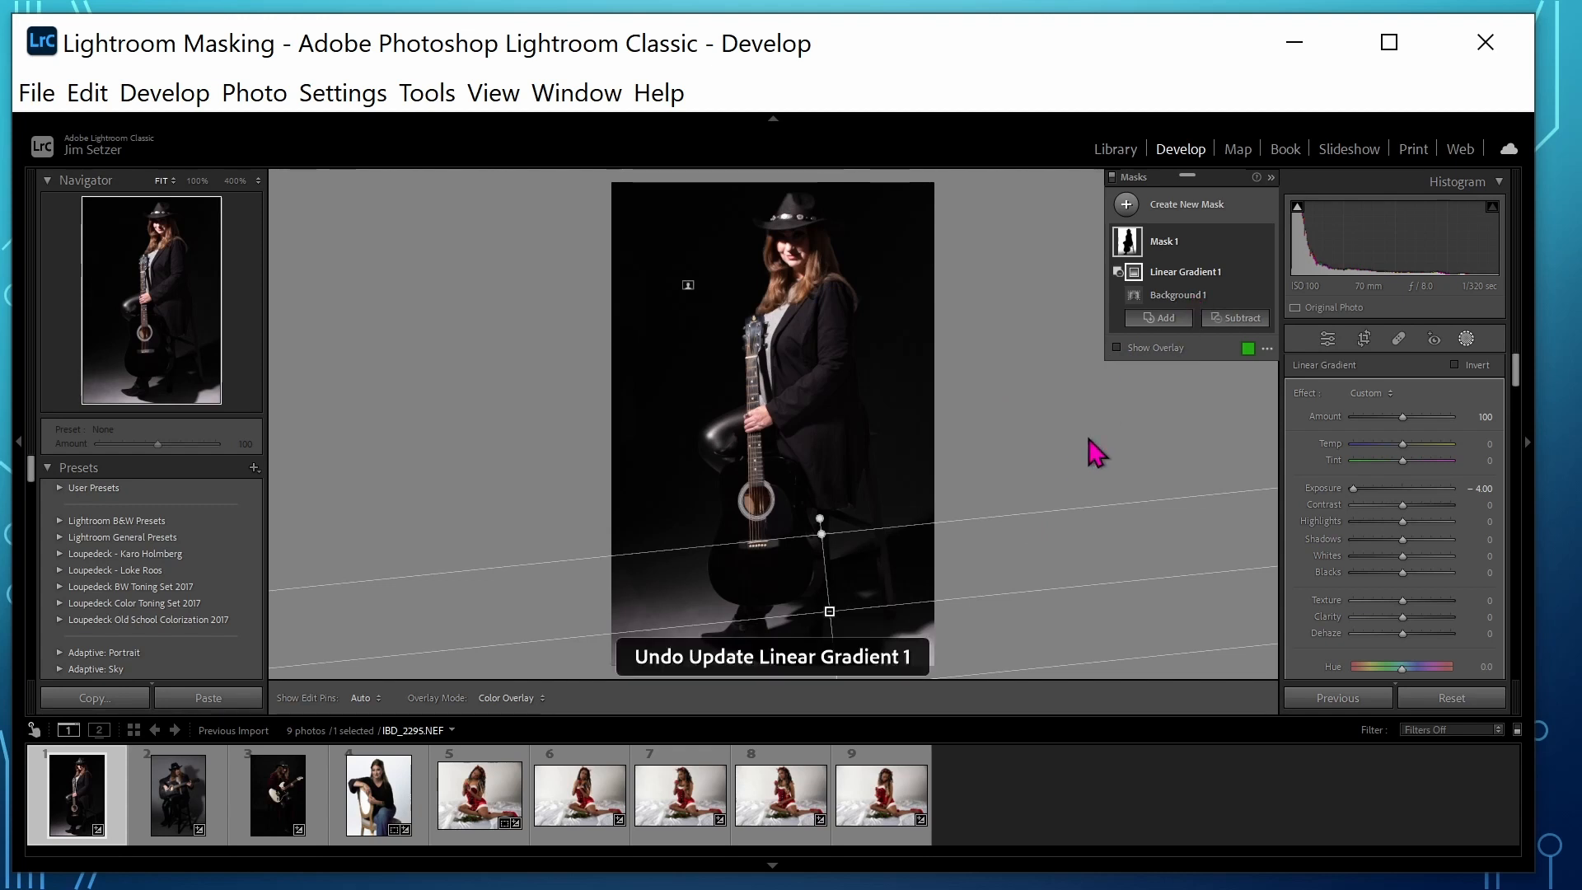
key("ctrl+z")
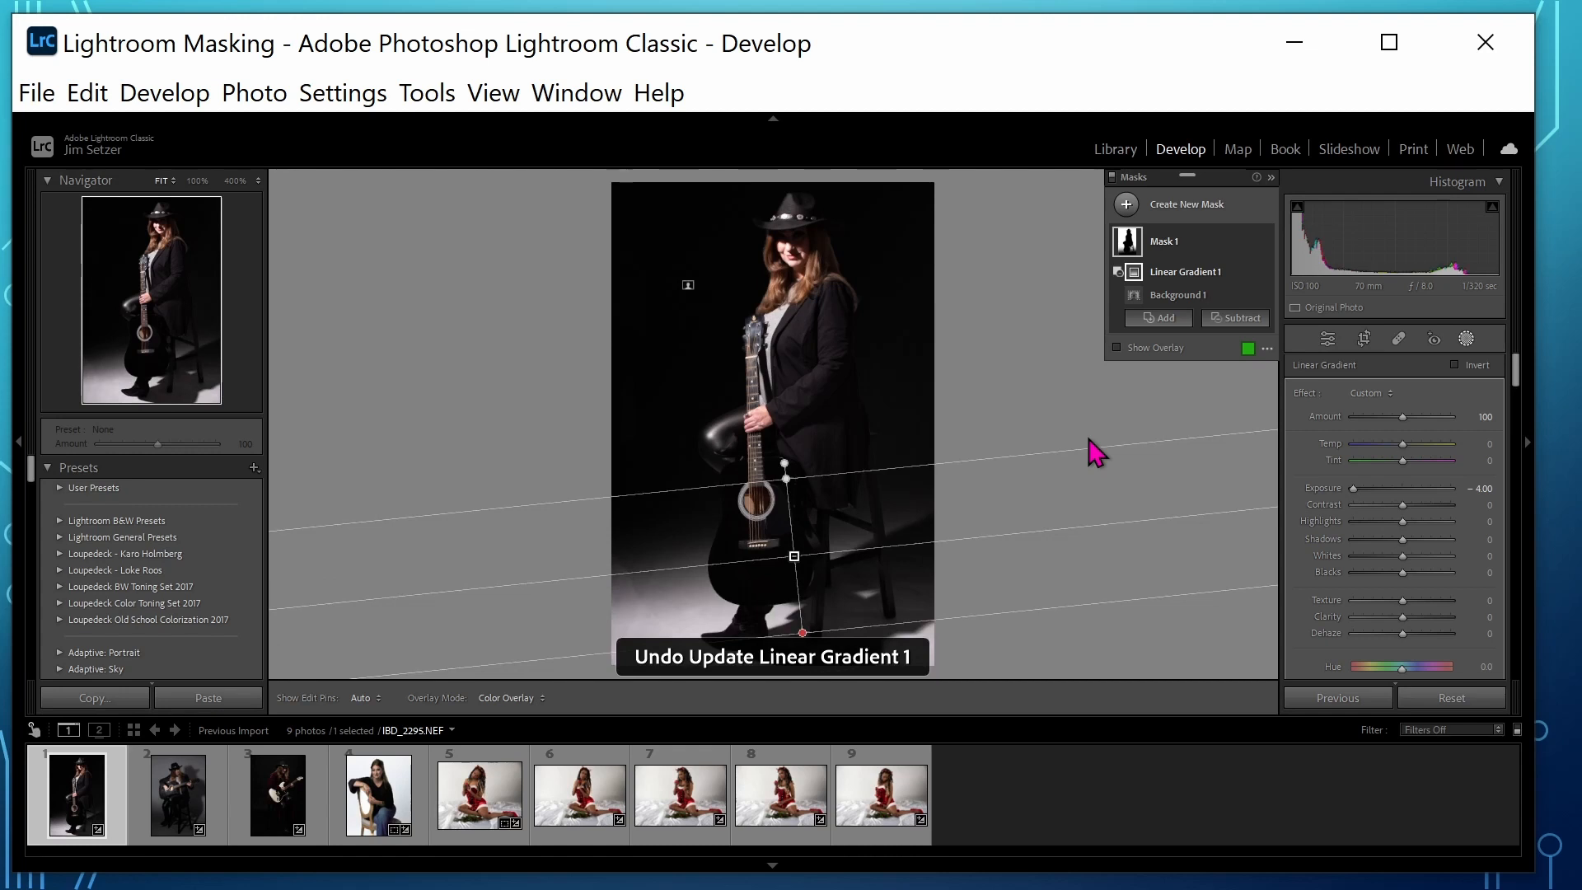
key("ctrl+z")
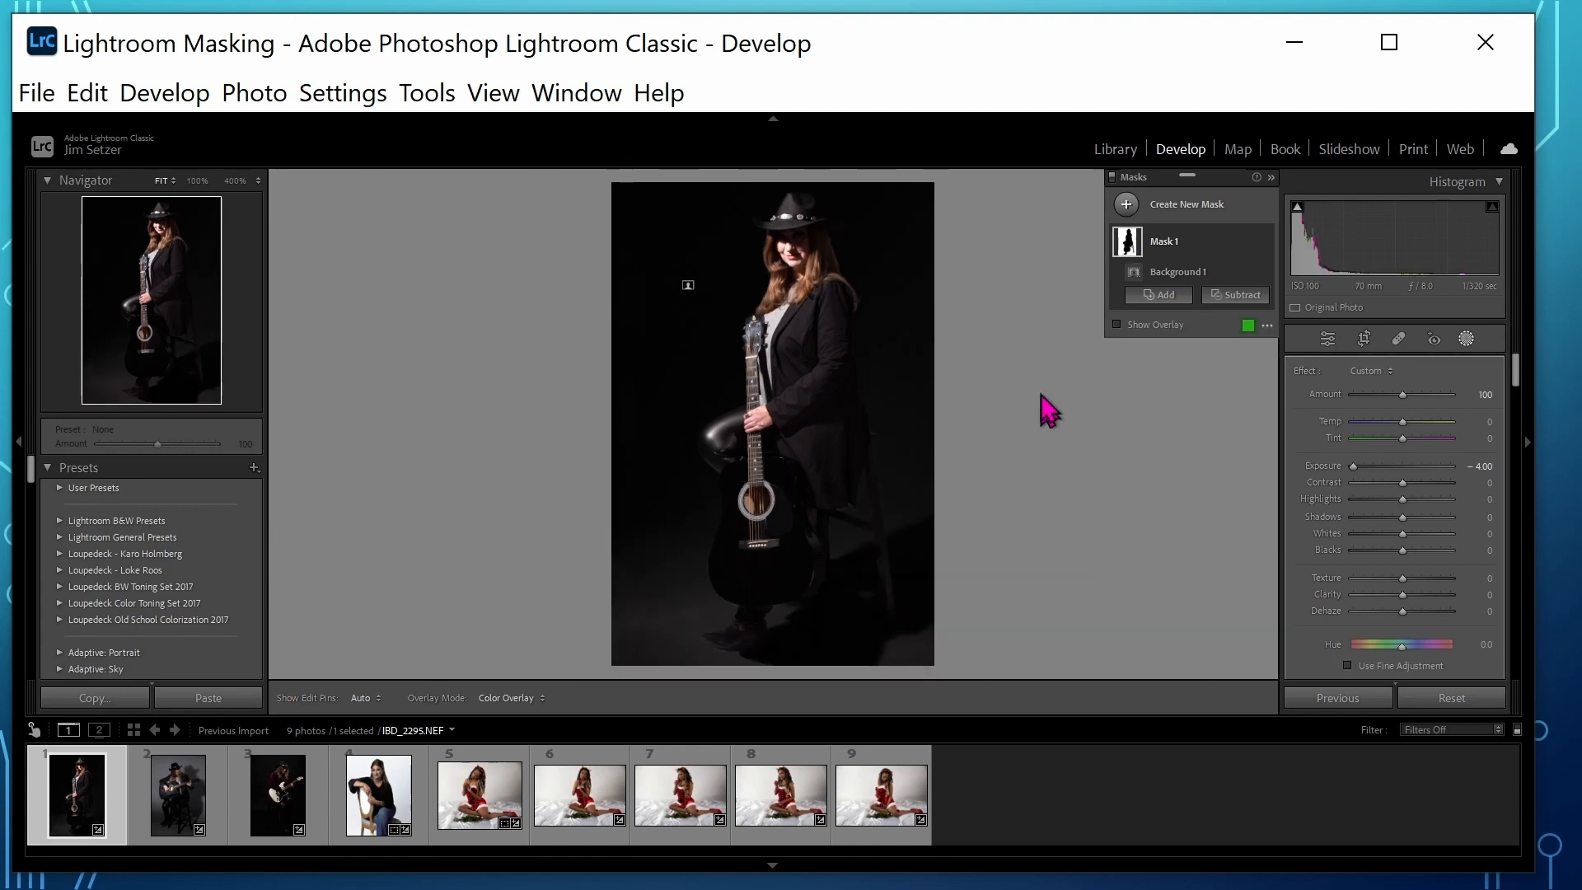
Step: Intersect the background mask with a linear gradient drawn from beside the guitarist's knee down past the photo's lower edge
left_click(1249, 272)
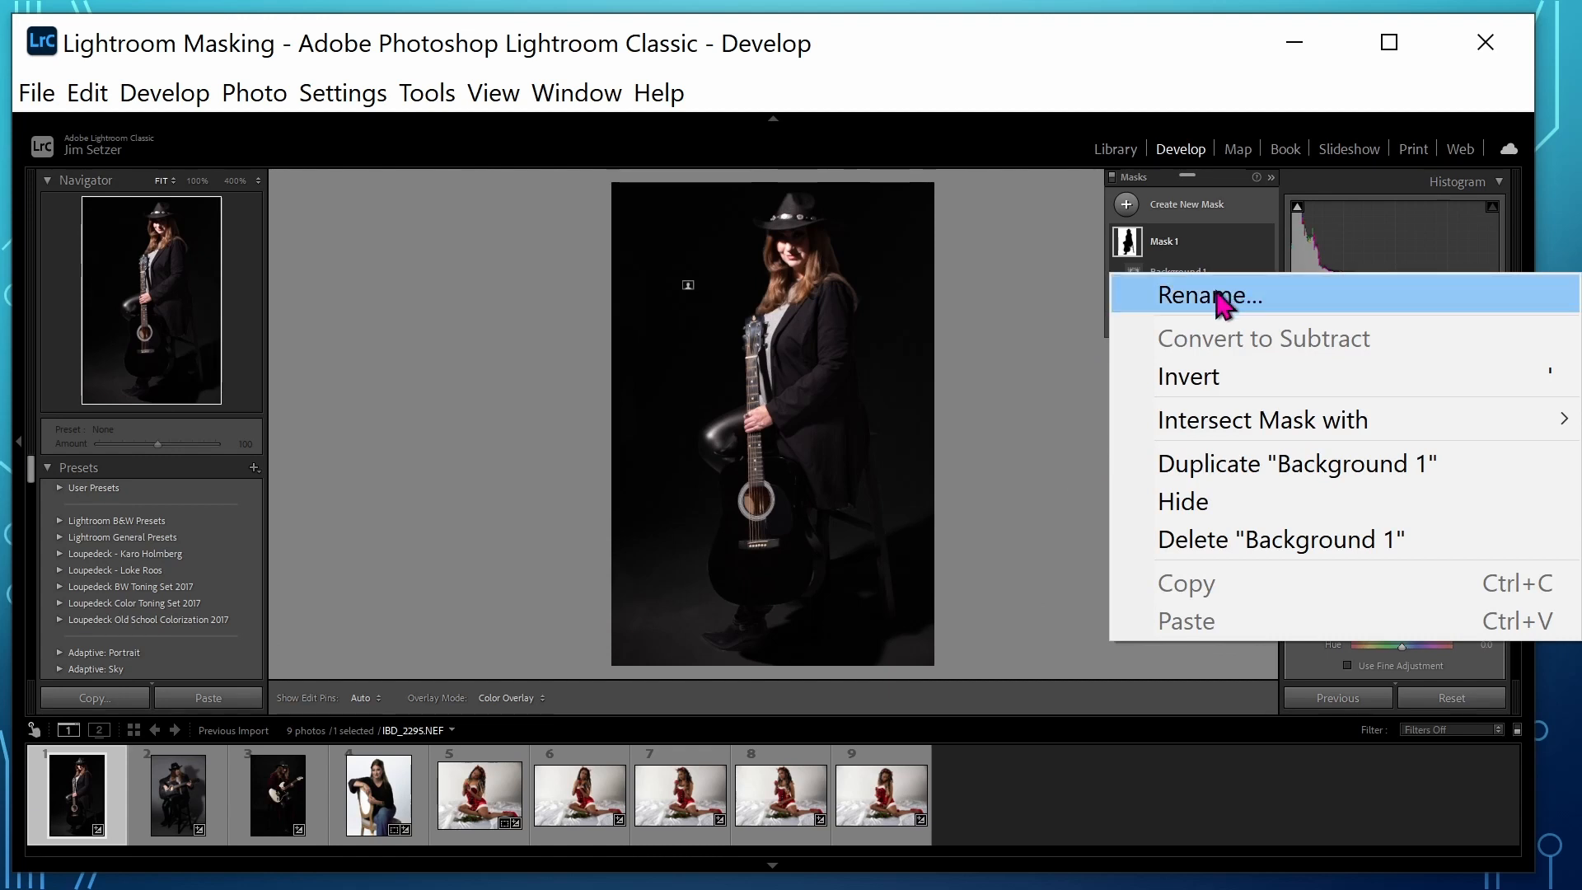
mouse_move(1184, 427)
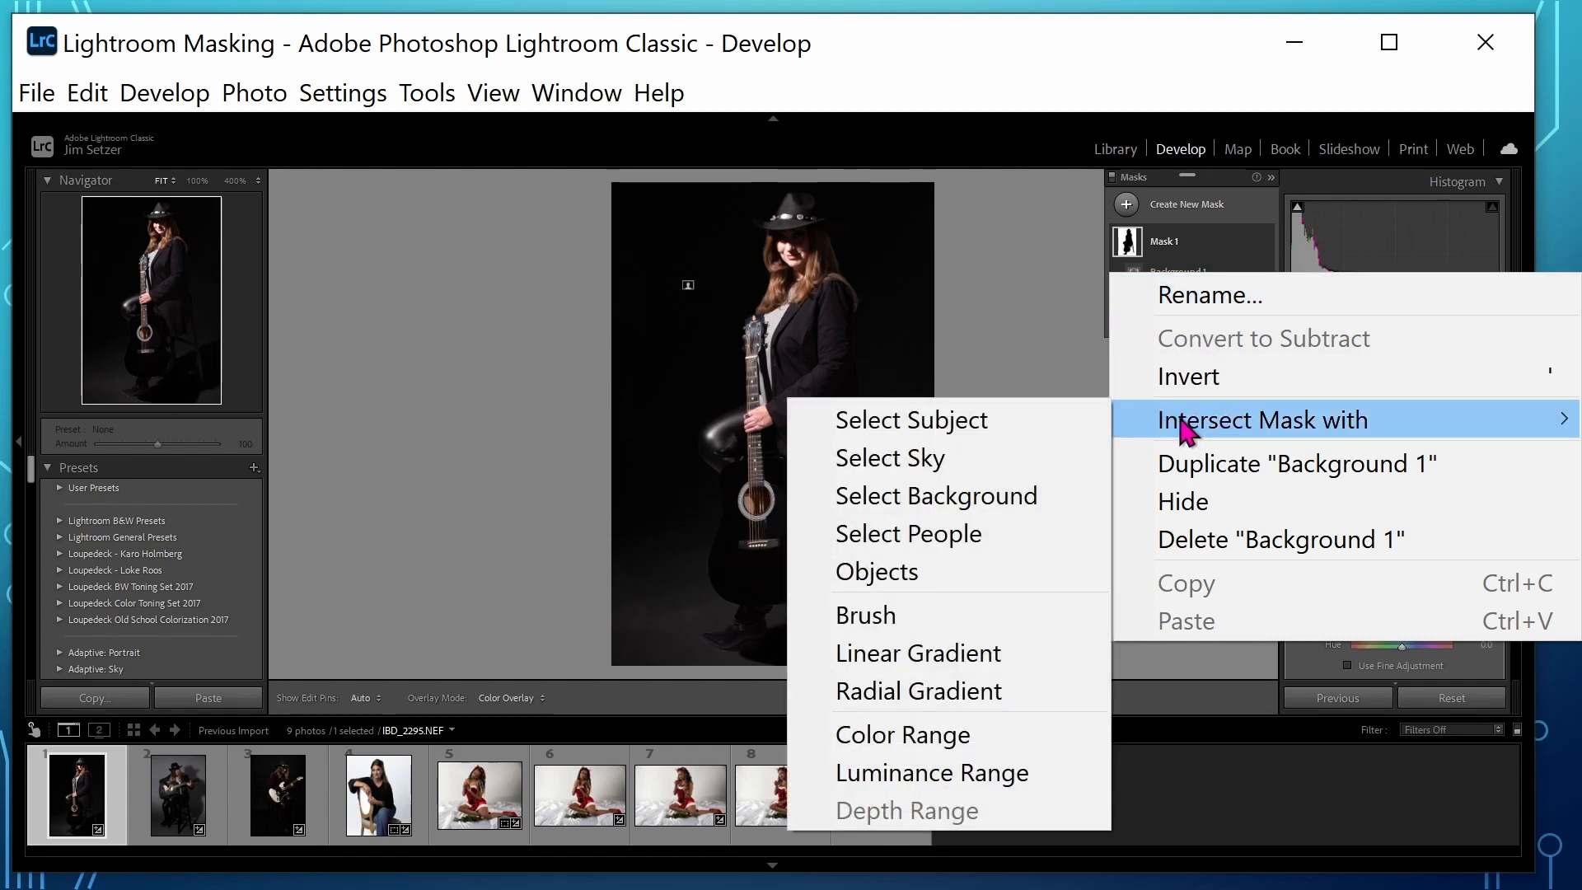
left_click(926, 659)
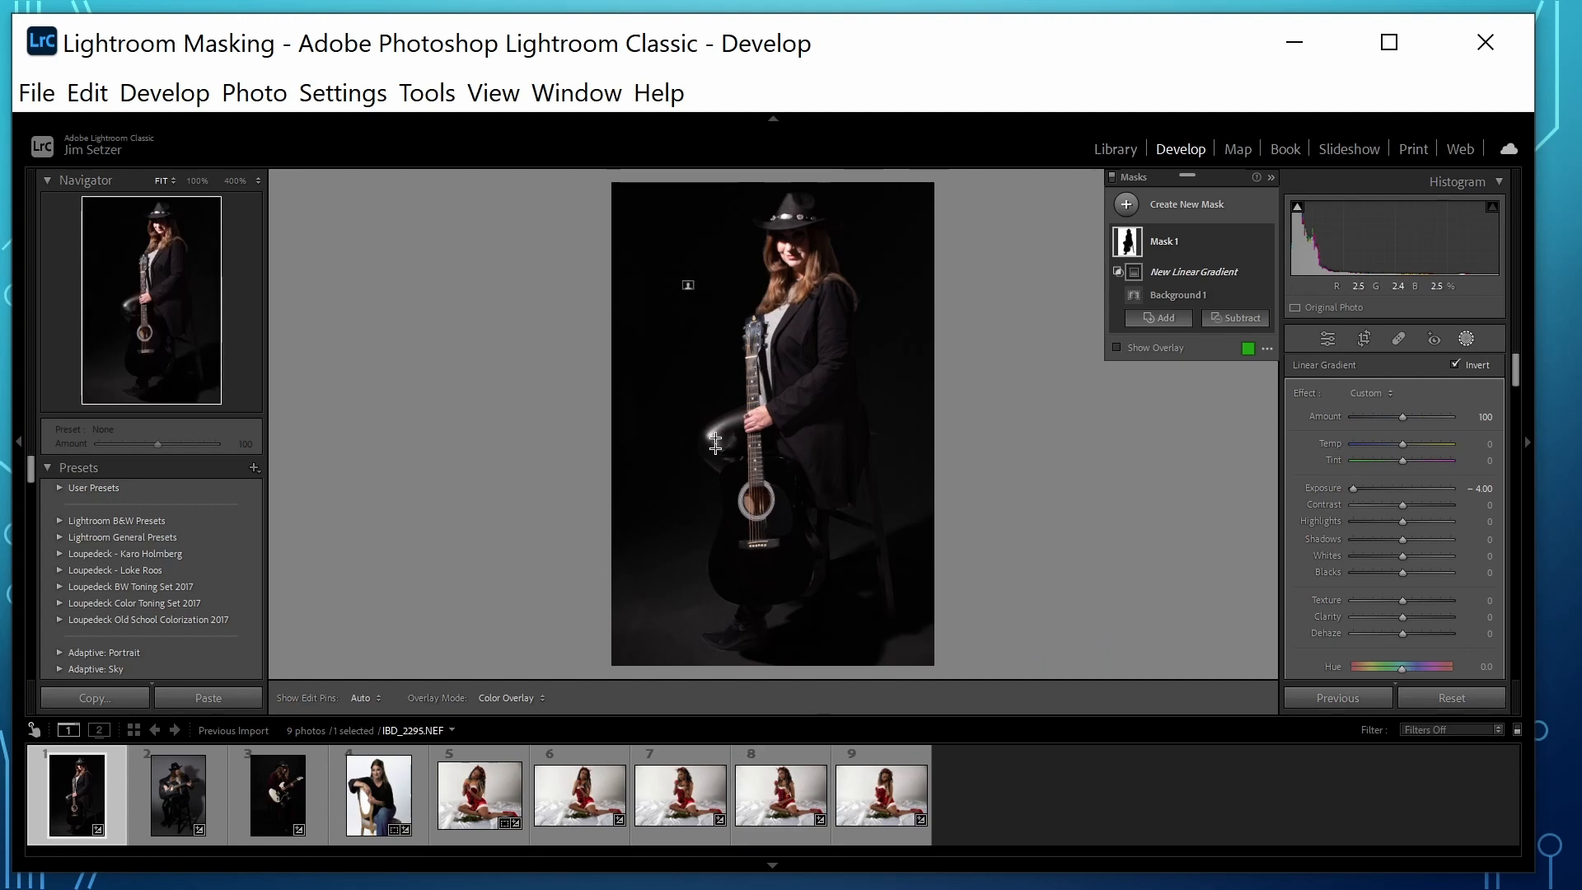
left_click_drag(712, 394, 853, 794)
Step: Switch to the photo IBD_2344.NEF and create a Color Range mask sampled from the guitarist's red coat
left_click(280, 811)
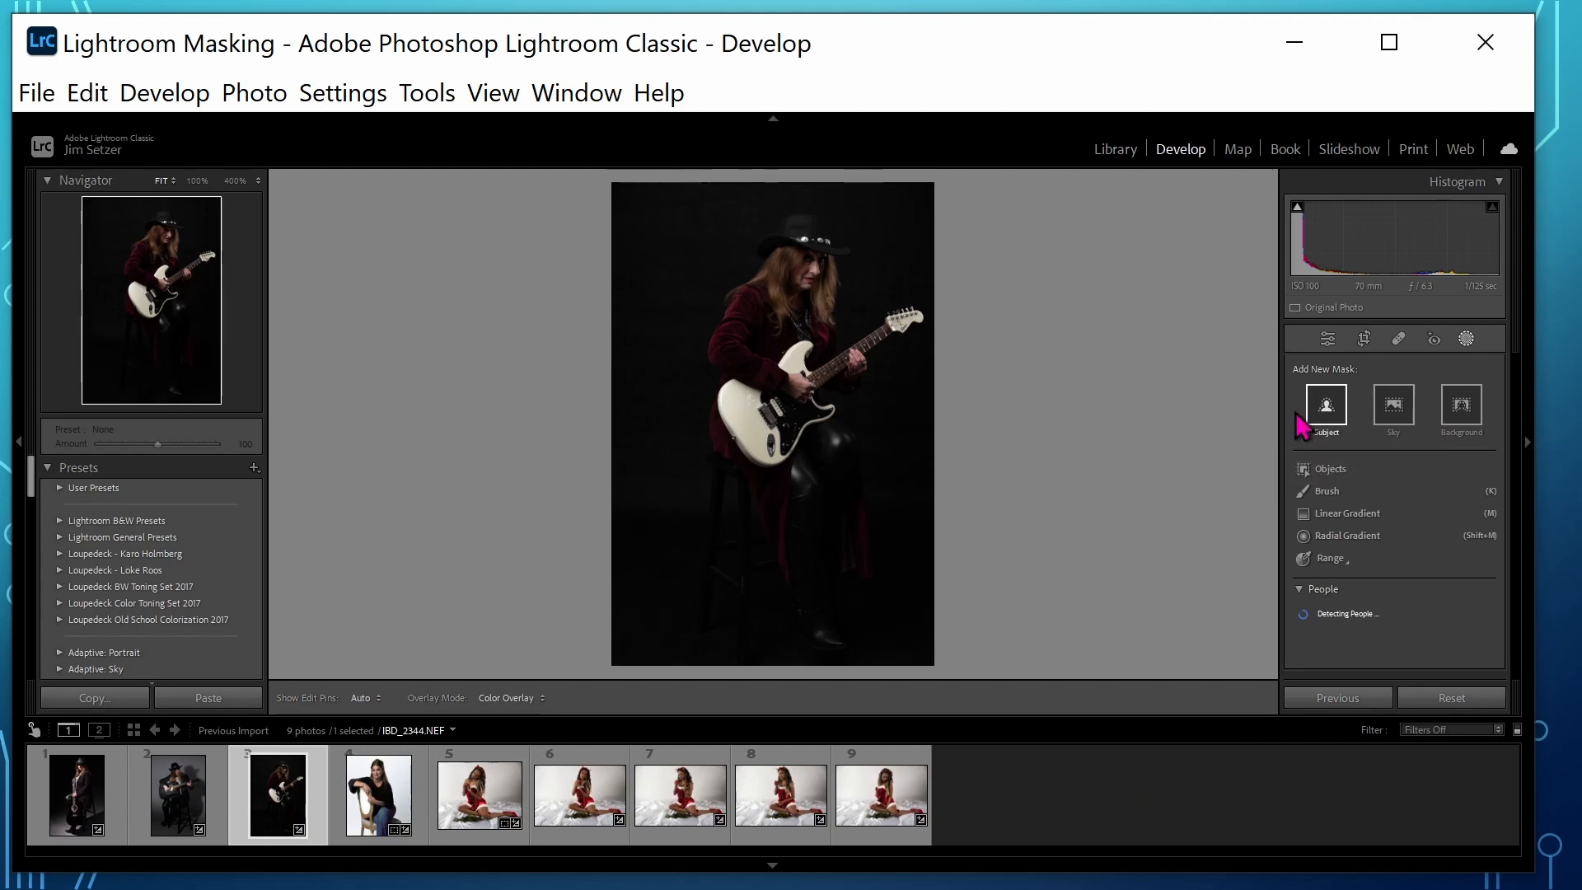
left_click(1330, 559)
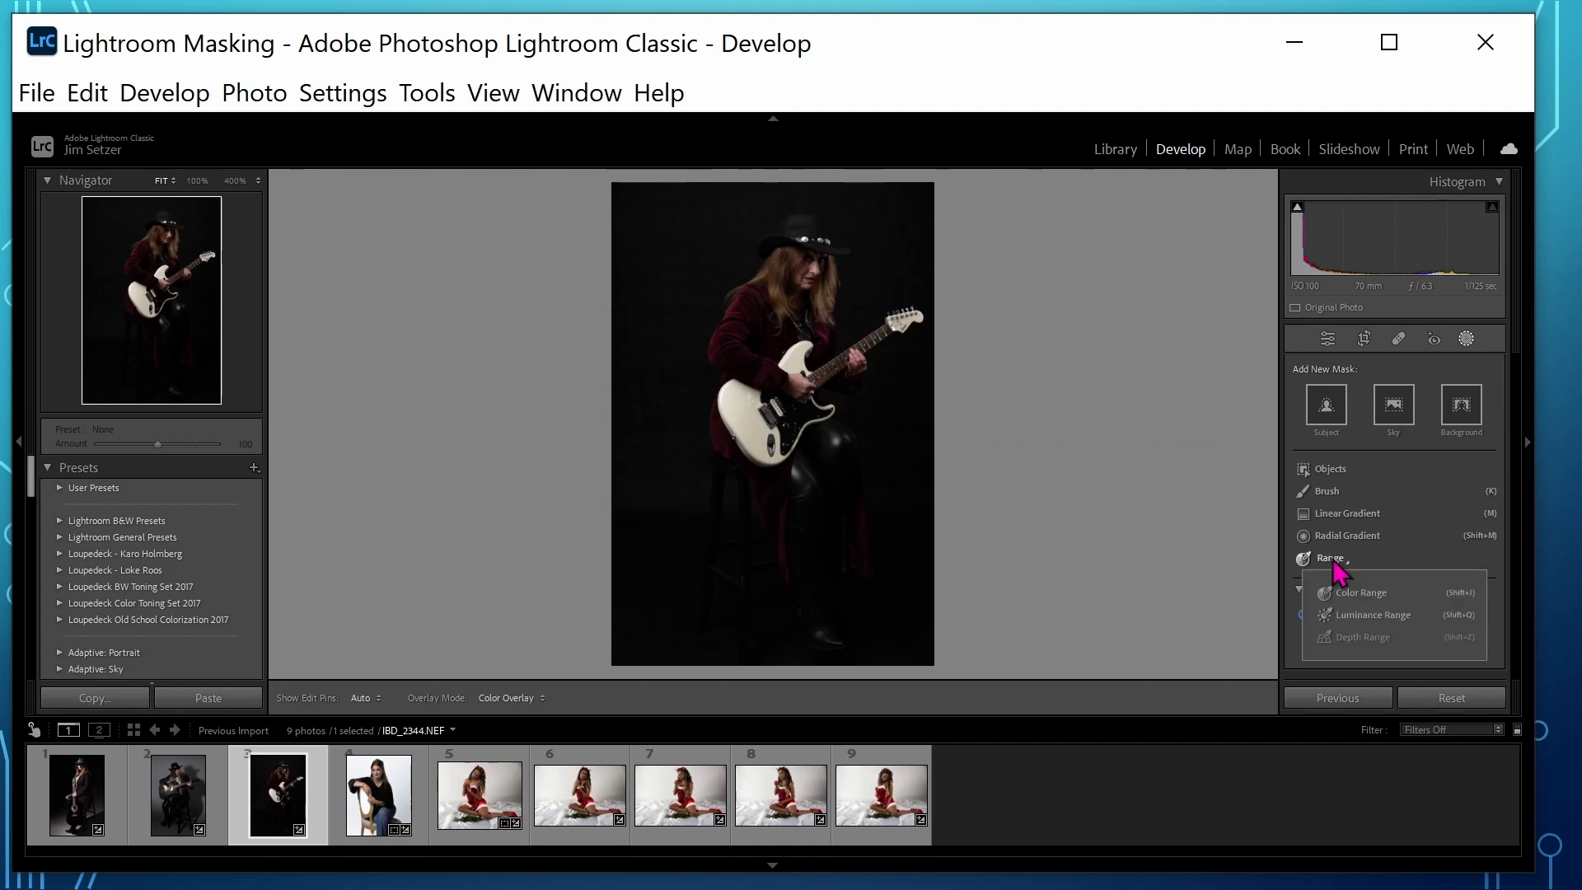
left_click(1360, 593)
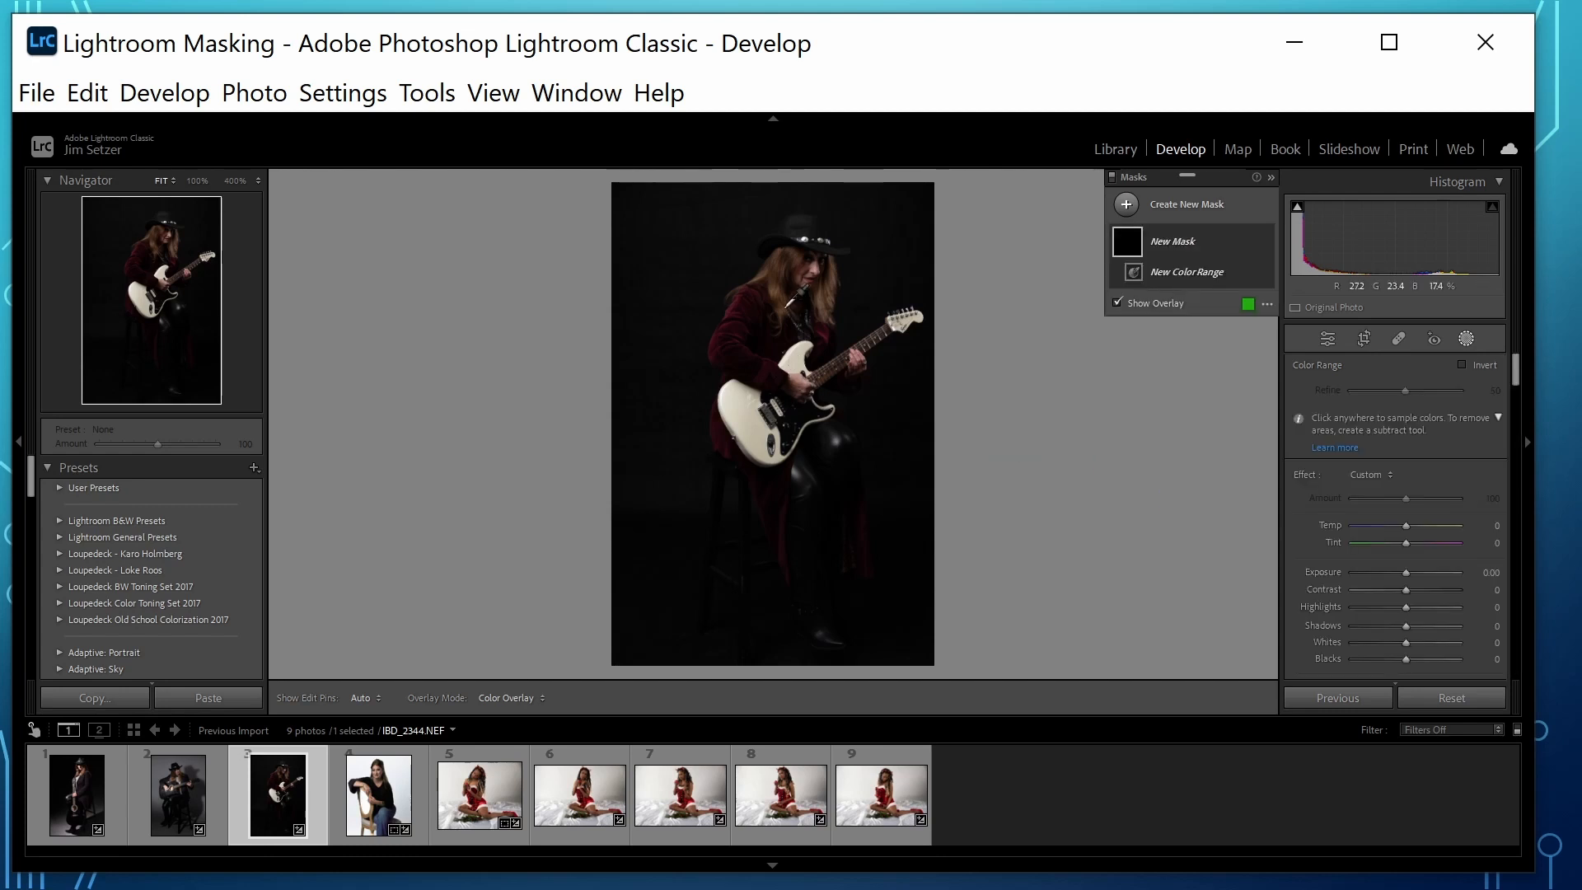
left_click(740, 304)
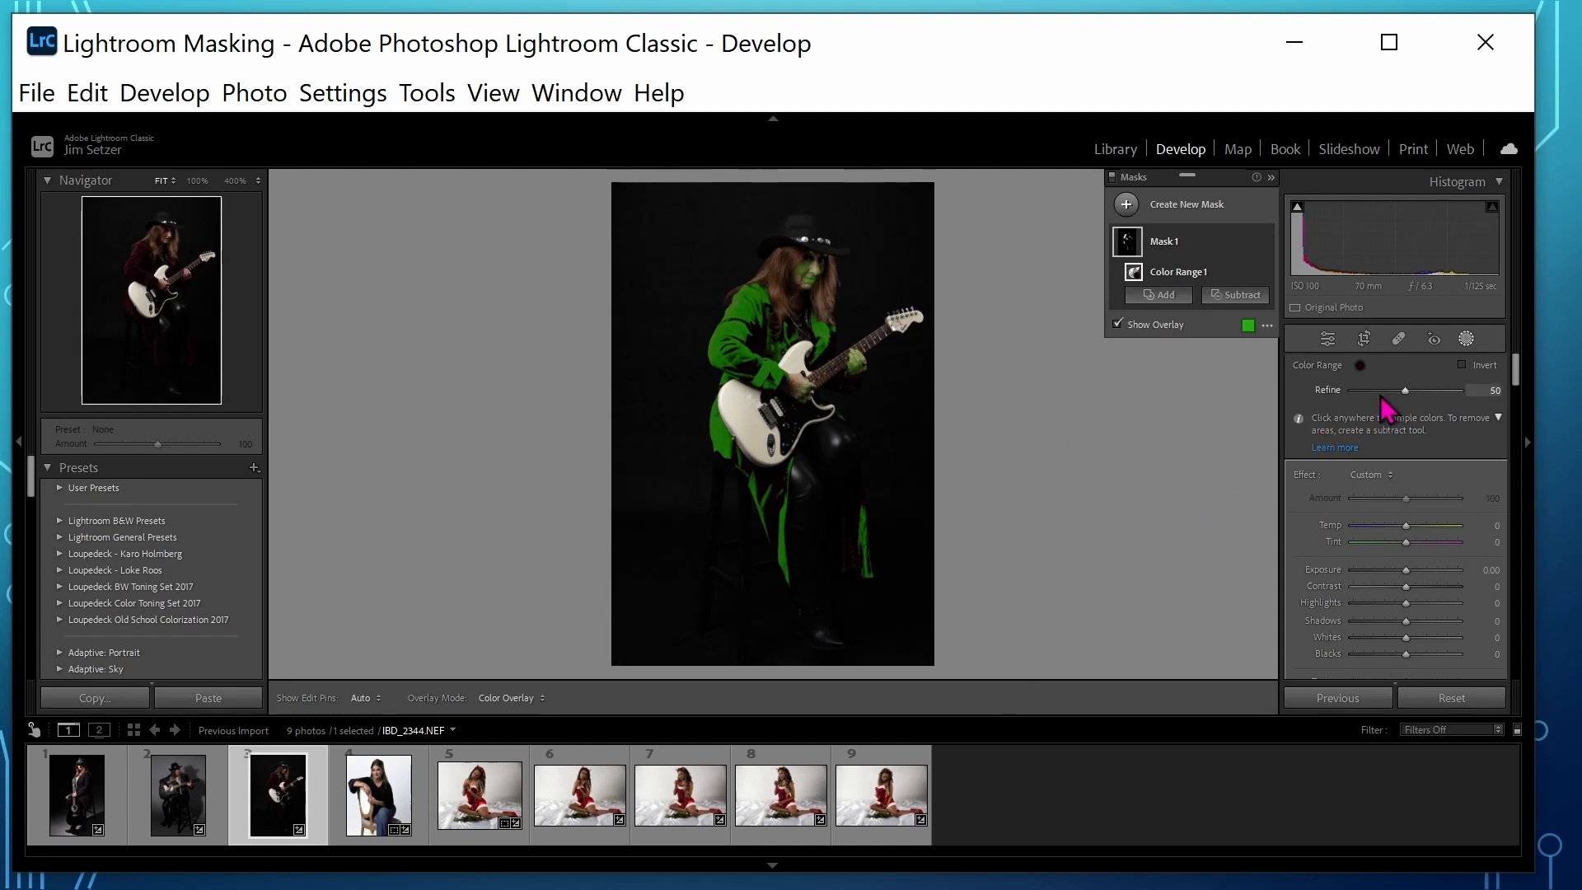
Step: Set the color range's Refine value to 76 and hide the mask overlay
left_click_drag(1406, 392, 1437, 410)
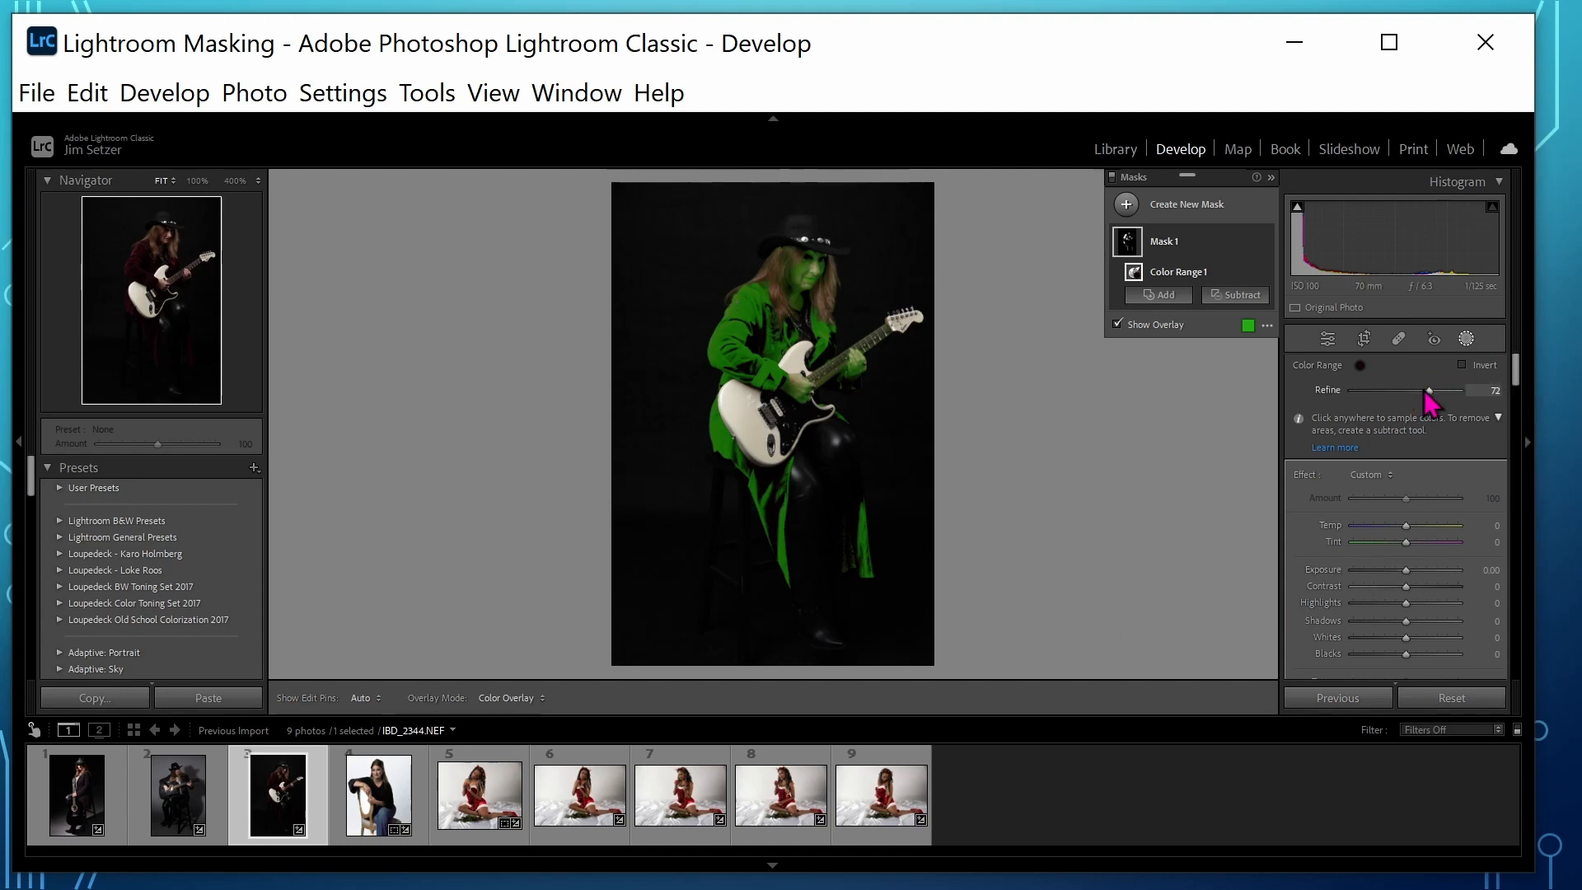
left_click_drag(1430, 394, 1431, 394)
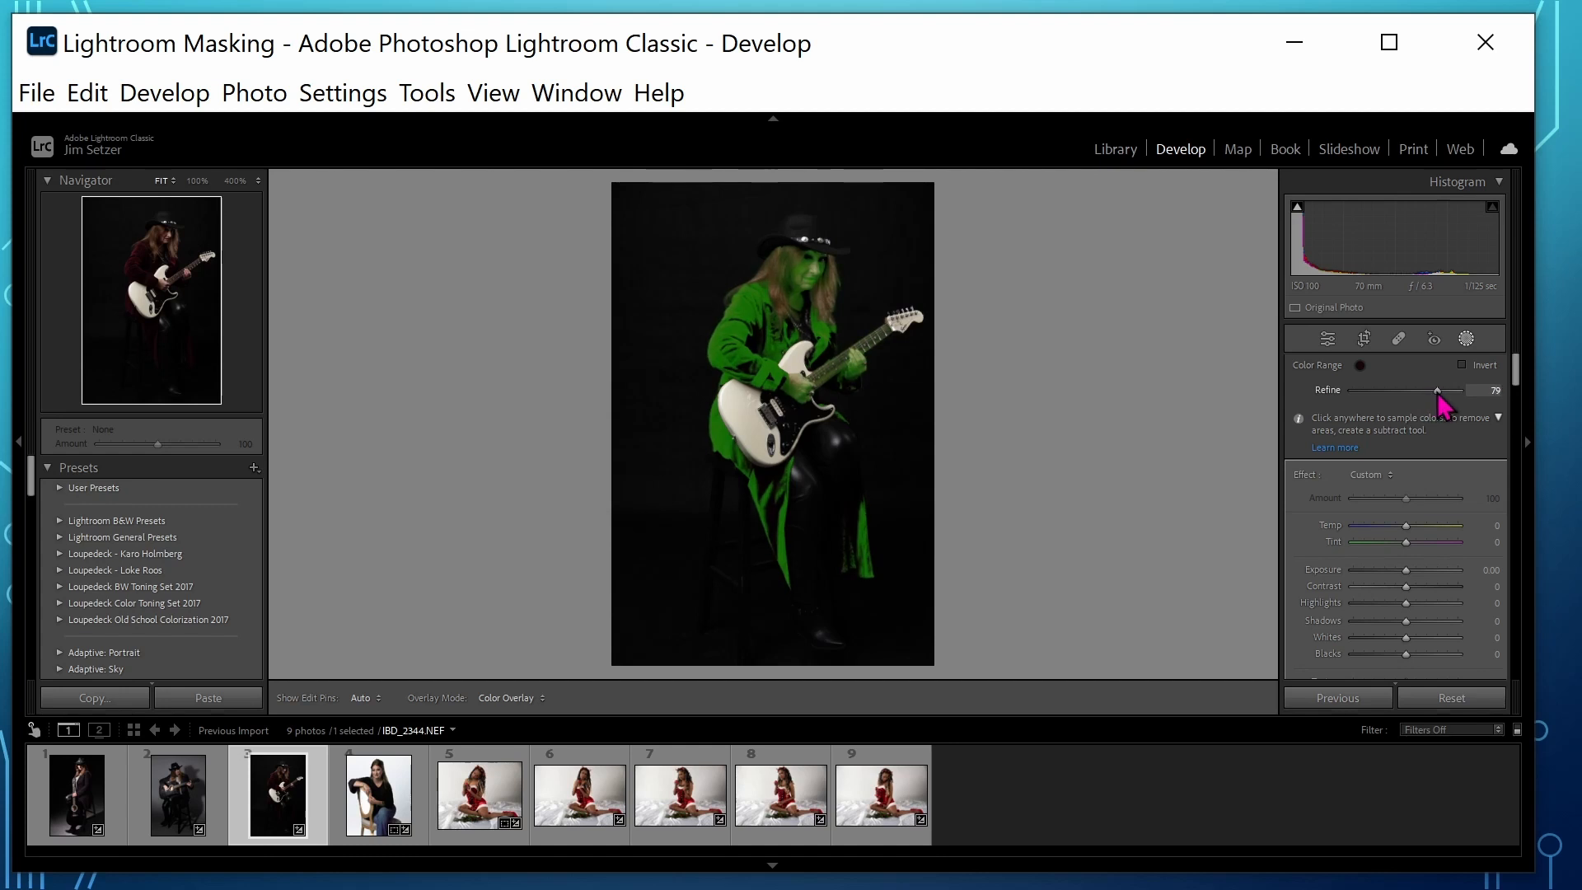
left_click_drag(1440, 397, 1438, 394)
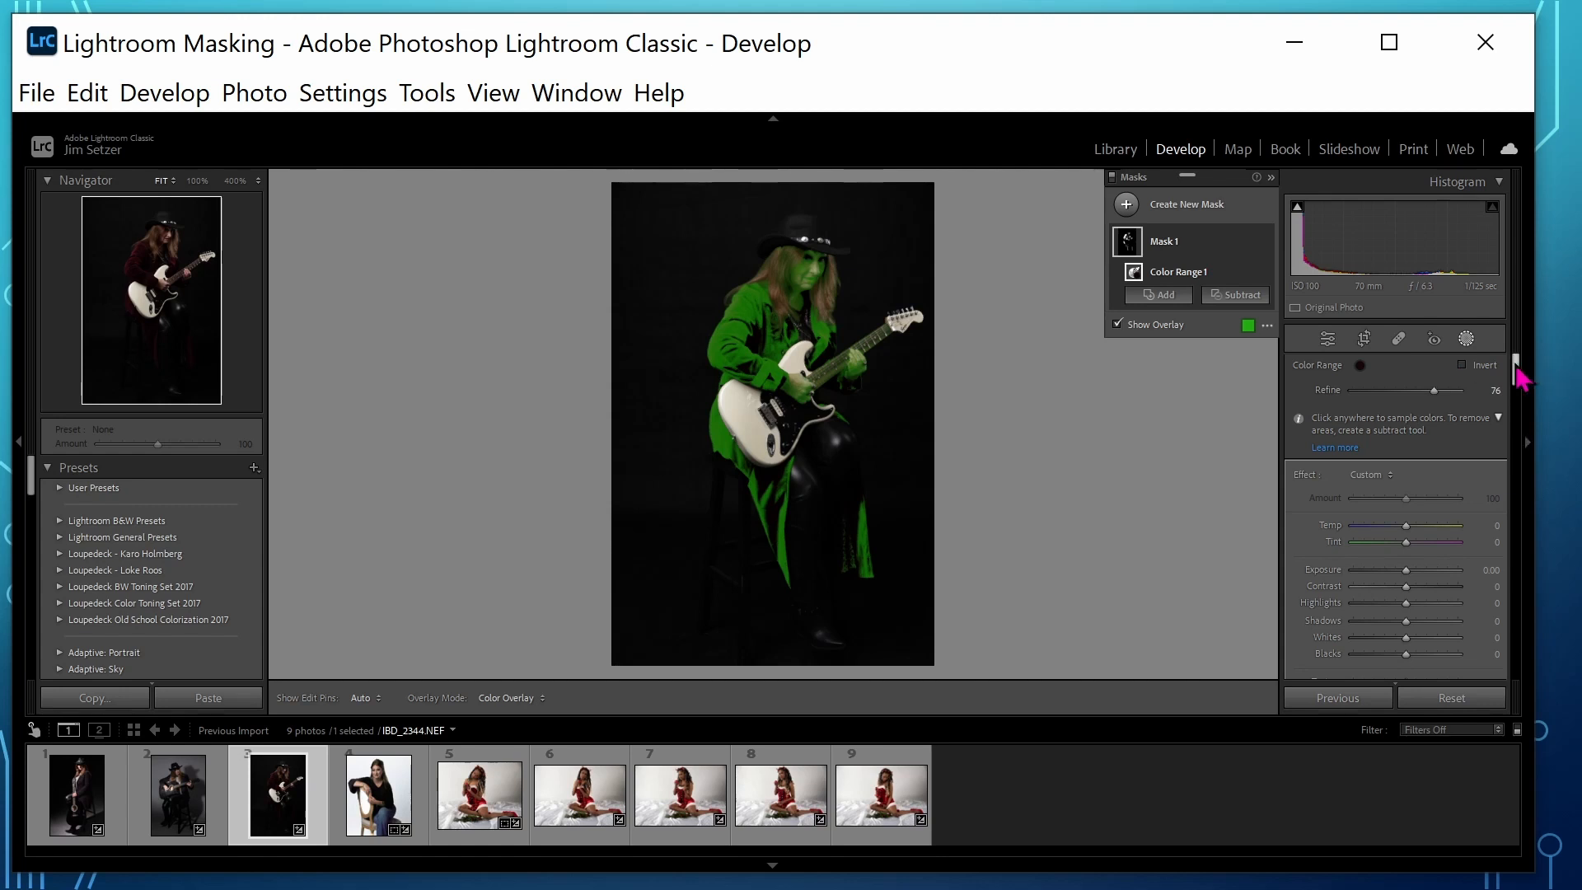
left_click_drag(1515, 367, 1523, 354)
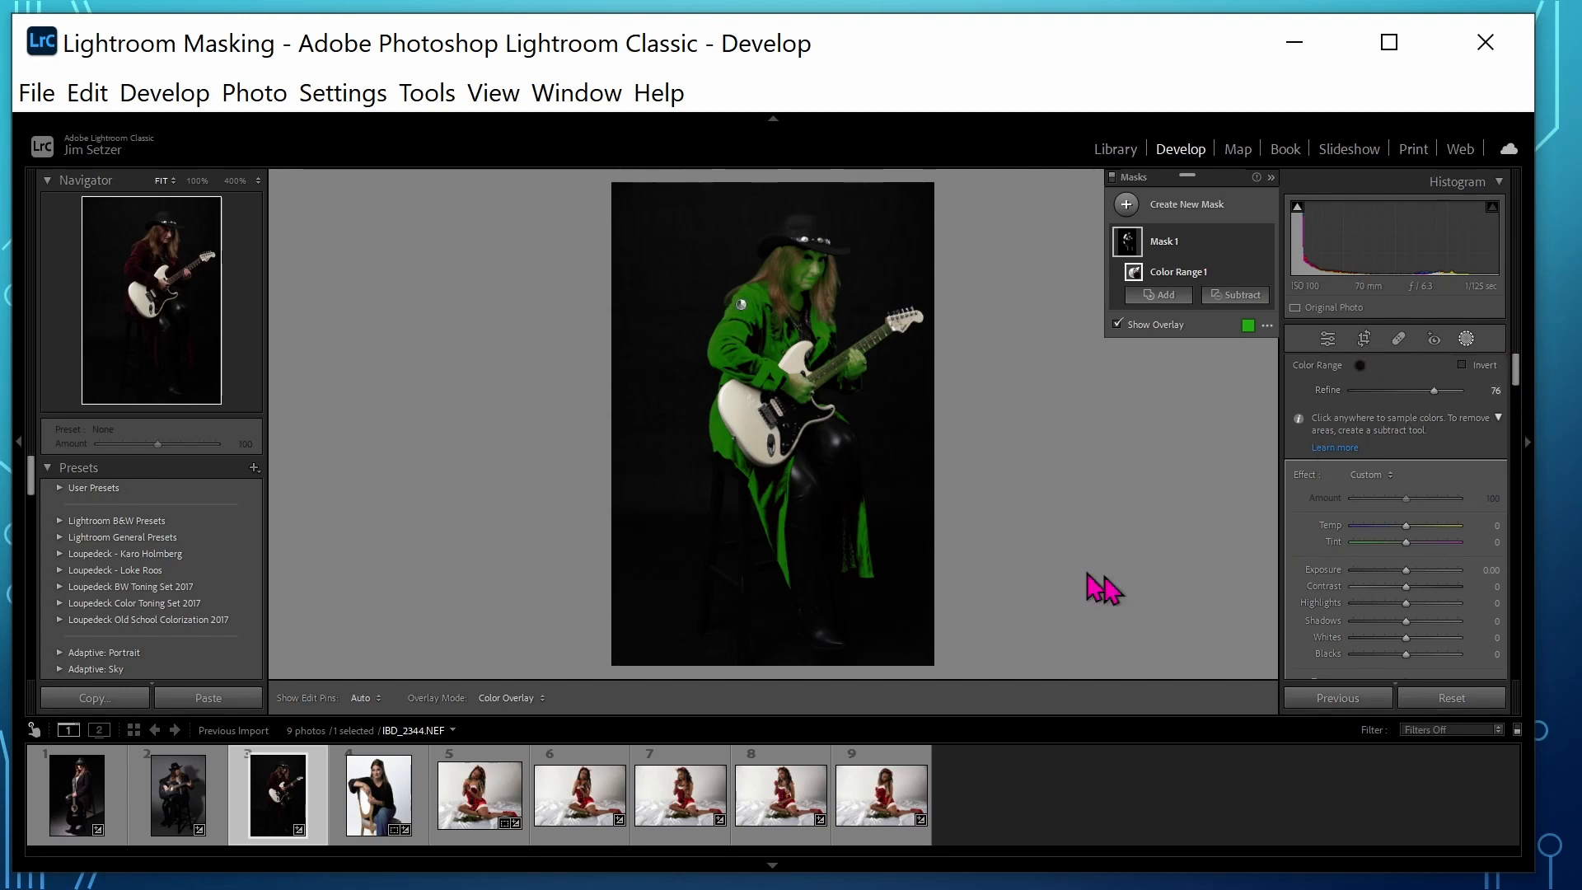
left_click_drag(1521, 370, 1521, 378)
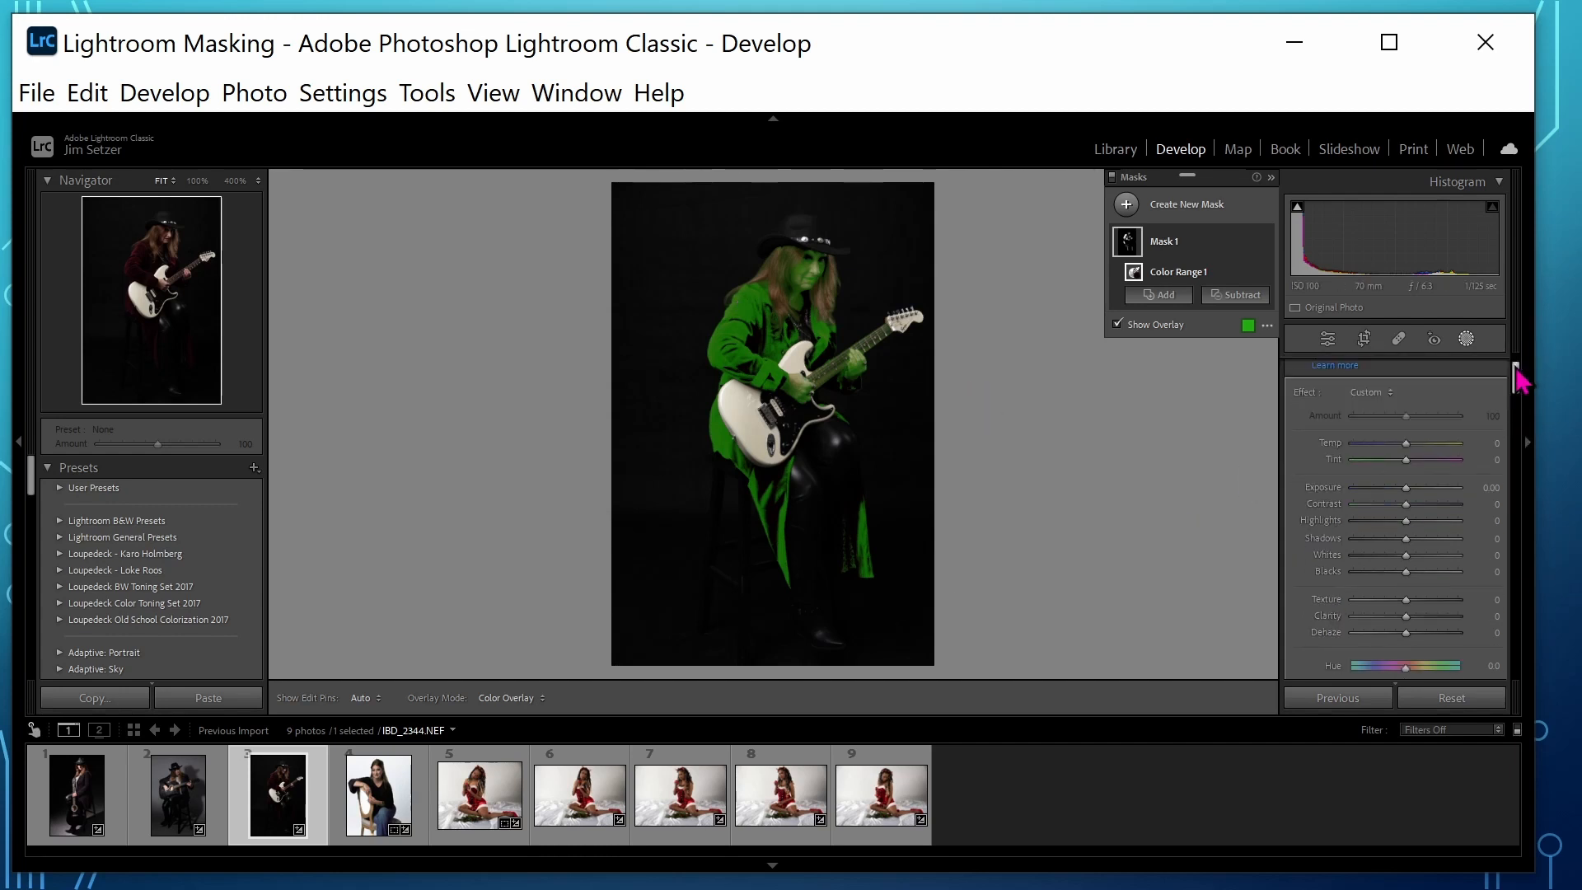
left_click(1117, 325)
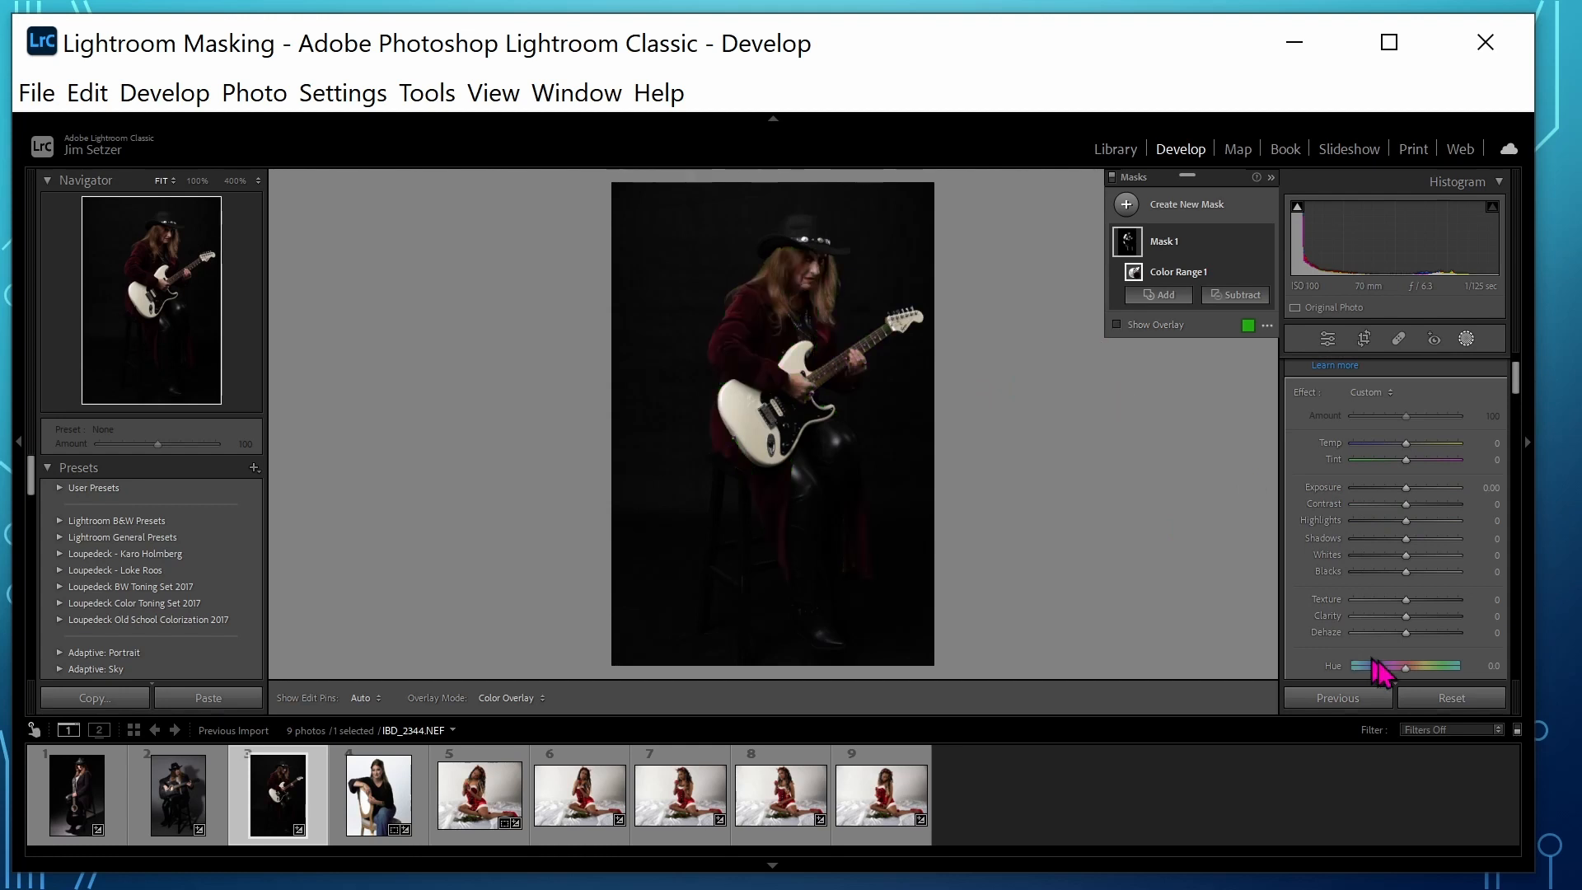
Step: Shift the Hue of the guitarist's red coat toward the low end of the range within its color range mask
scroll(1409, 666, "down", 3)
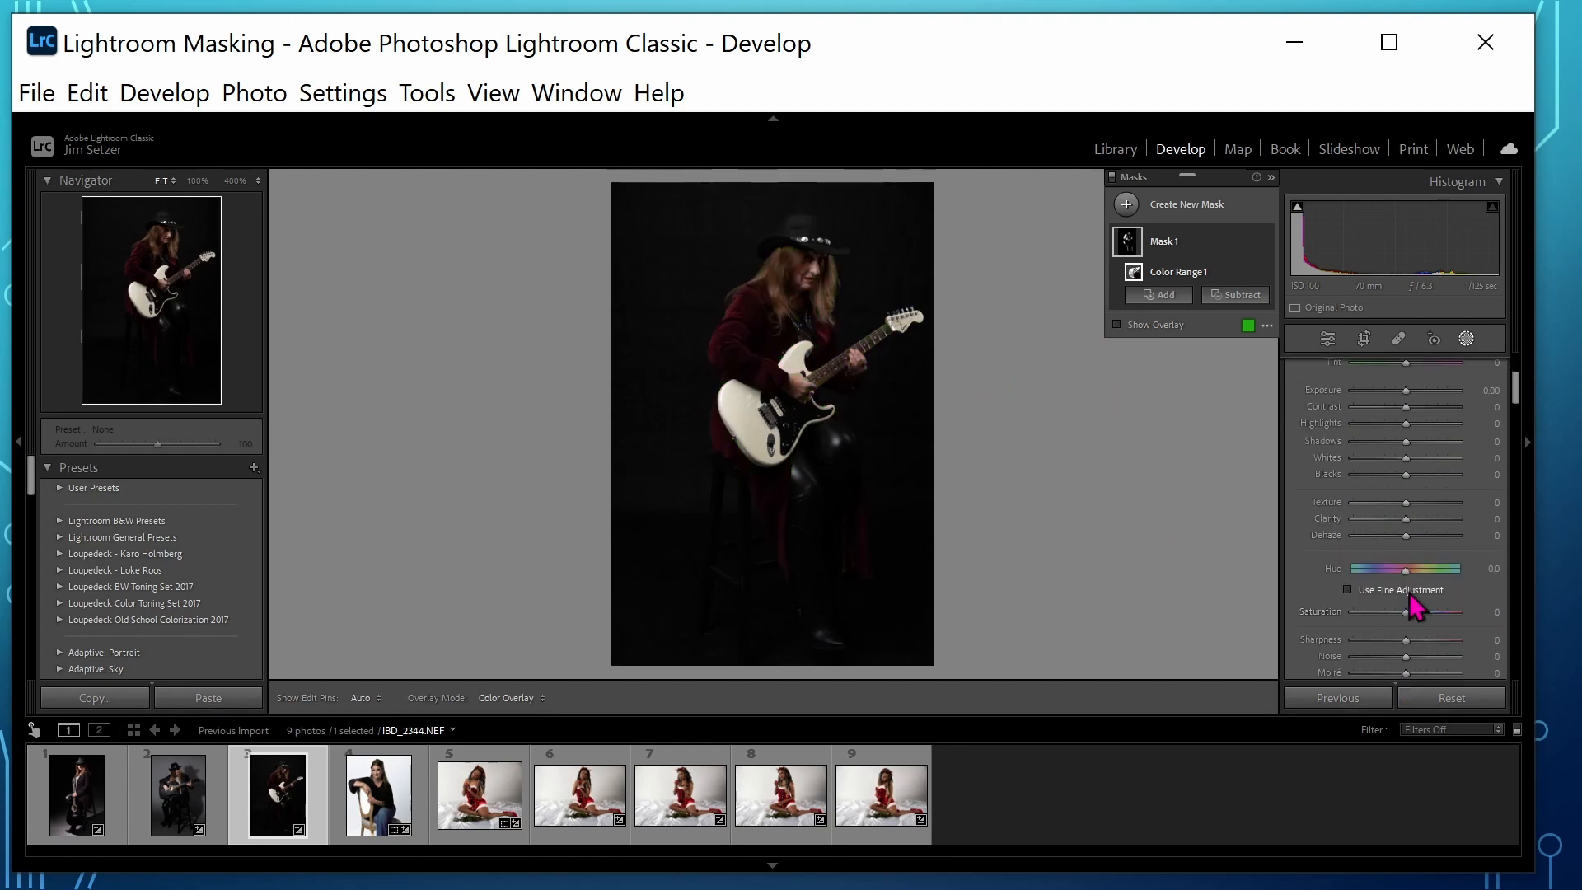
left_click_drag(1405, 574, 1296, 571)
Step: Switch to the photo IBD_2493.NEF and create a Luminance Range mask sampled from the backdrop, with its lower range limits at 42/66
key("Right")
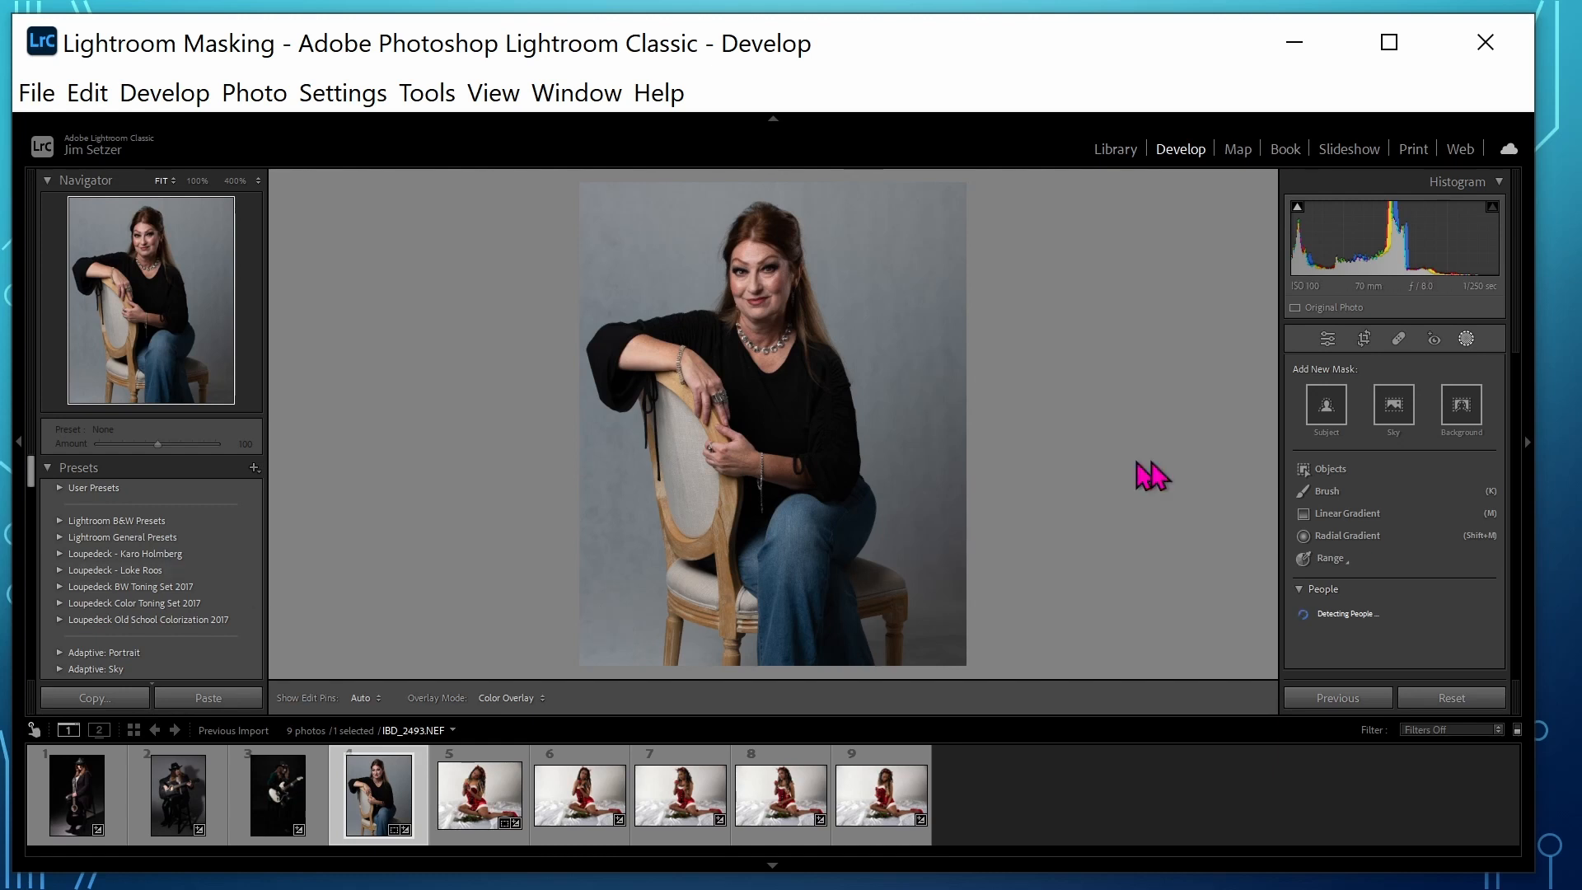
left_click(1326, 558)
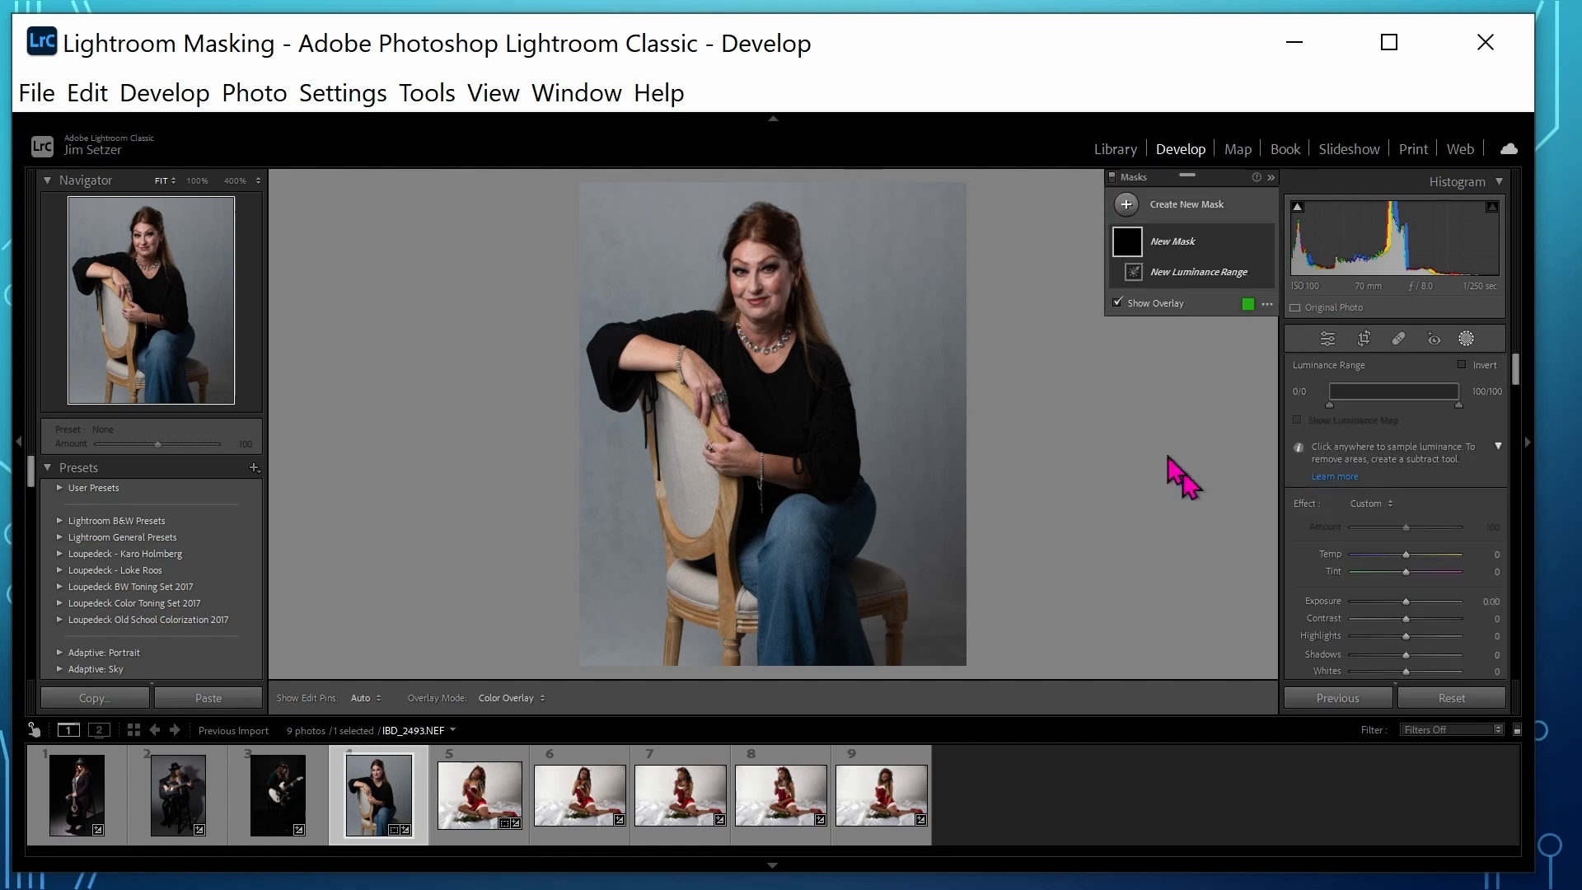
left_click(867, 246)
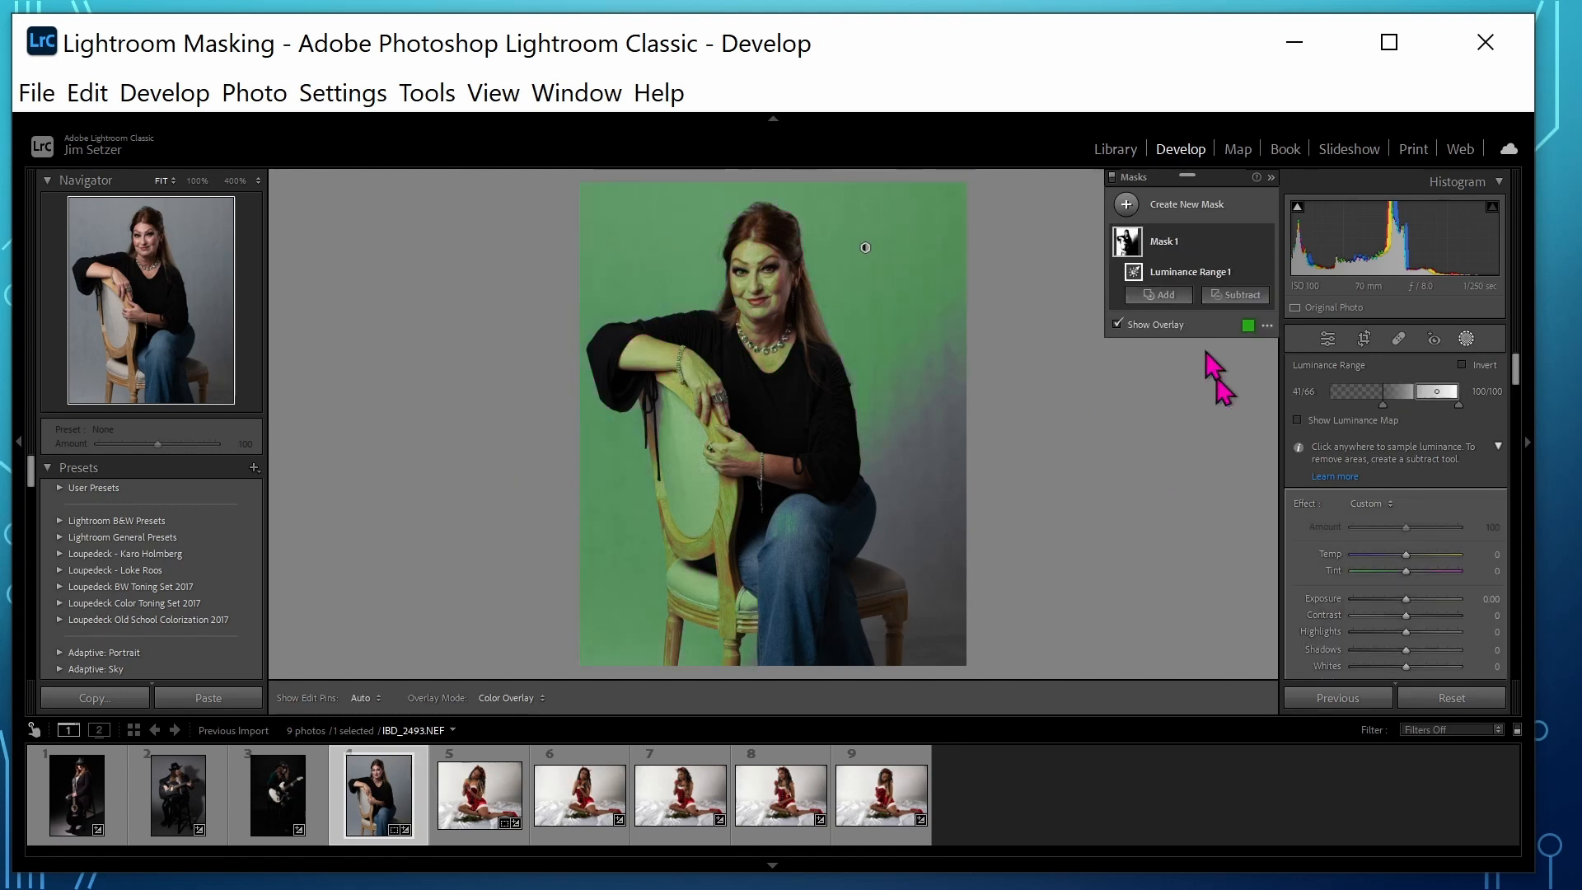
mouse_move(1382, 409)
left_mouse_down()
mouse_move(1458, 407)
mouse_move(1356, 405)
mouse_move(1384, 412)
left_mouse_up()
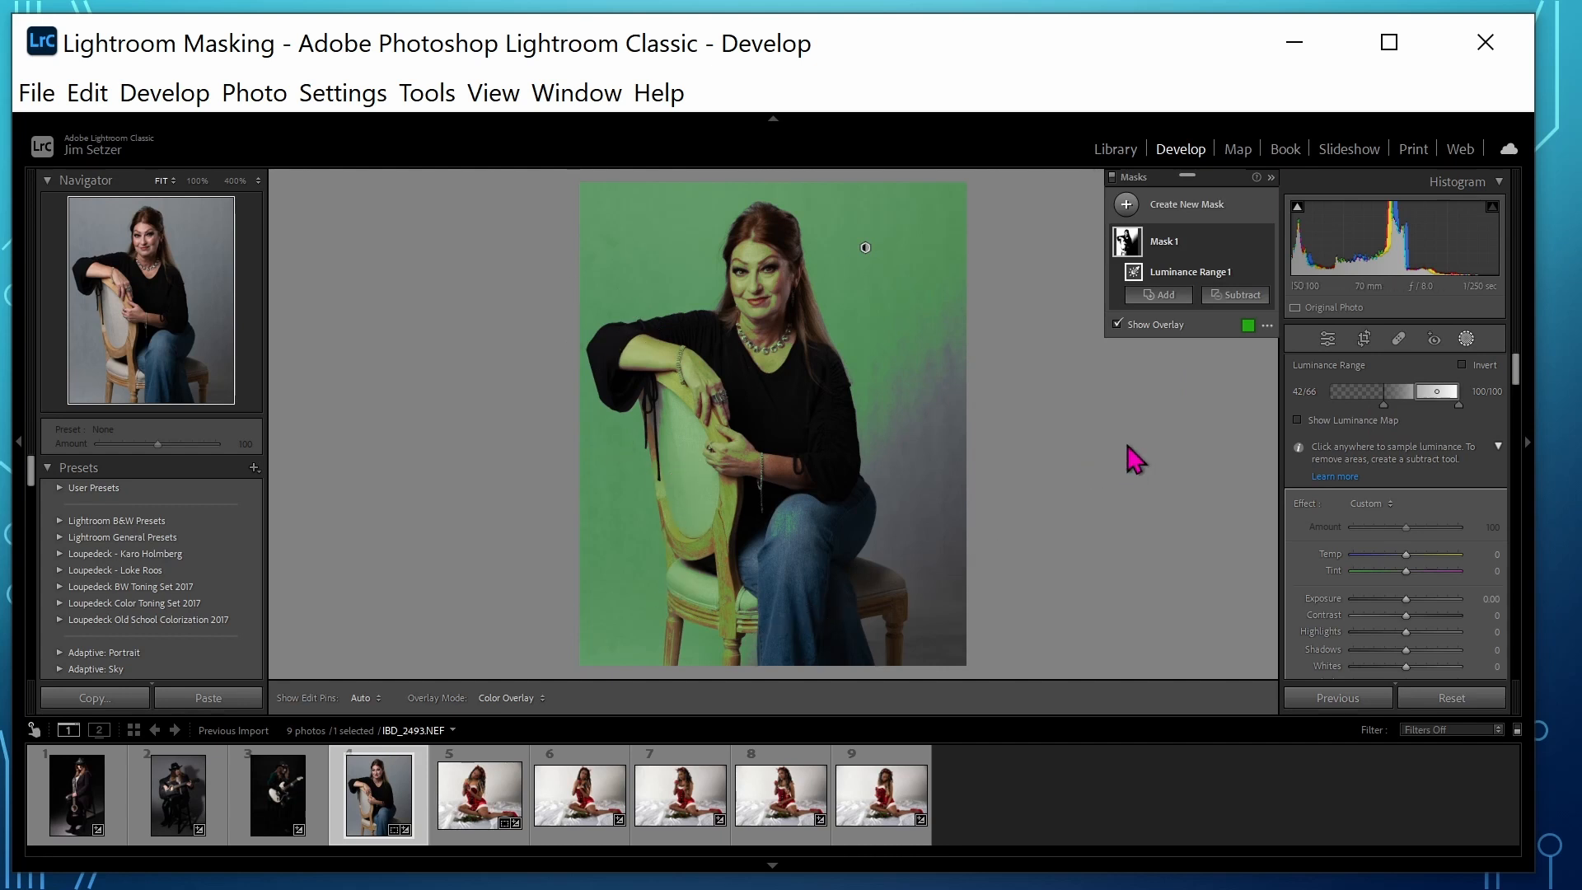
Step: Hide the mask overlay and set the luminance range mask's Exposure to 0.63
left_click(1118, 325)
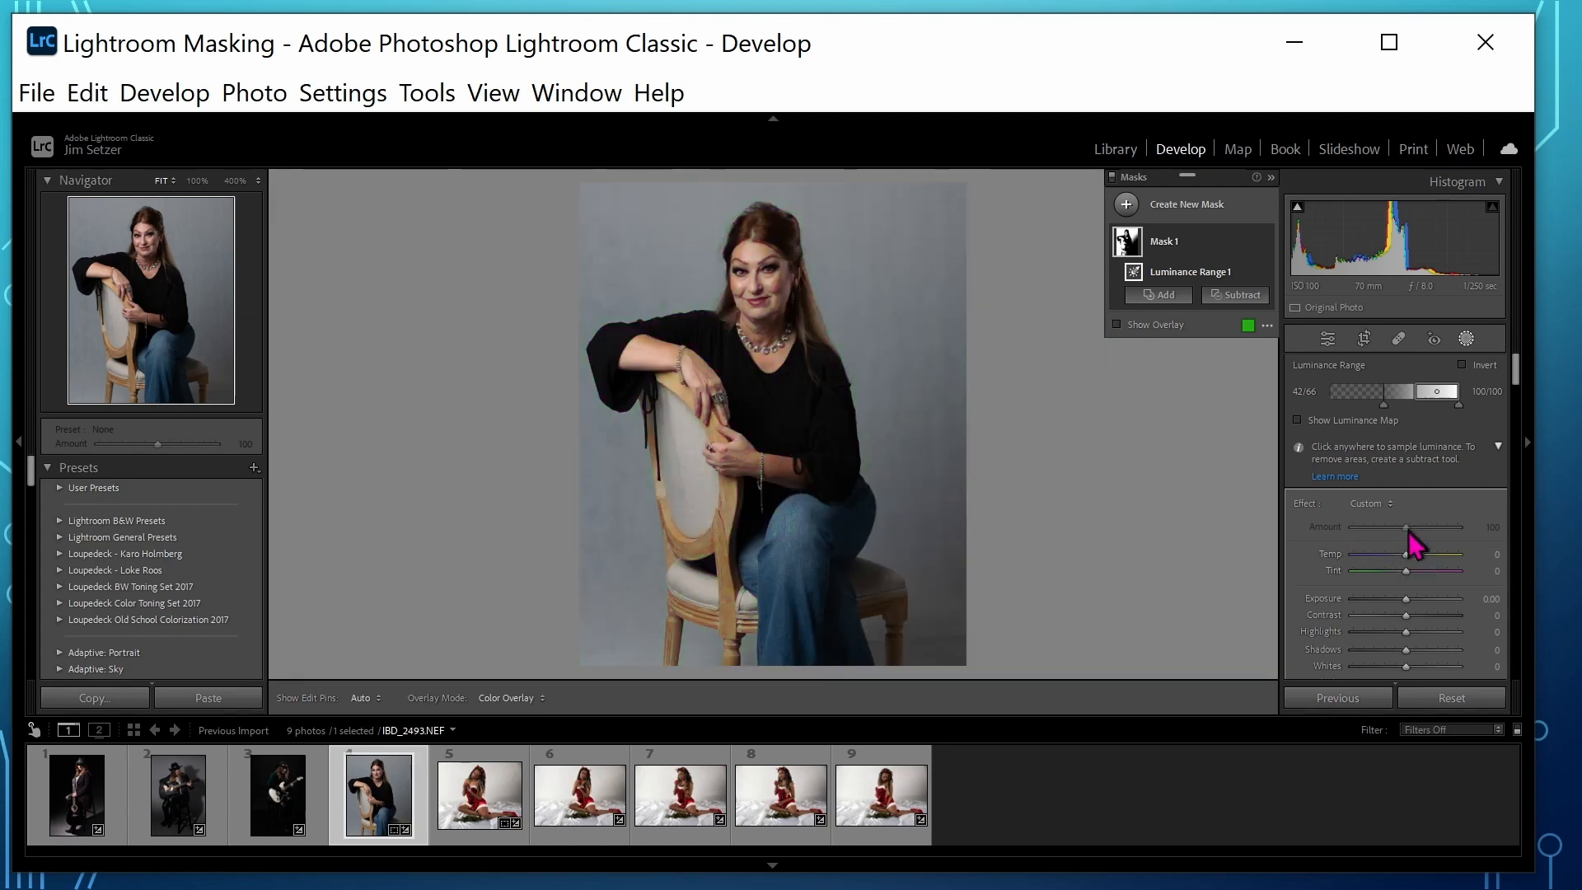
left_click_drag(1406, 600, 1417, 602)
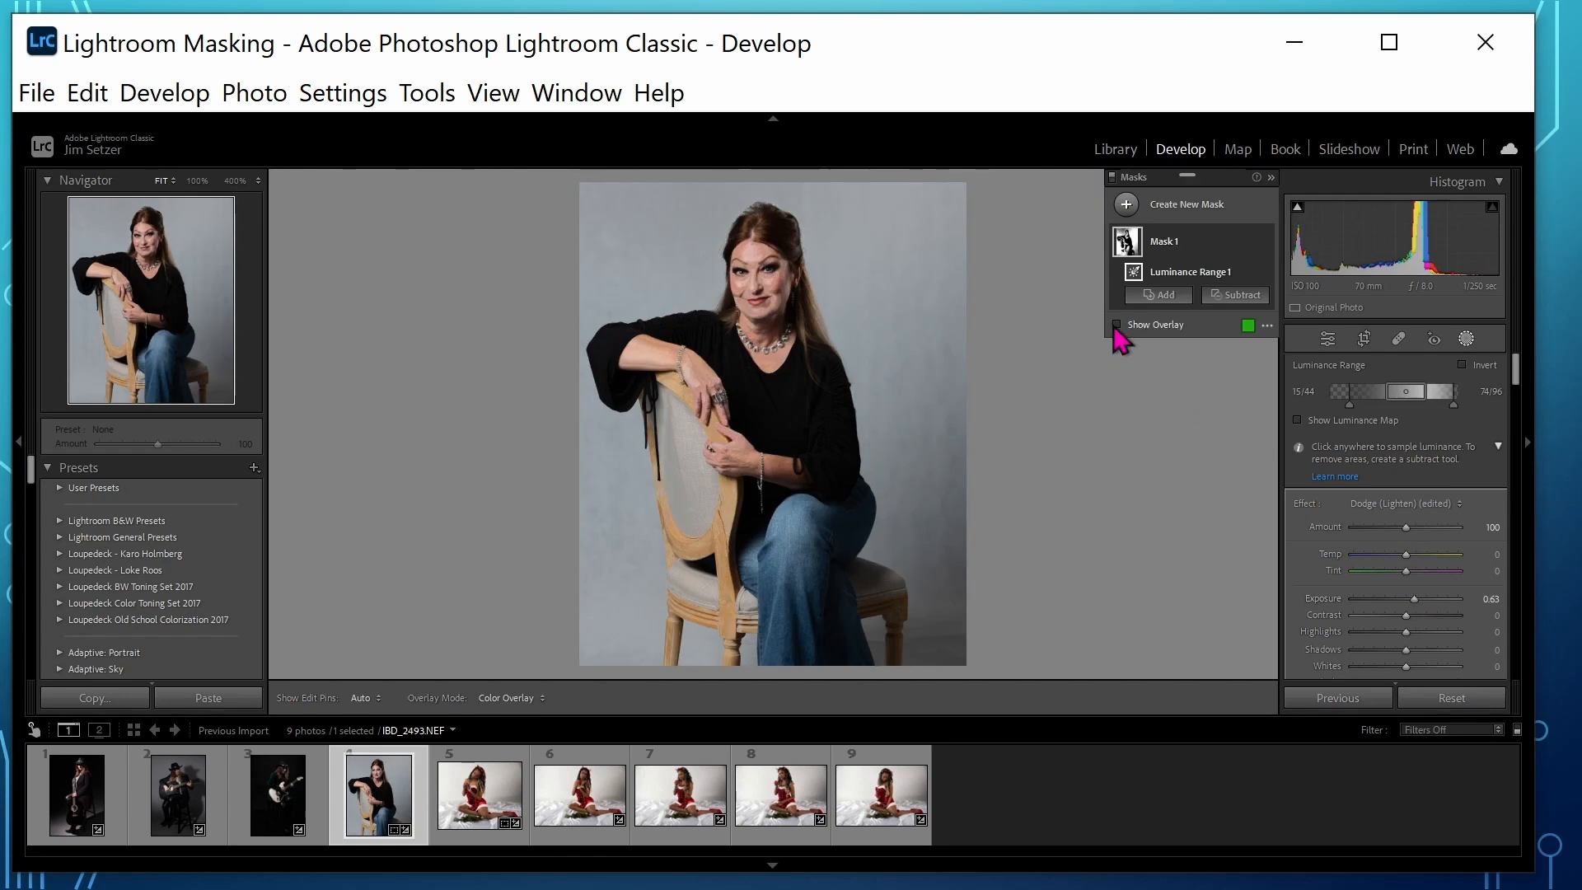
Step: Show the mask overlay and subtract the chair from the luminance mask by painting over it with the Objects selection brush
left_click(1117, 325)
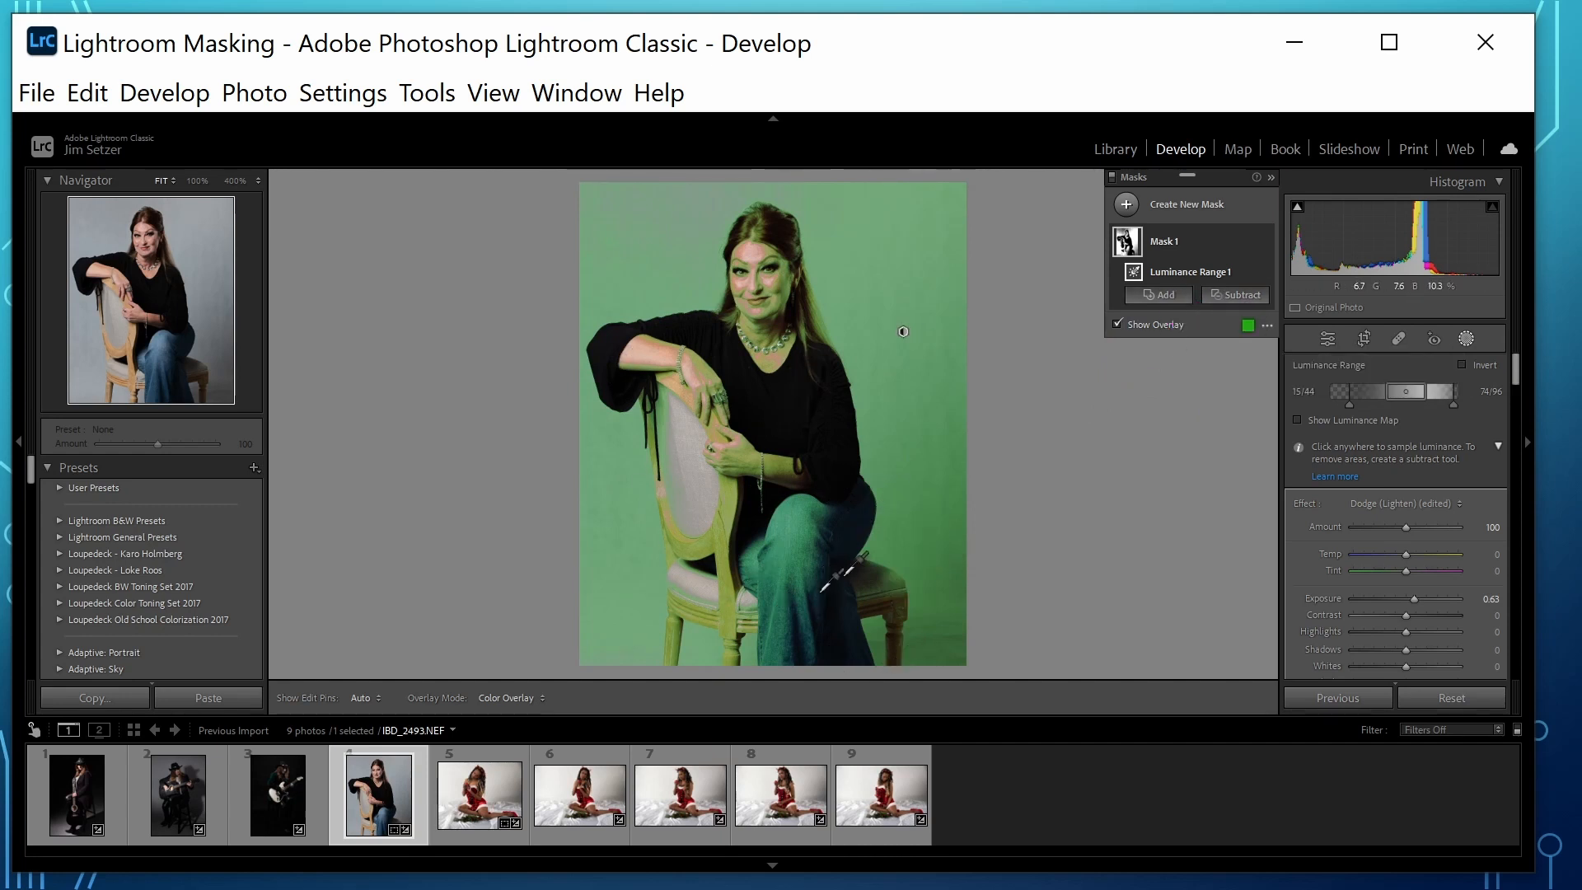
left_click(1236, 297)
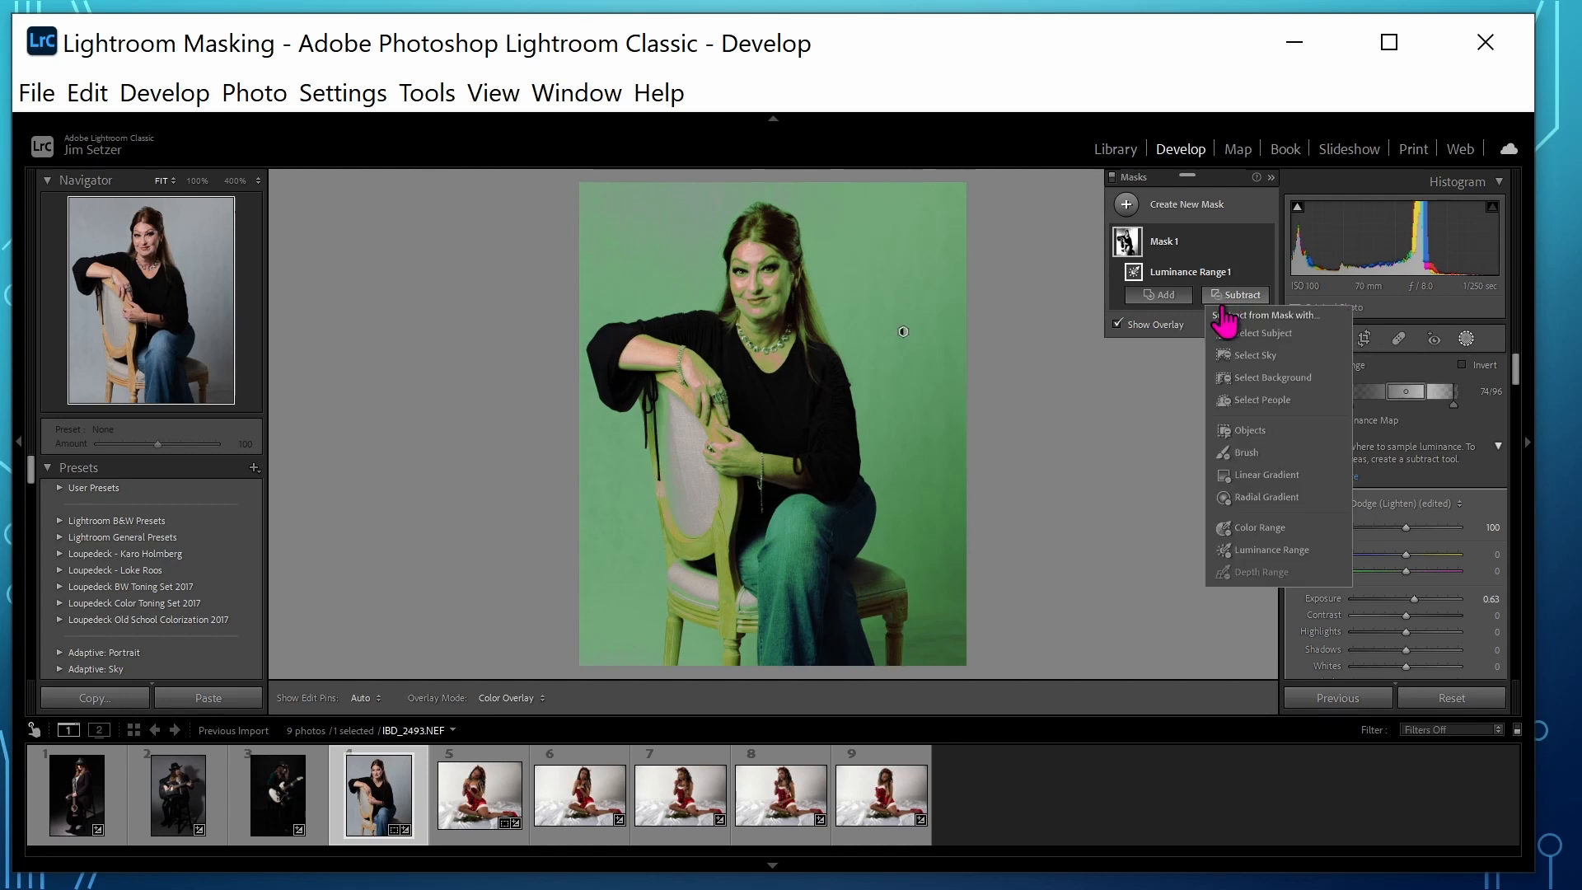
left_click(1250, 431)
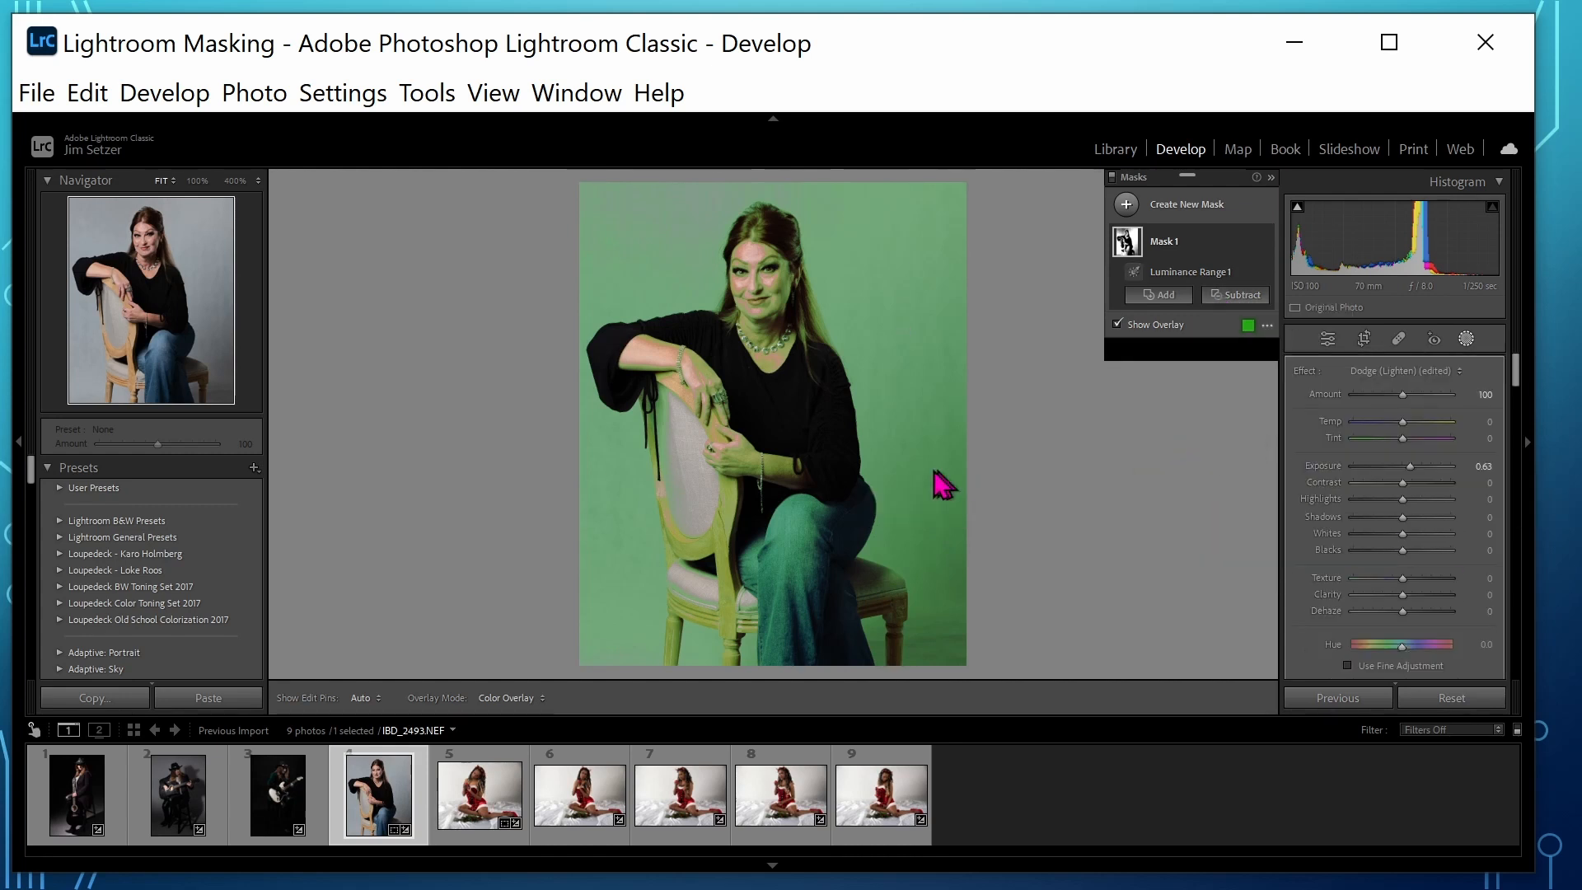
scroll(748, 427, "up", 1)
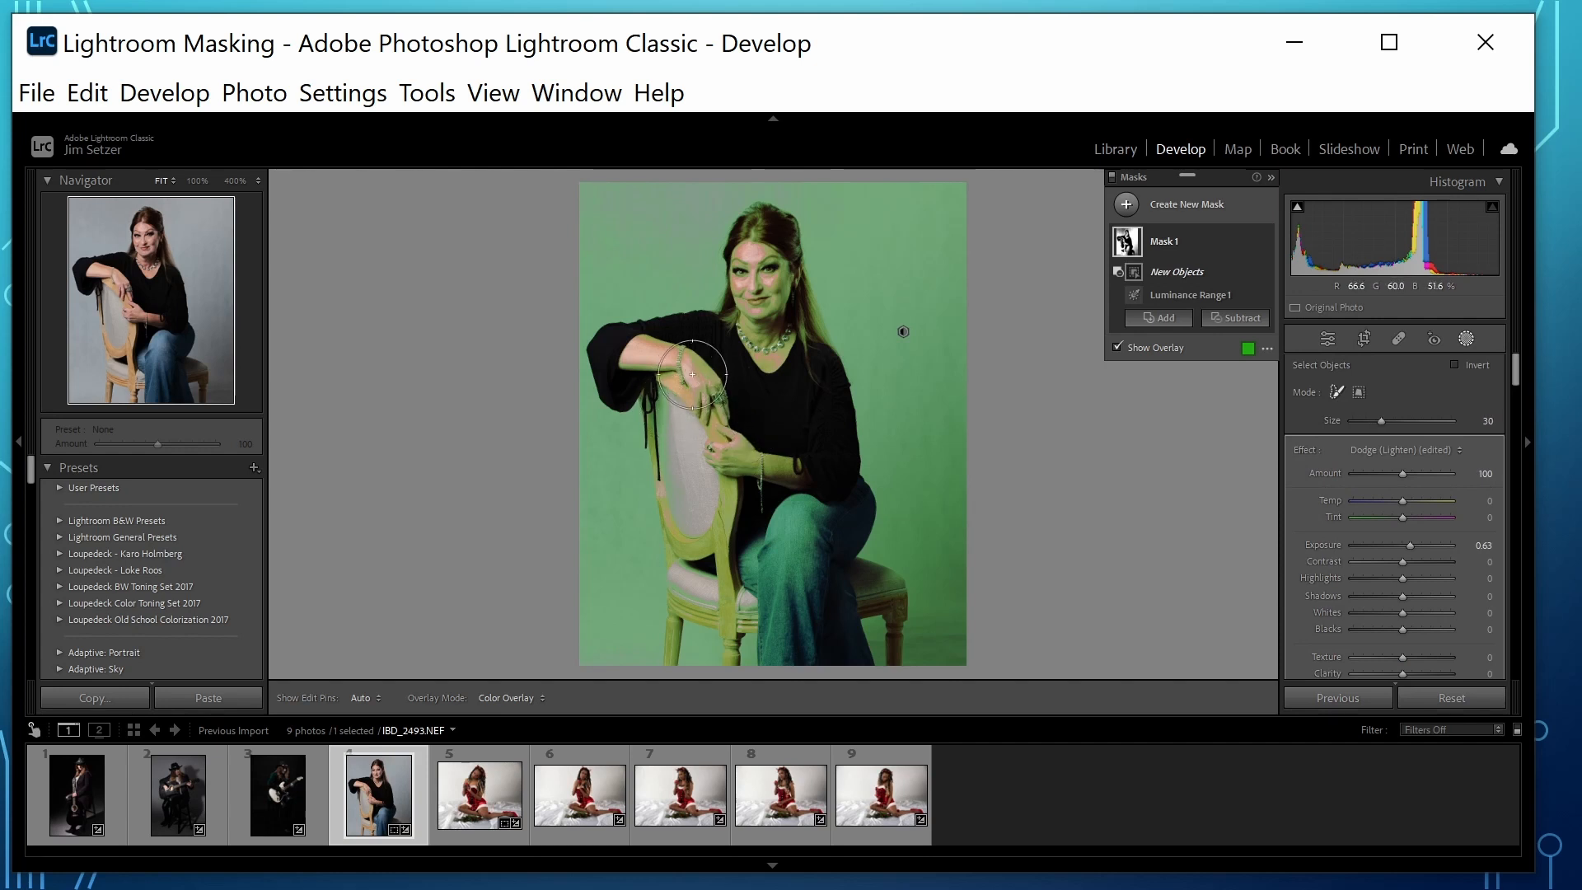
mouse_move(694, 375)
left_mouse_down()
mouse_move(735, 464)
mouse_move(786, 484)
mouse_move(737, 506)
mouse_move(720, 538)
mouse_move(684, 534)
mouse_move(758, 576)
mouse_move(684, 578)
mouse_move(653, 655)
left_mouse_up()
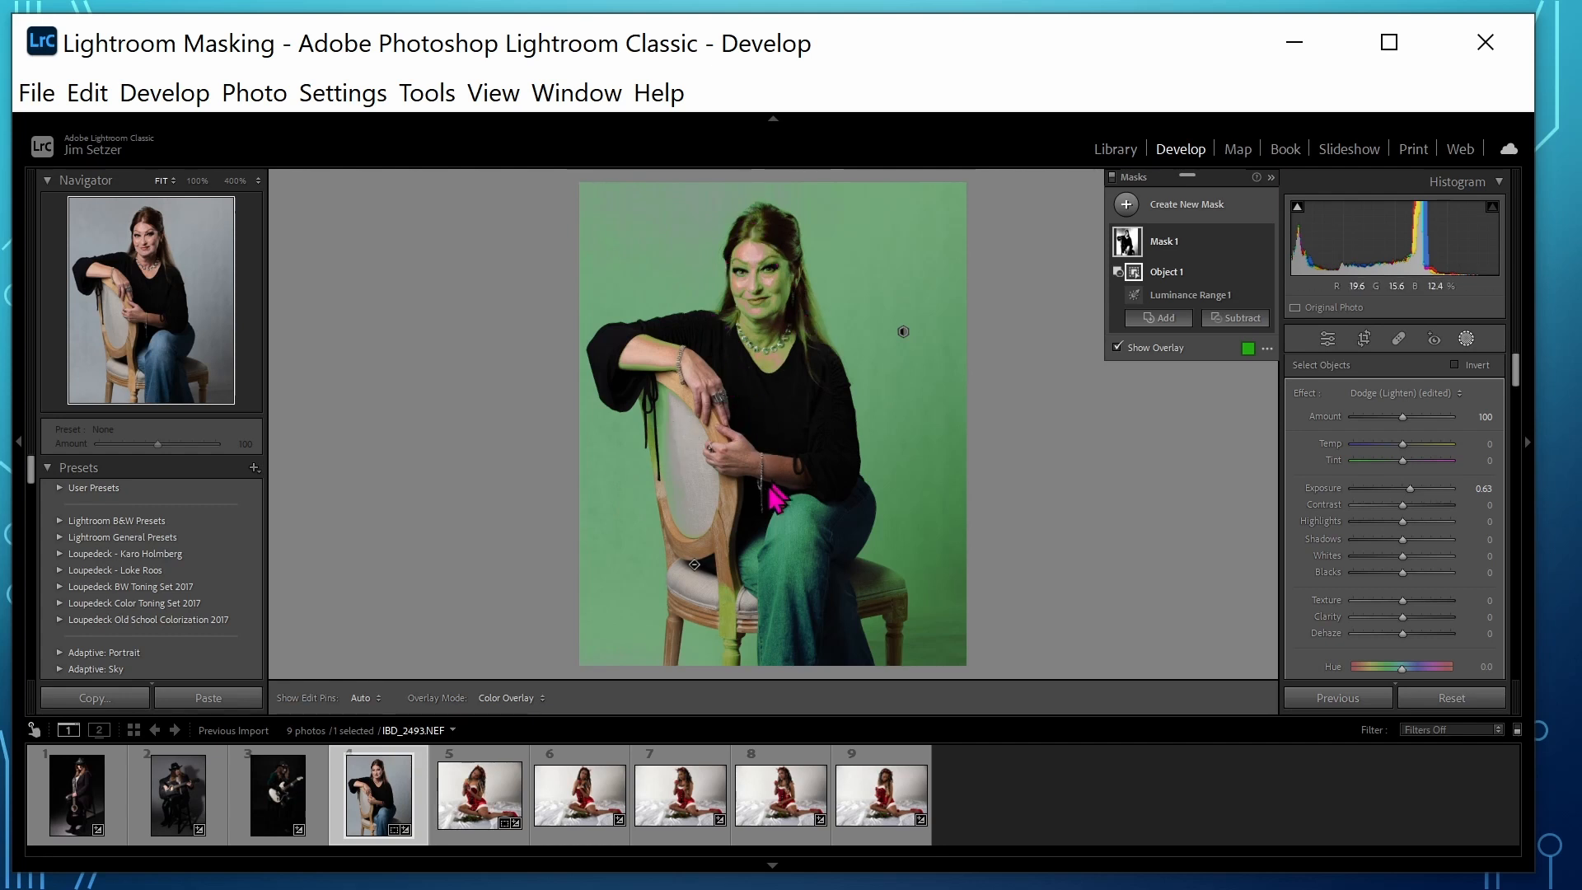
Step: Switch to the photo IBD_3319.NEF and create separate people masks for Person 1's Face Skin, Body Skin and Hair
left_click(482, 786)
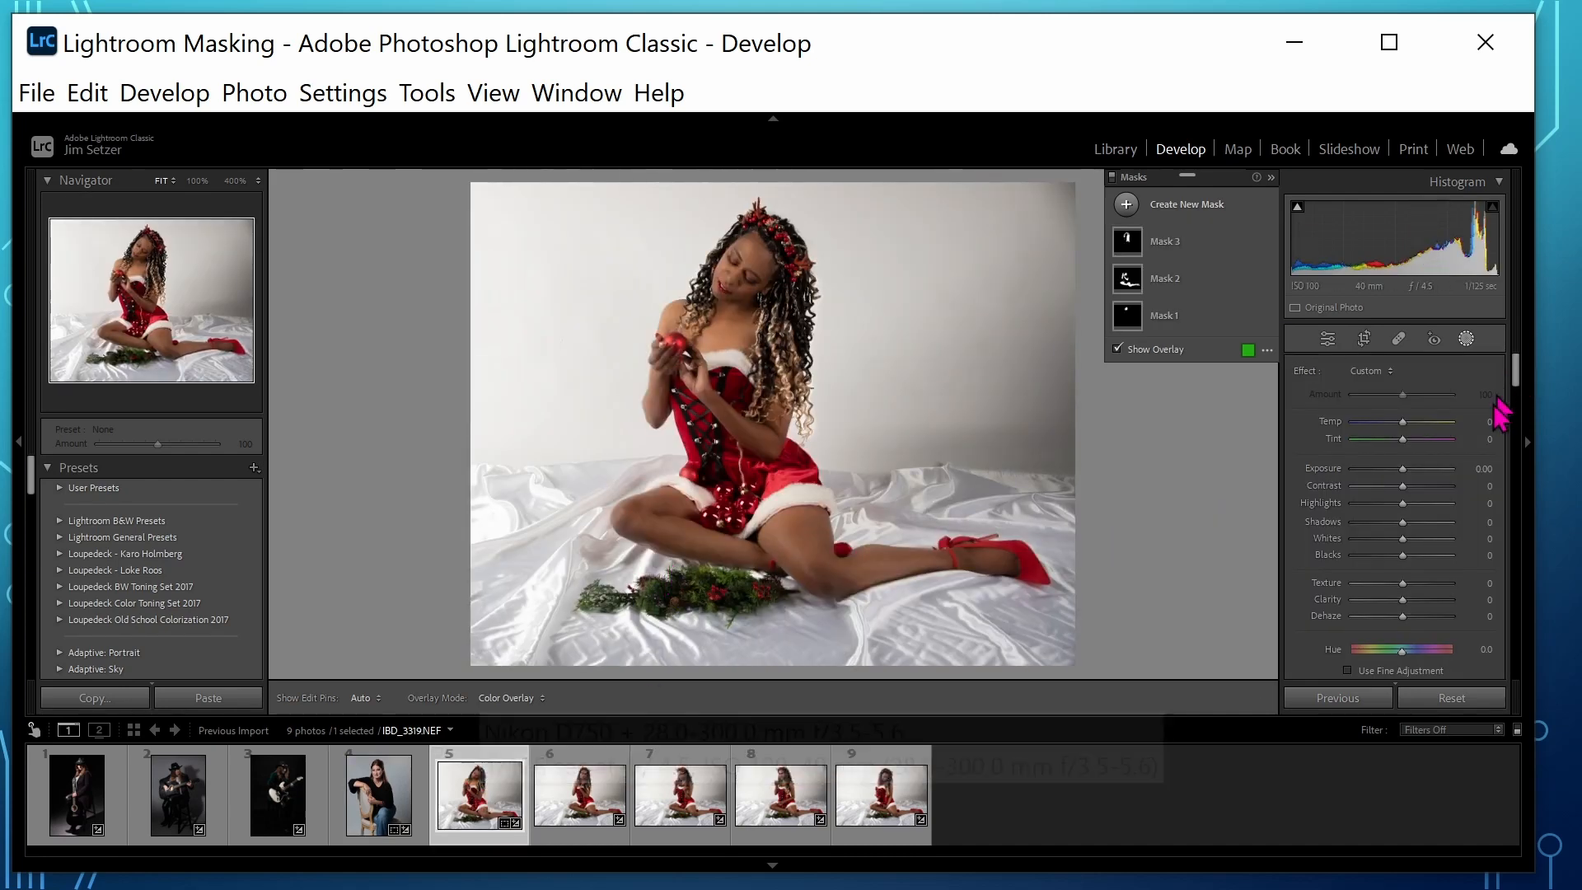
scroll(1402, 466, "down", 2)
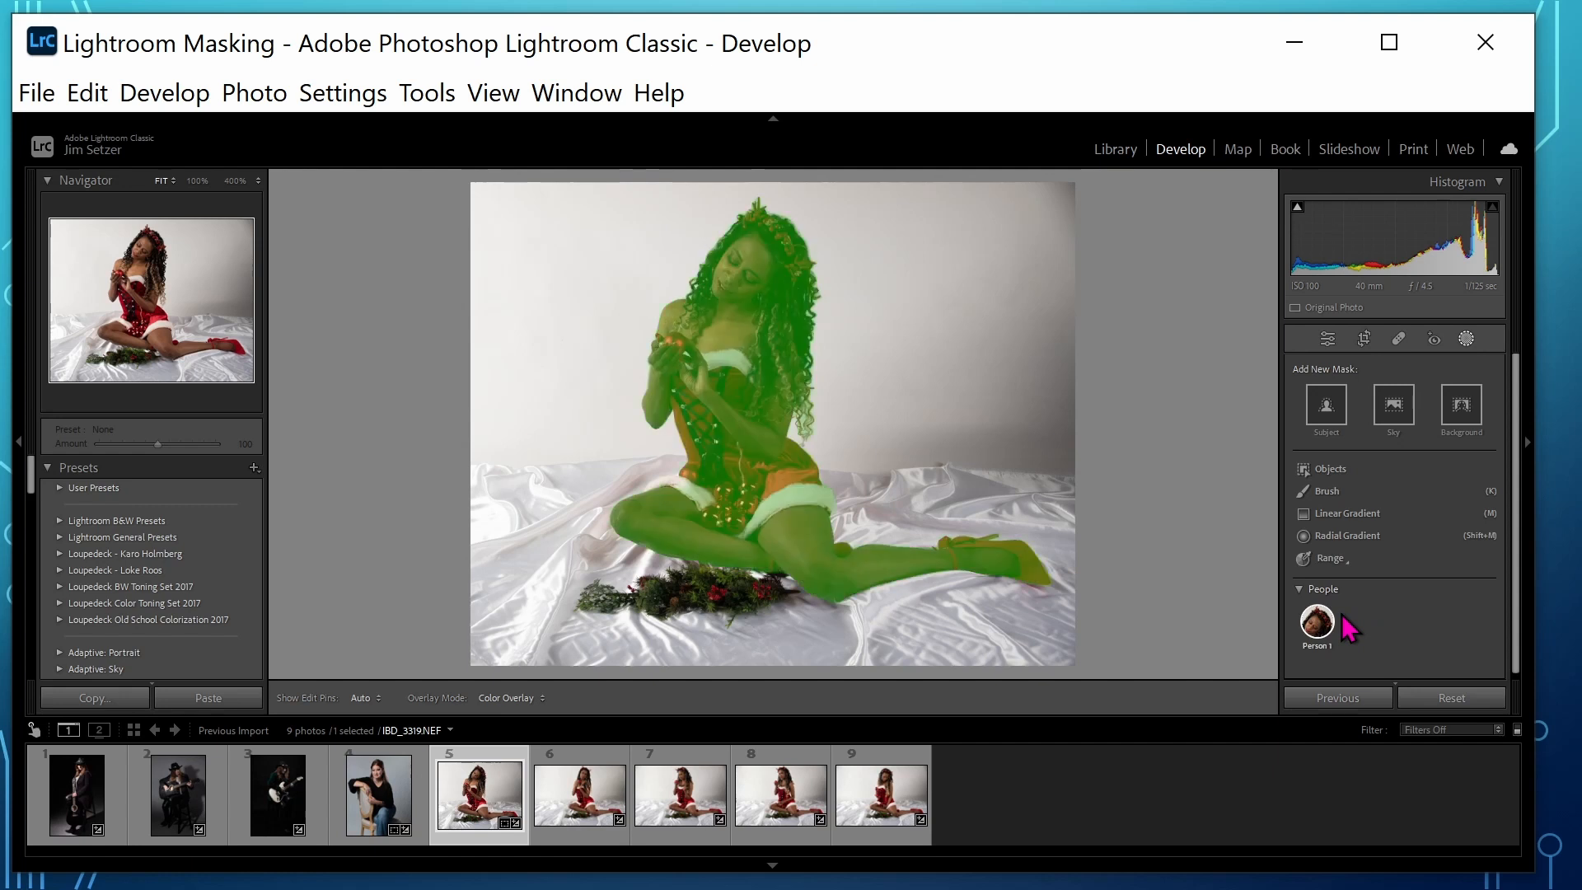
left_click(1323, 629)
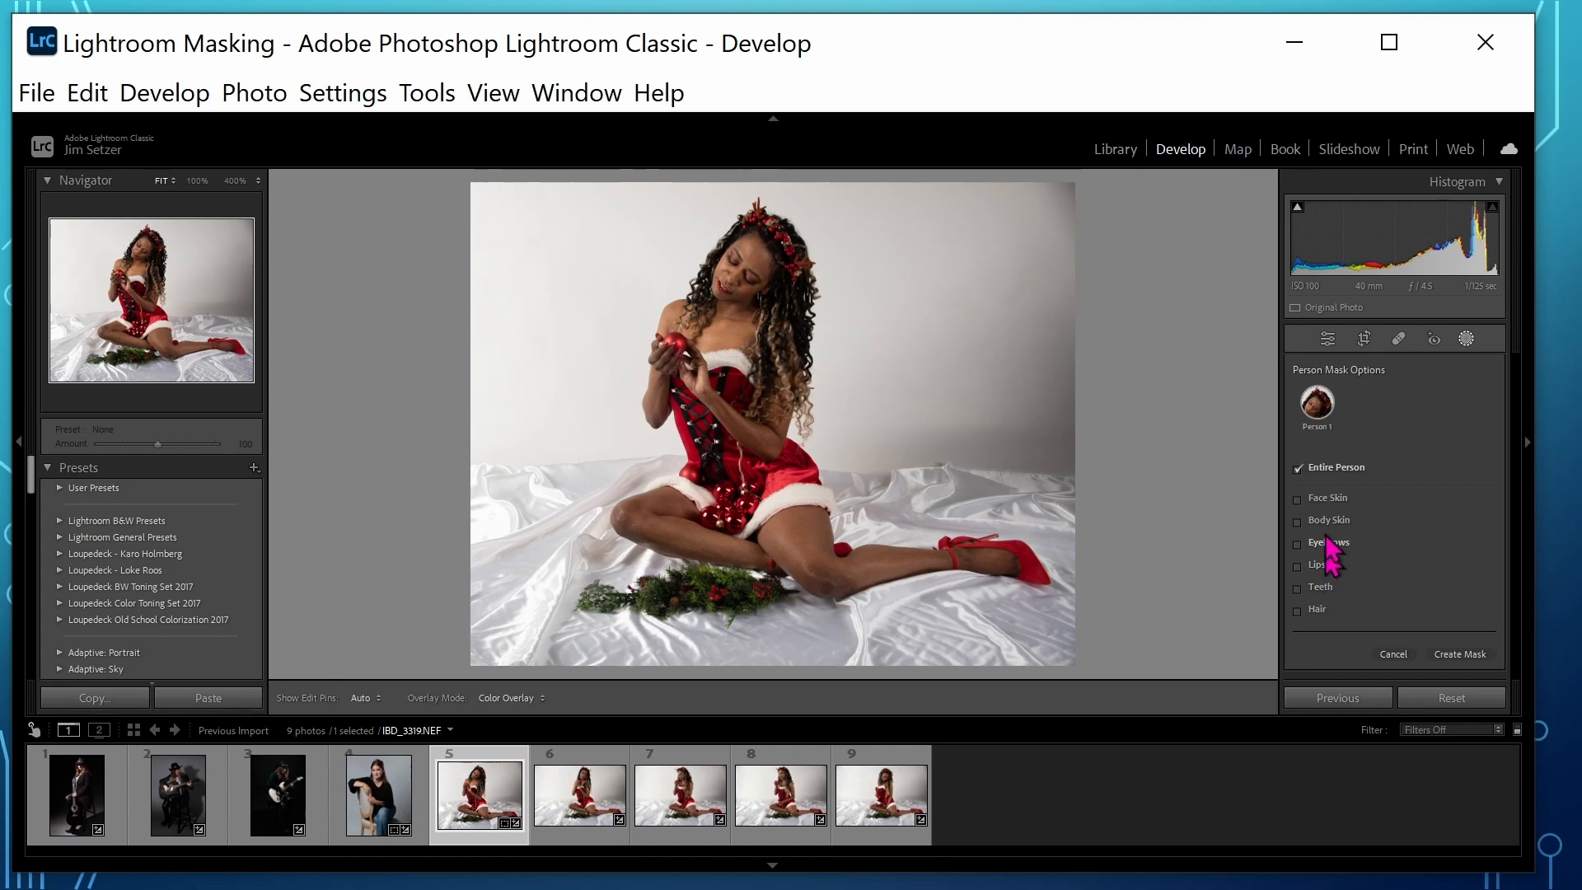
mouse_move(1319, 402)
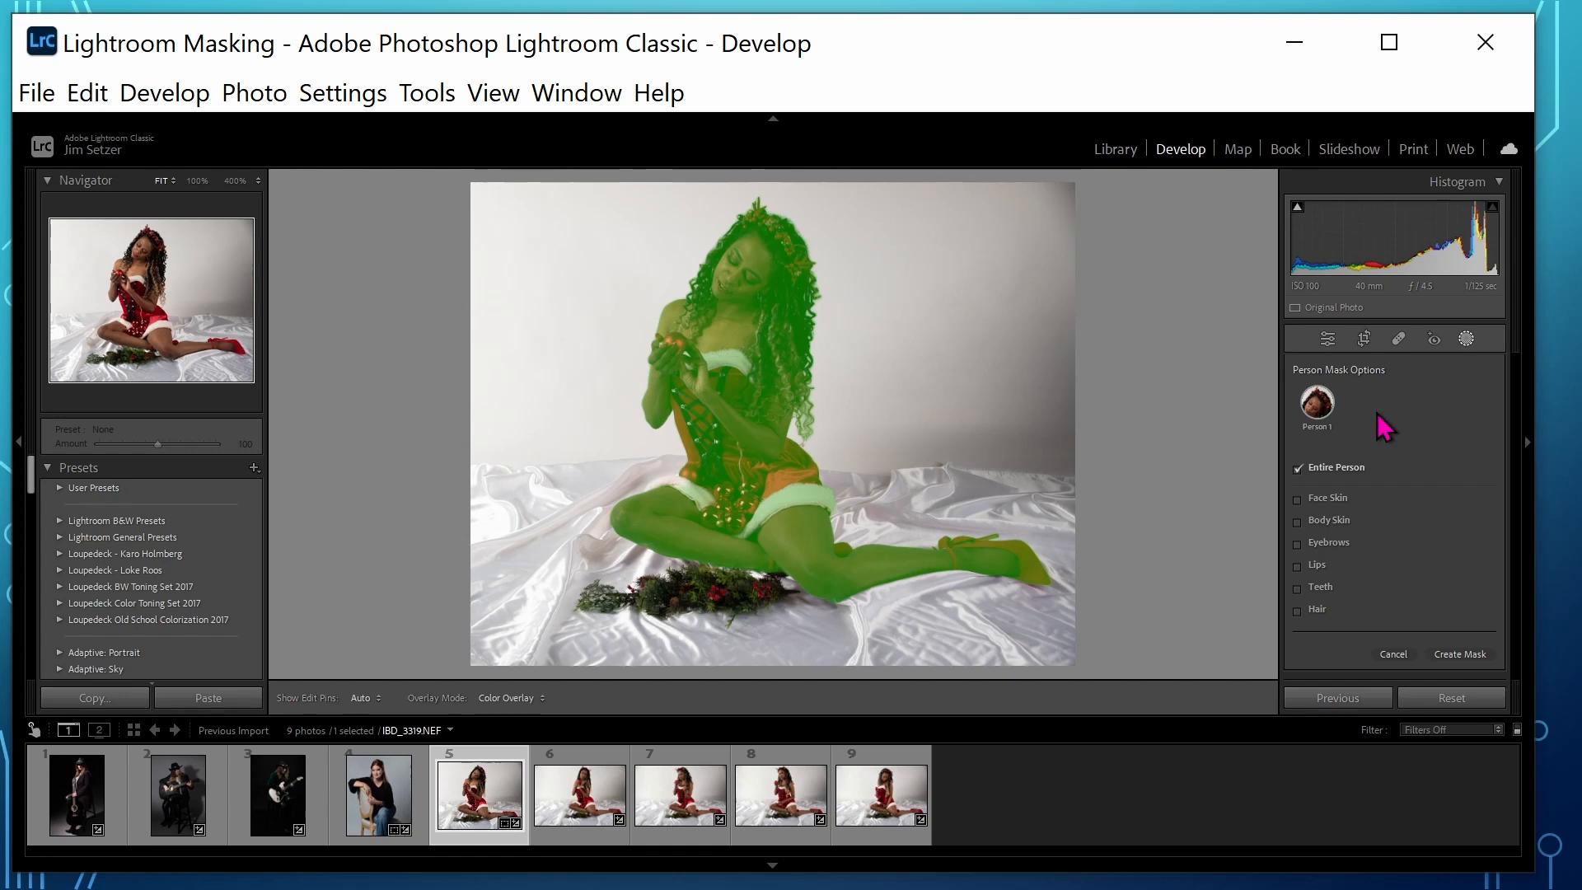
left_click(1297, 499)
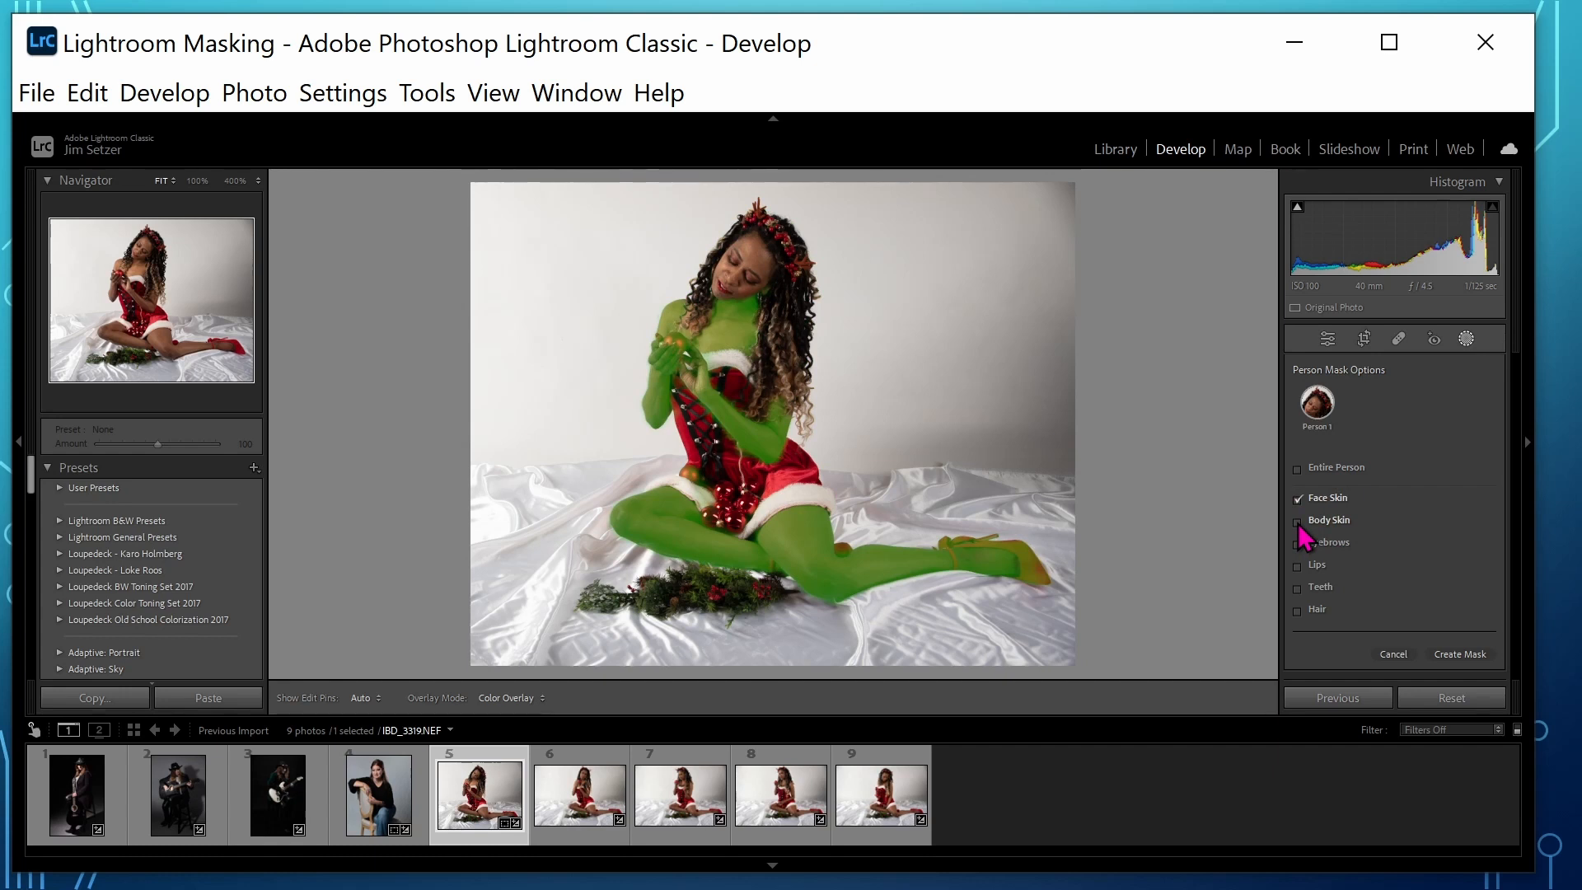
left_click(1298, 523)
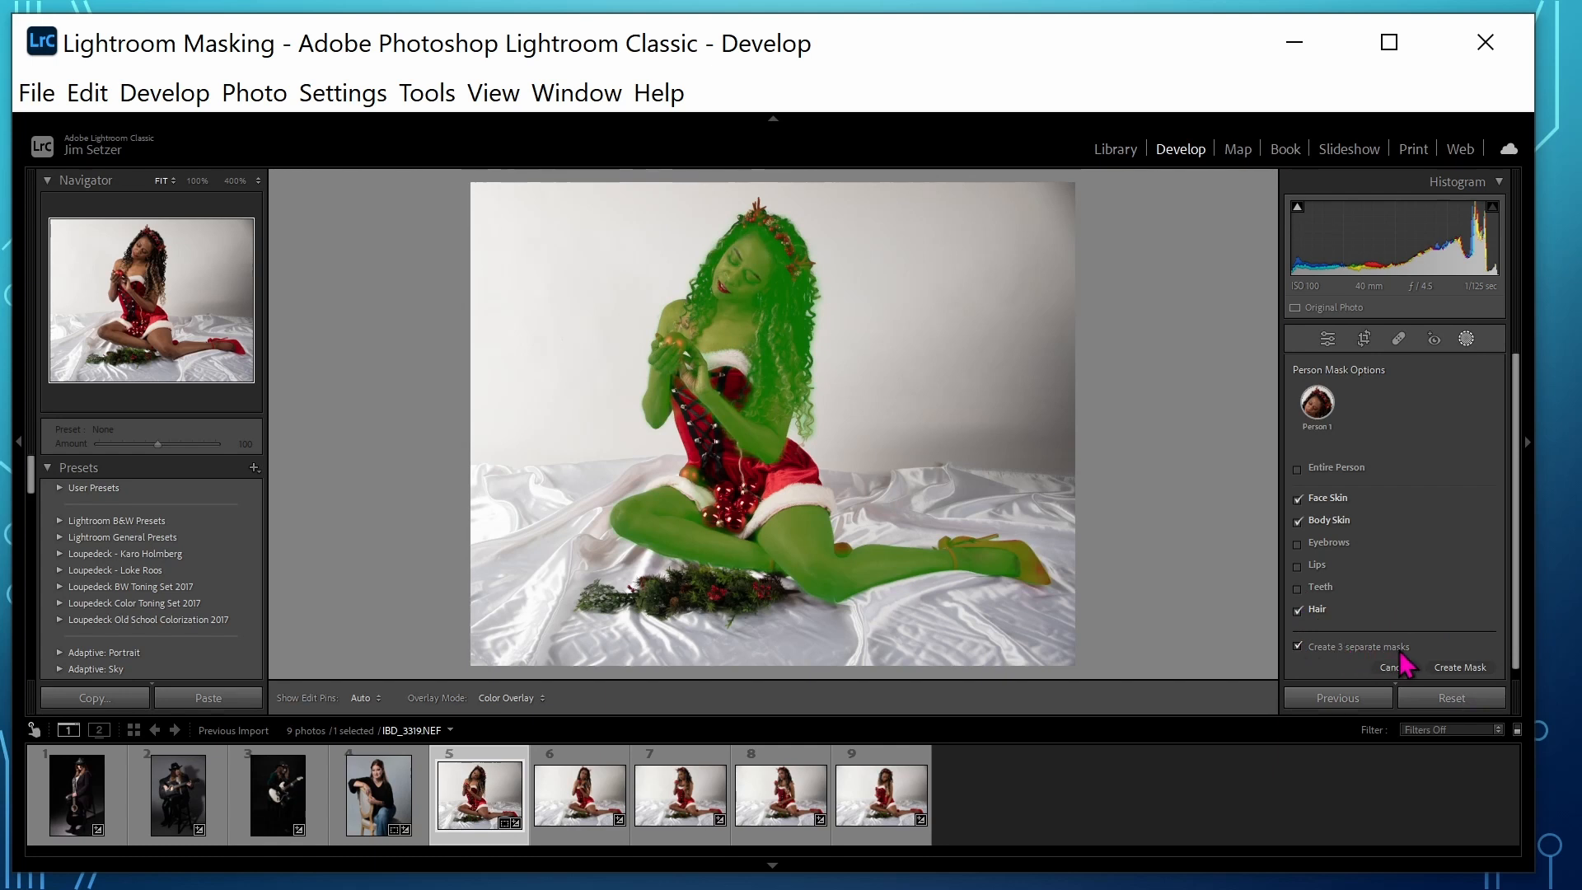
left_click(1463, 668)
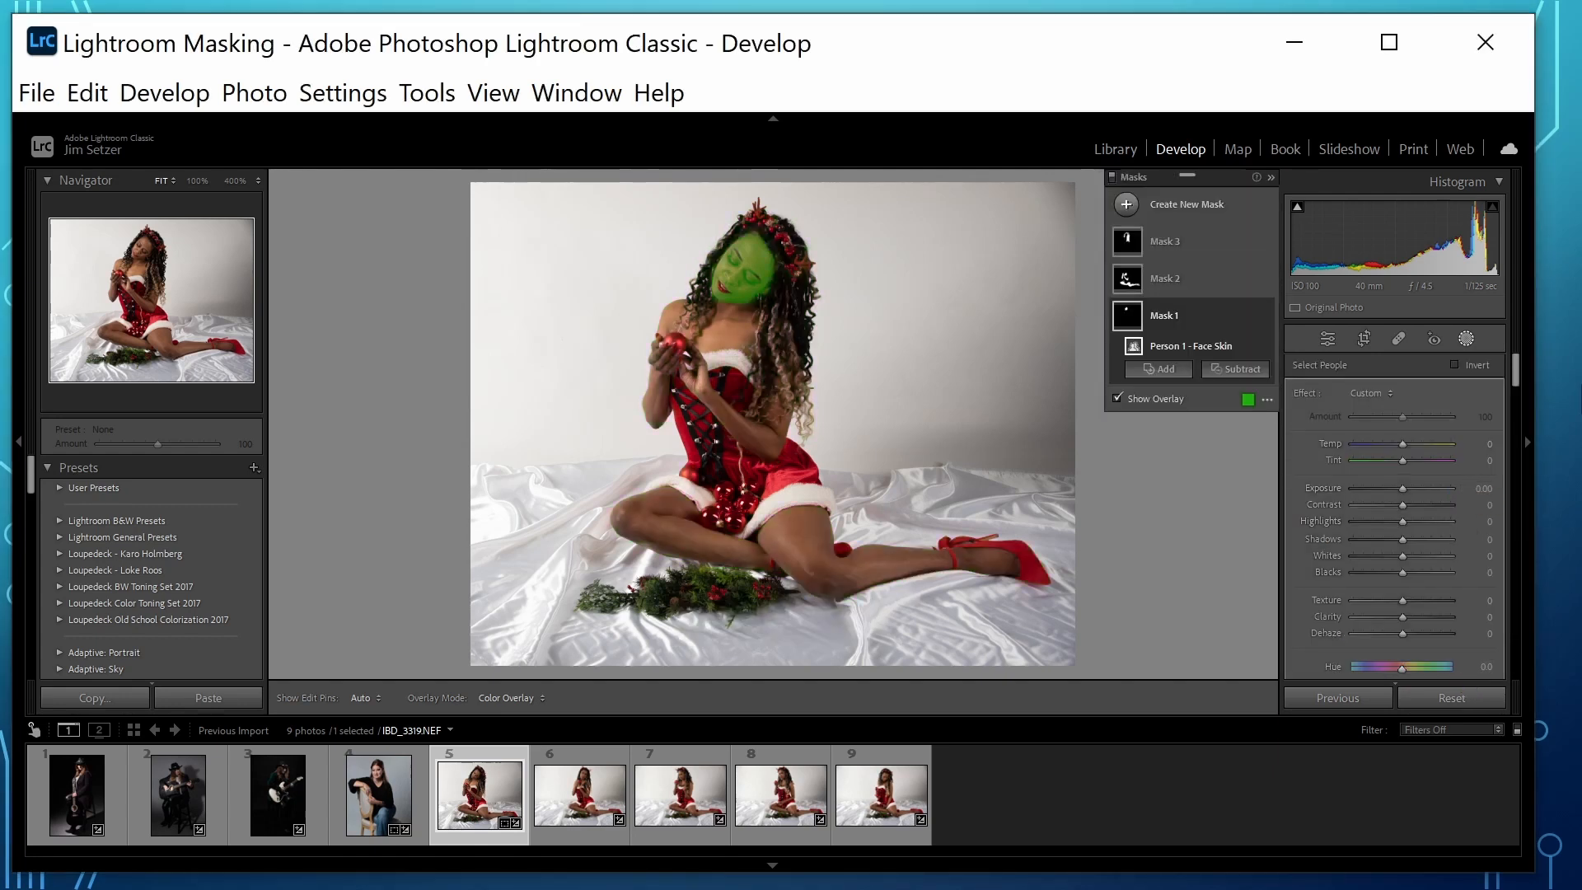
Step: Check the body skin and hair masks, and set the face skin mask's Texture to -66 and Clarity to -36 with the overlay hidden
left_click(1200, 281)
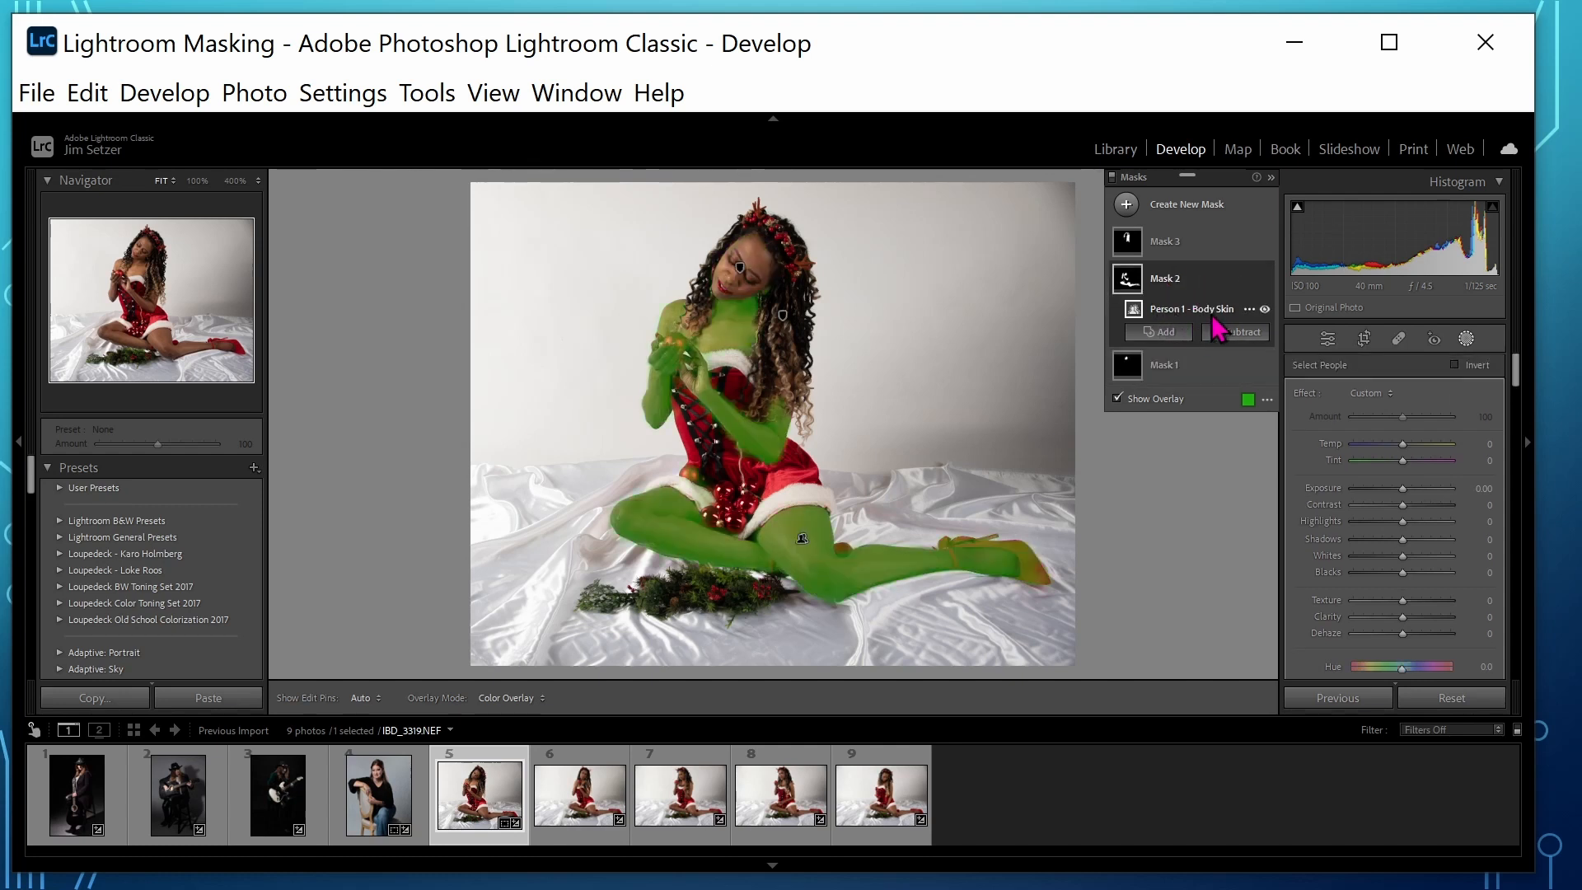
left_click(1200, 242)
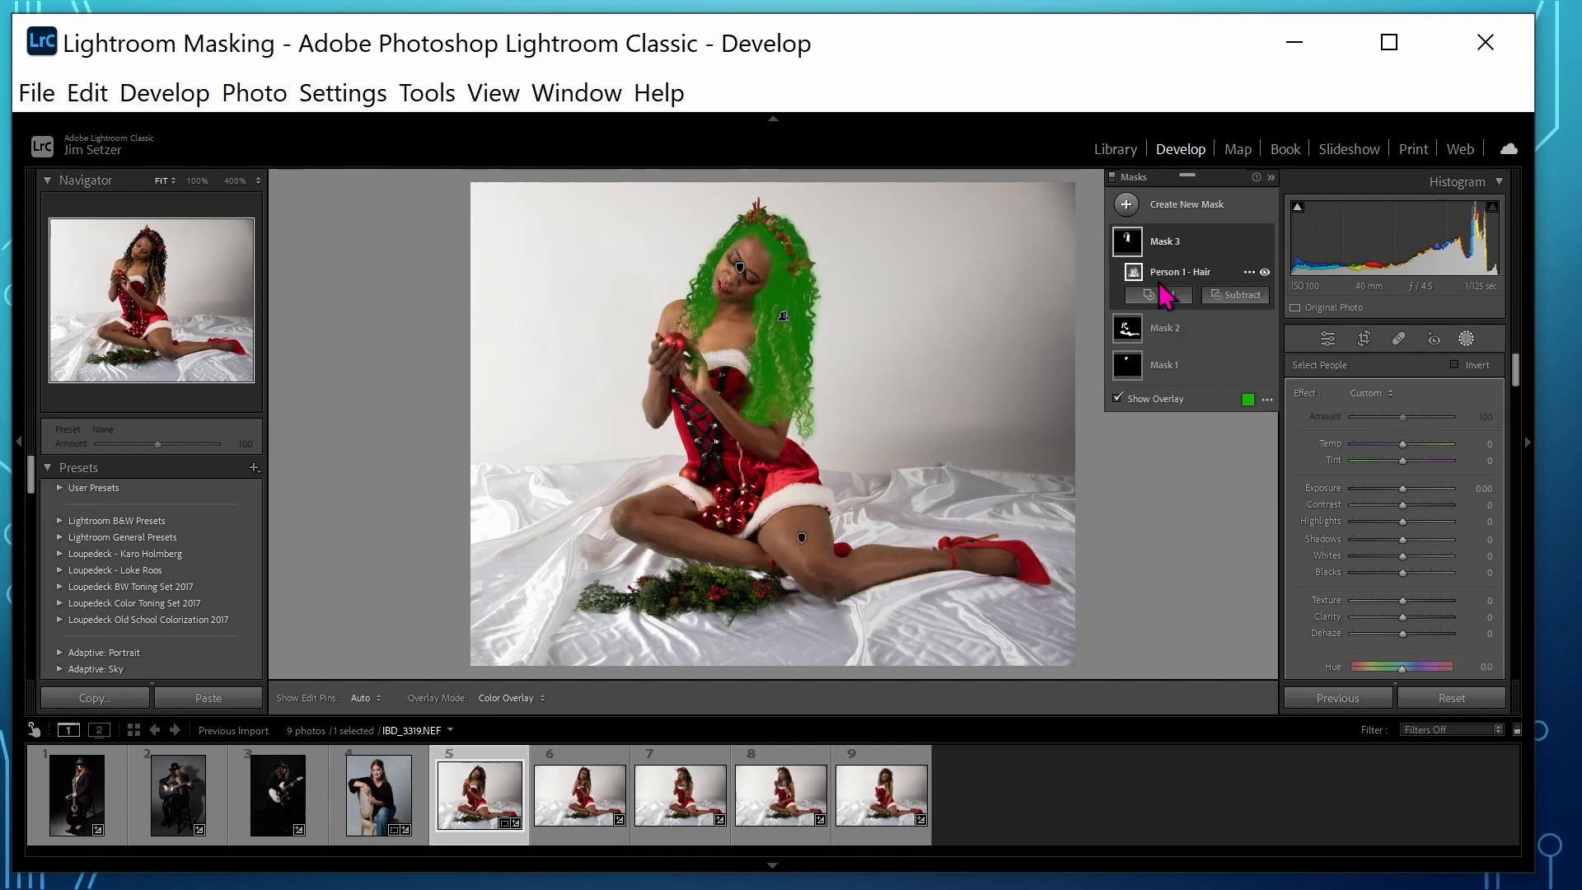
left_click(1194, 372)
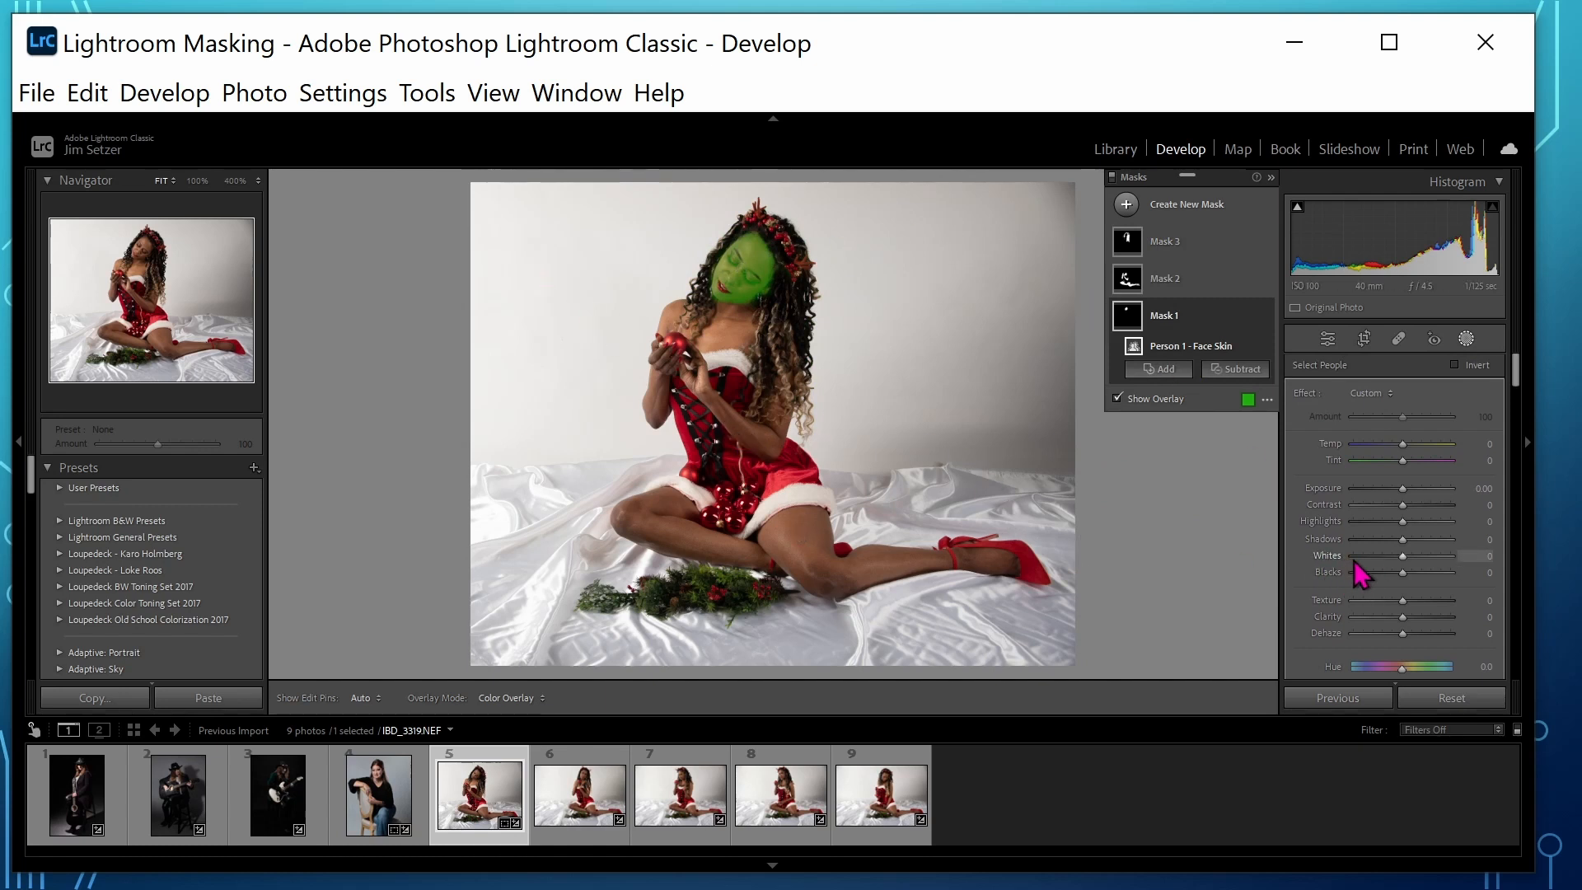
scroll(1360, 574, "down", 3)
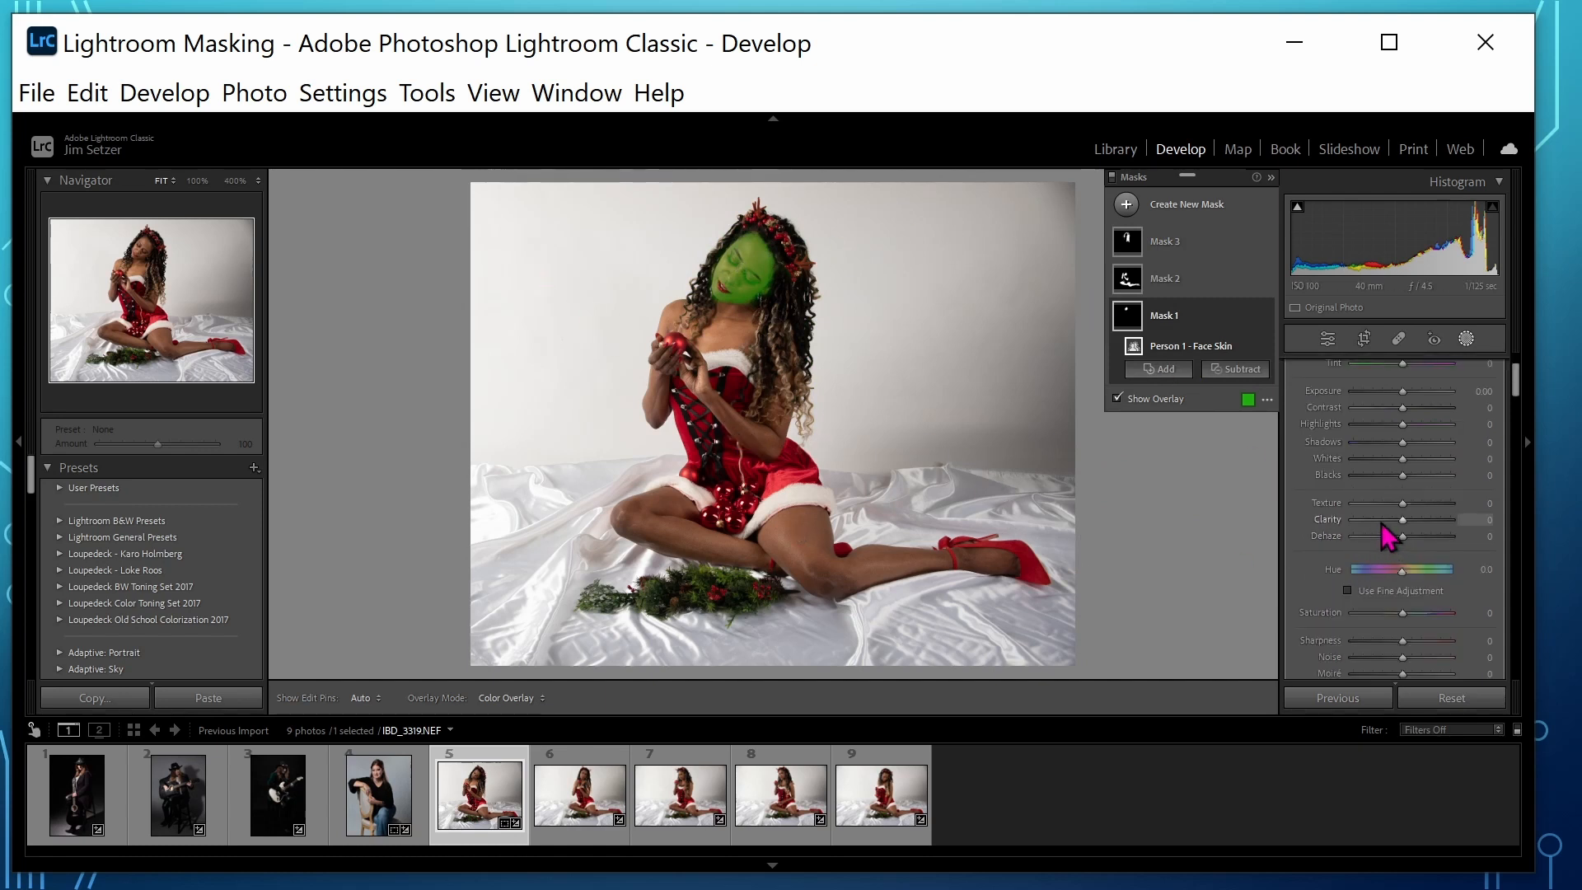
left_click_drag(1401, 519, 1370, 505)
left_click(1116, 400)
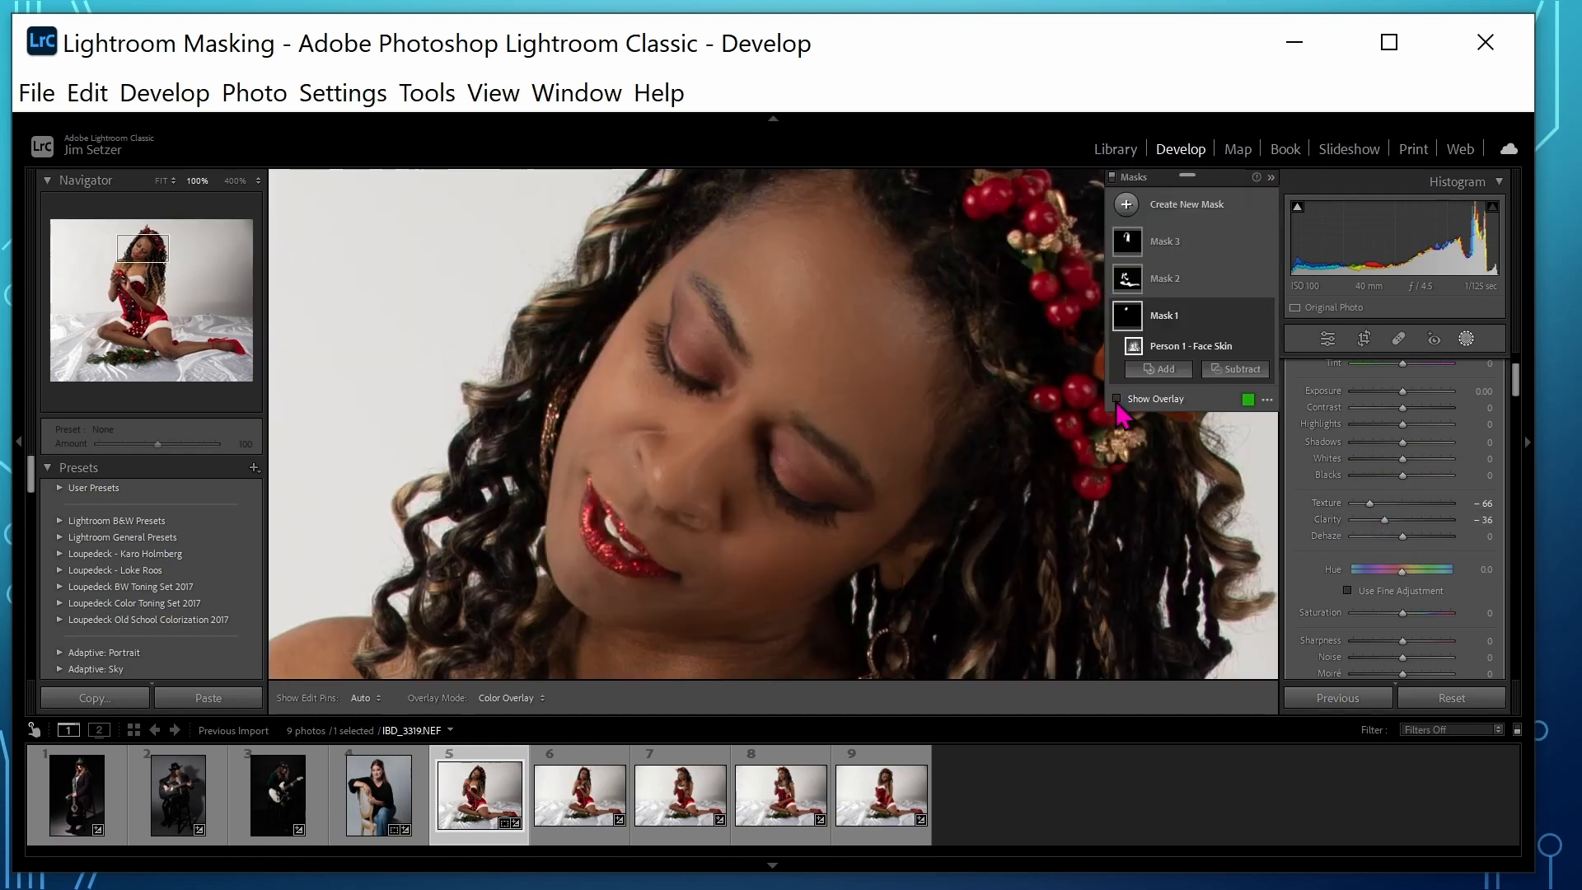
Step: Compare the face before and after side by side and set the face skin mask's Texture to -34 and Clarity to -19
key("y")
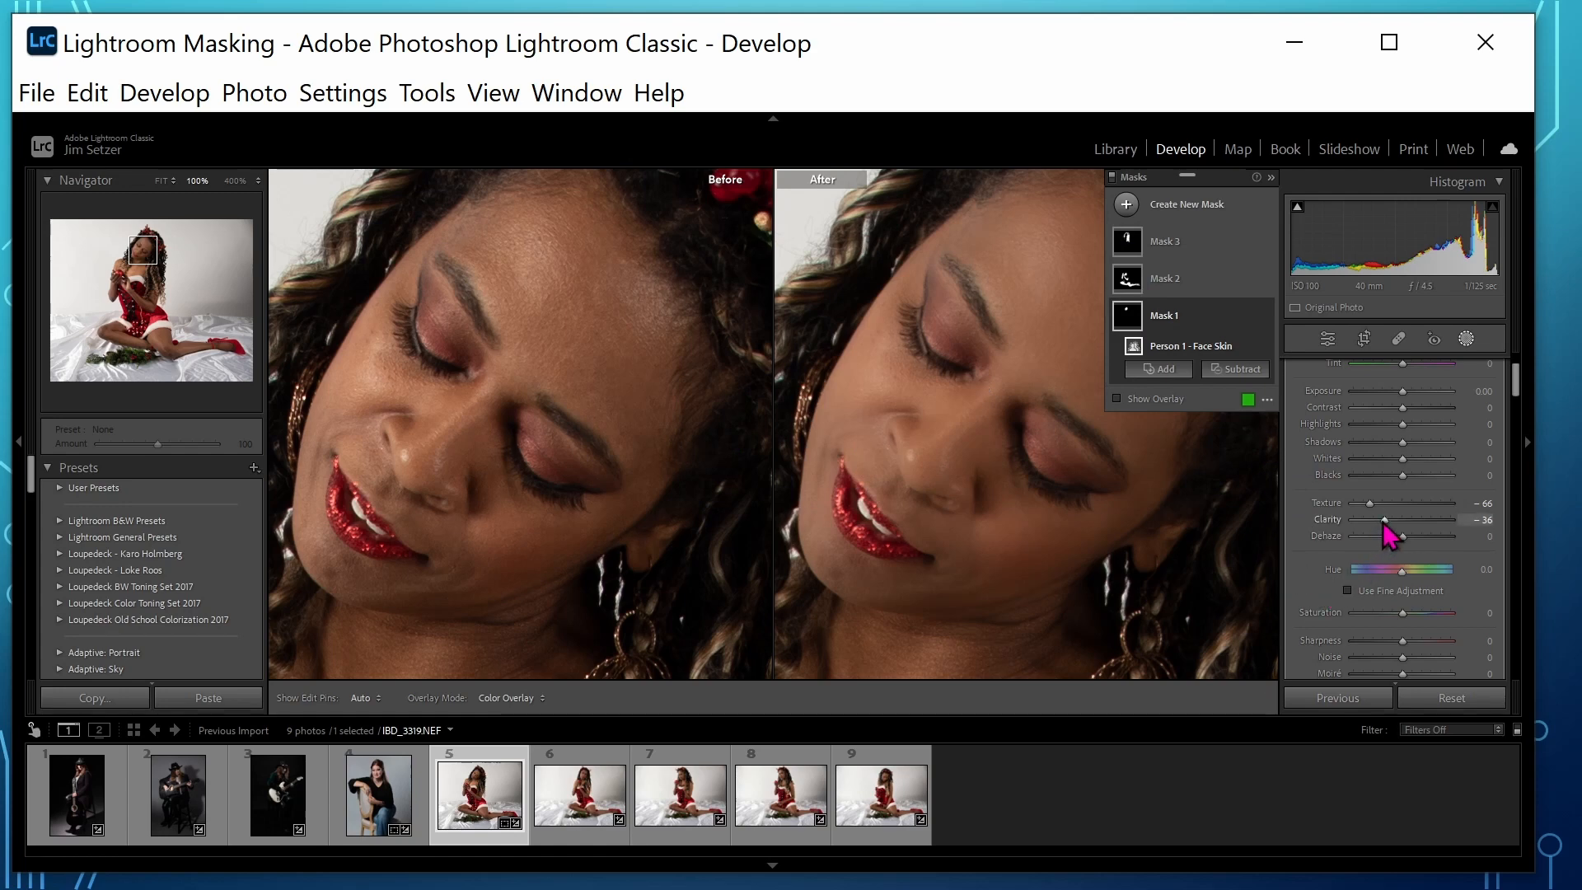
left_click_drag(1385, 524, 1302, 544)
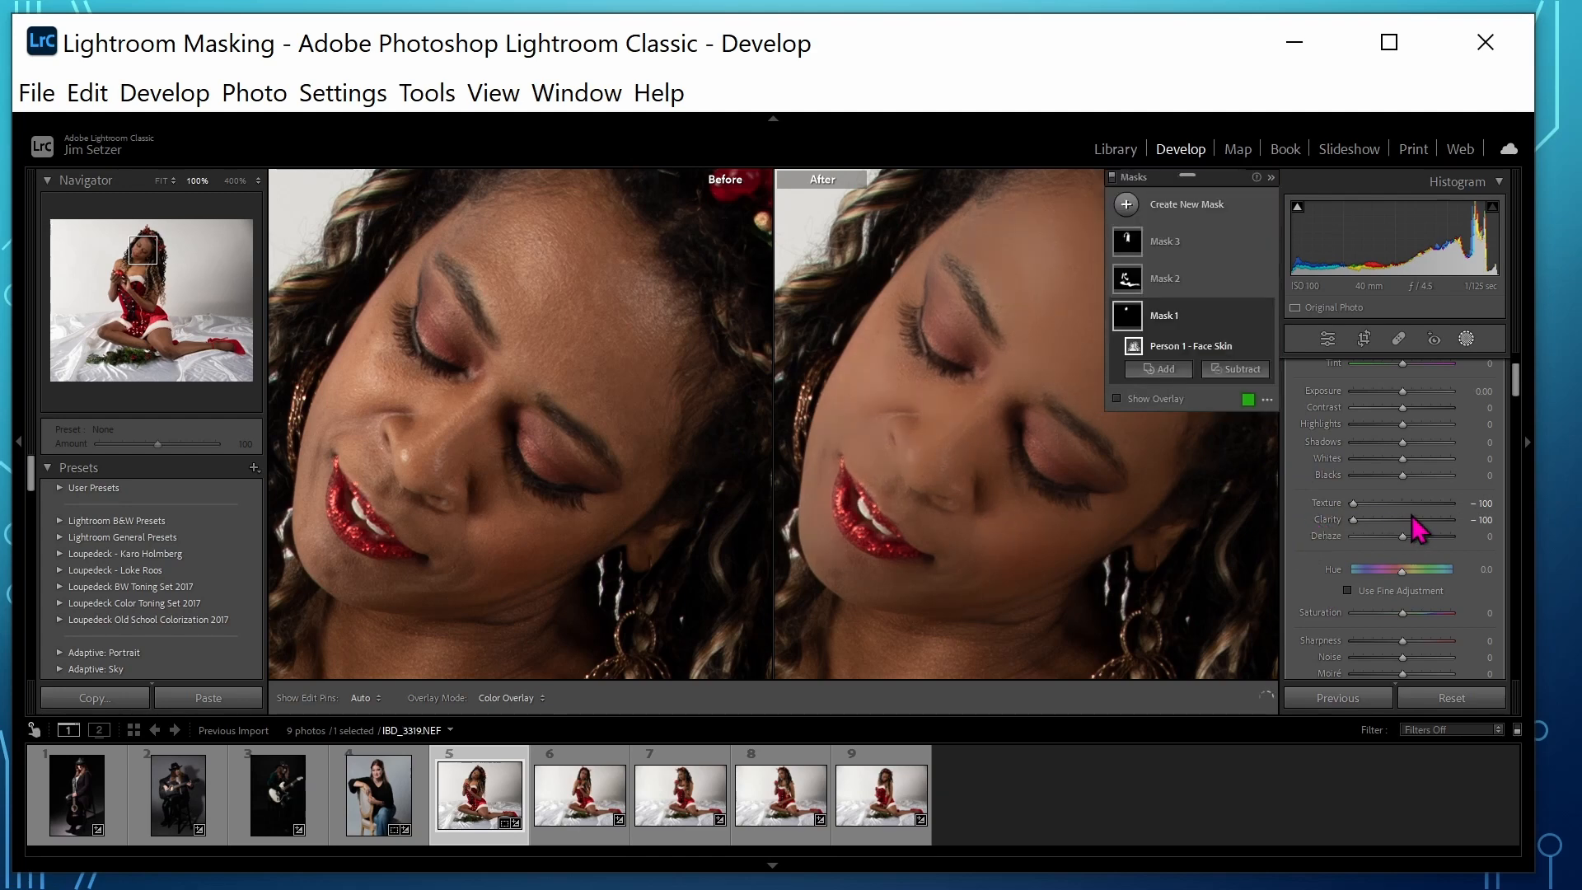
left_click_drag(1395, 520, 1381, 499)
left_click(1384, 501)
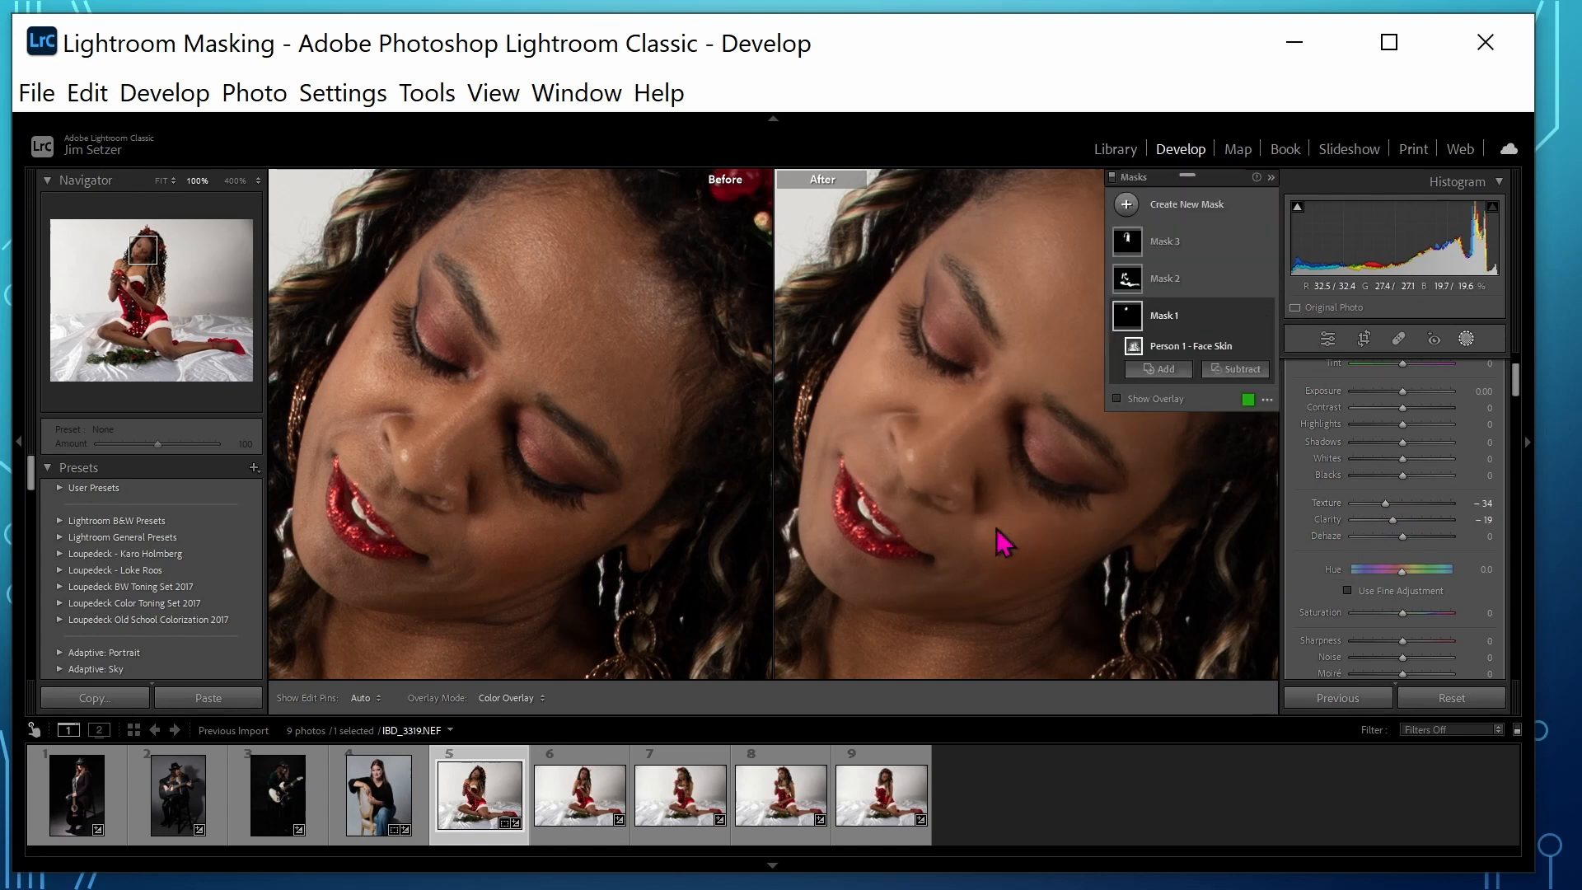
Step: Set the body skin mask's Texture to -45 and Clarity to -29
left_click_drag(994, 527, 1367, 160)
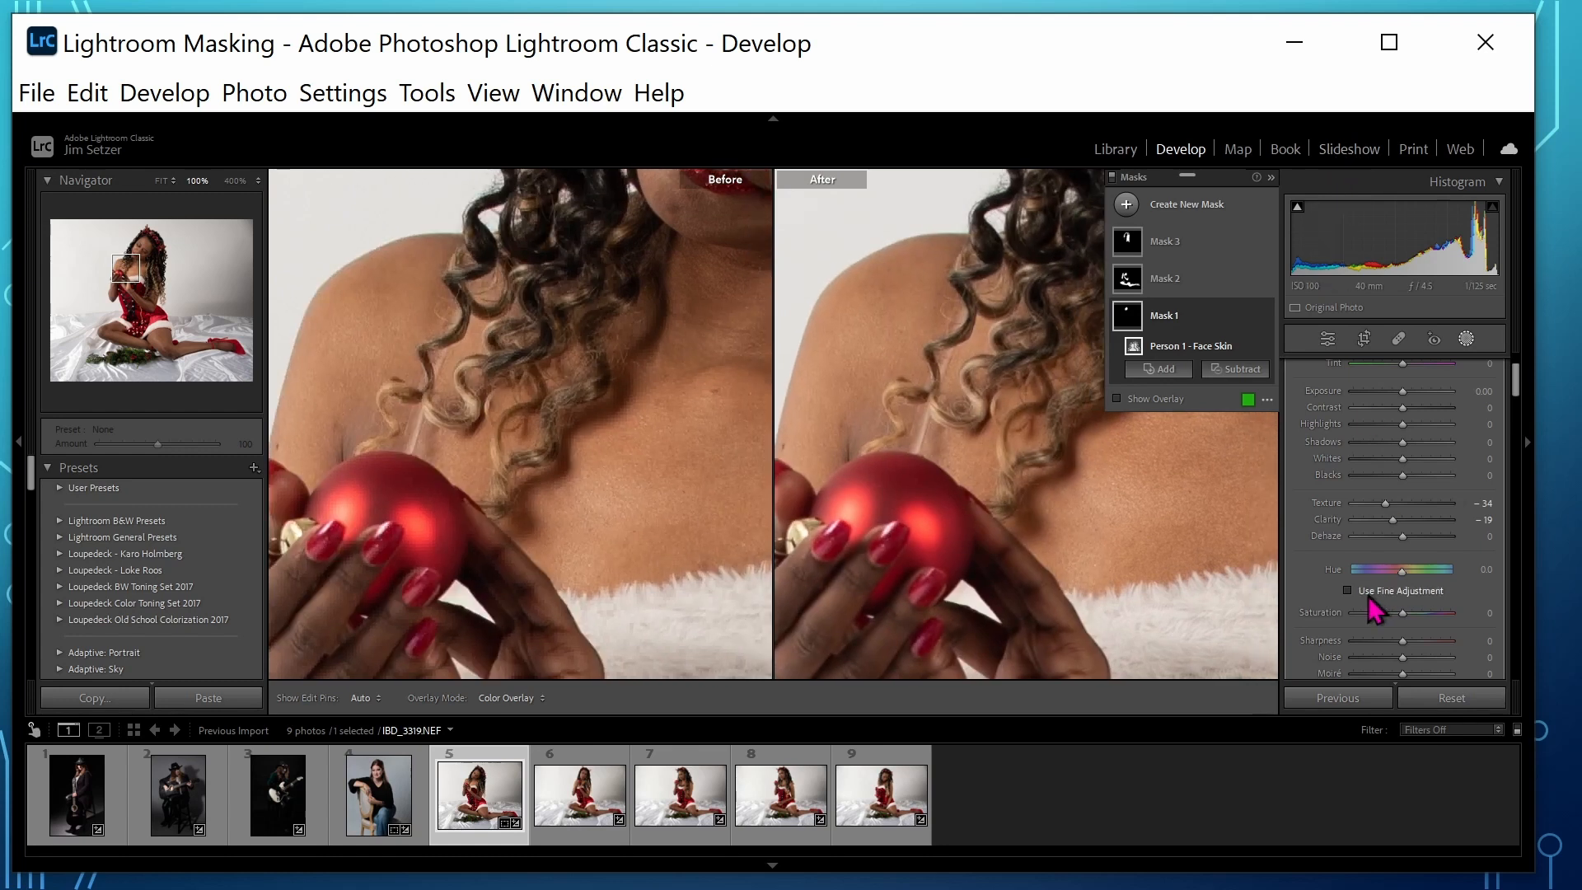
left_click(1190, 280)
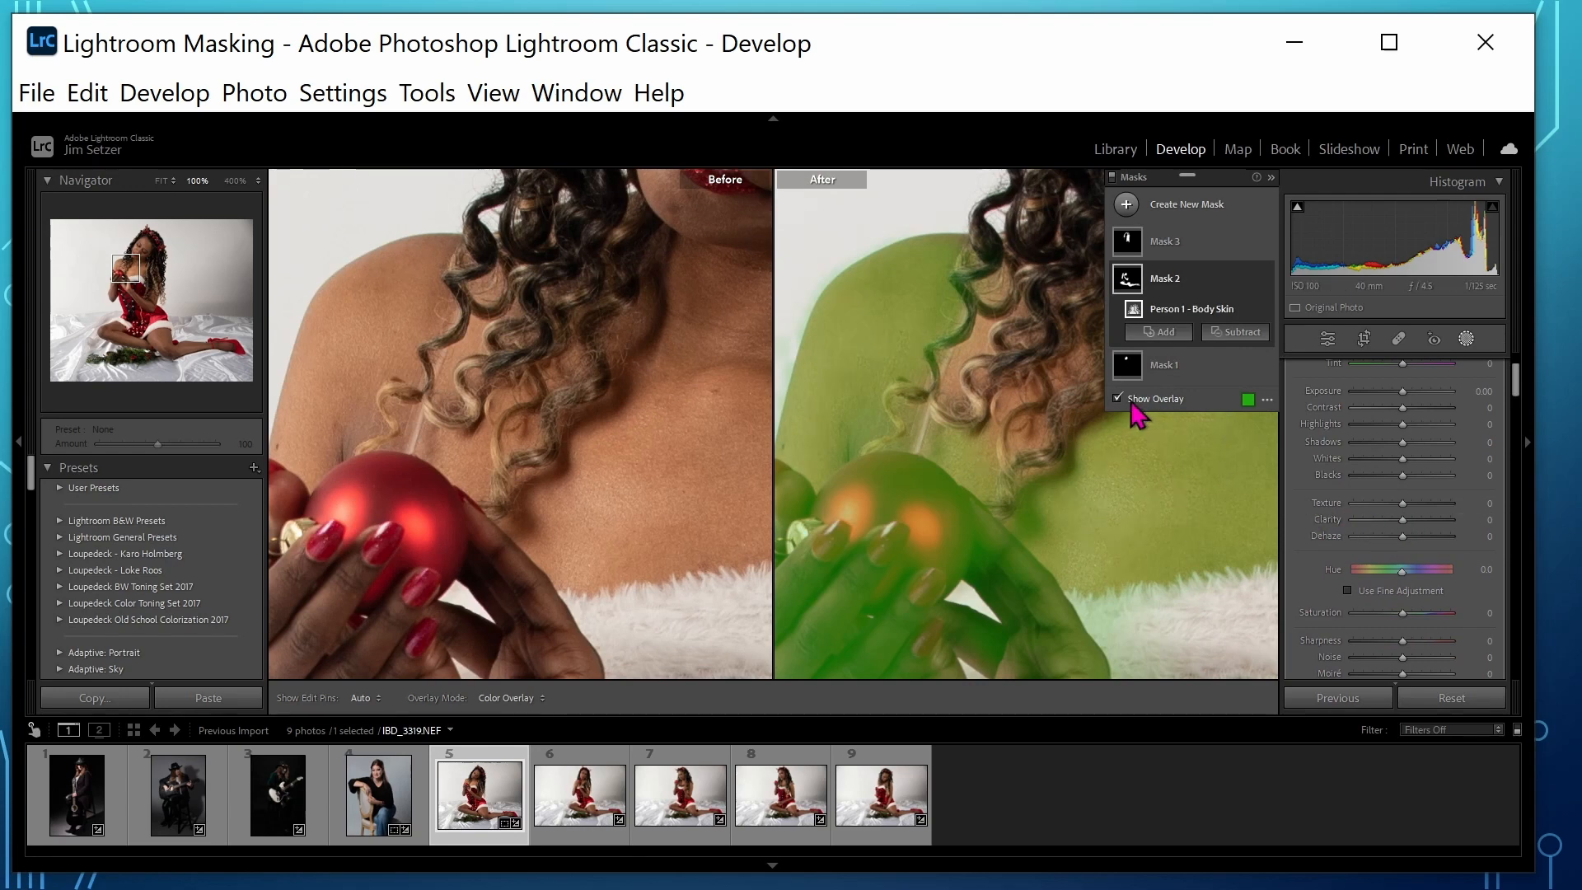
left_click_drag(1402, 519, 1368, 506)
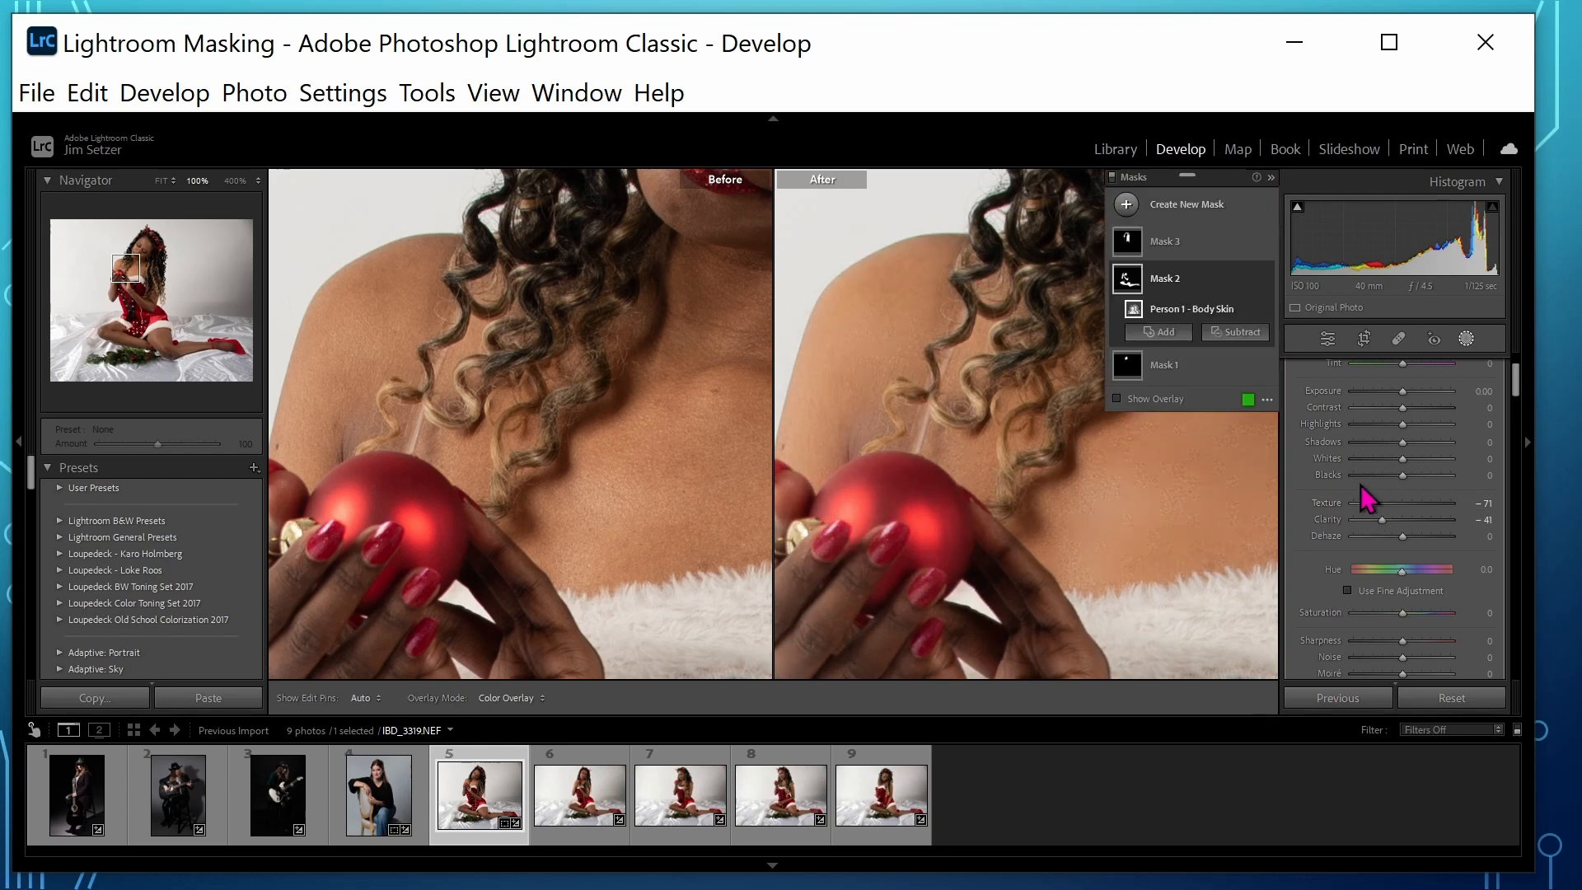
left_click_drag(1382, 519, 1378, 511)
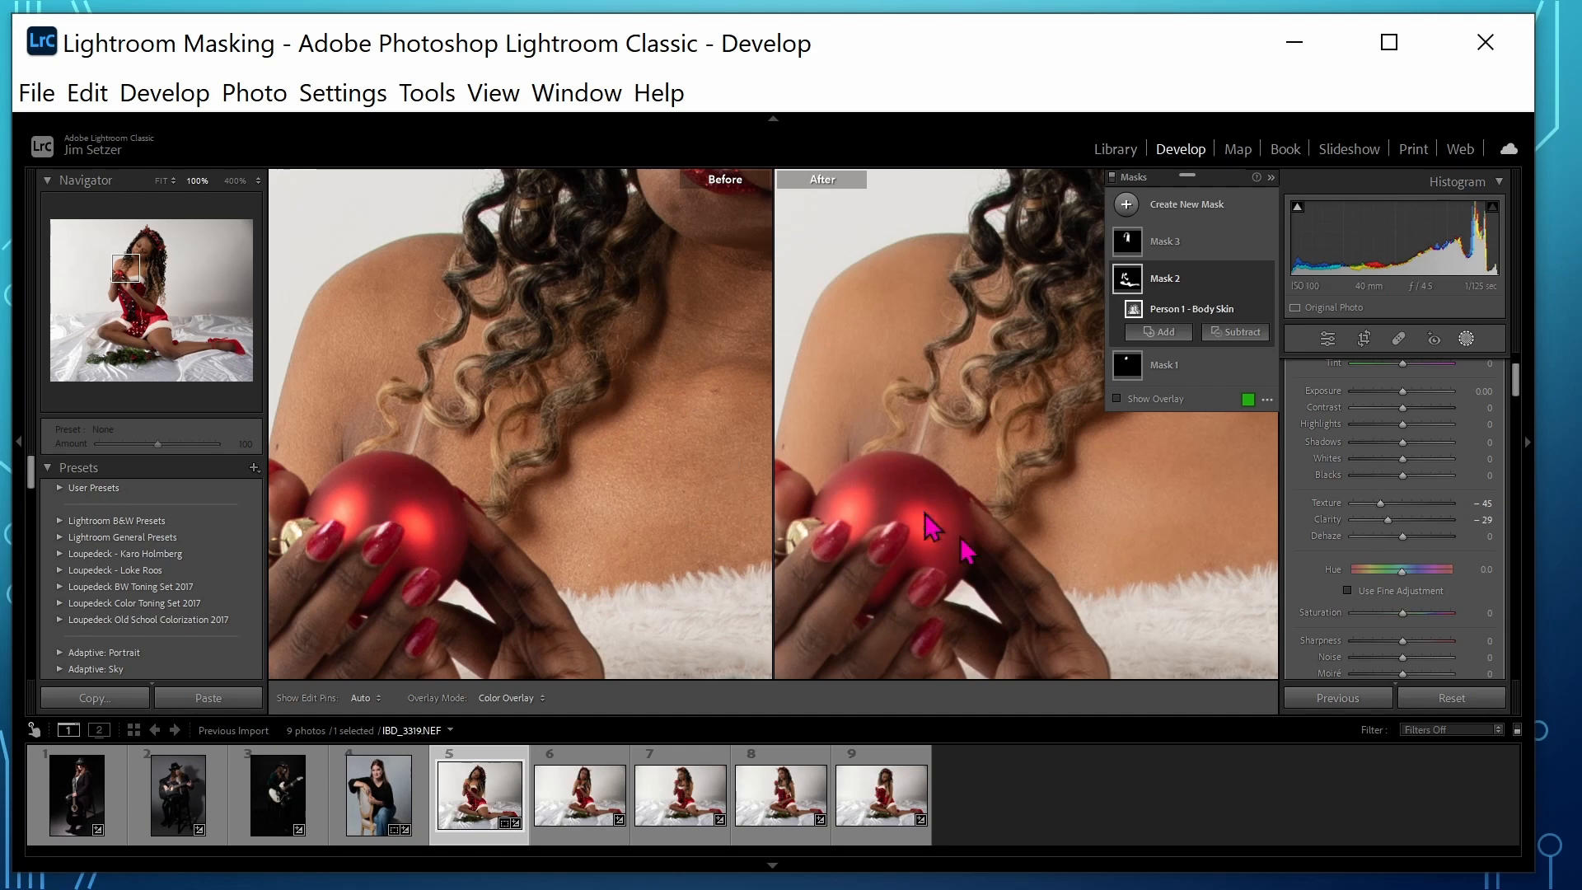
Step: Set the hair mask's Sharpness to 36 and Exposure to 1.11 with the overlay hidden
left_click(1170, 247)
left_click_drag(847, 346, 337, 750)
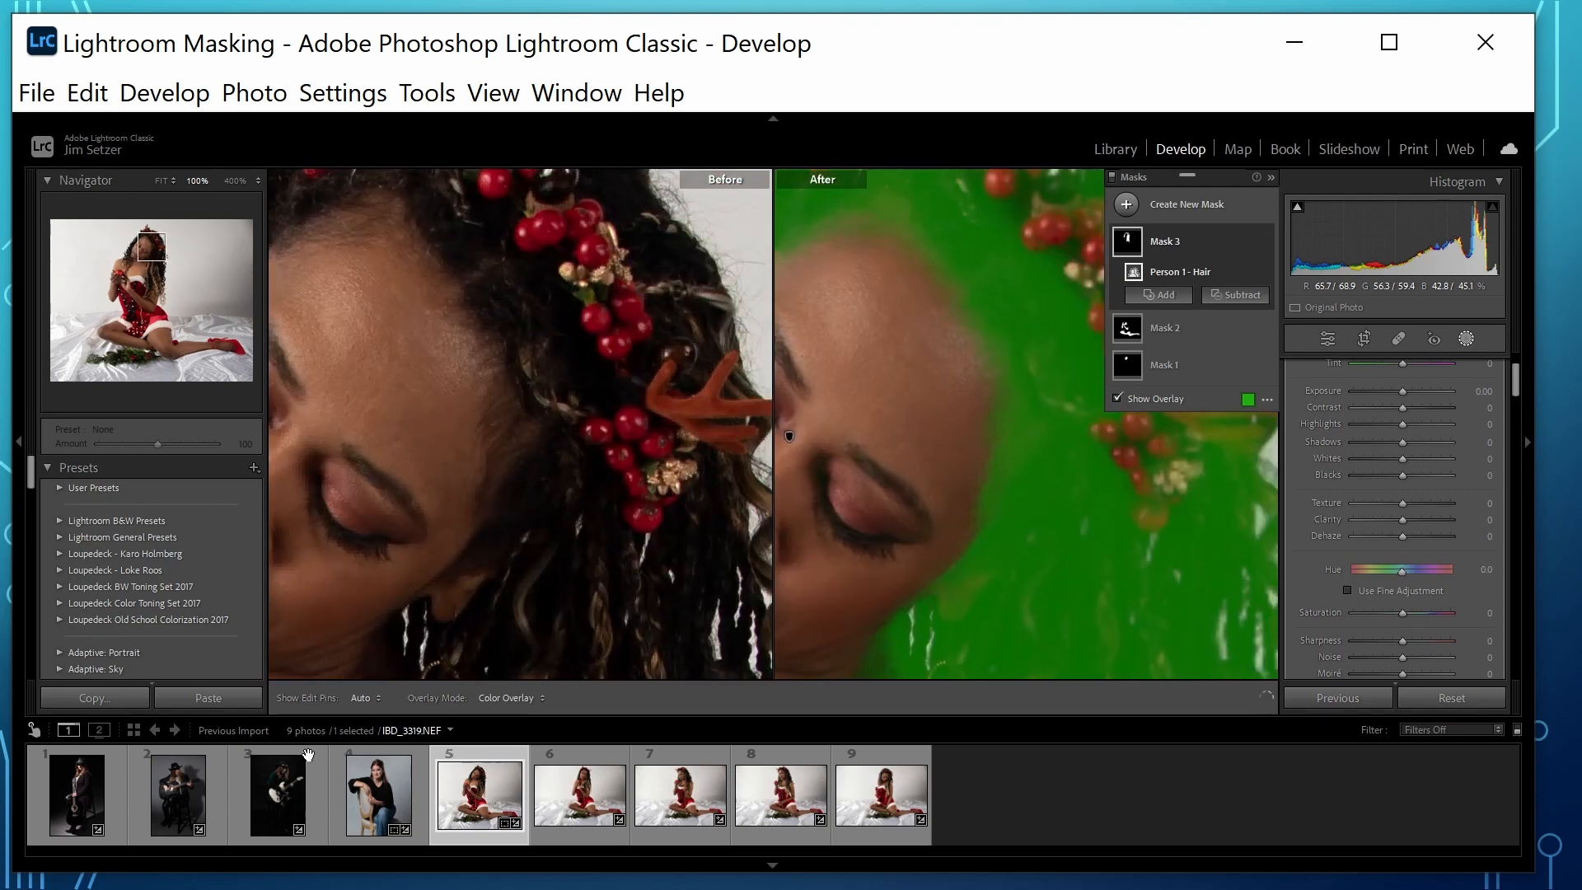
left_click(1118, 399)
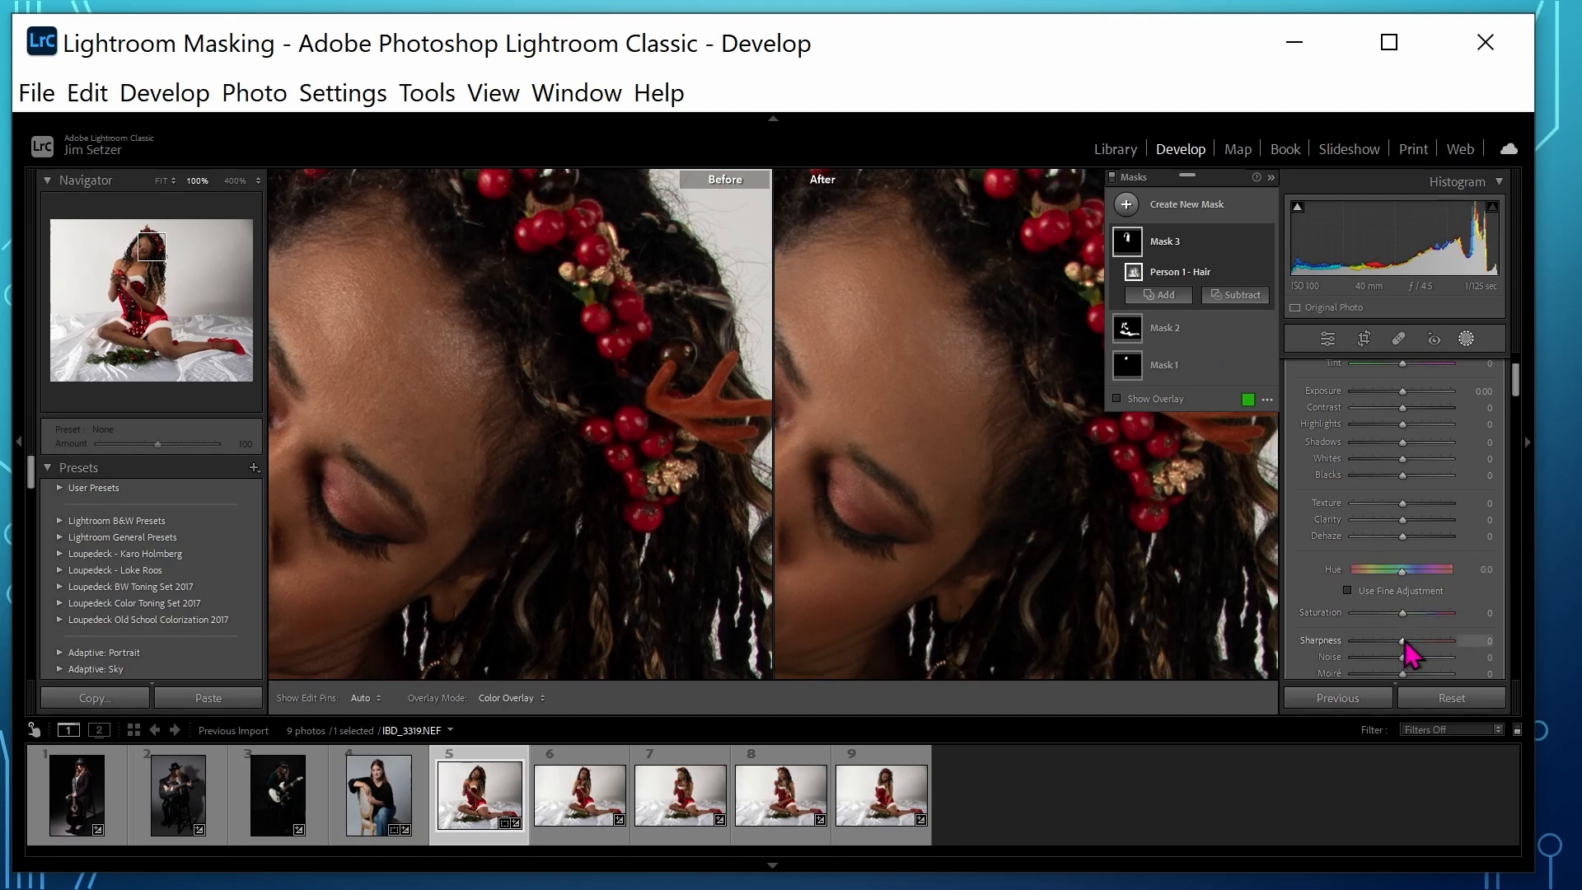
left_click_drag(1408, 640, 1421, 642)
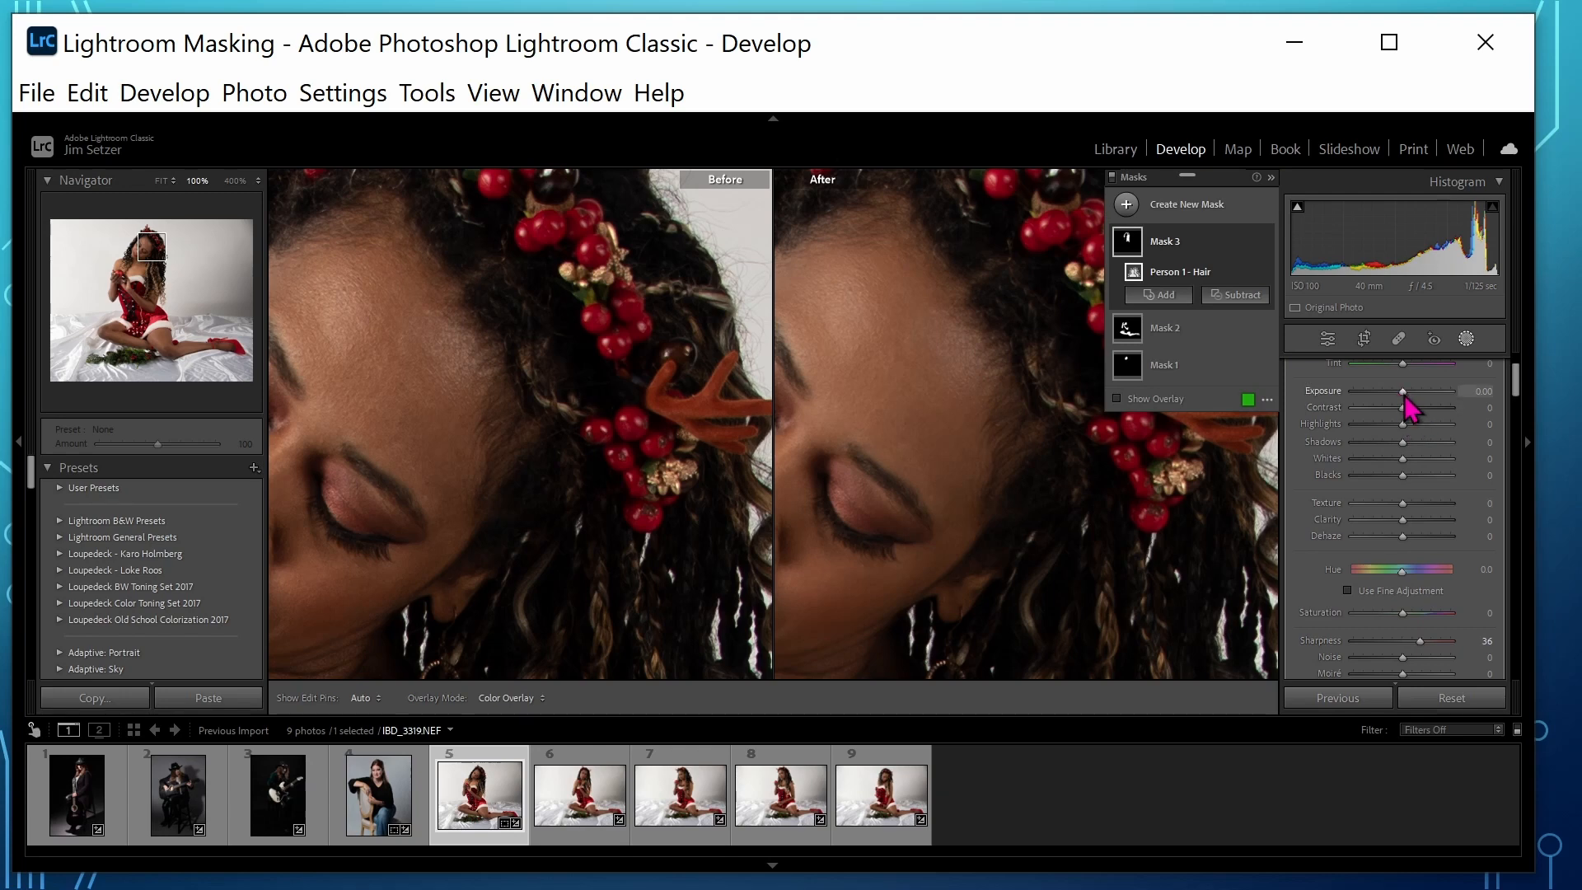
left_click_drag(1404, 395, 1422, 405)
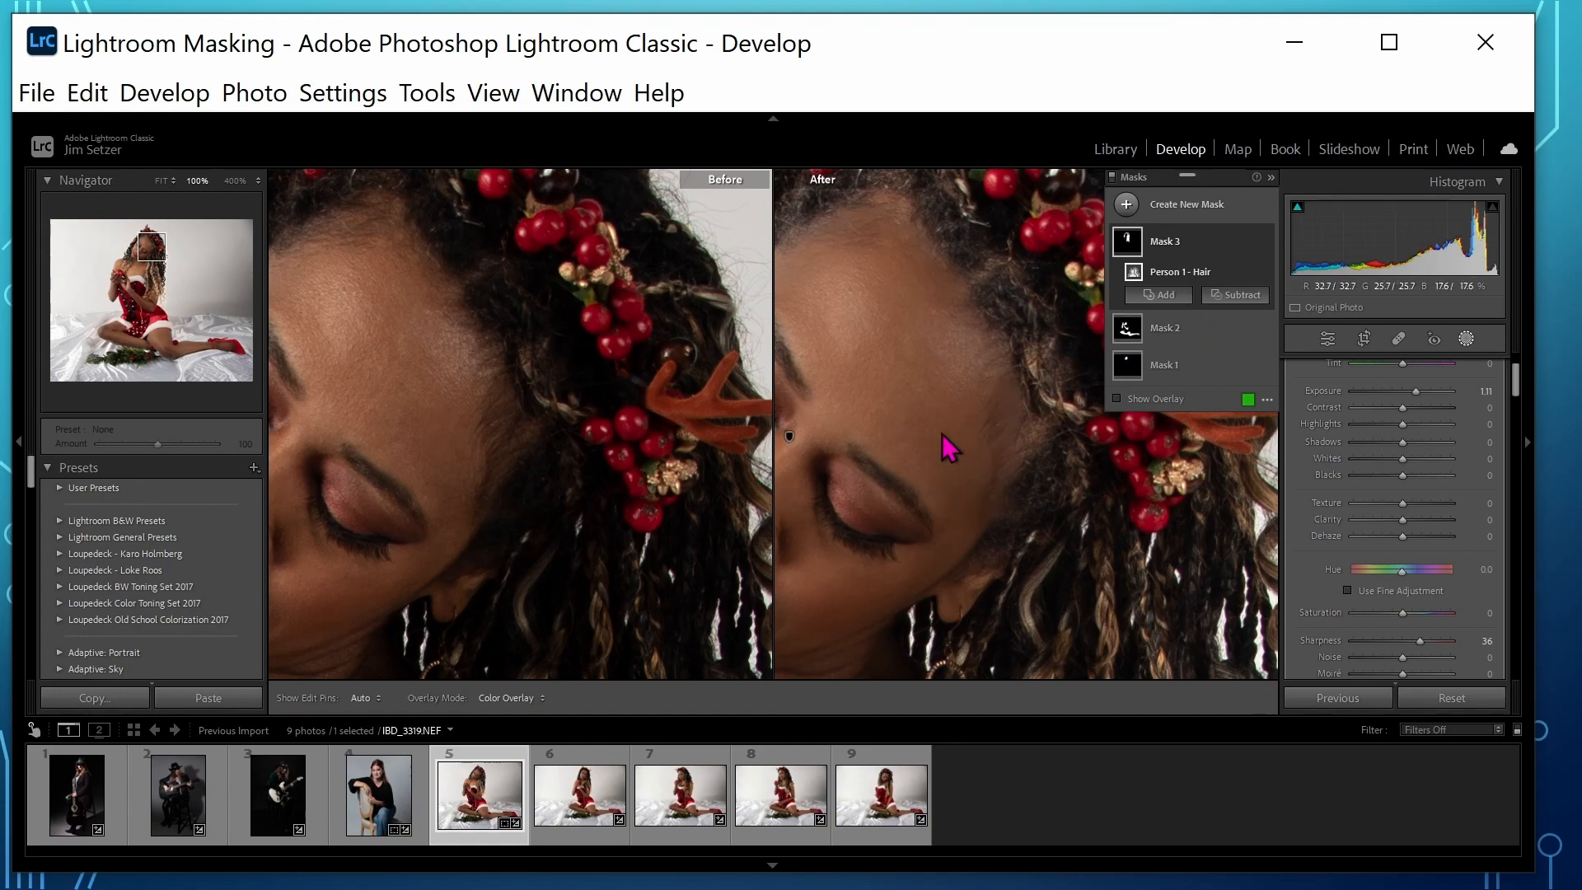
Step: Leave the before and after comparison, fit the whole photo in view, and delete all of its masks
key("y")
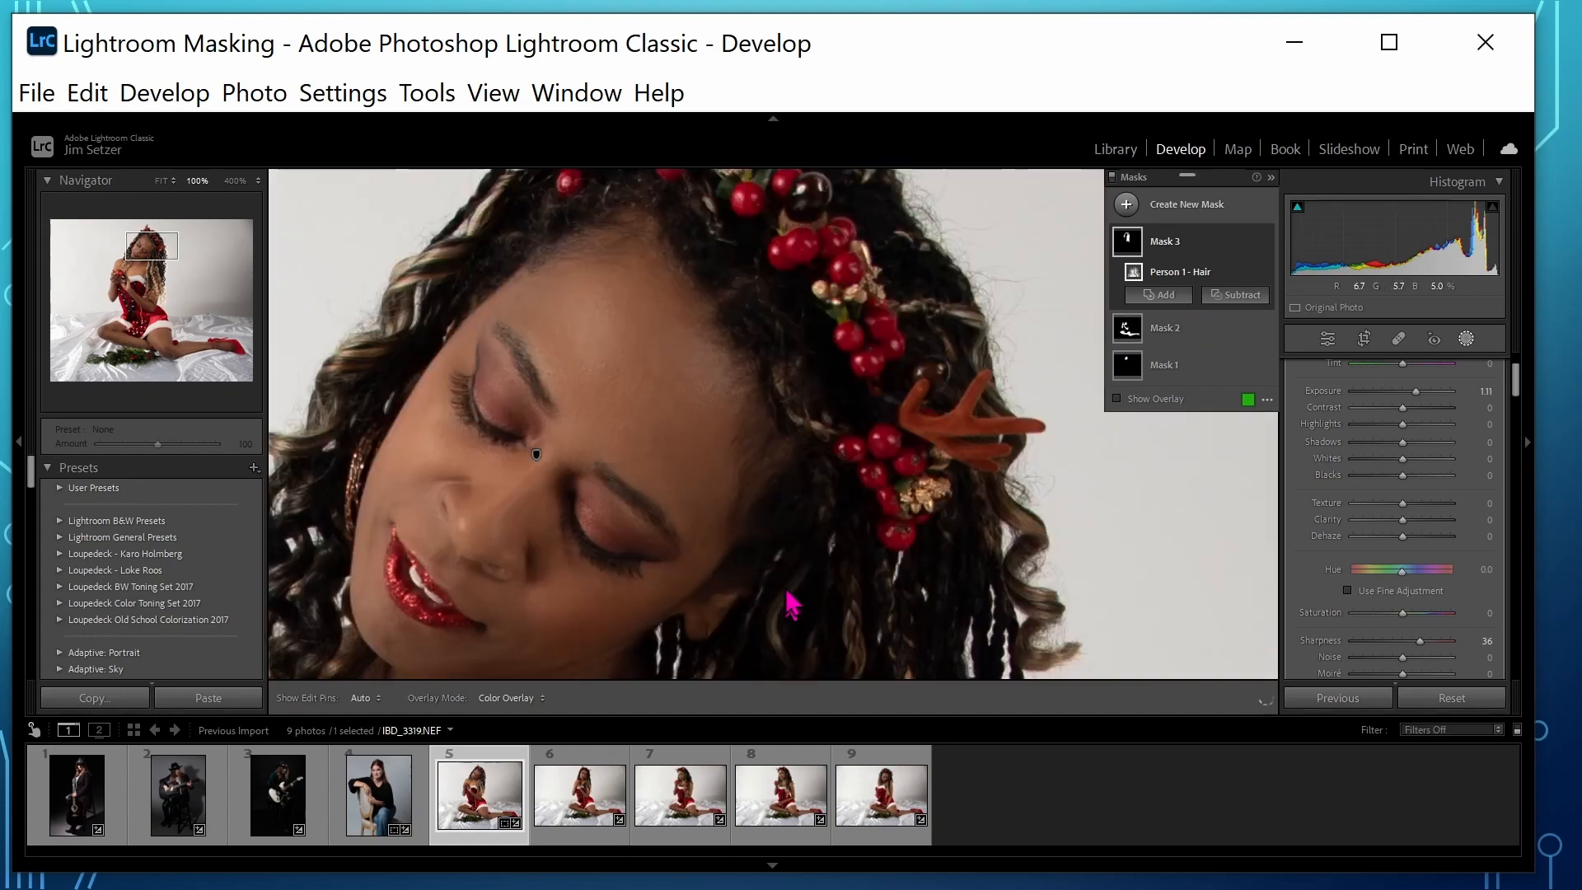
left_click(779, 581)
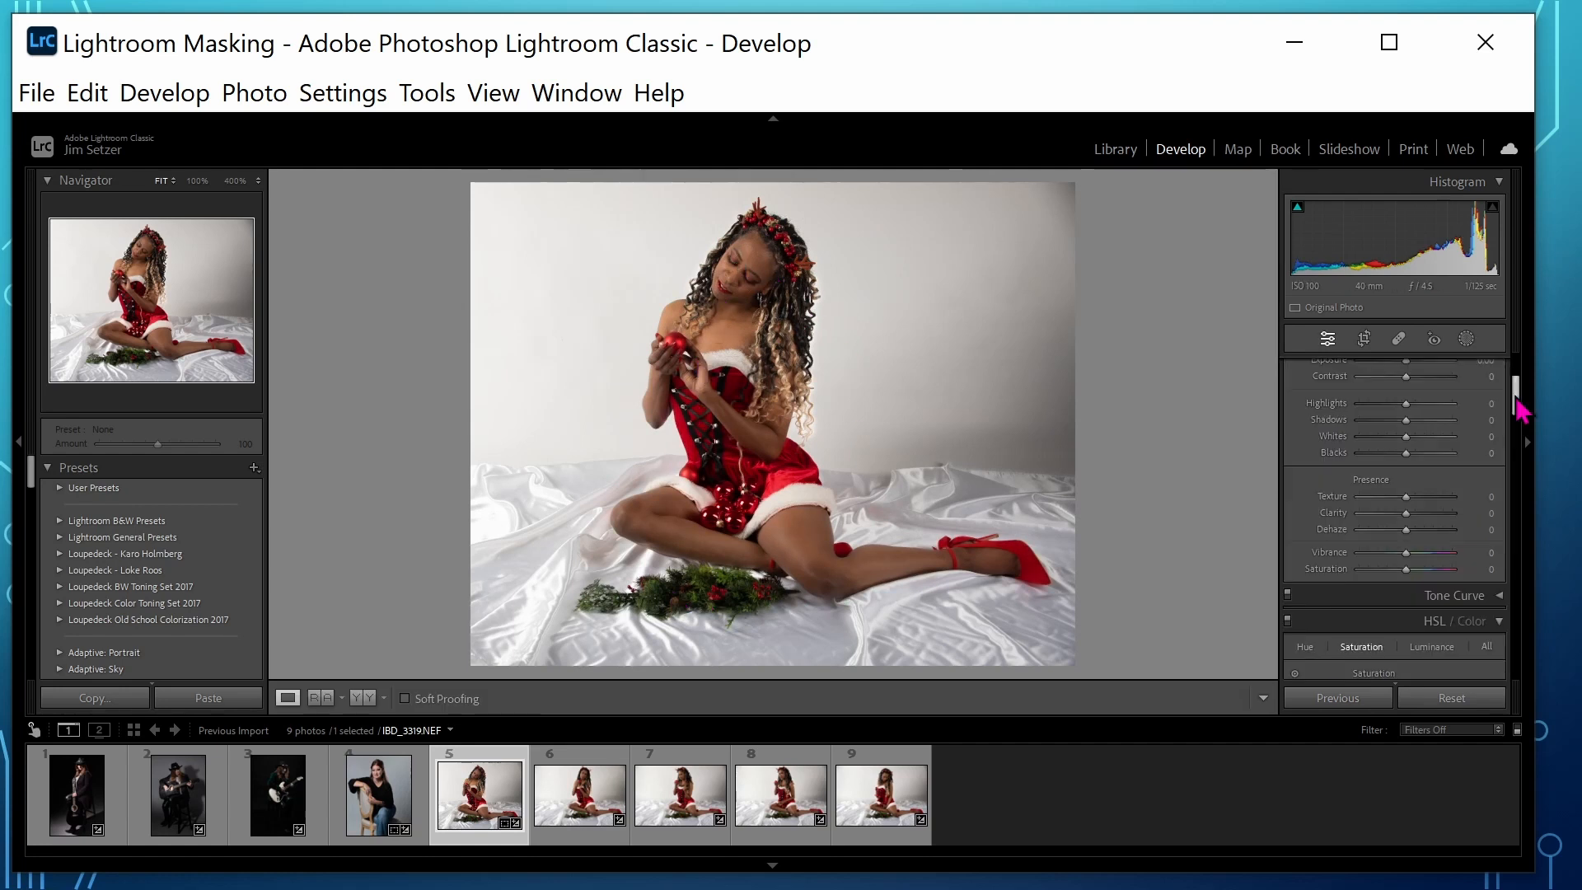
left_click_drag(1516, 398, 1515, 387)
left_click(1466, 339)
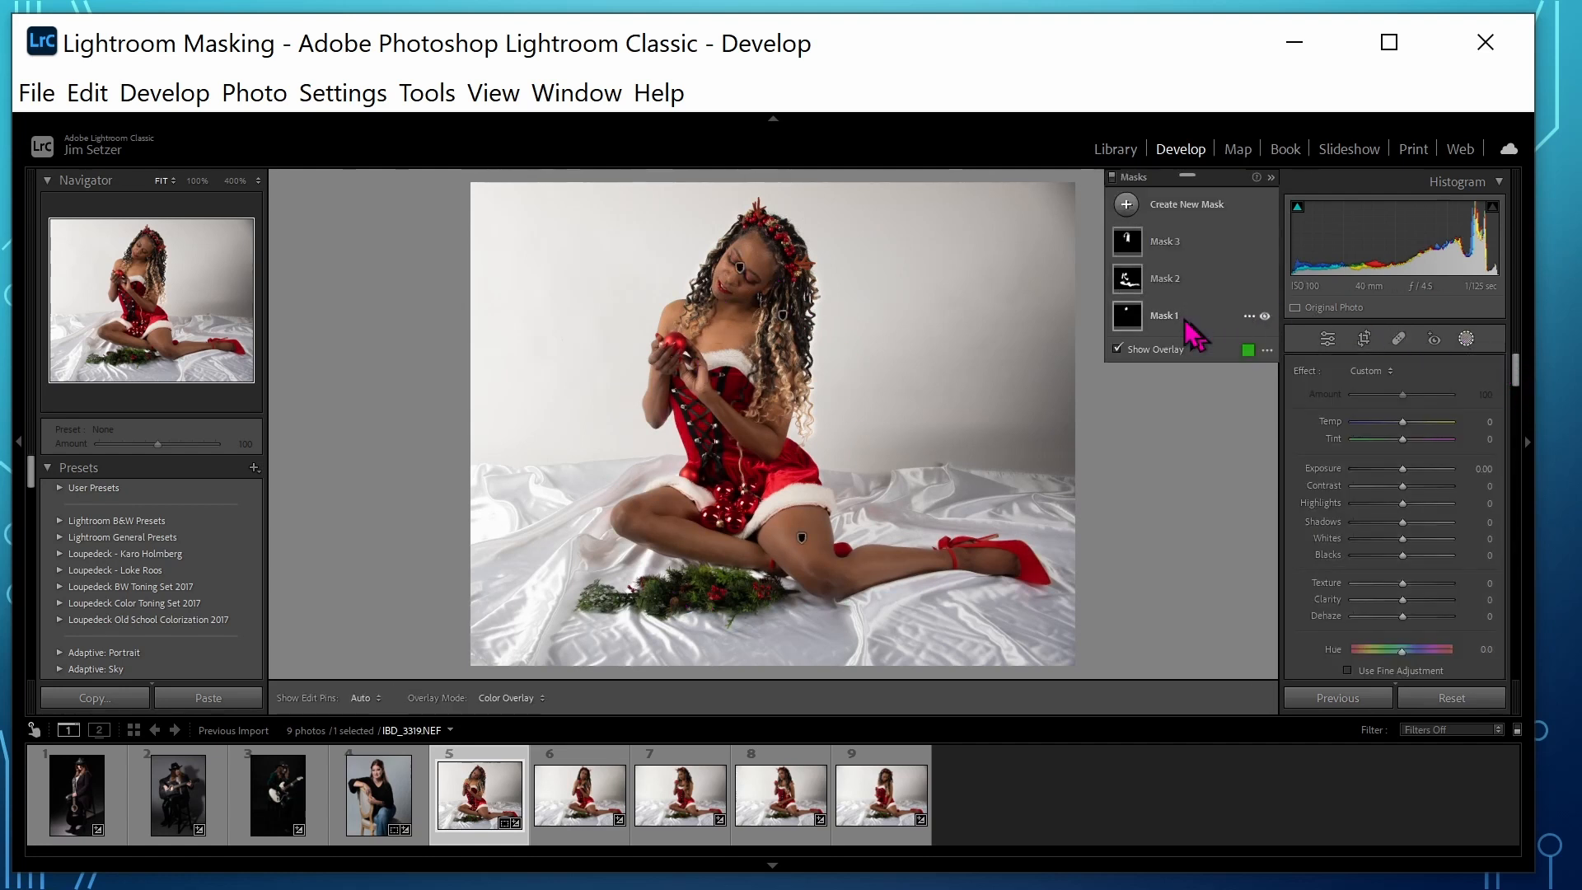
left_click(1185, 215)
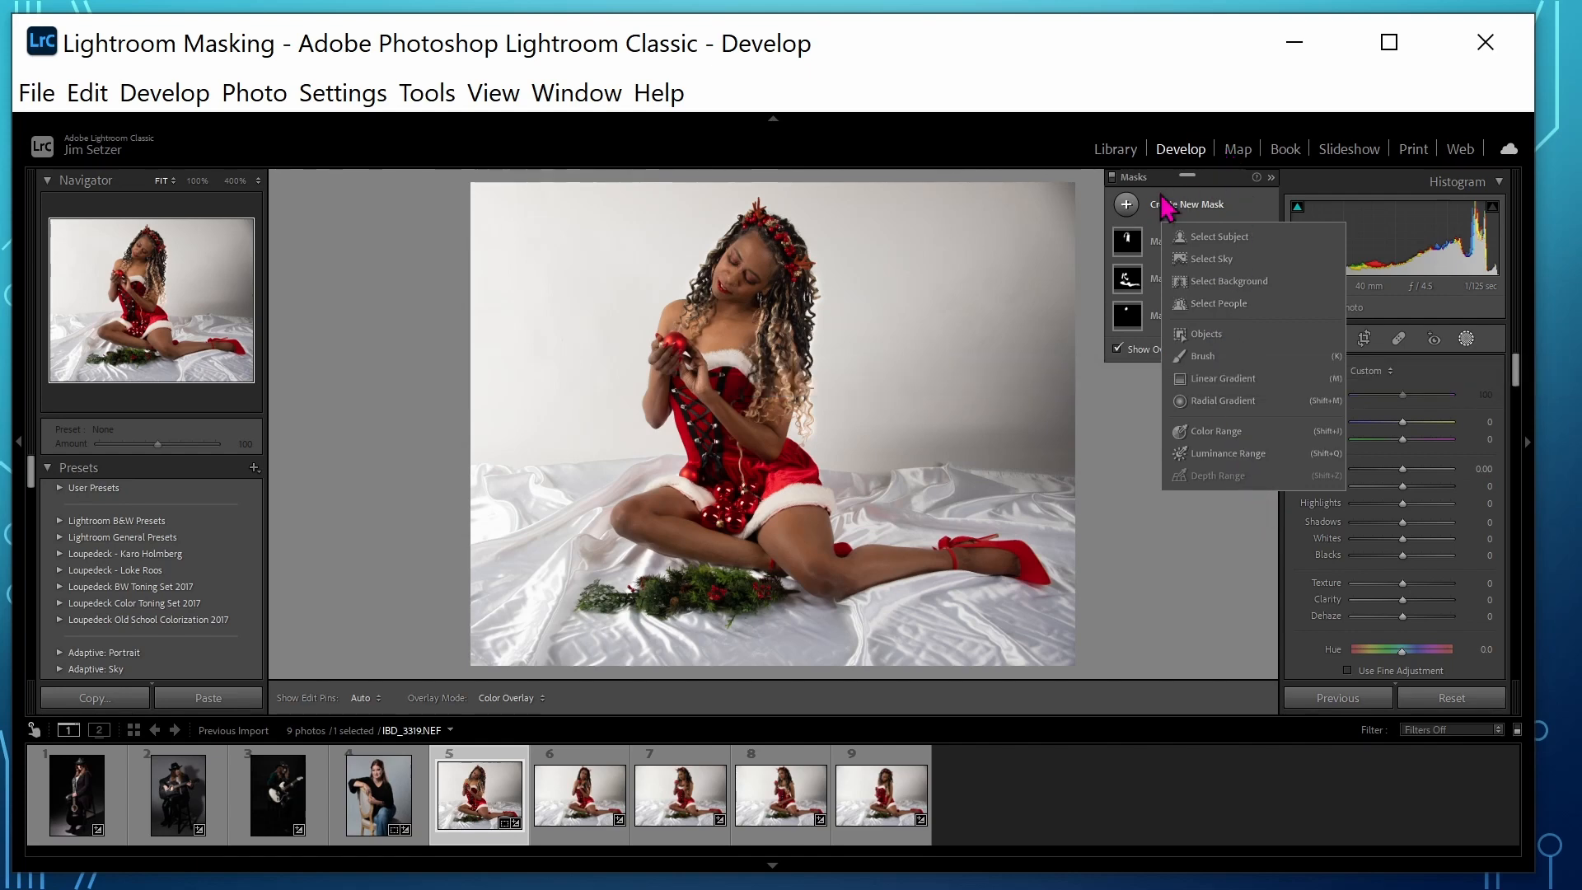
left_click(1155, 241)
right_click(1127, 241)
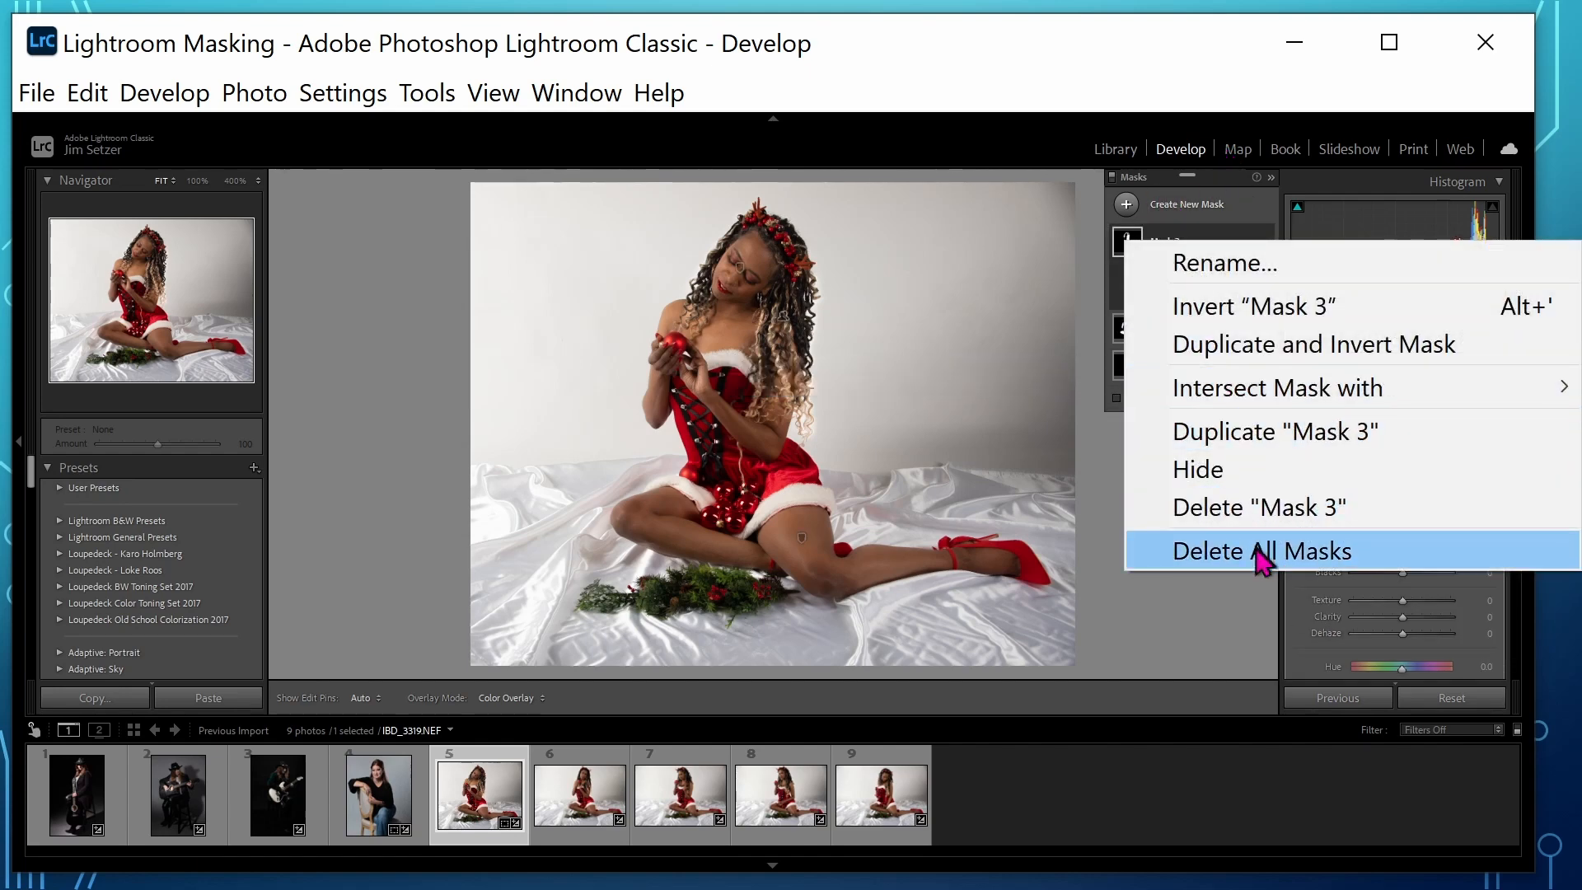
left_click(1261, 548)
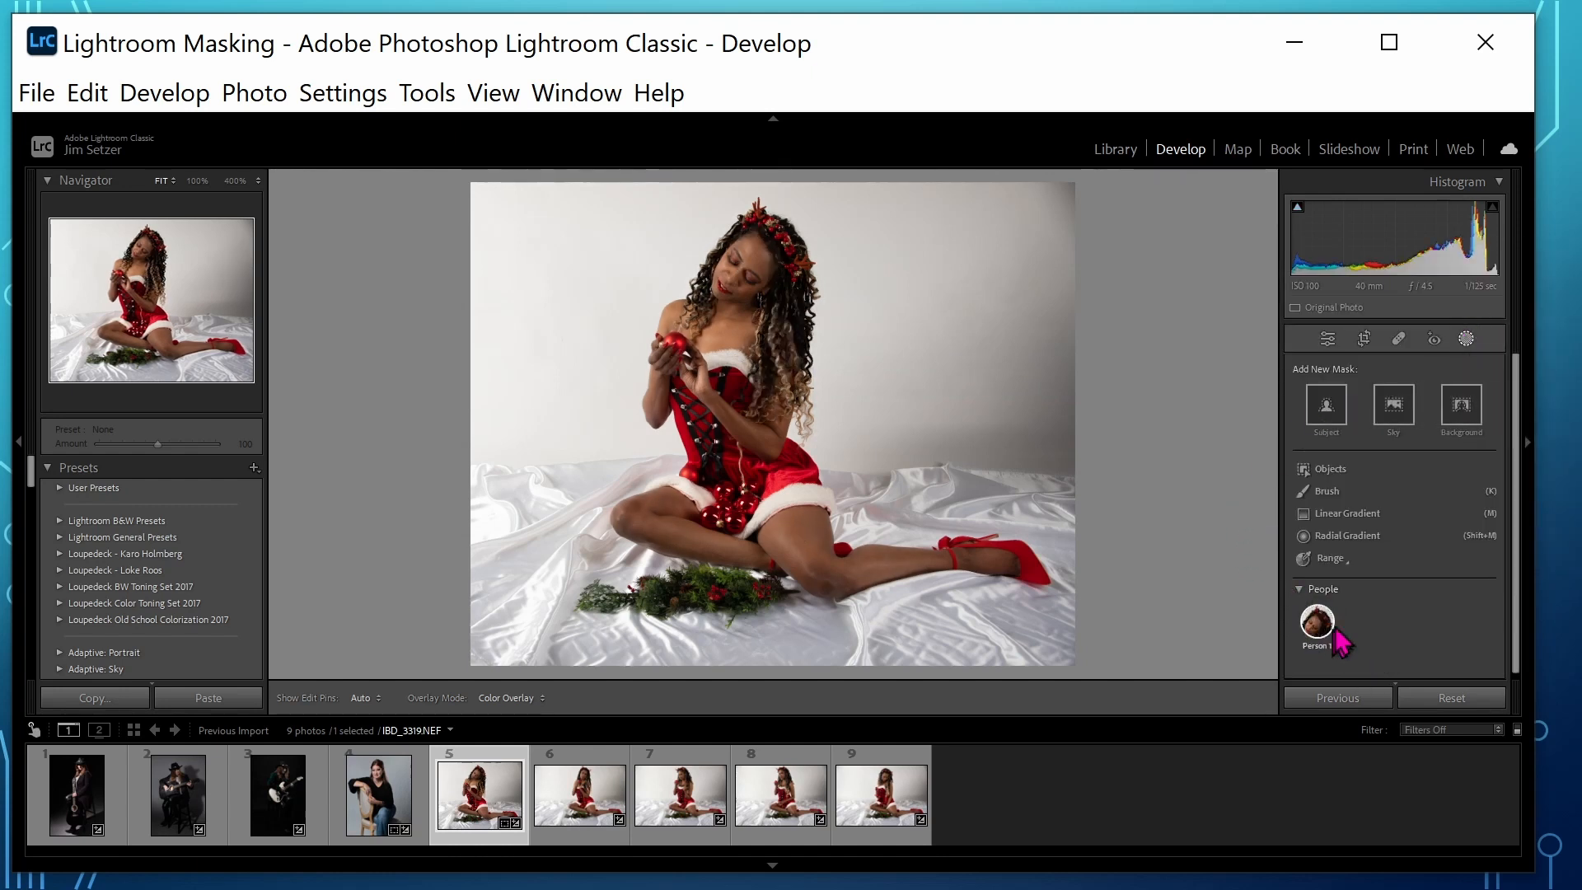
Step: Select the four photos numbered 6 through 9 in the filmstrip, with photo 6 as the active one
mouse_move(1316, 633)
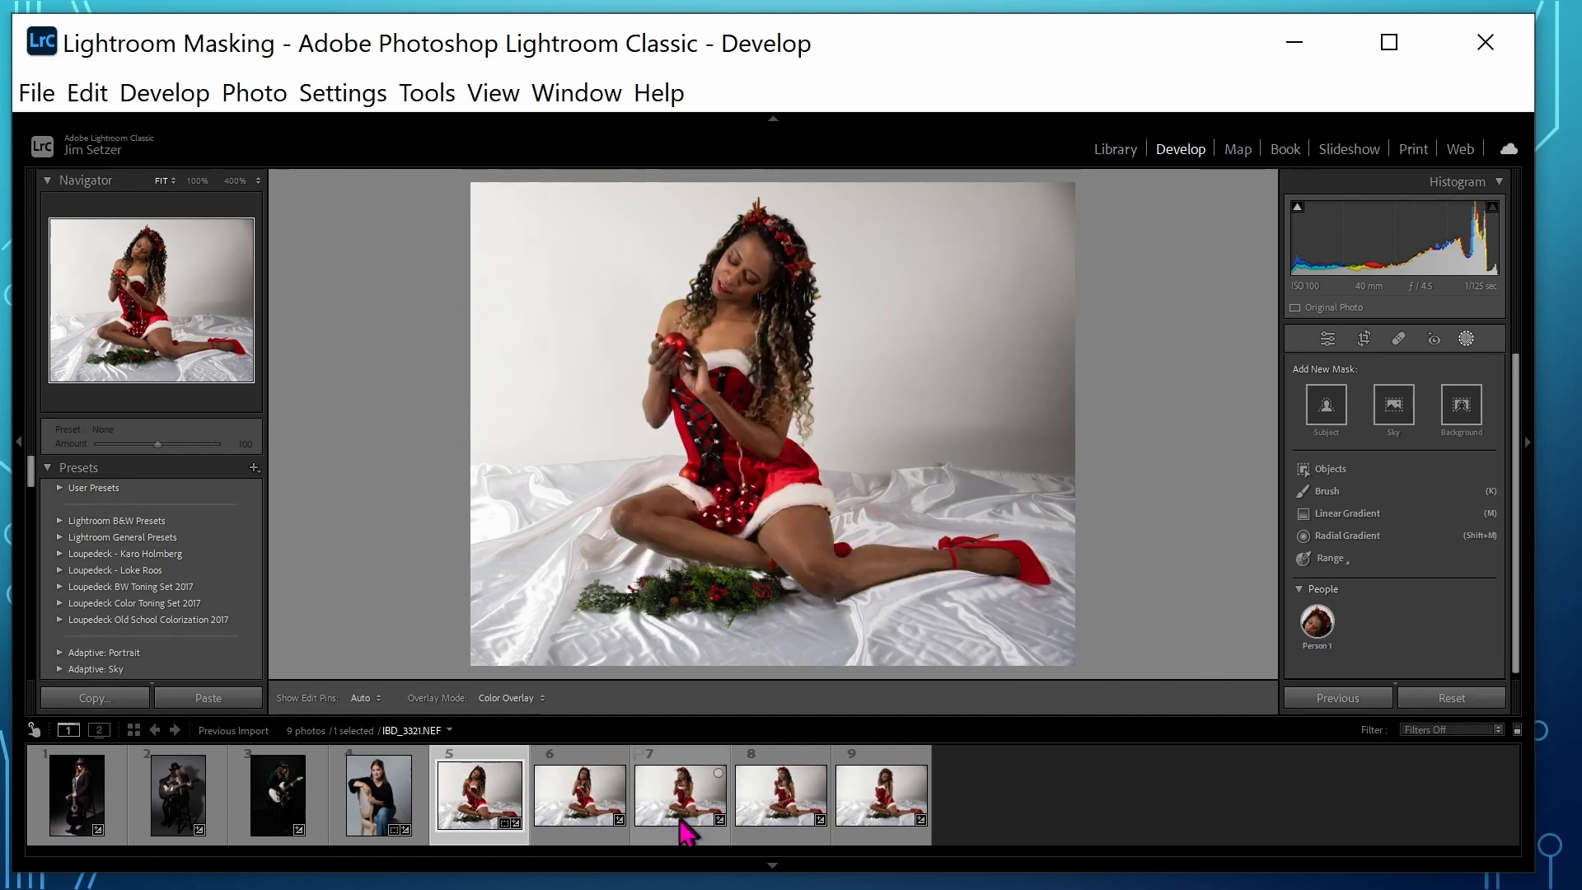
left_click(601, 795)
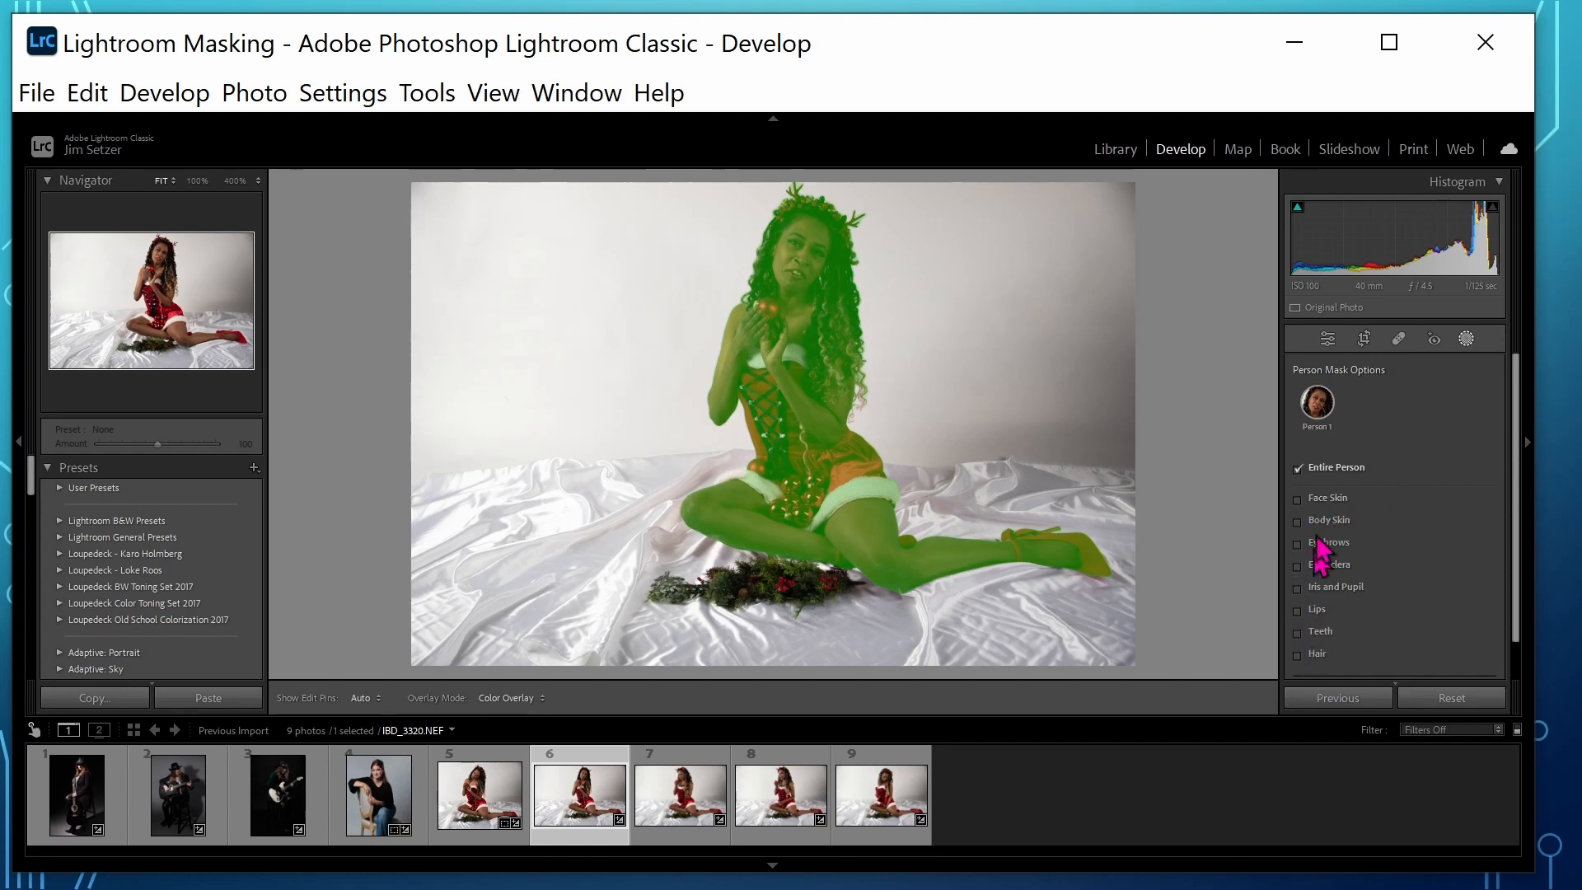
left_click(1085, 788)
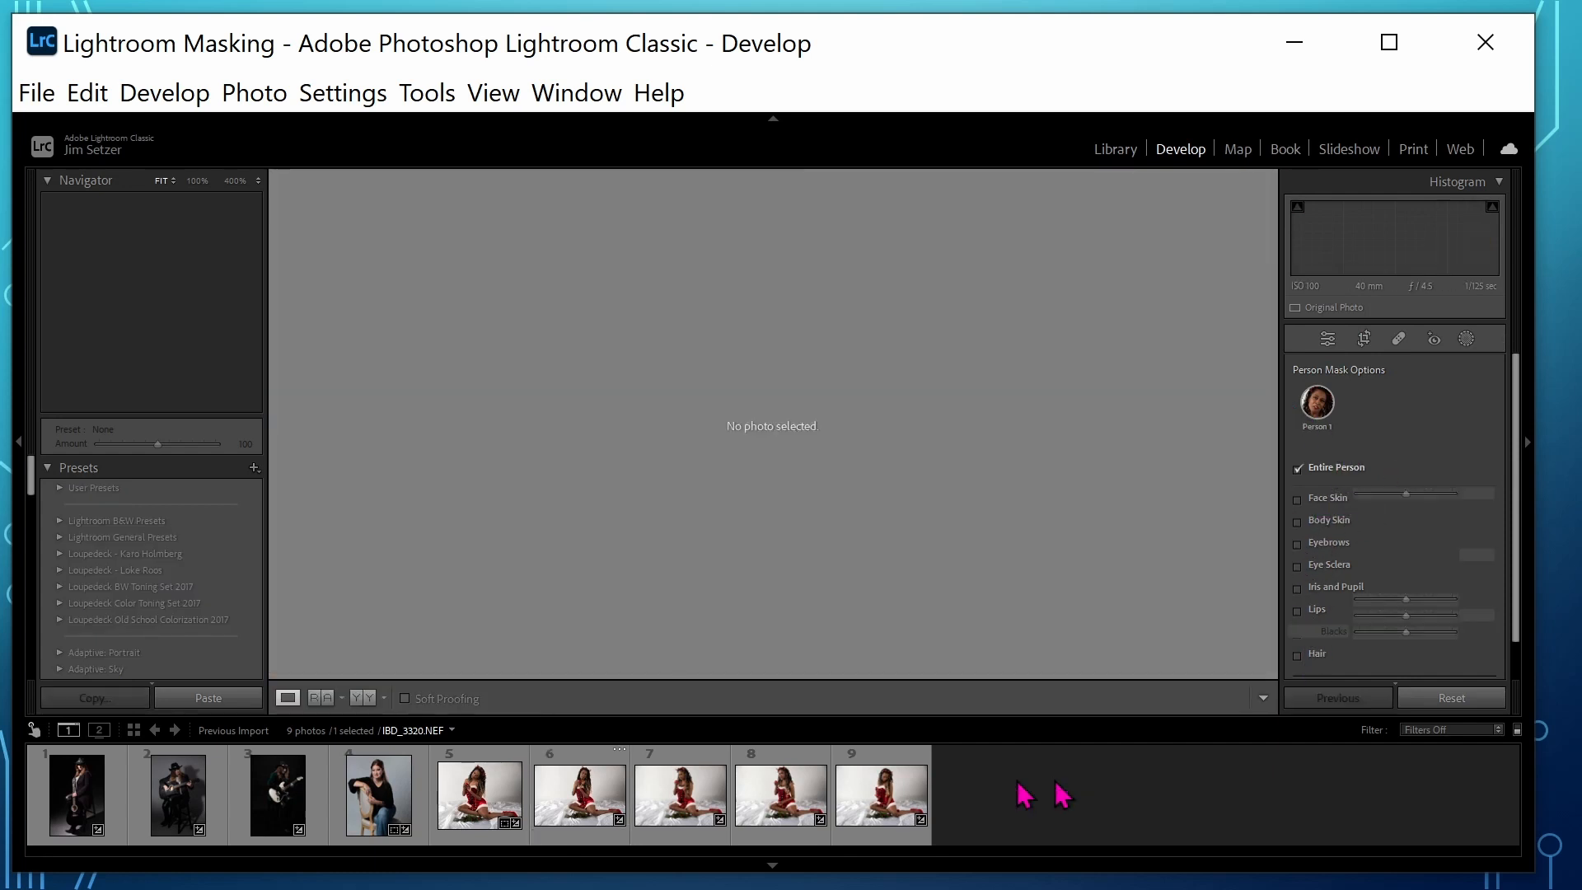
left_click(570, 801)
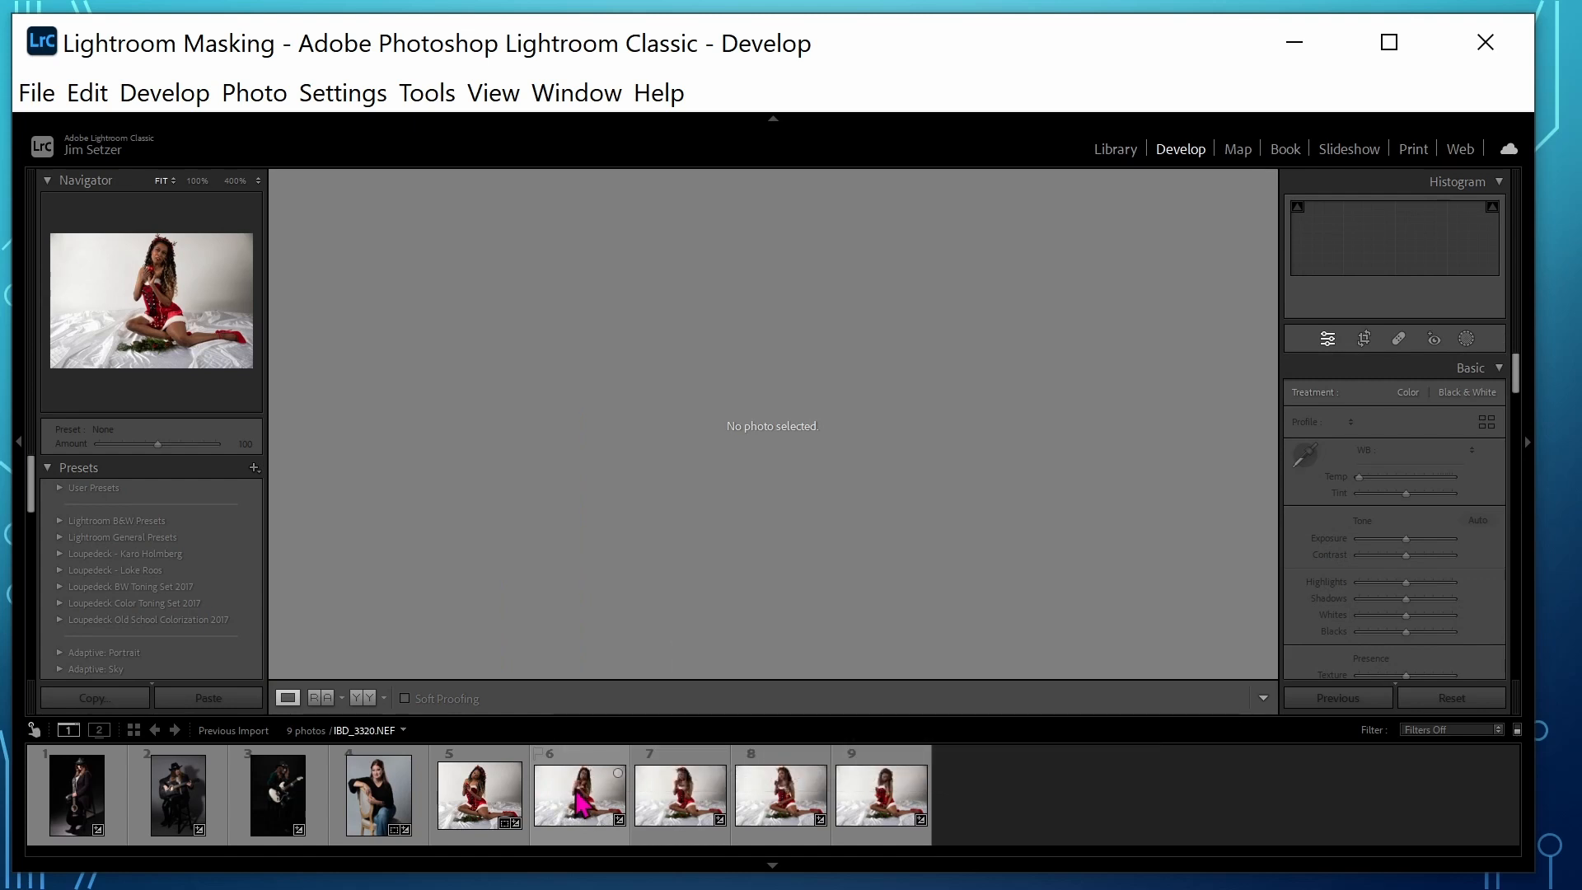
left_click(897, 811, "shift")
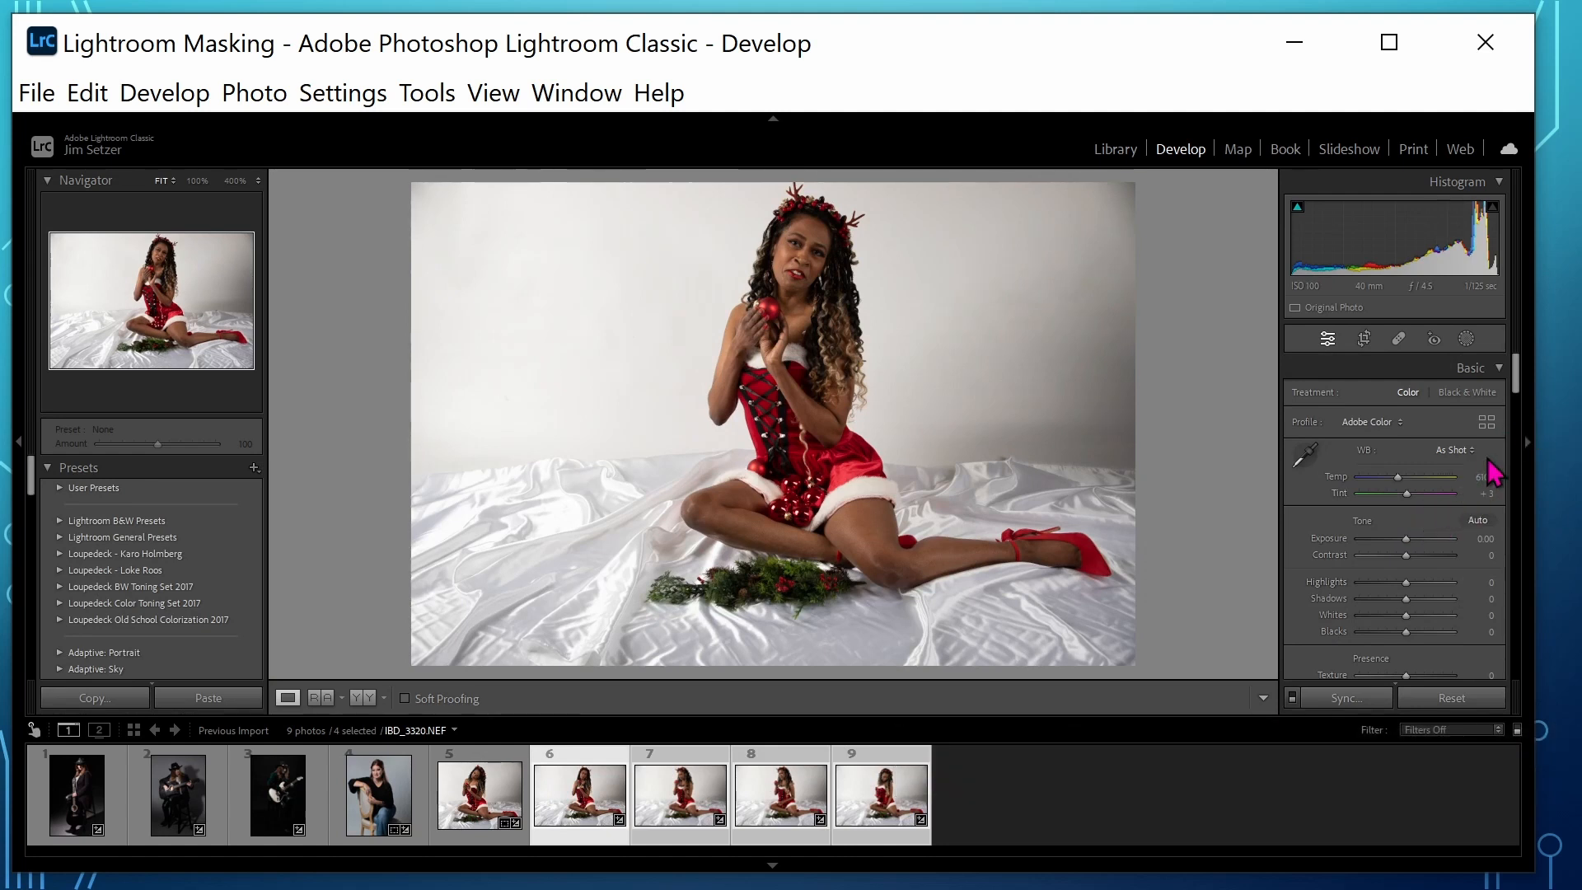
Step: With Auto Sync on, create four separate Person 1 masks for face skin, body skin, eye sclera and hair
left_click(1466, 339)
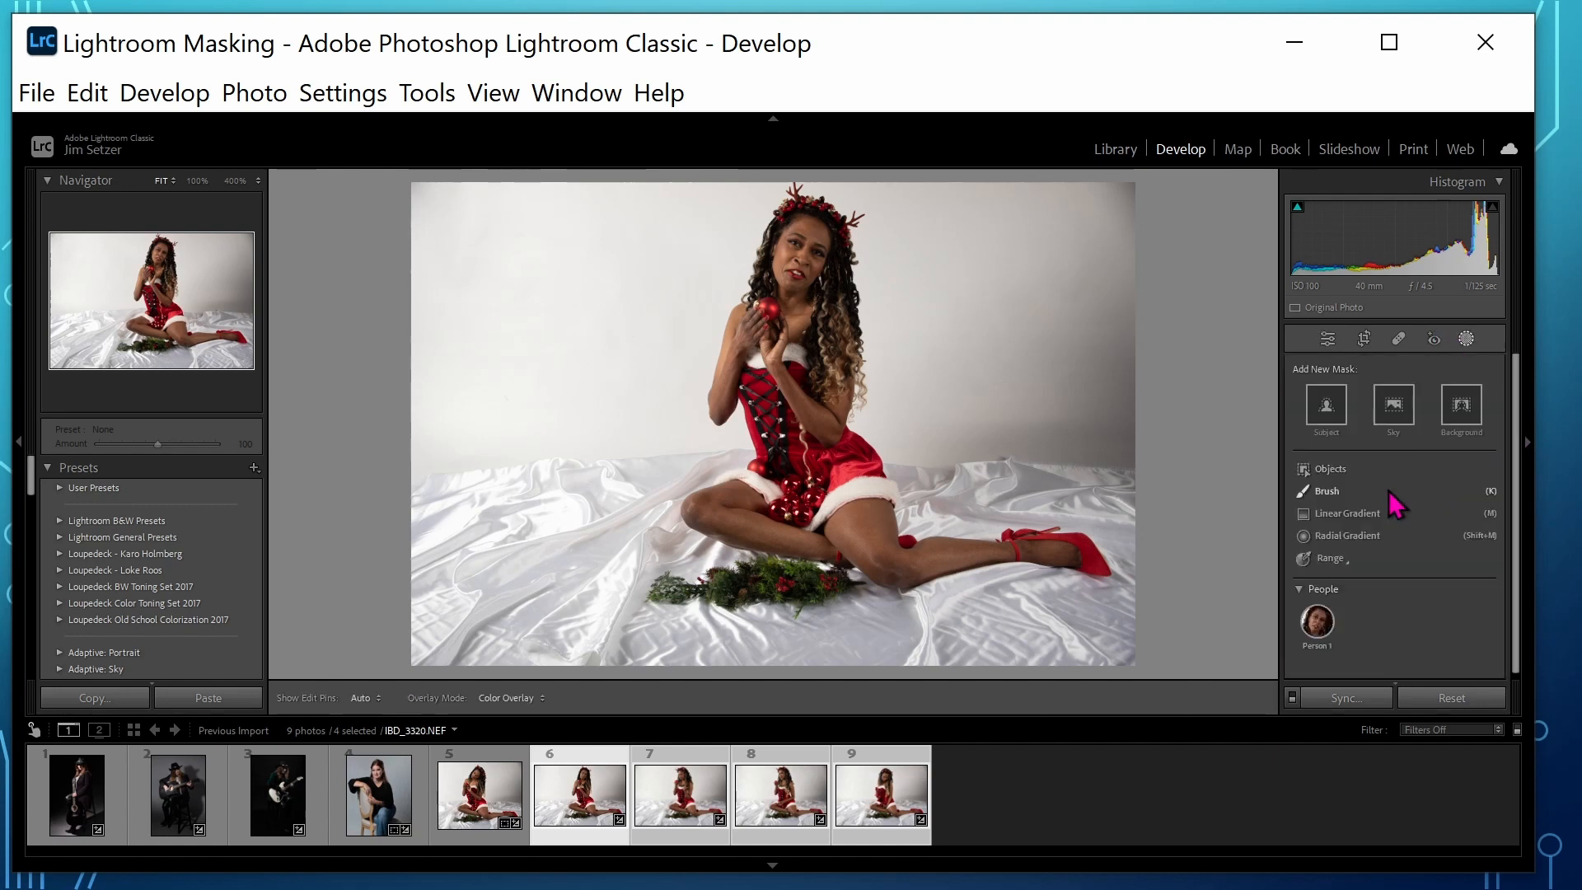
left_click(1317, 623)
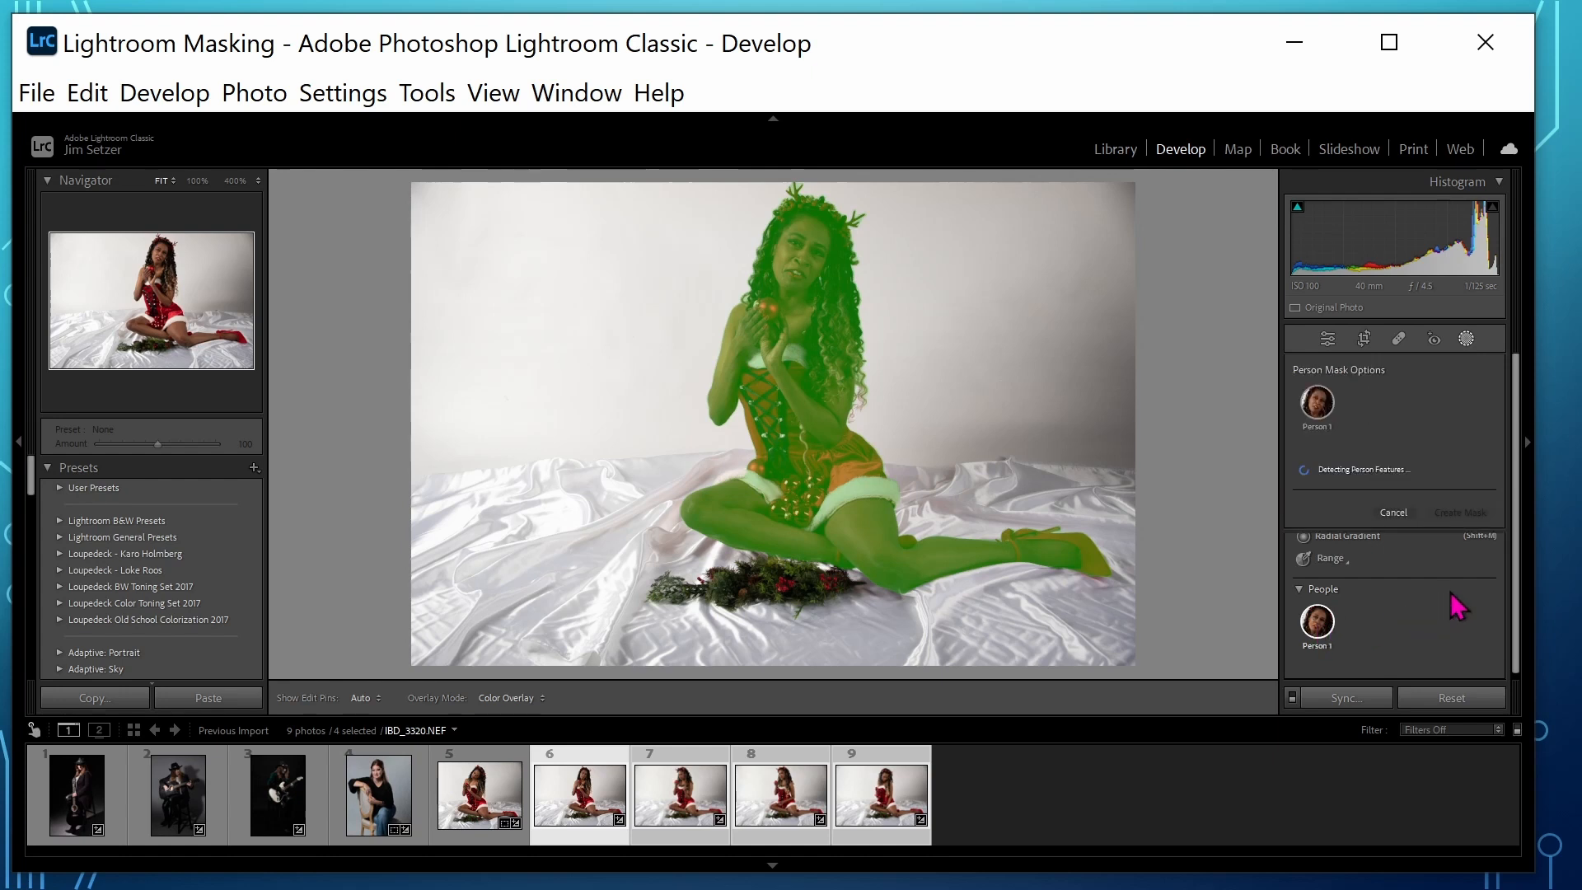
left_click_drag(1515, 478, 1513, 589)
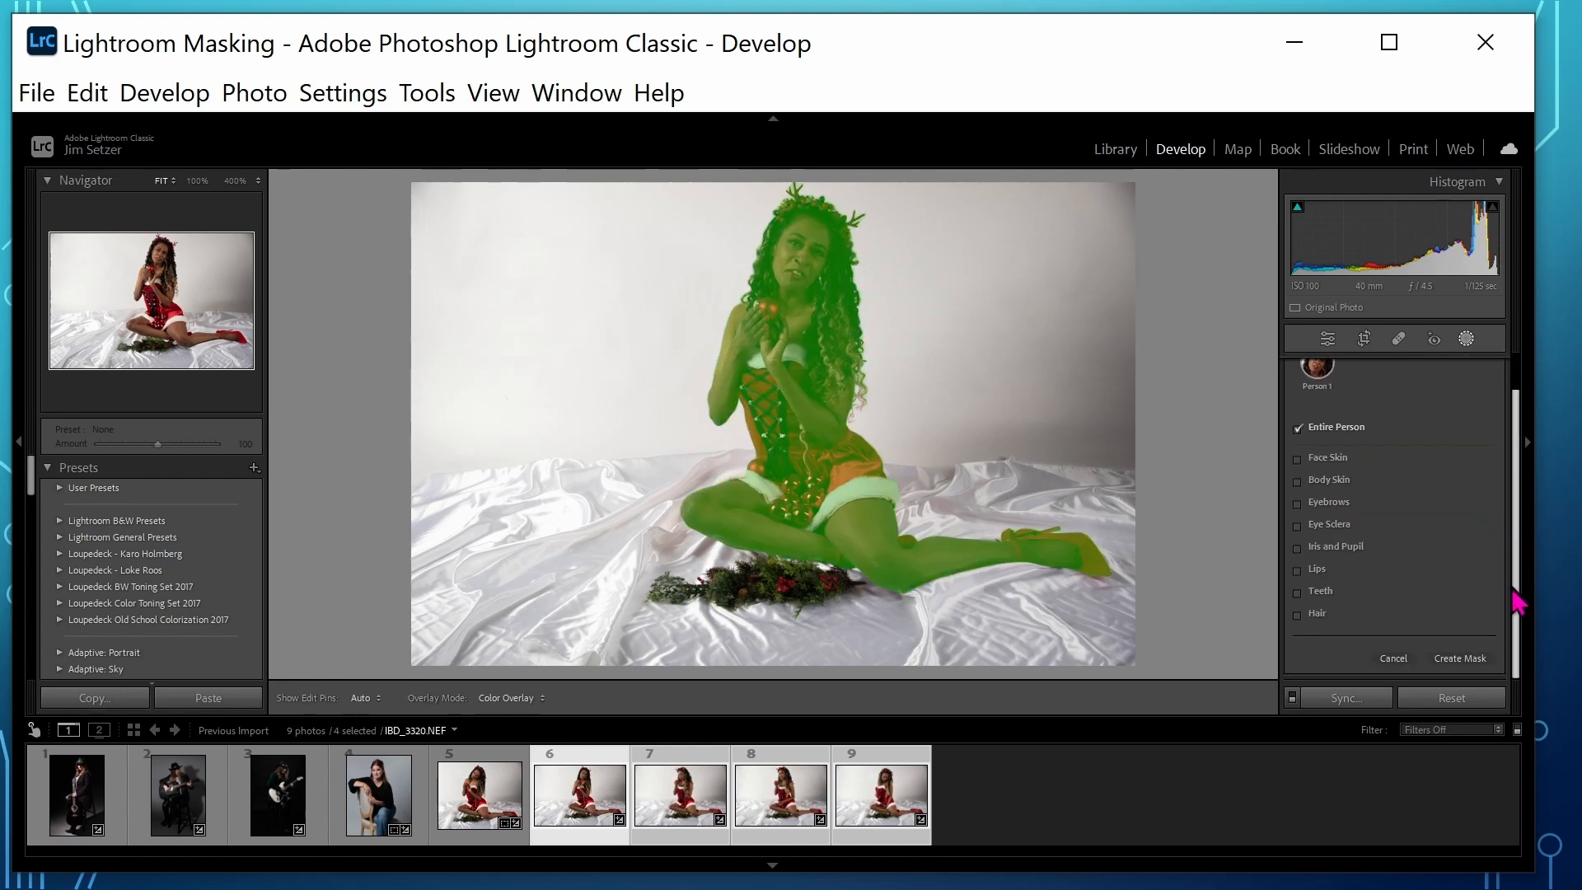
left_click(1297, 462)
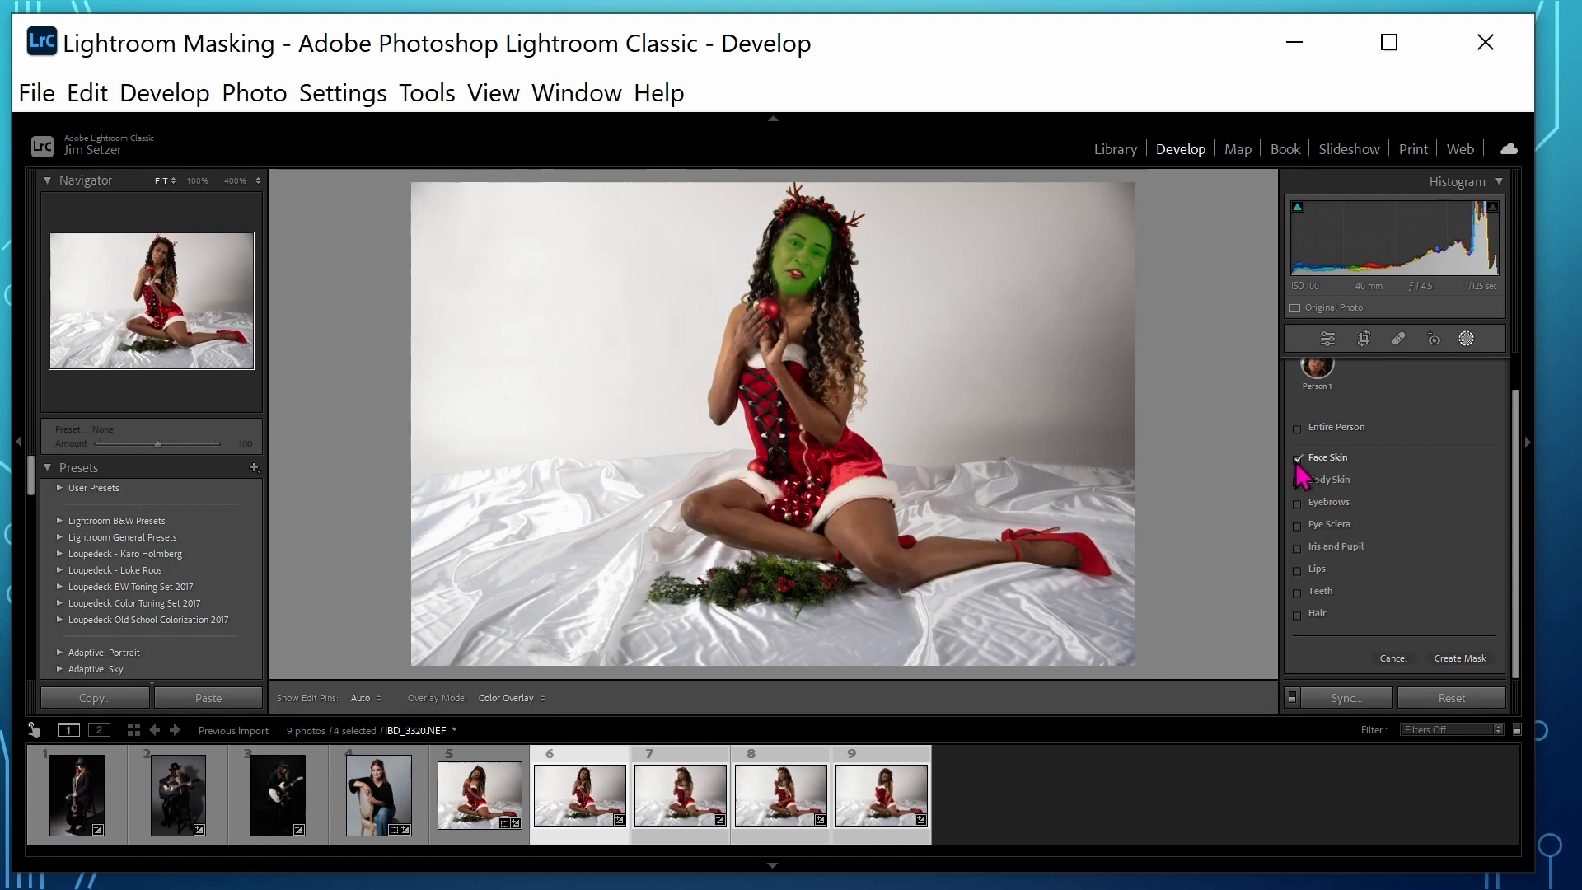
left_click(1297, 481)
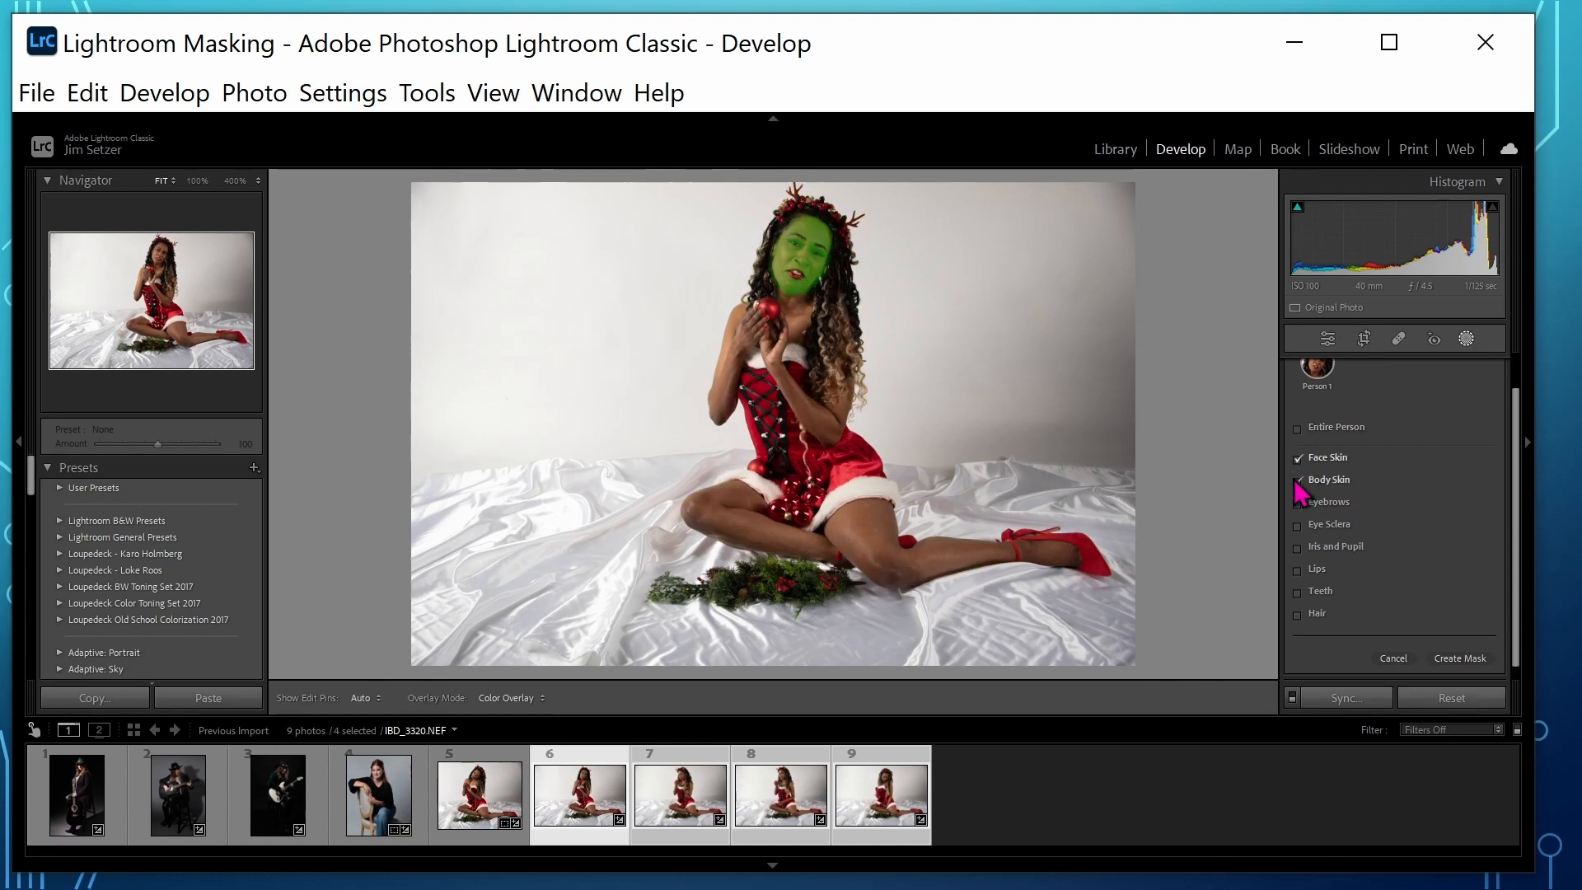
left_click(1294, 527)
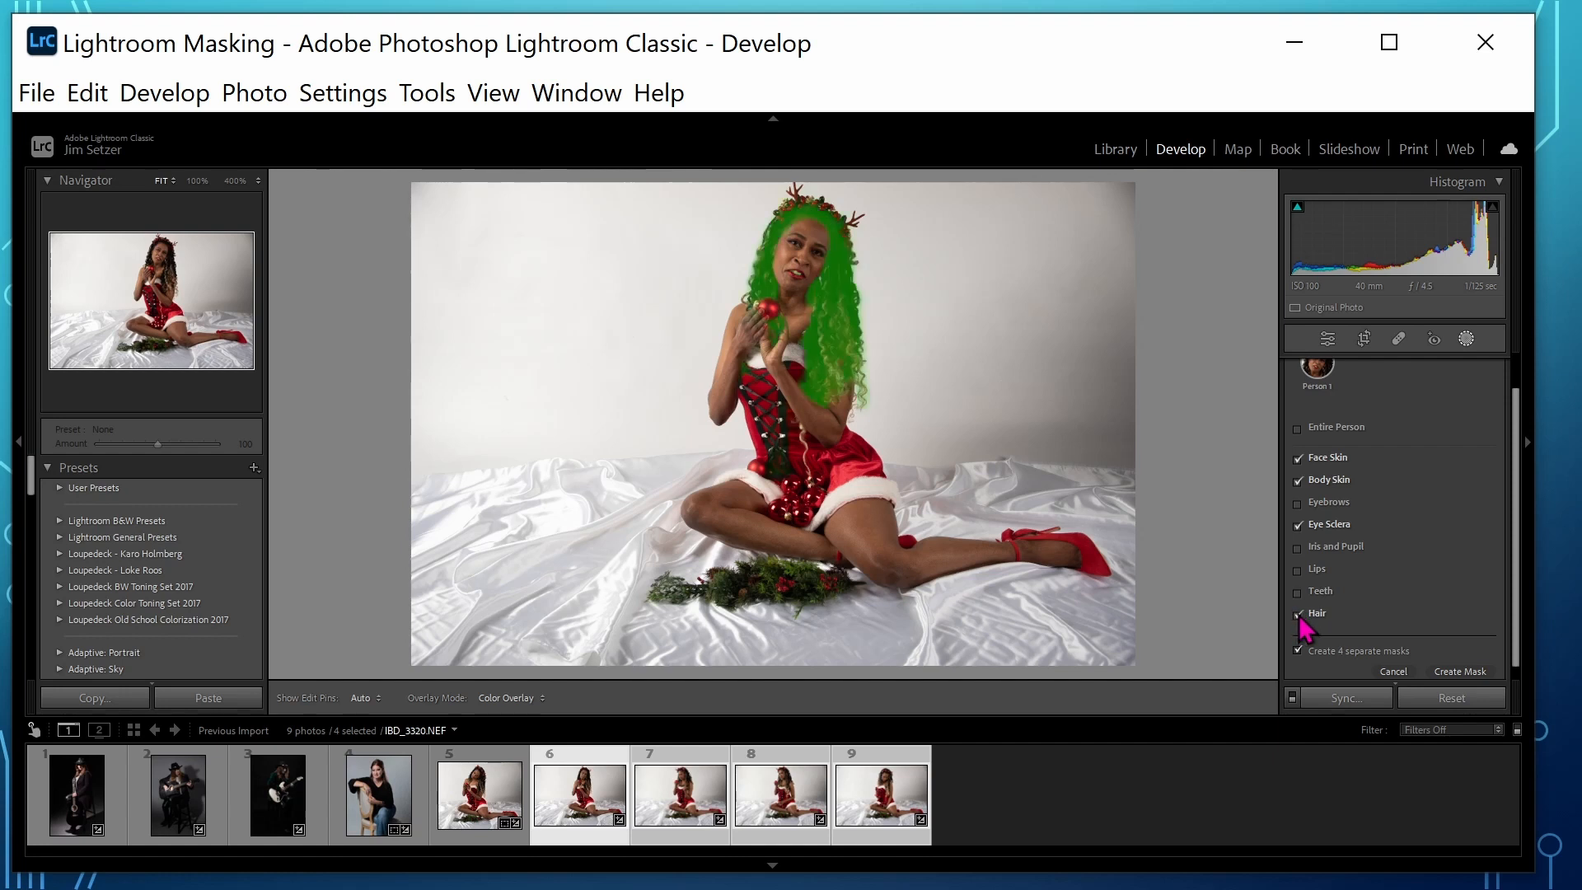
left_click(1292, 698)
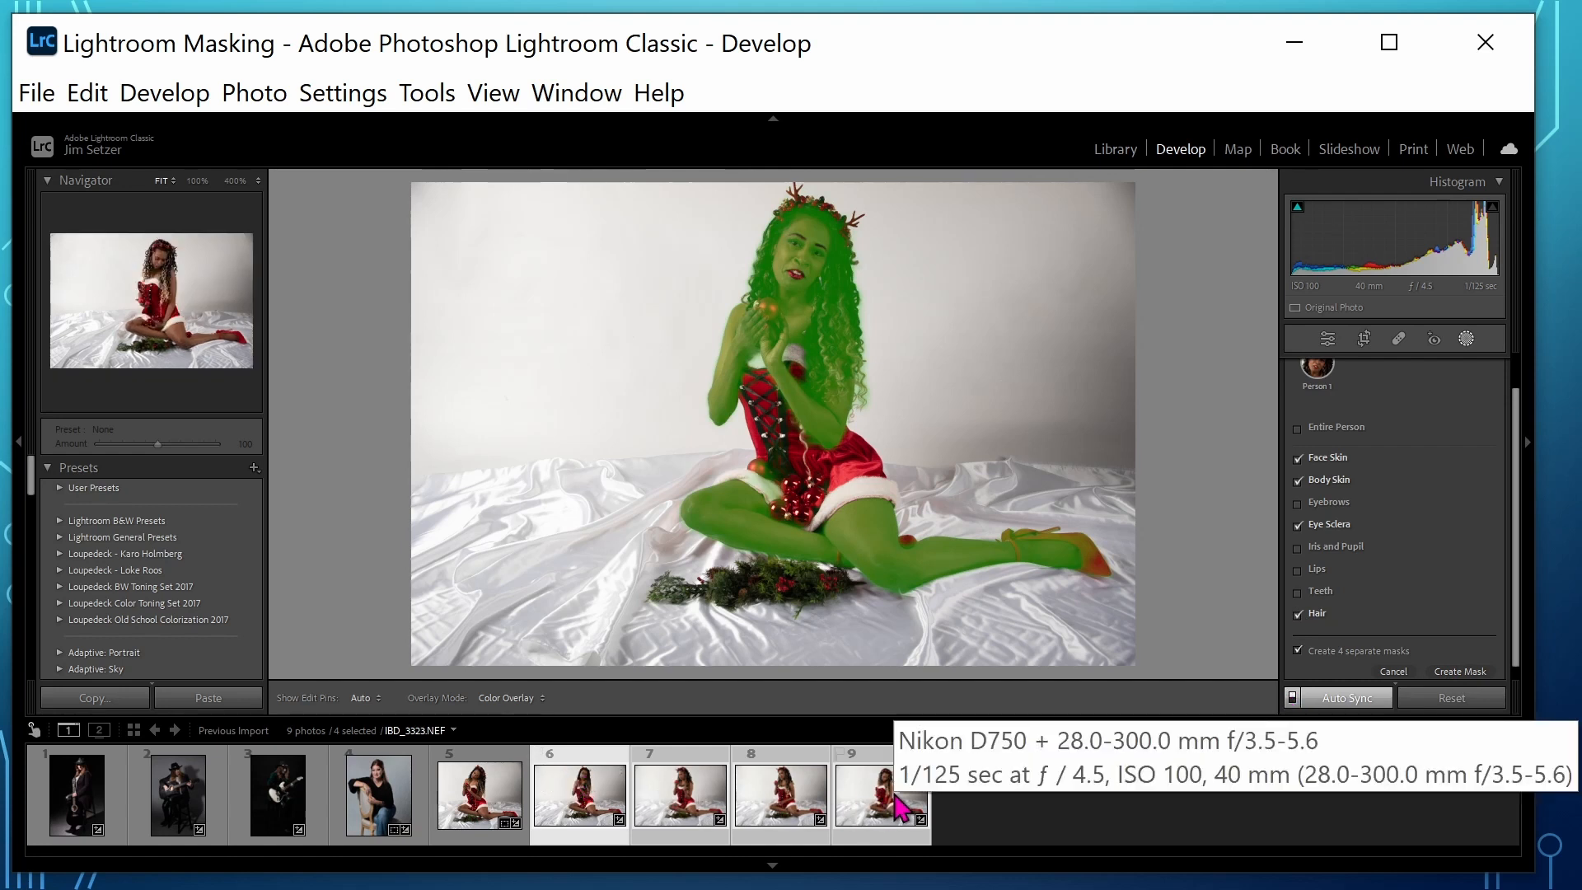
left_click(1461, 672)
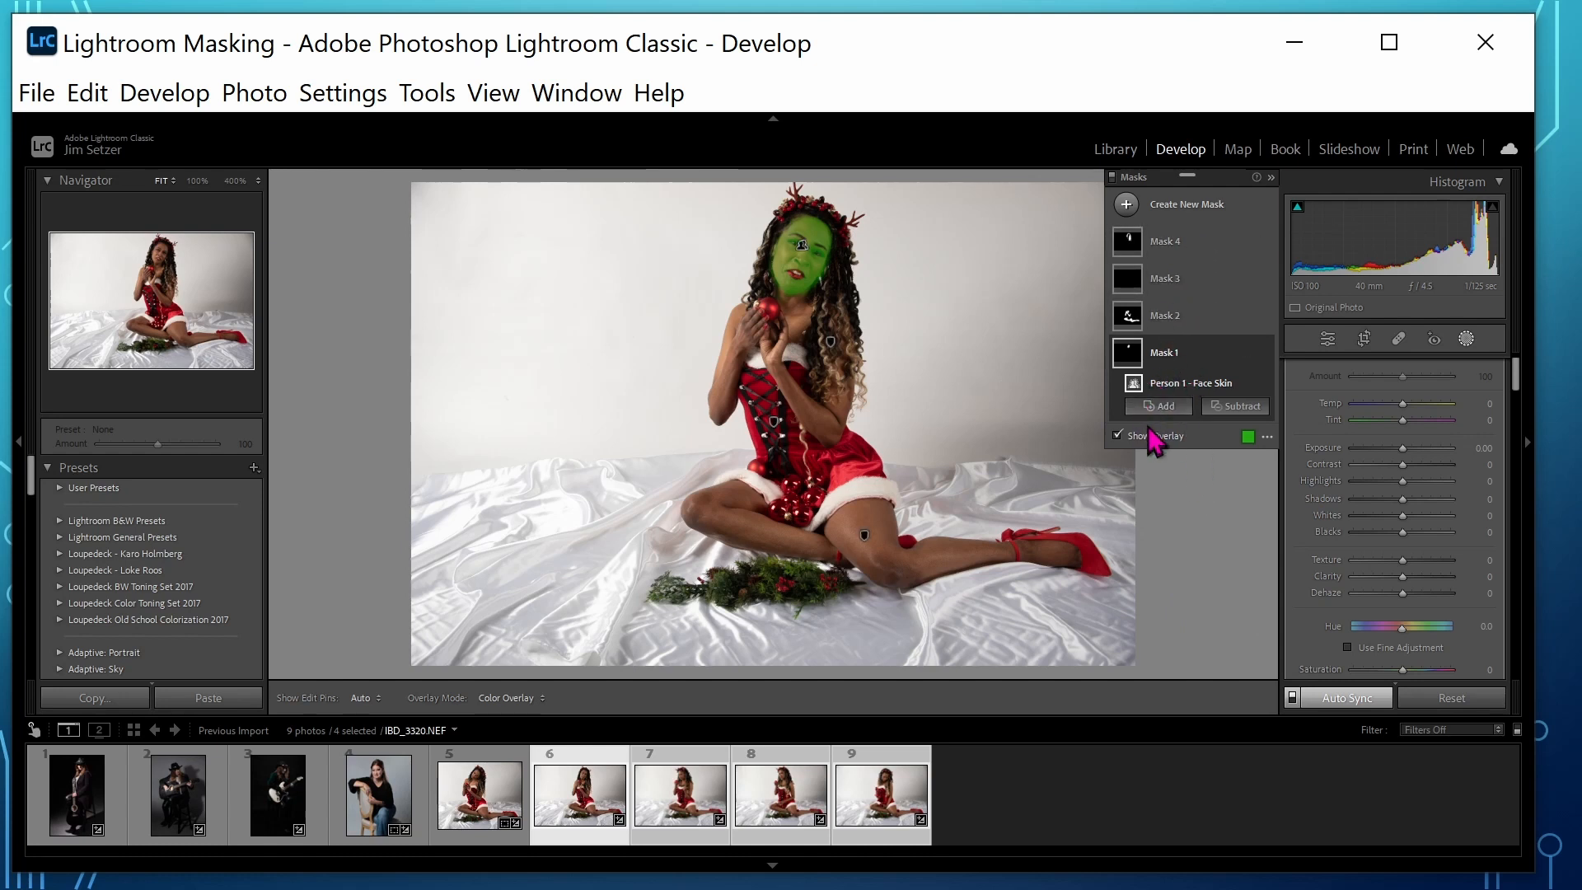
Step: Set the face skin mask's Texture to -38 and Clarity to -28 across the selected photos
left_click(1170, 353)
left_click(1171, 352)
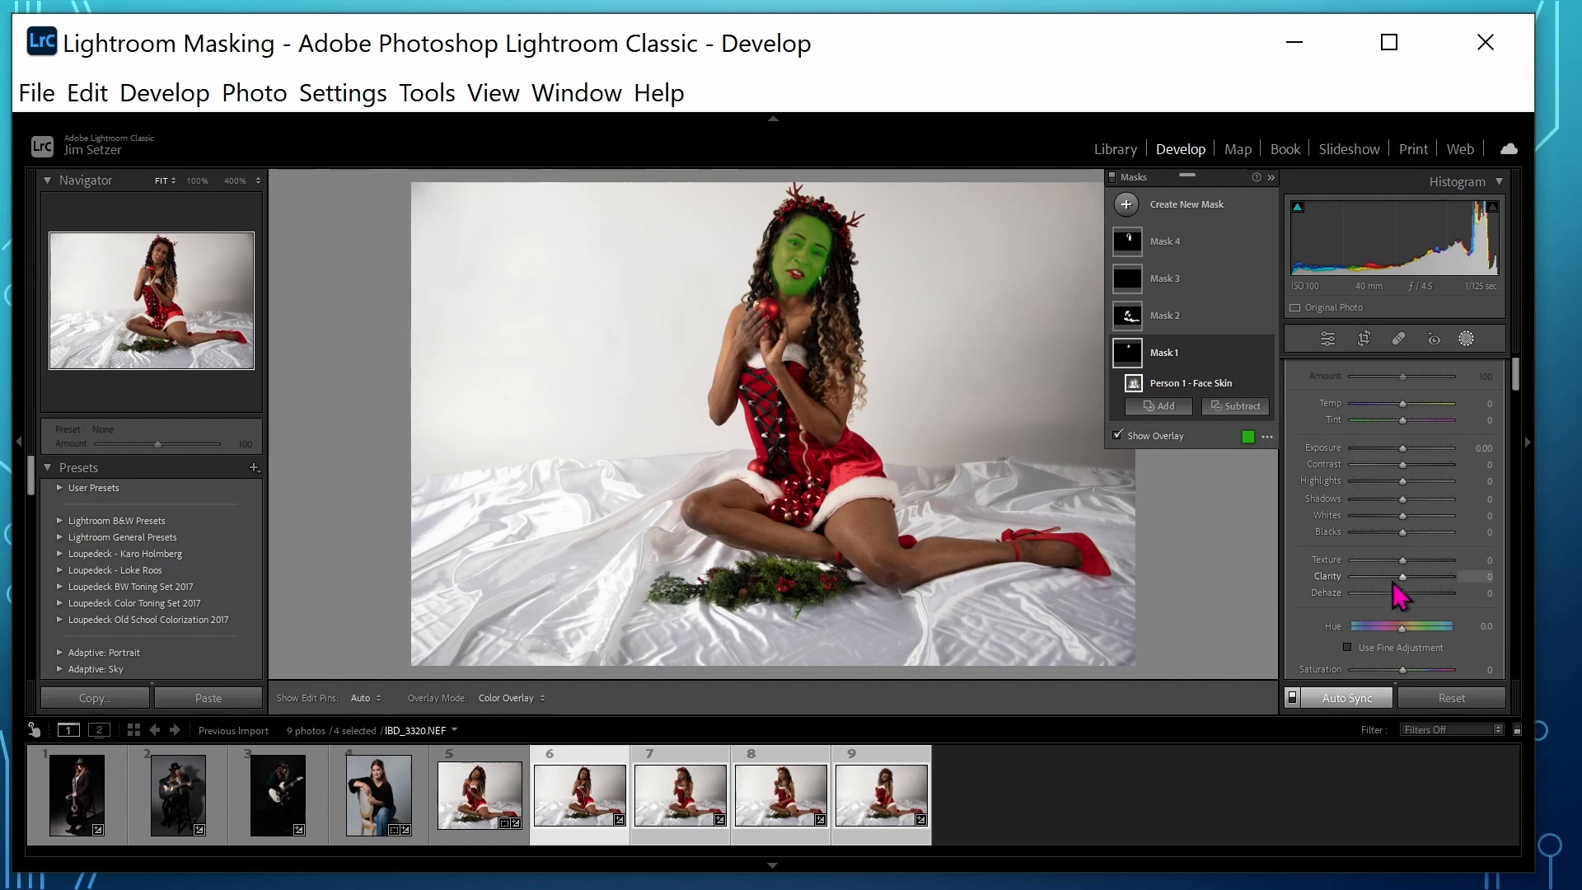
left_click_drag(1403, 576, 1384, 561)
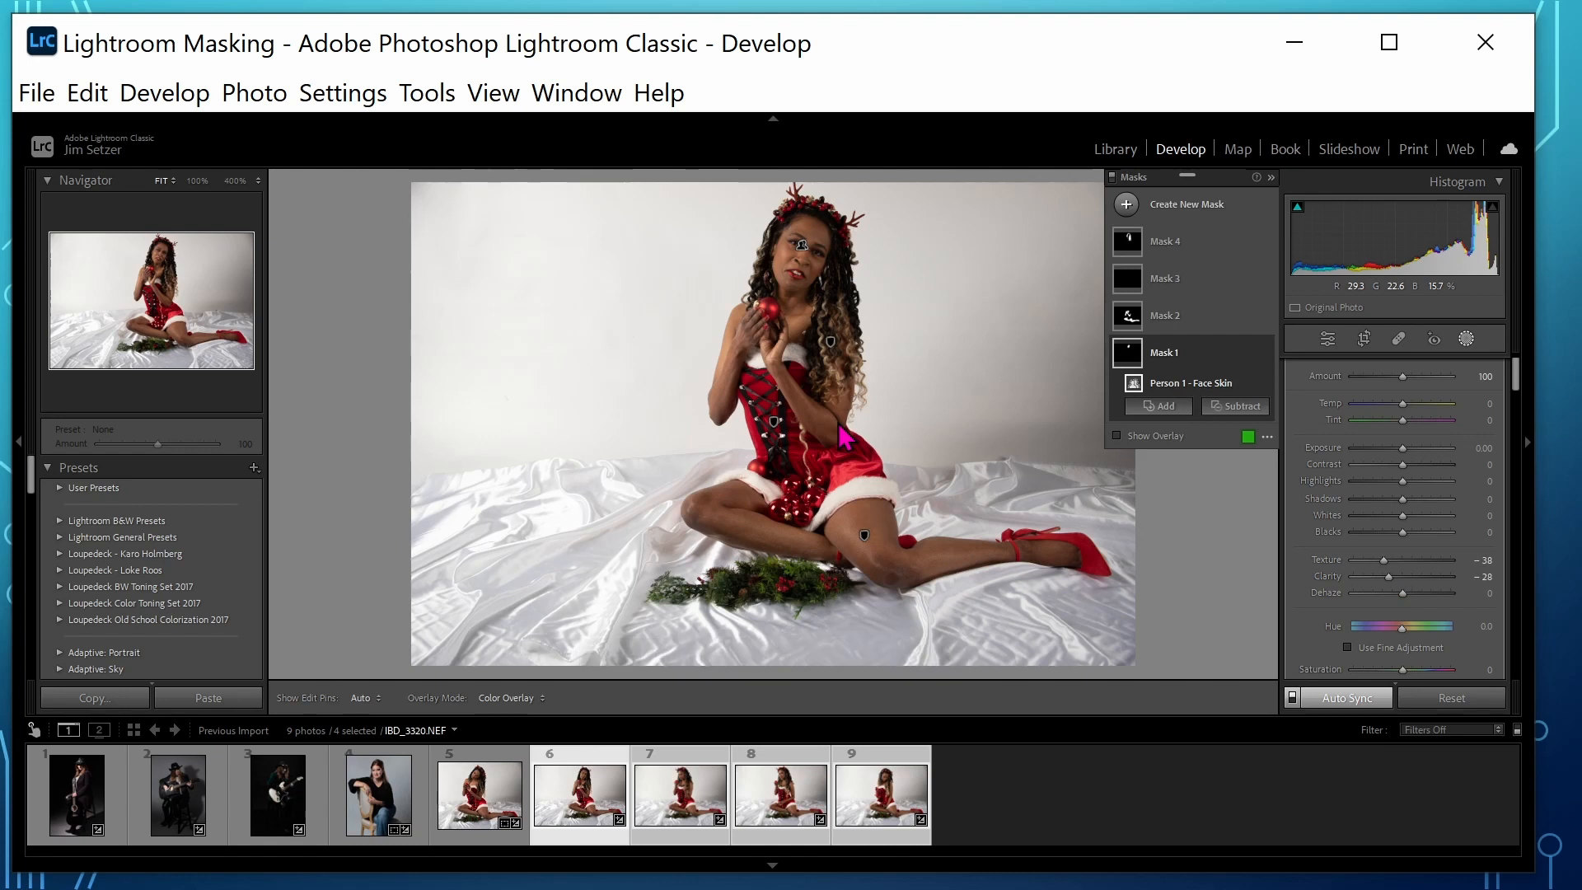
Step: Set the body skin mask's Clarity to -65 and Texture to -100 across the selected photos
left_click(1165, 316)
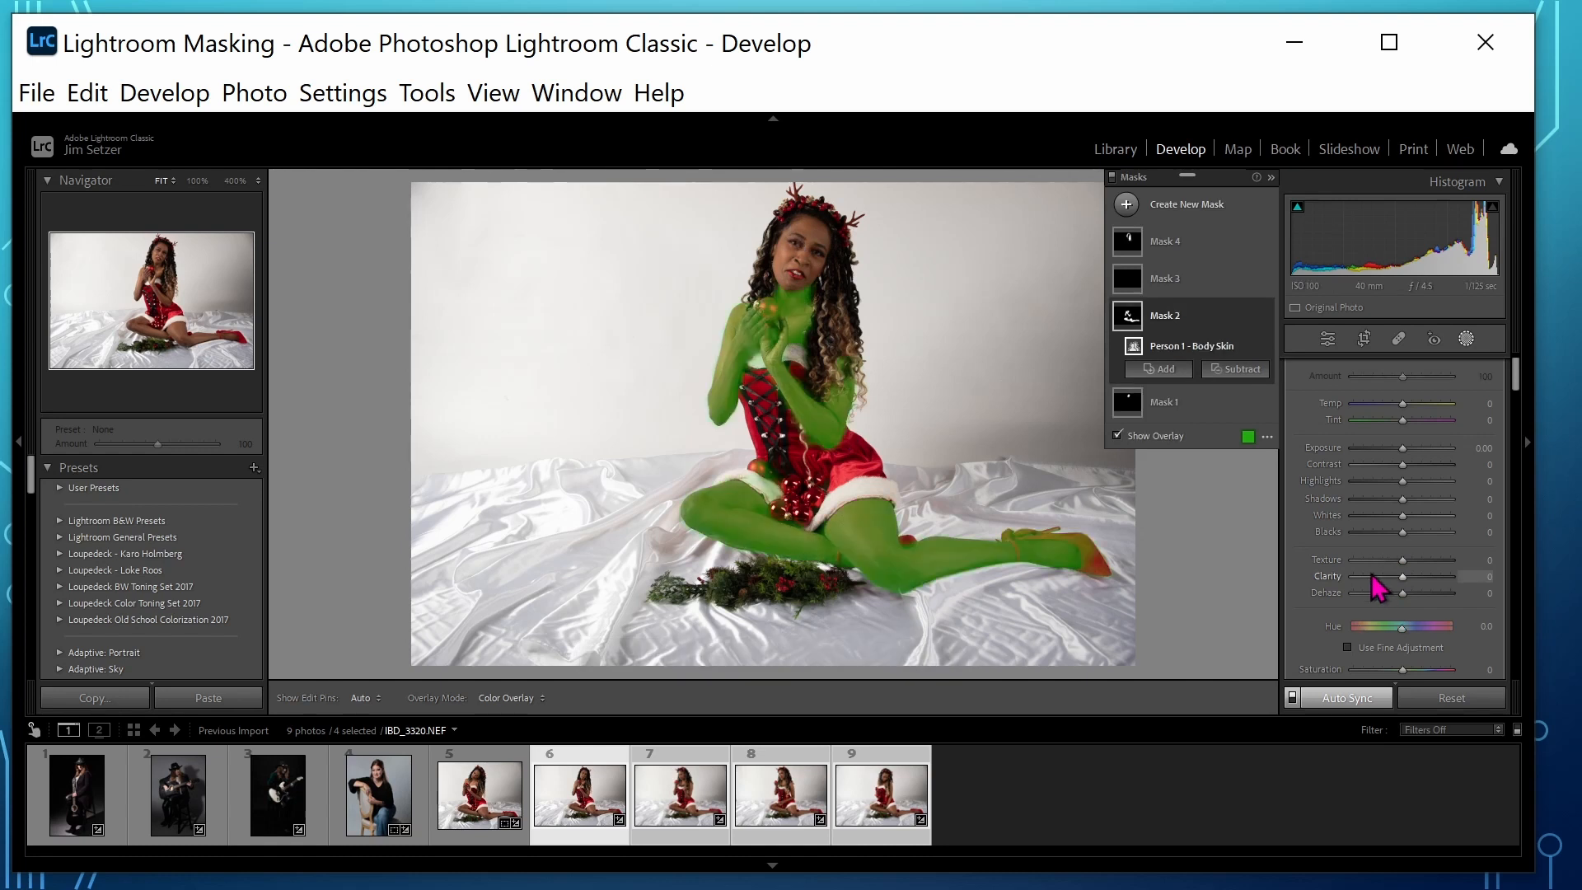
left_click(1371, 577)
left_click(1351, 561)
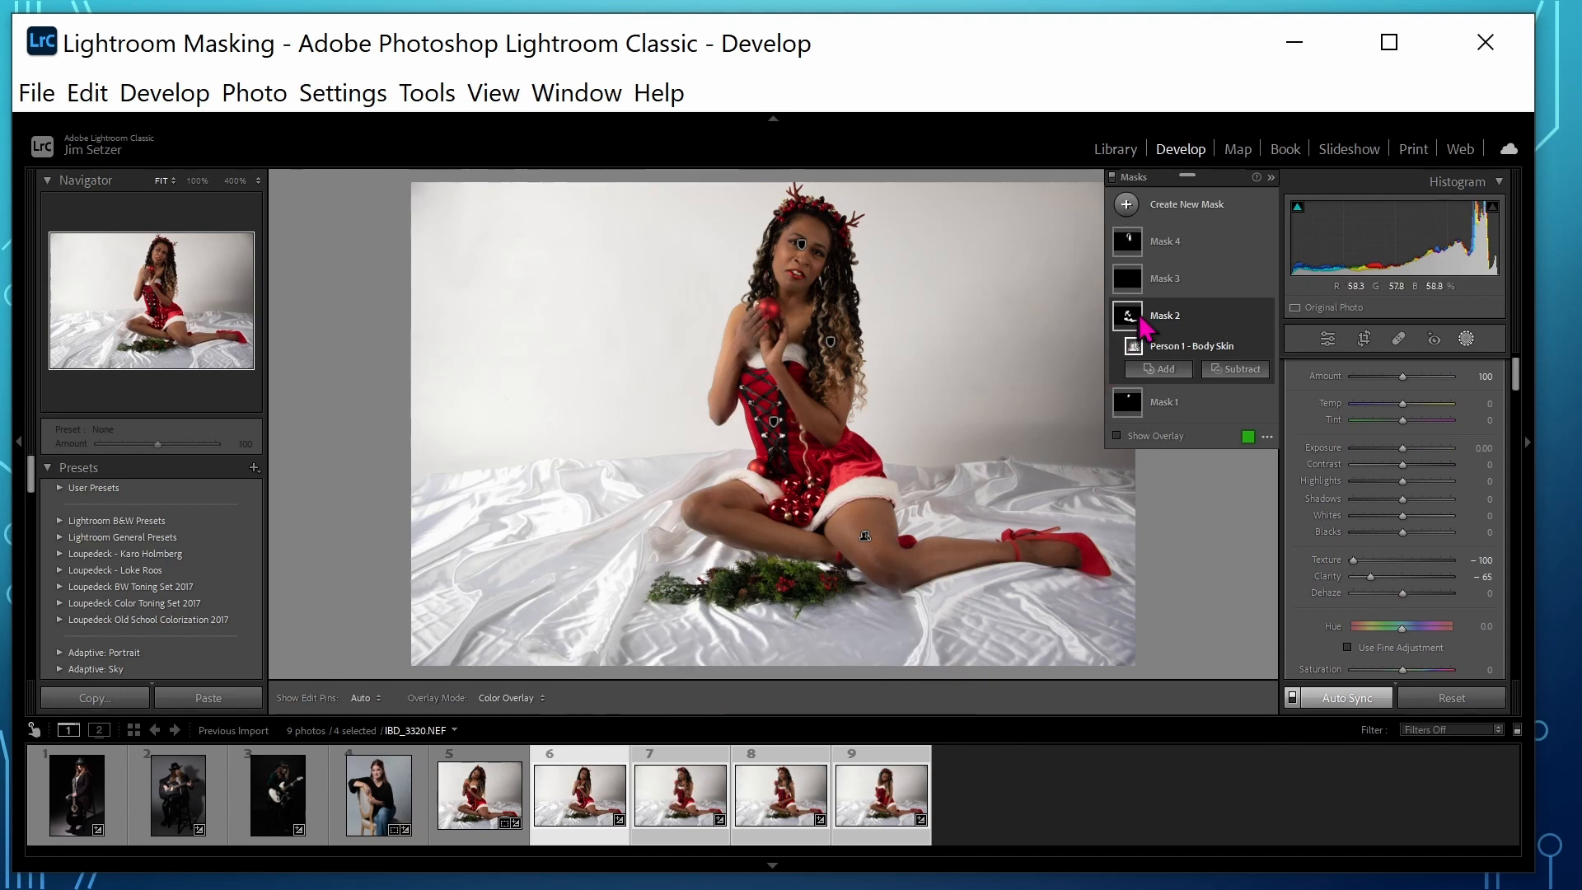
Step: Set the eye sclera mask's Exposure to 0.50 and Saturation to -21, working from a close view of the eyes
left_click(1177, 280)
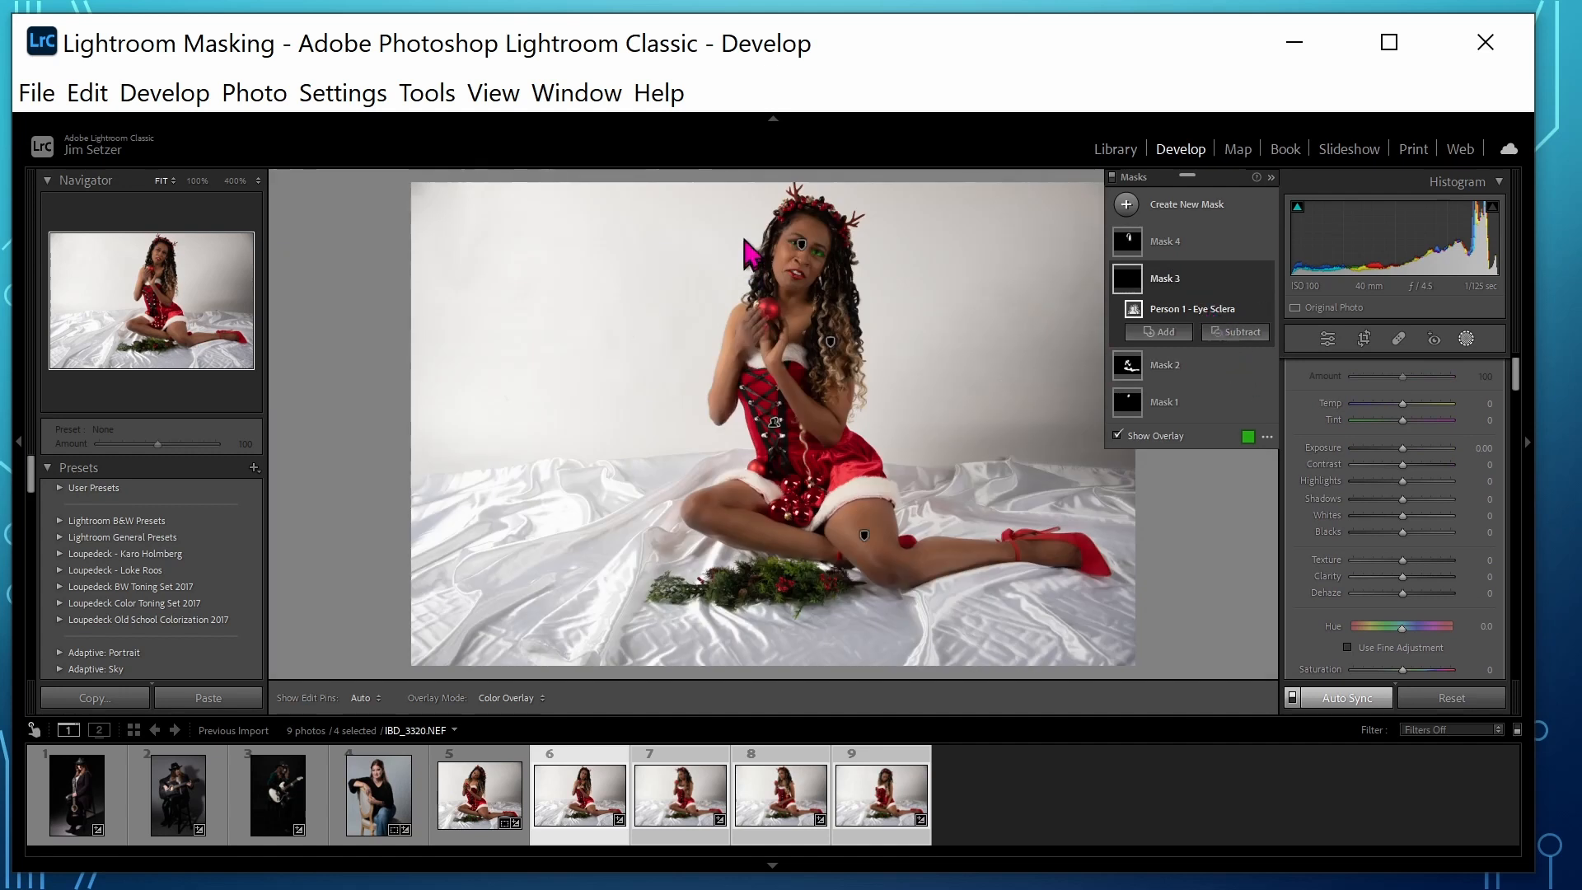
left_click(828, 256)
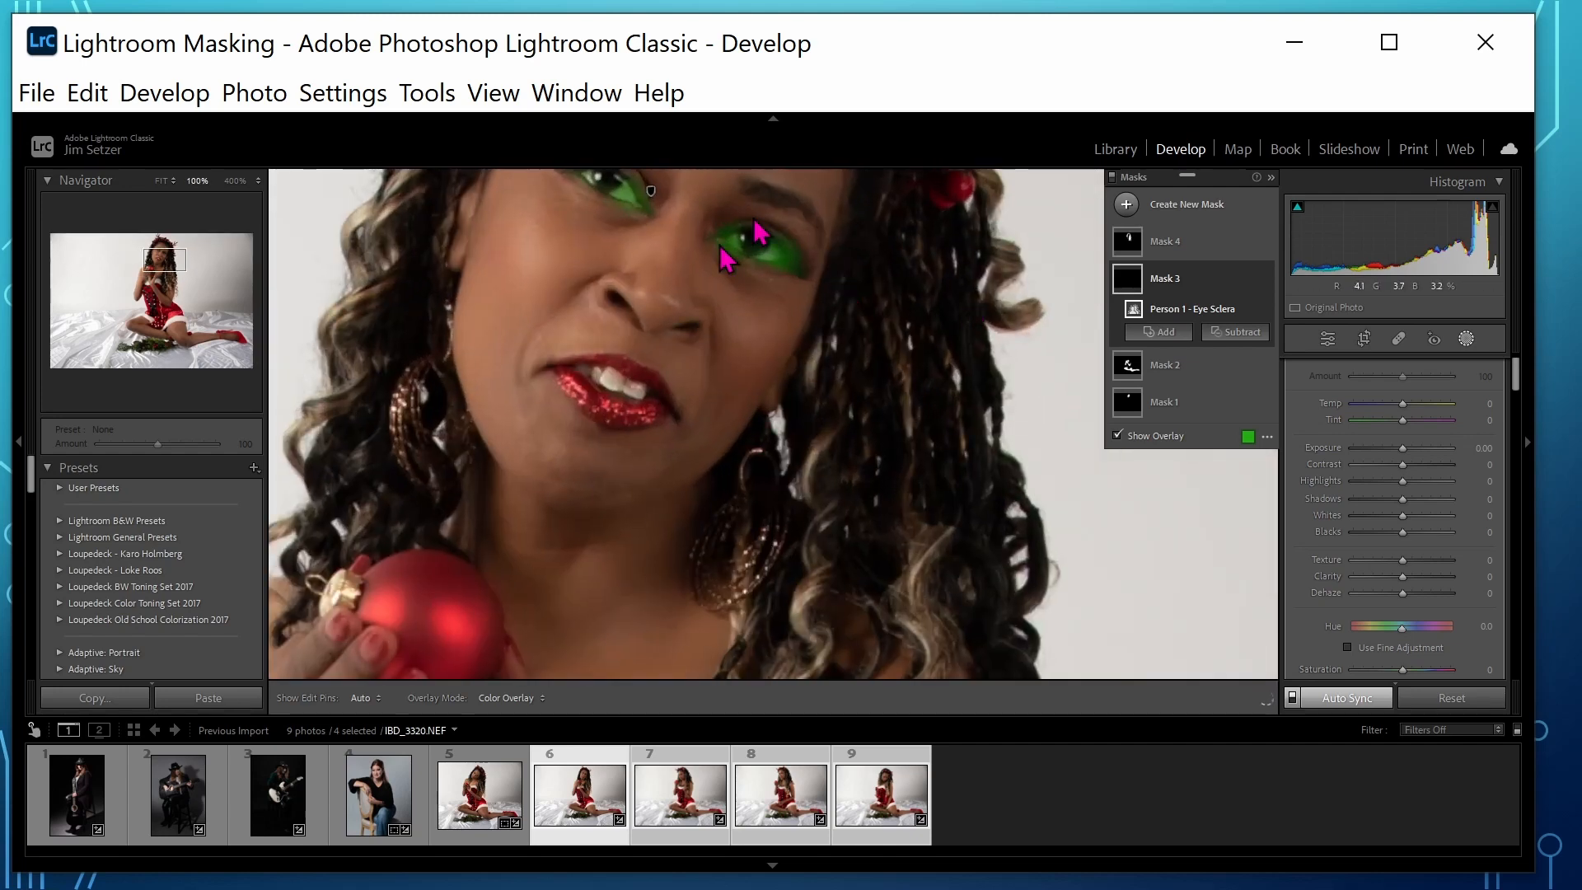
left_click_drag(752, 293, 762, 363)
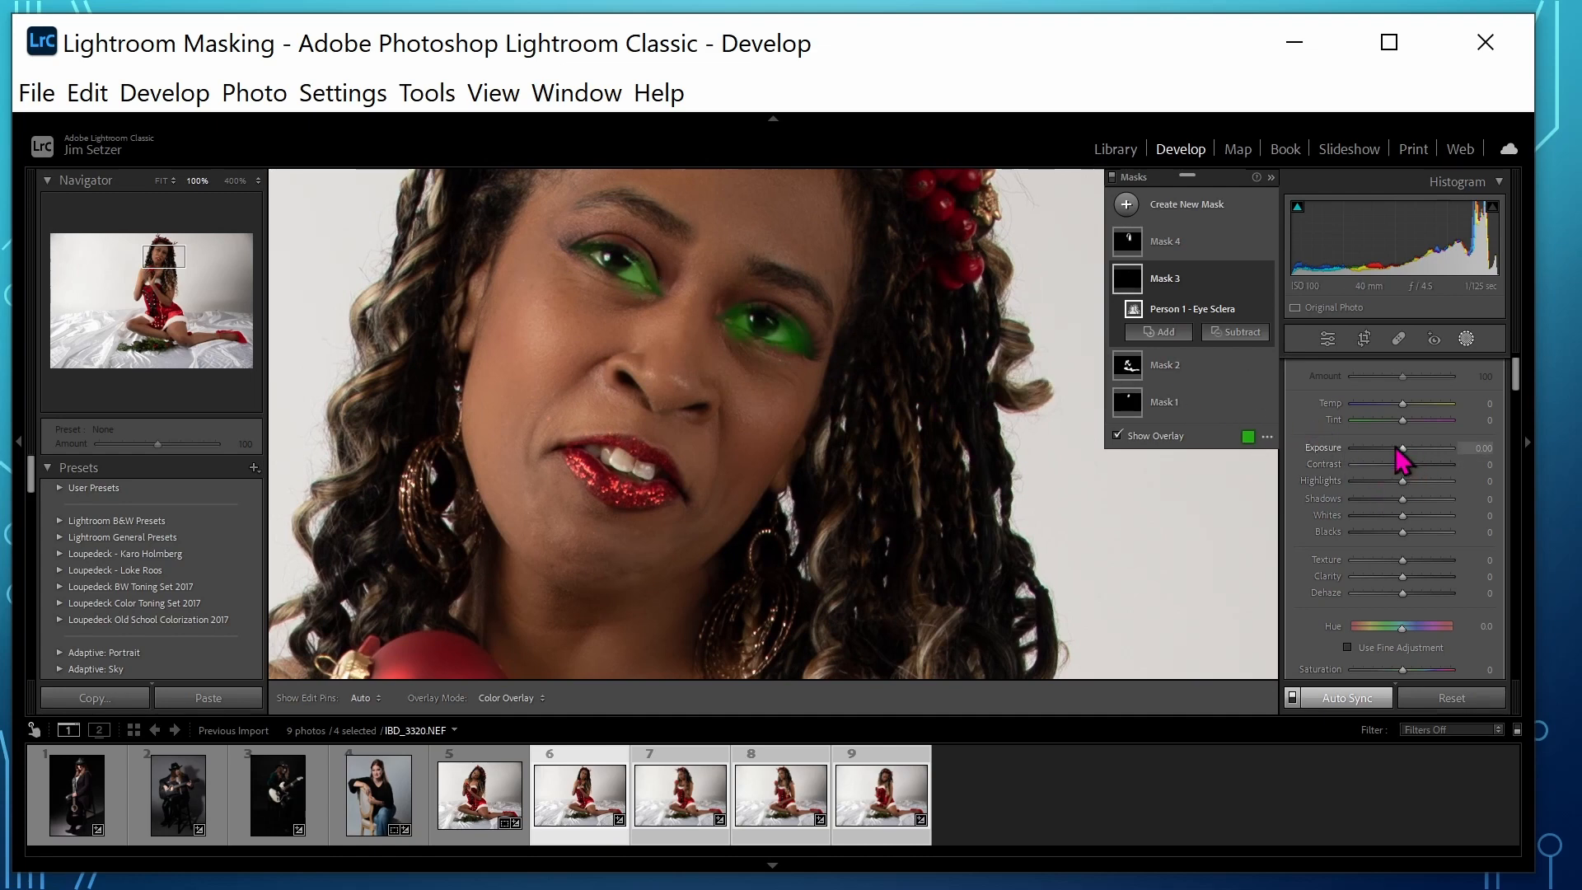
left_click_drag(1403, 449, 1403, 450)
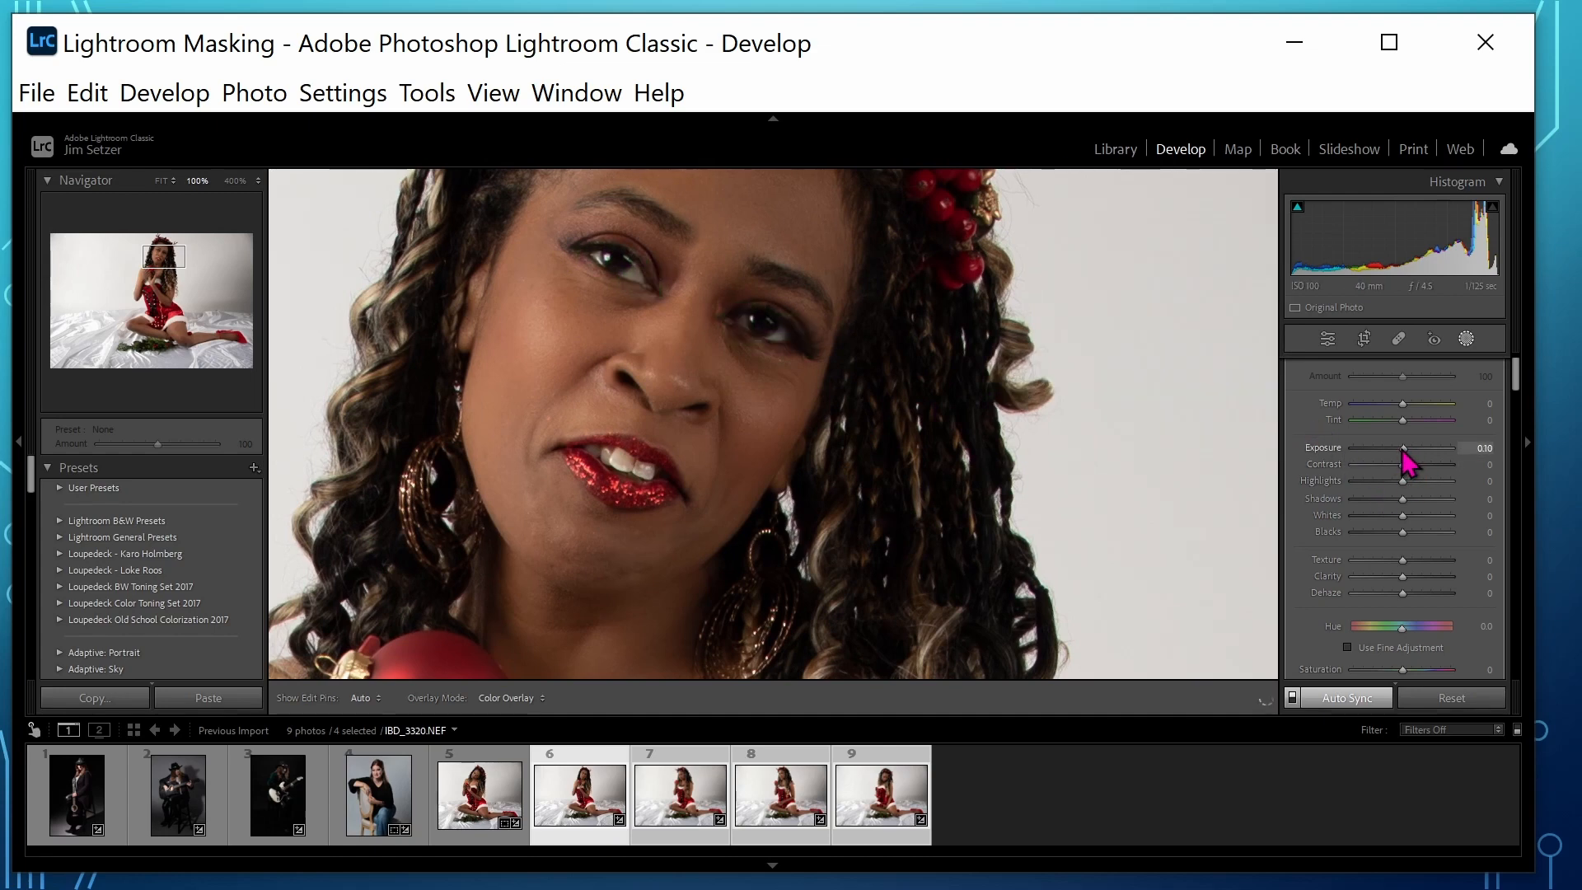
left_click_drag(1413, 448, 1405, 449)
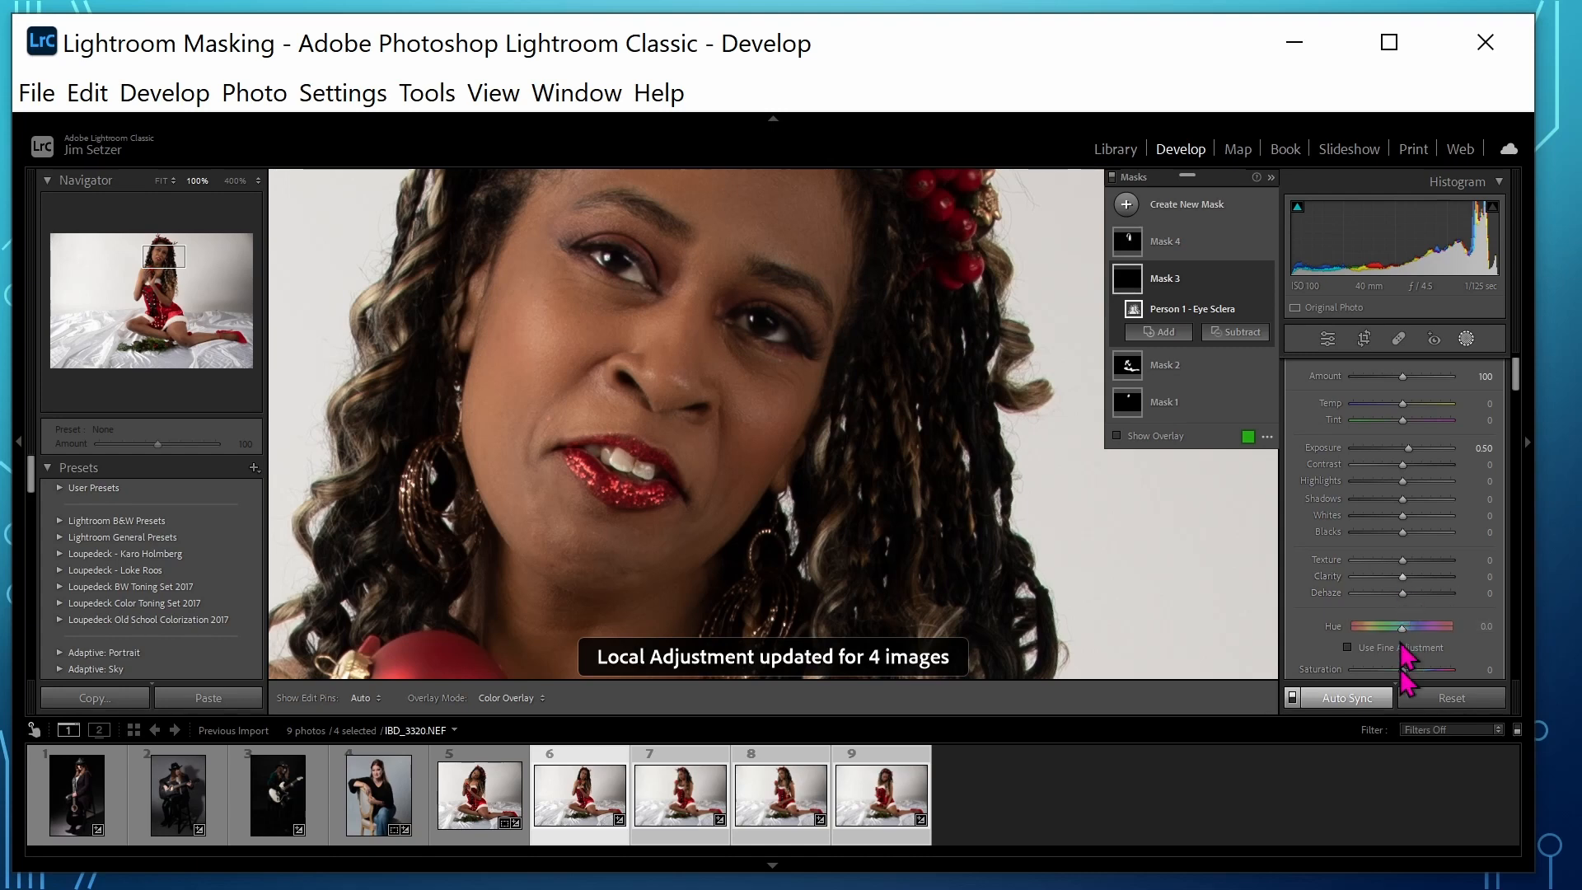
left_click_drag(1402, 669, 1391, 675)
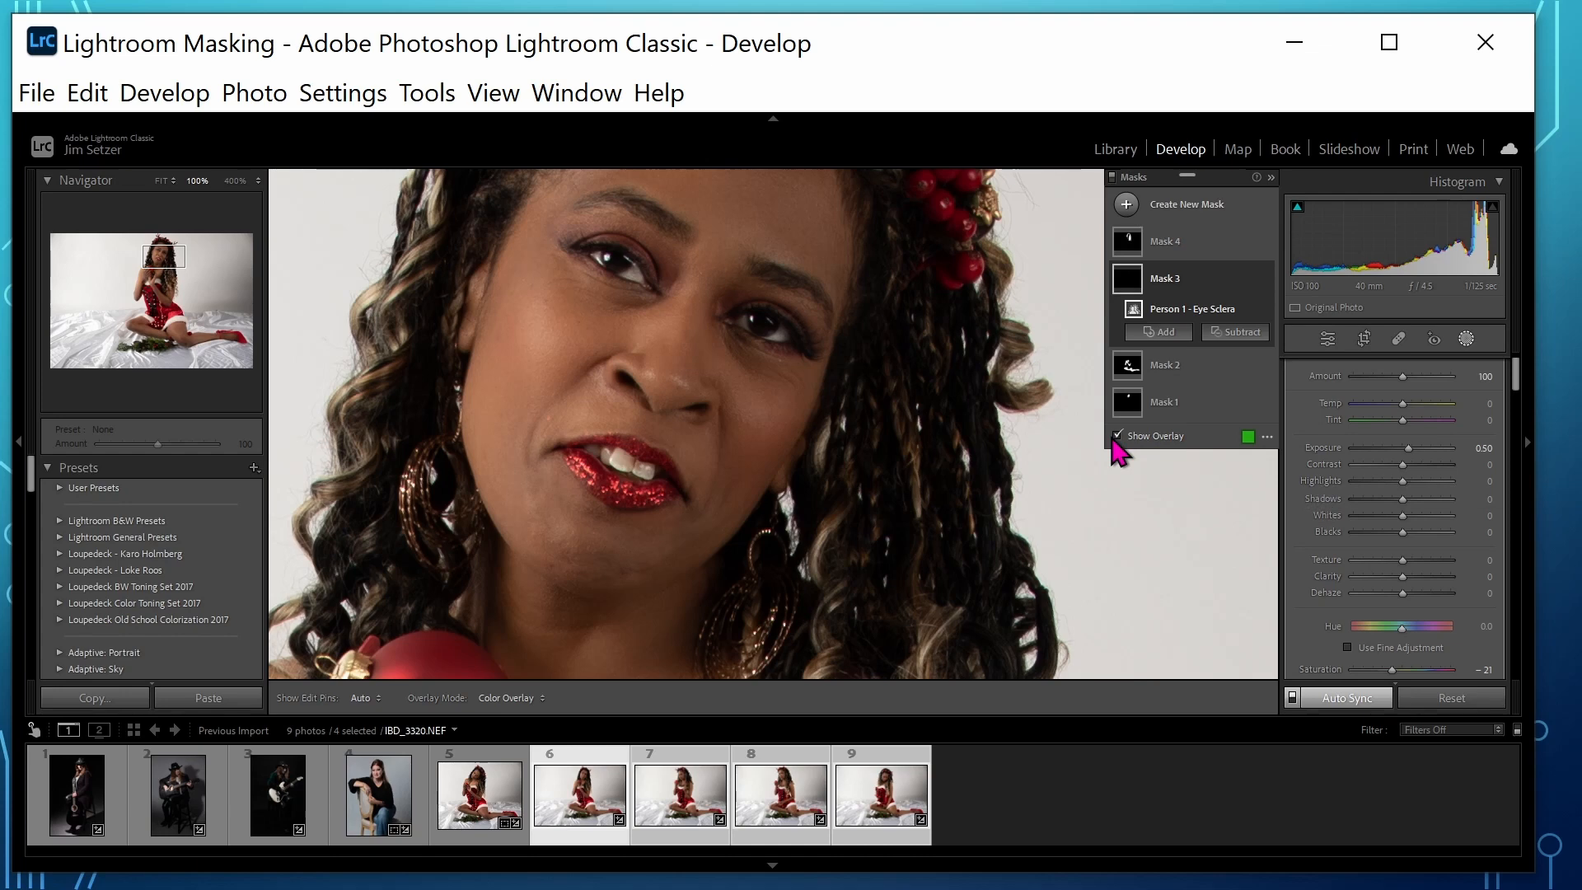
Step: Show the overlay and subtract the spill around both eyes from the eye sclera mask with a size 8.0 brush
left_click(1114, 438)
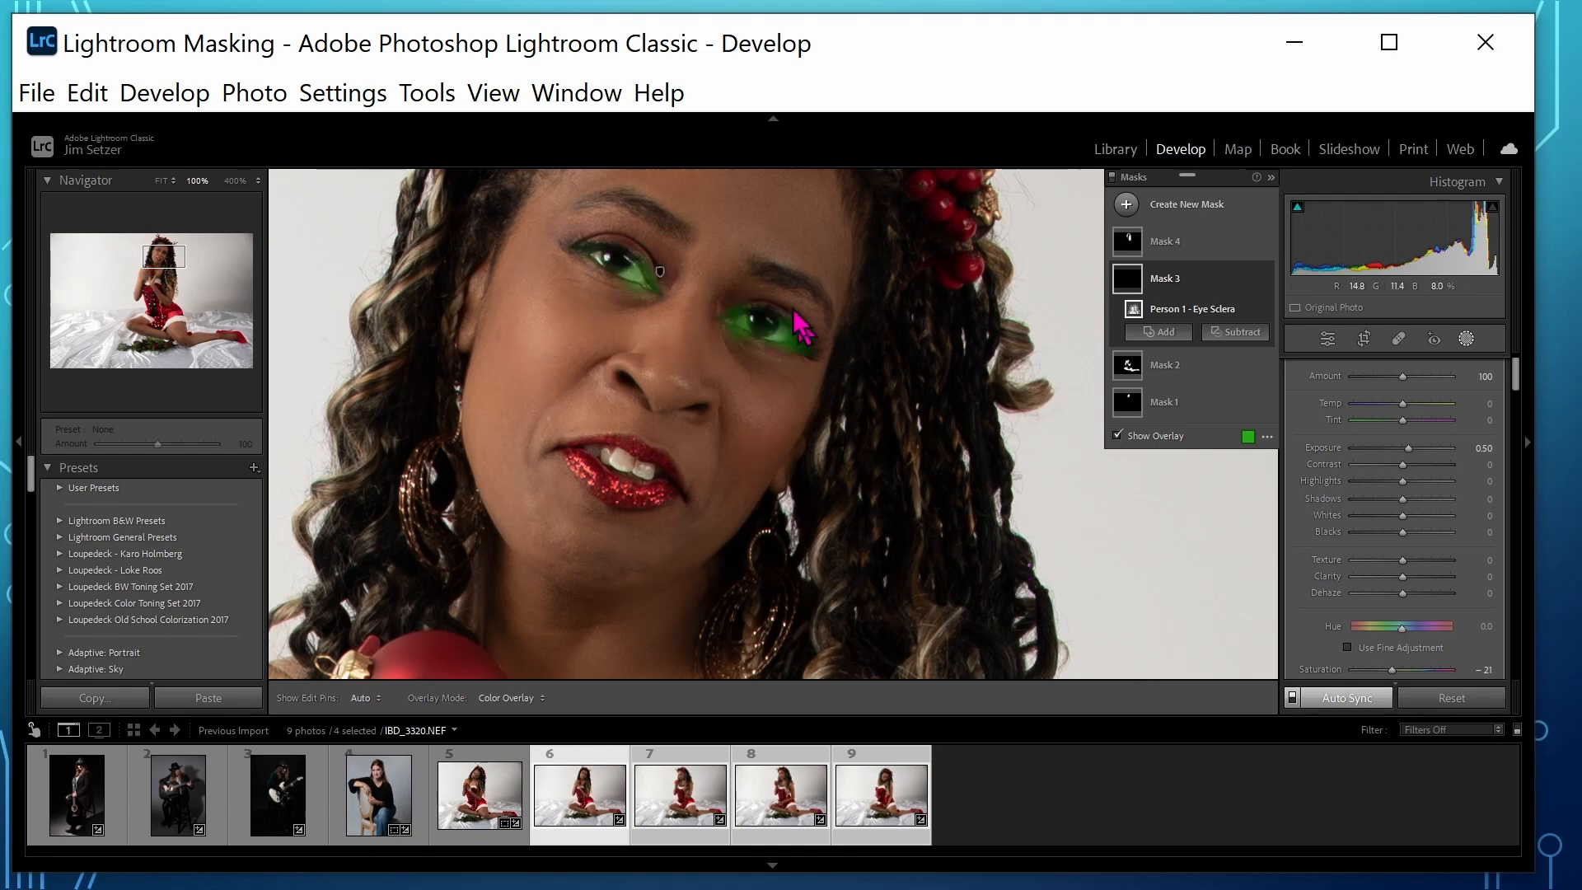
left_click(1229, 333)
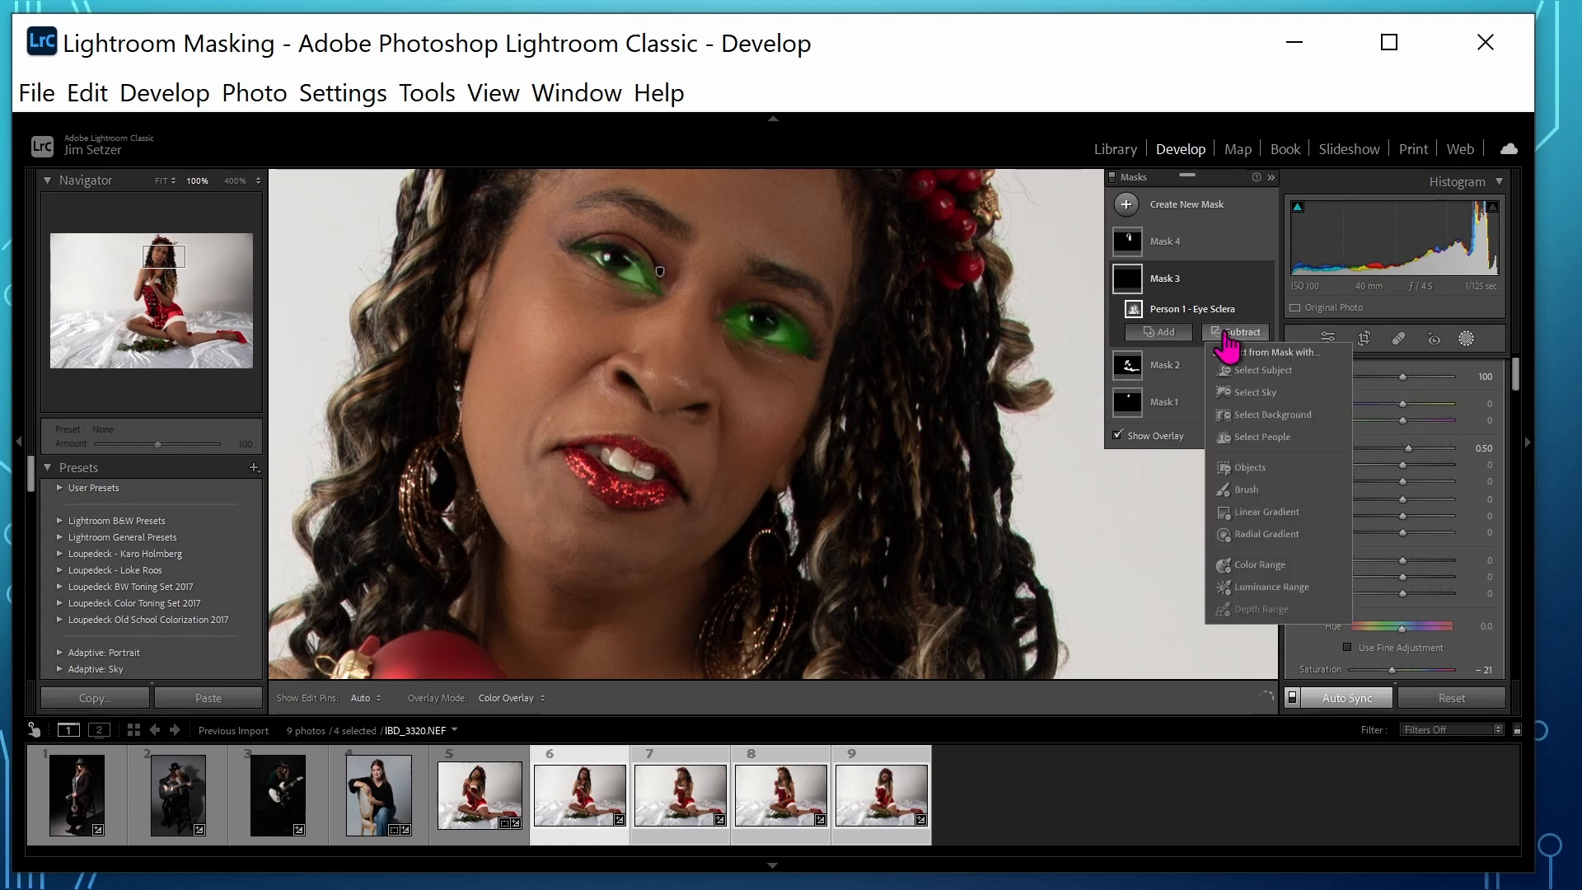
left_click(1244, 491)
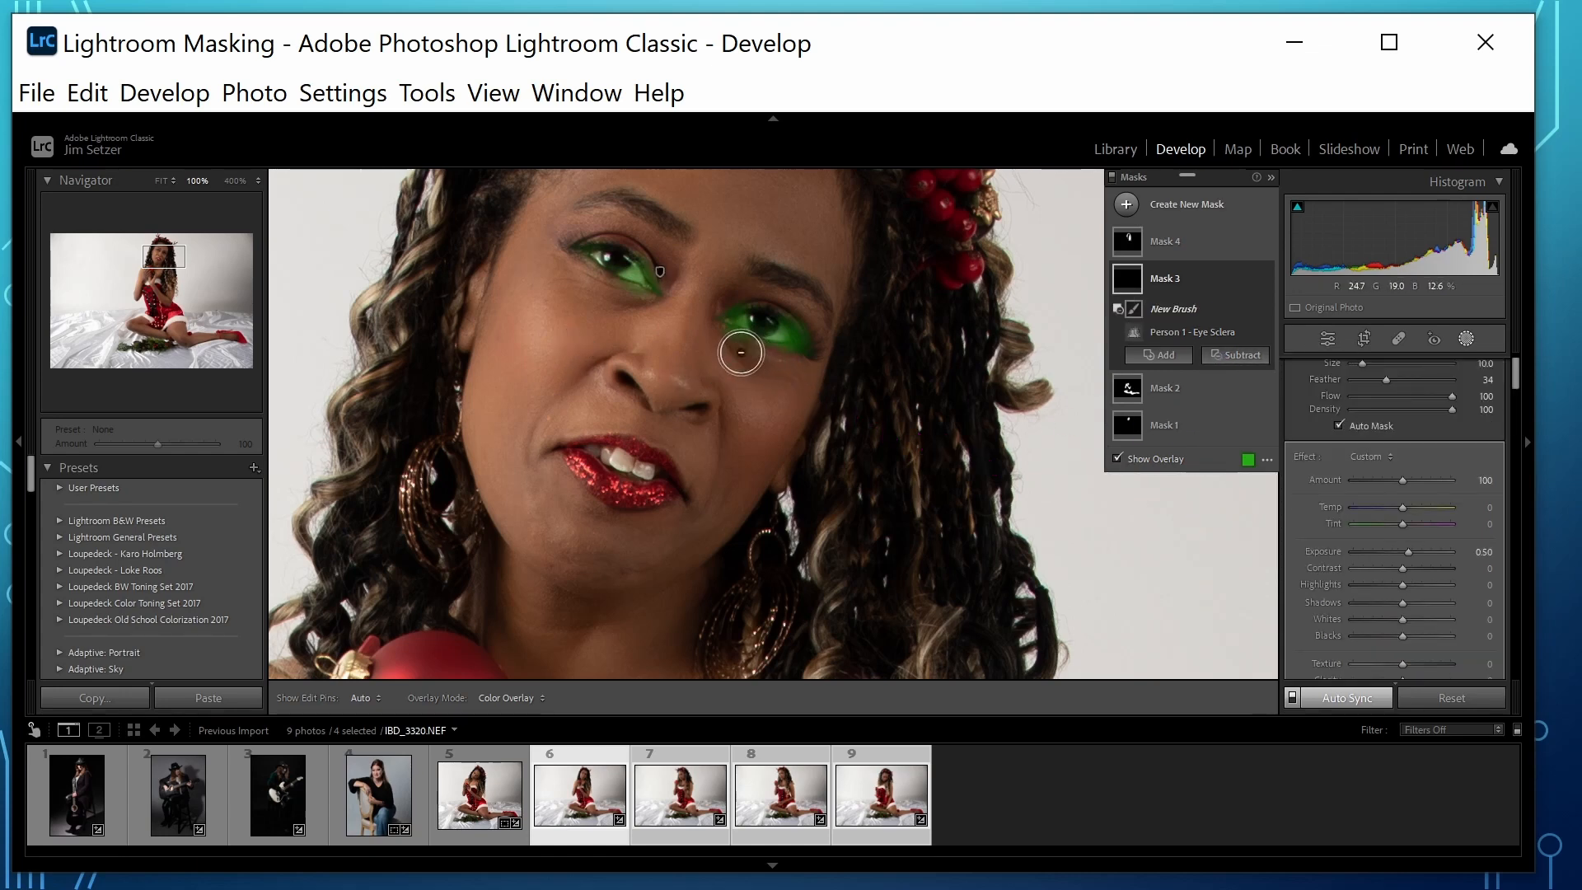
key("bracketleft")
key("bracketleft")
mouse_move(717, 339)
left_mouse_down()
mouse_move(754, 359)
mouse_move(701, 333)
mouse_move(753, 362)
mouse_move(703, 330)
mouse_move(806, 376)
mouse_move(774, 360)
mouse_move(812, 359)
mouse_move(811, 317)
mouse_move(825, 368)
mouse_move(800, 313)
left_mouse_up()
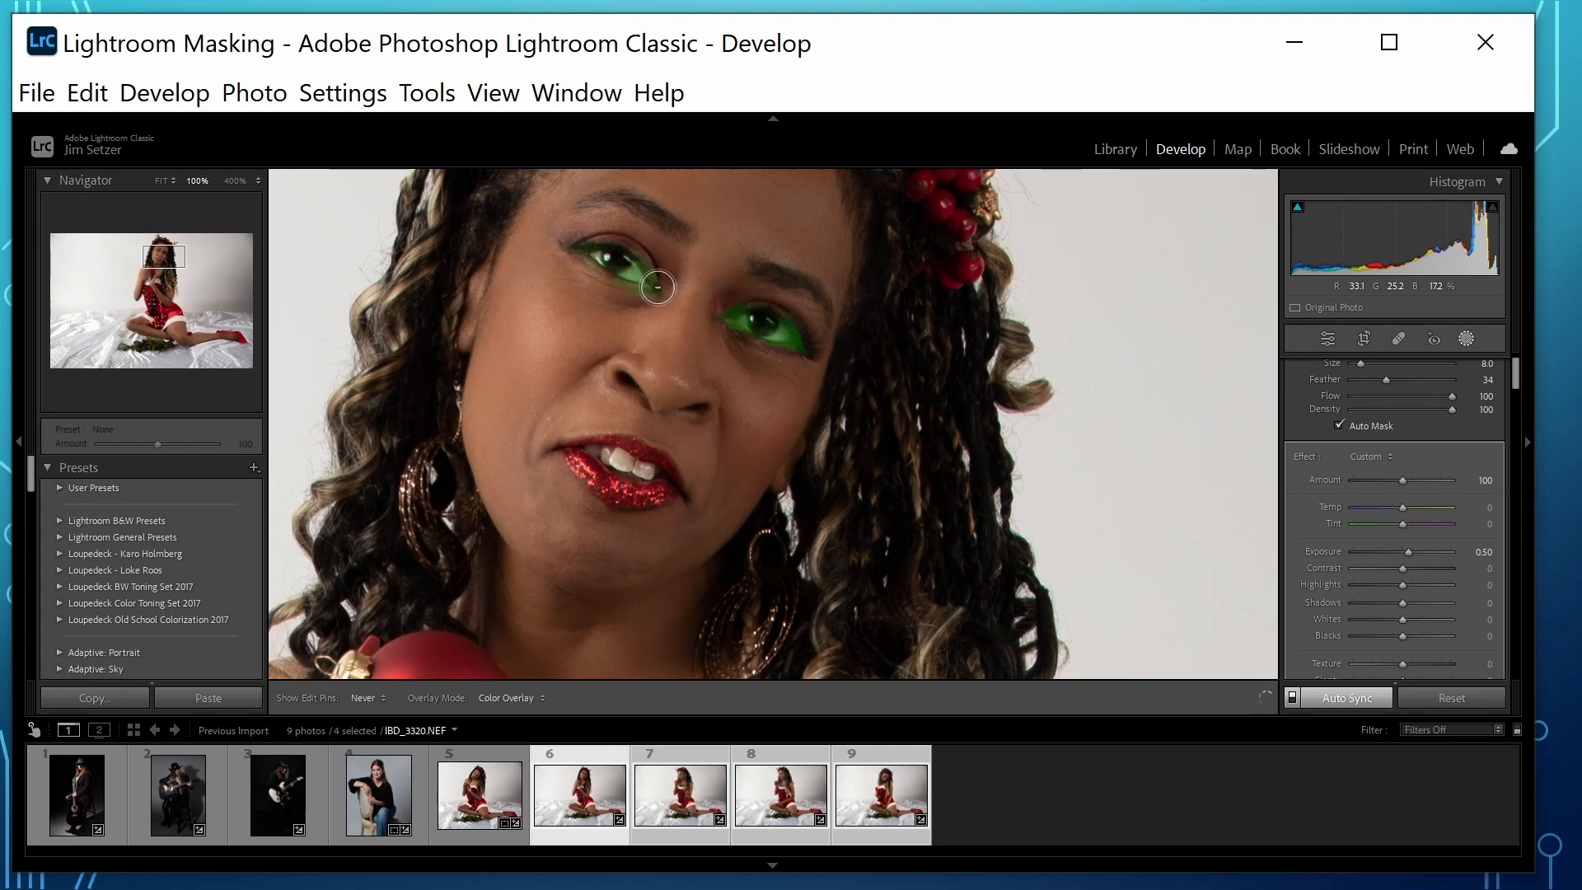
mouse_move(624, 301)
left_mouse_down()
mouse_move(611, 302)
mouse_move(623, 312)
left_mouse_up()
left_click_drag(718, 332, 711, 284)
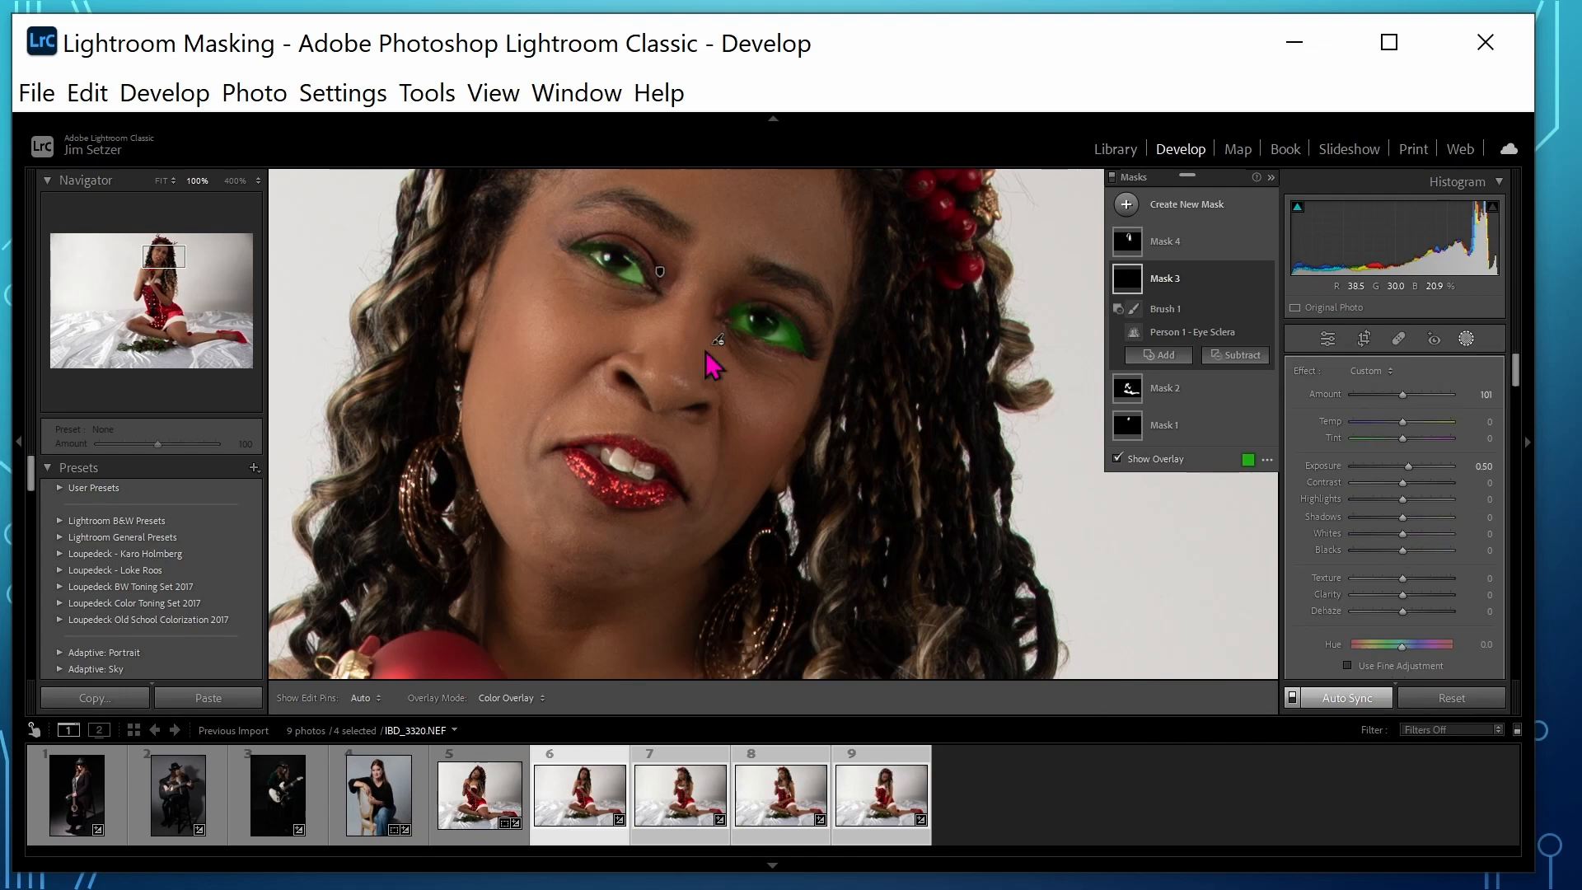
Step: Delete the subtracting brush from the eye sclera mask and turn Auto Sync off
left_click(1320, 699)
left_click(1250, 310)
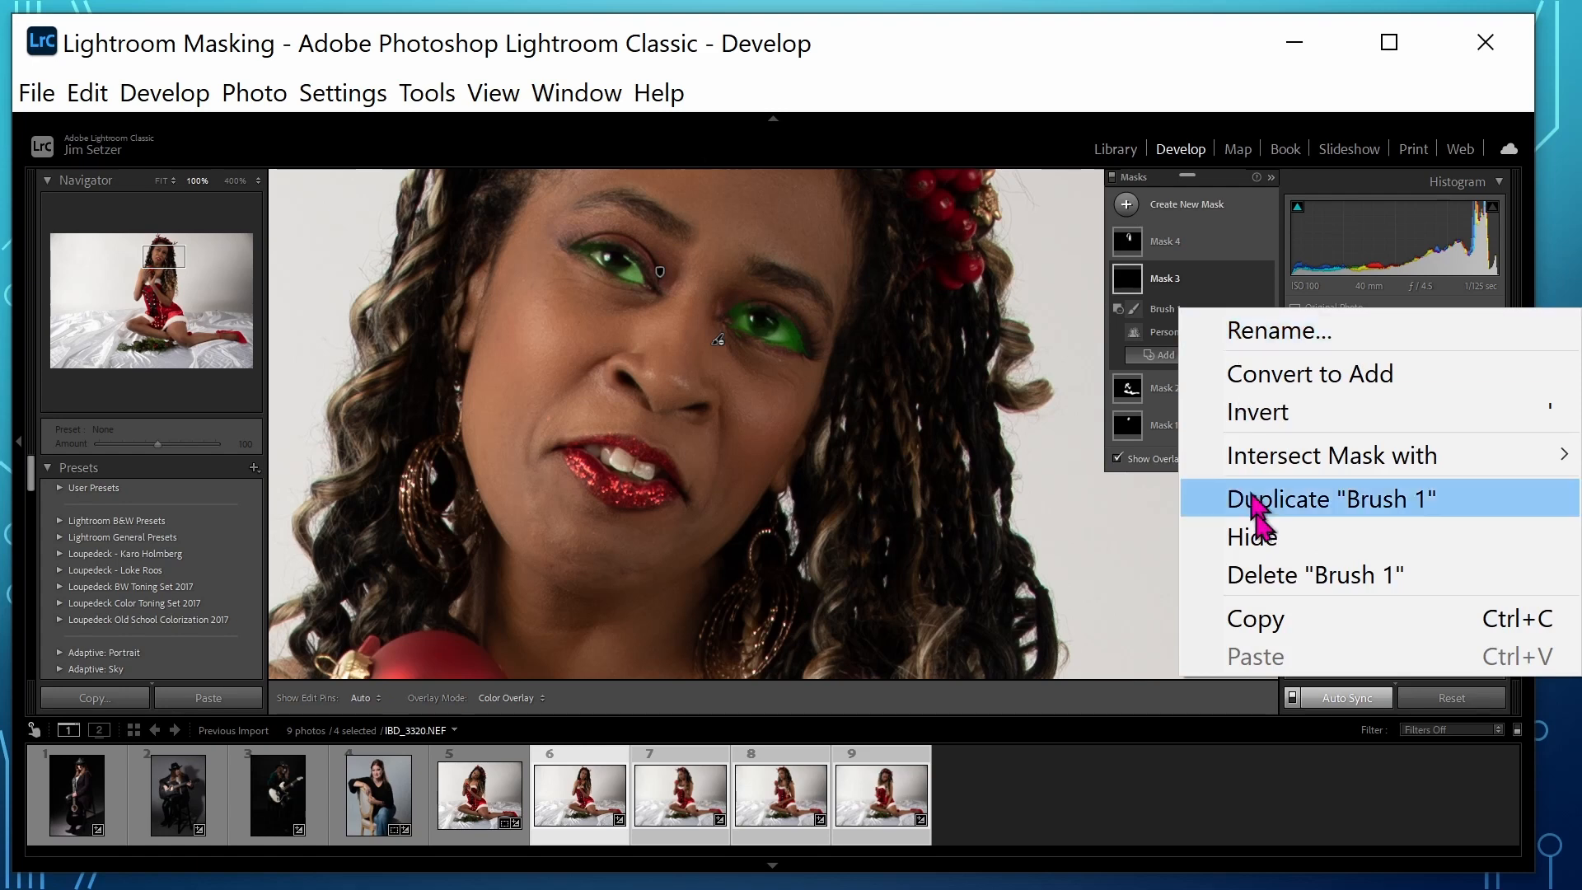
left_click(1282, 577)
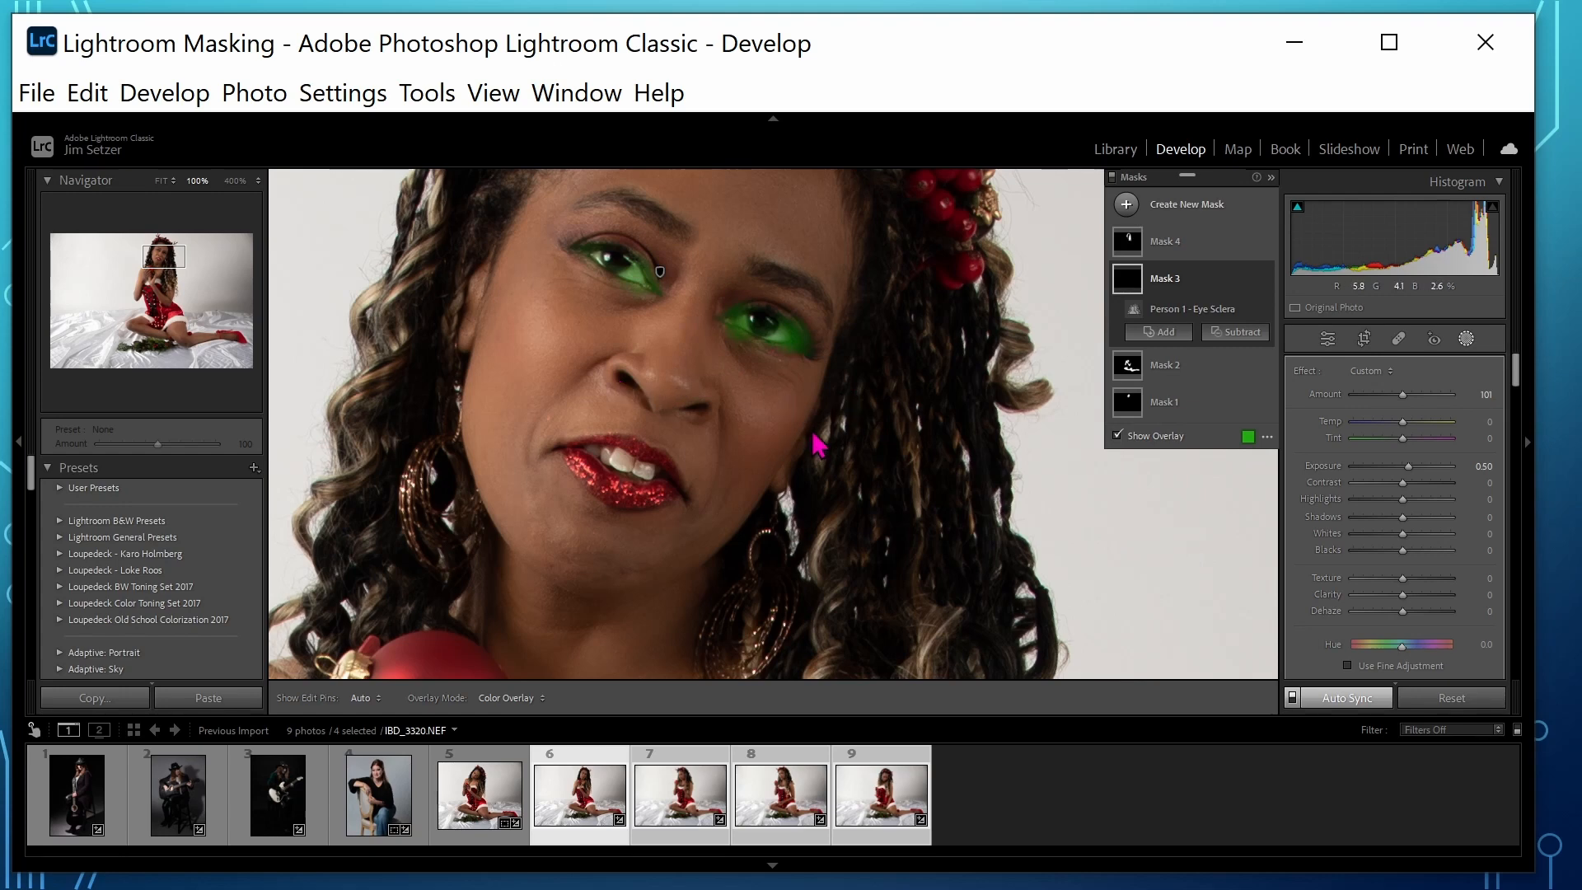
left_click(1292, 698)
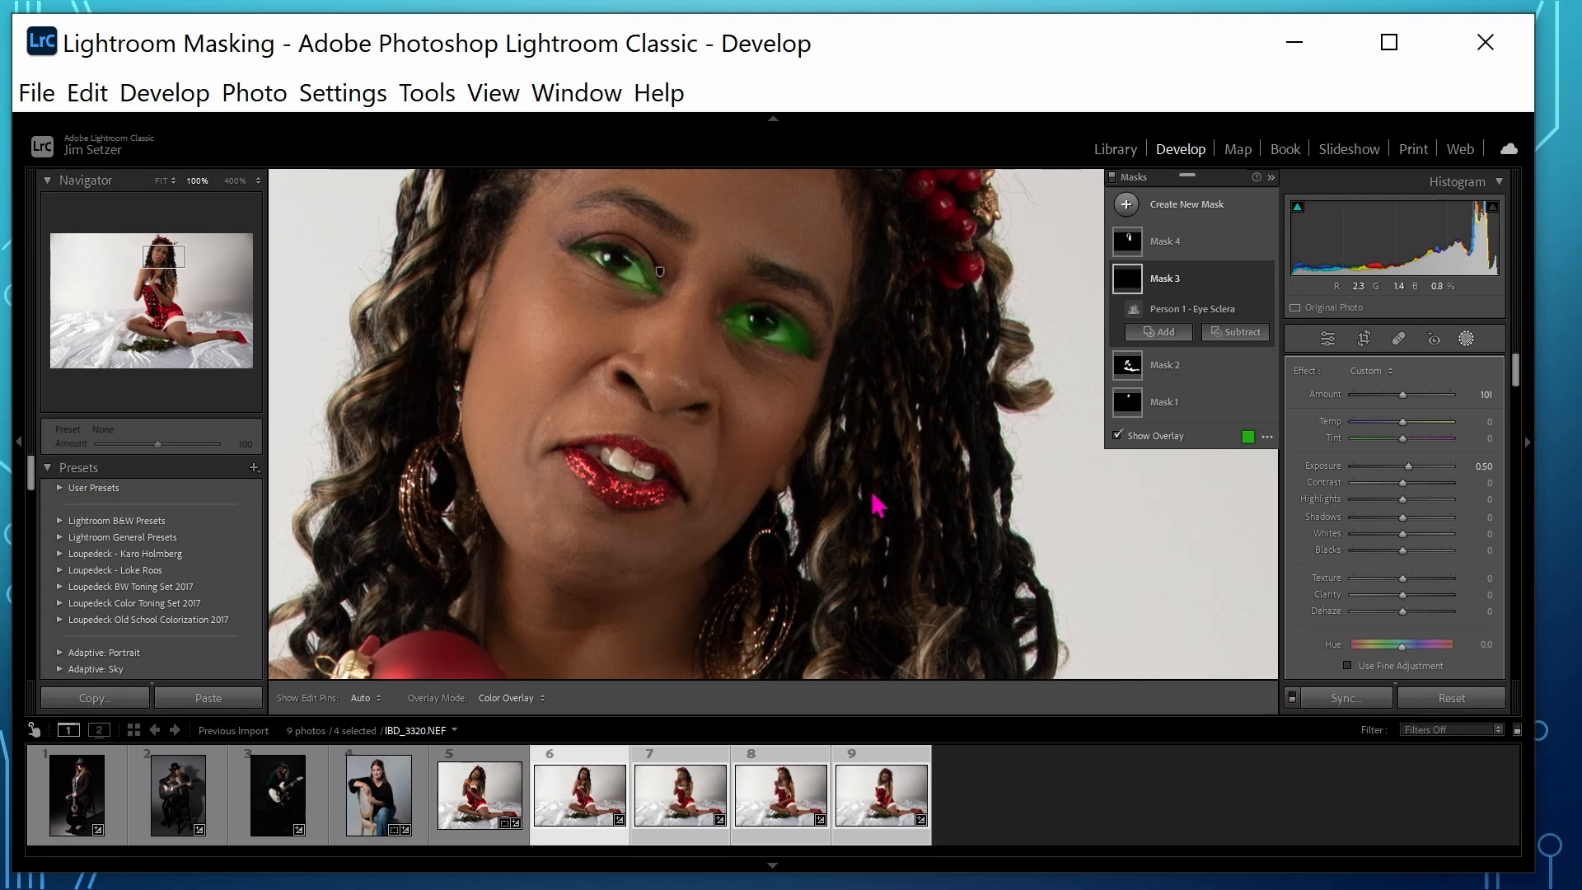